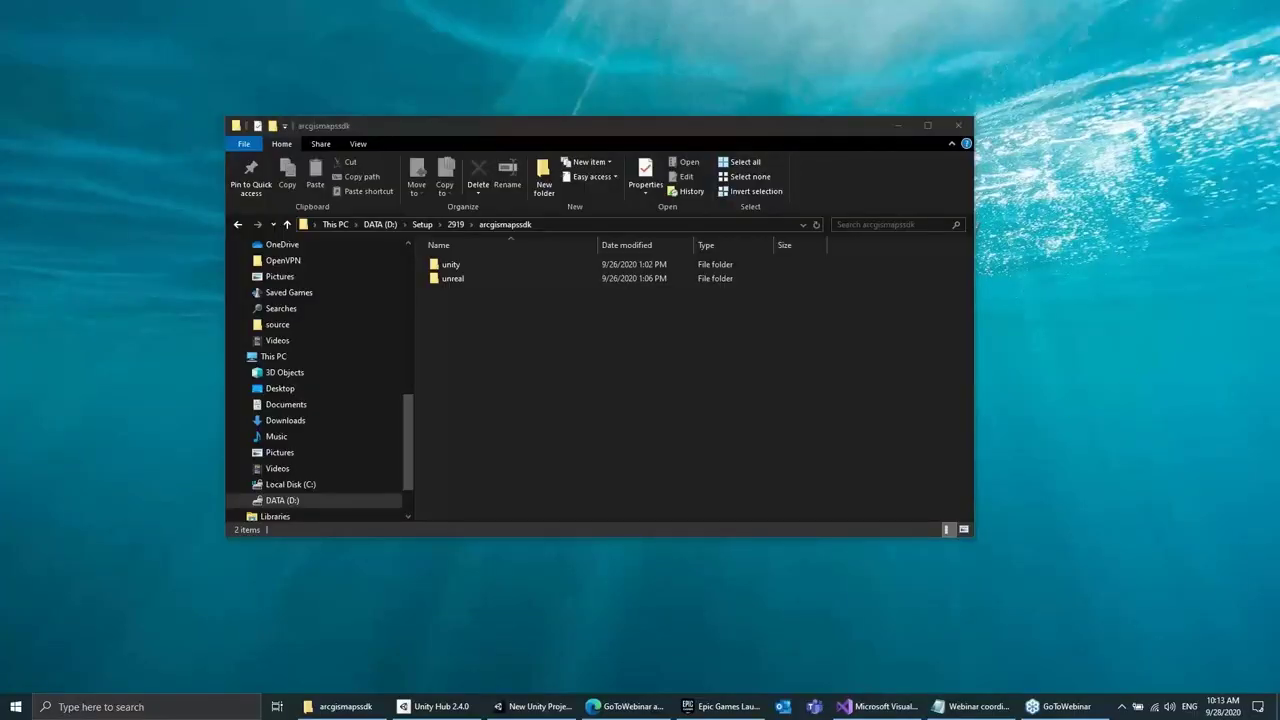
# Inspect the unity folder inside arcgismapssdk to find the Unity package file, and return to the parent folder
pyautogui.click(771, 373)
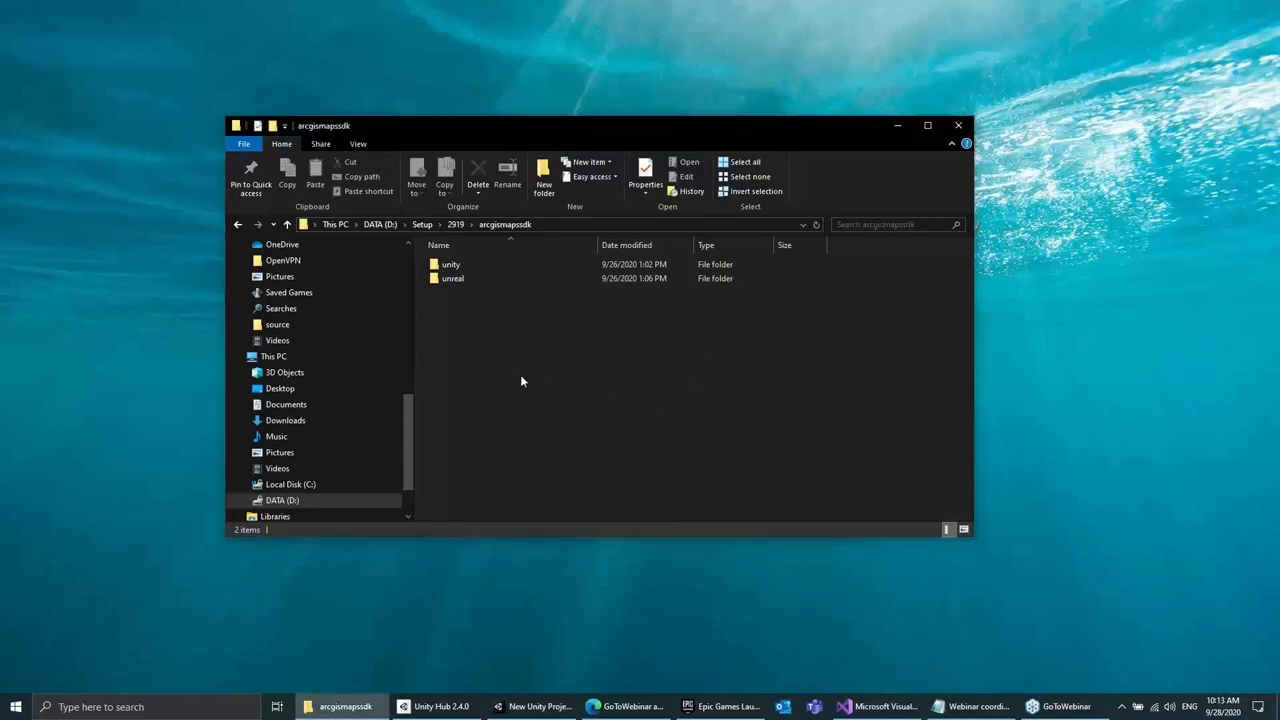
pyautogui.doubleClick(452, 266)
pyautogui.click(505, 266)
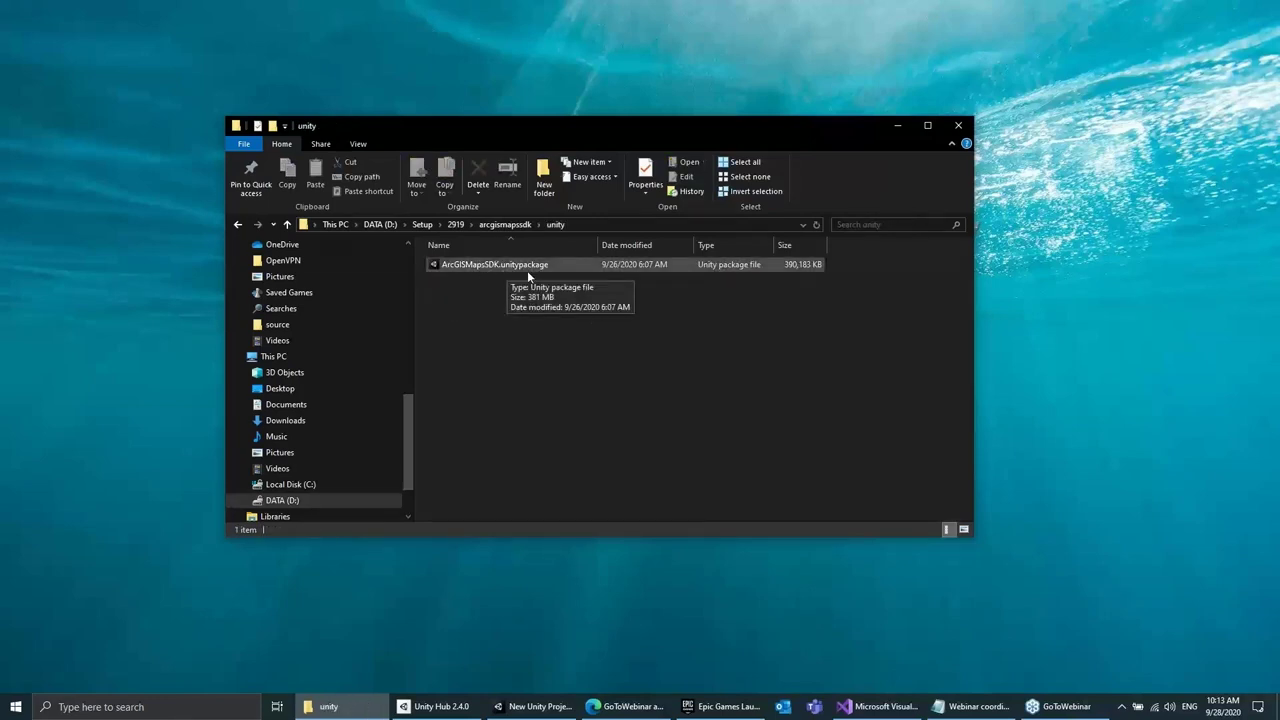
pyautogui.click(503, 225)
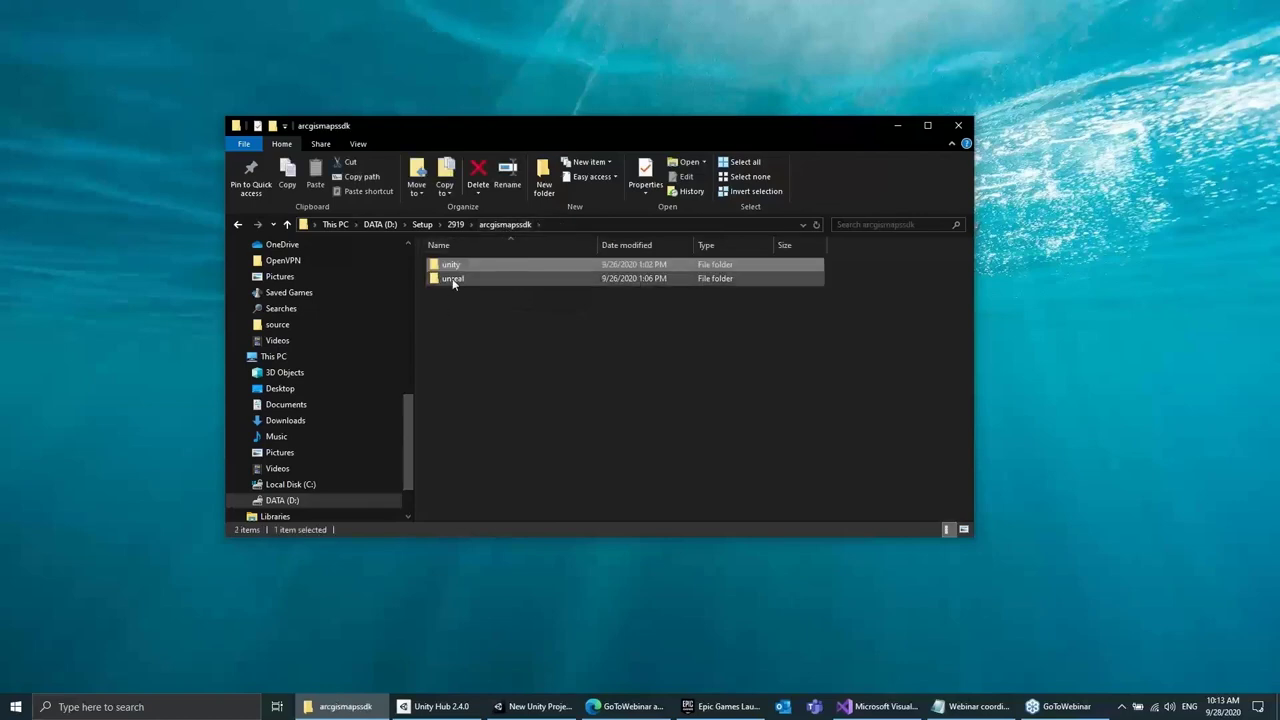
# Examine the plugin files in the ArcGISMapsSDK folder inside the unreal folder, and put the file window away
pyautogui.doubleClick(453, 281)
pyautogui.click(467, 267)
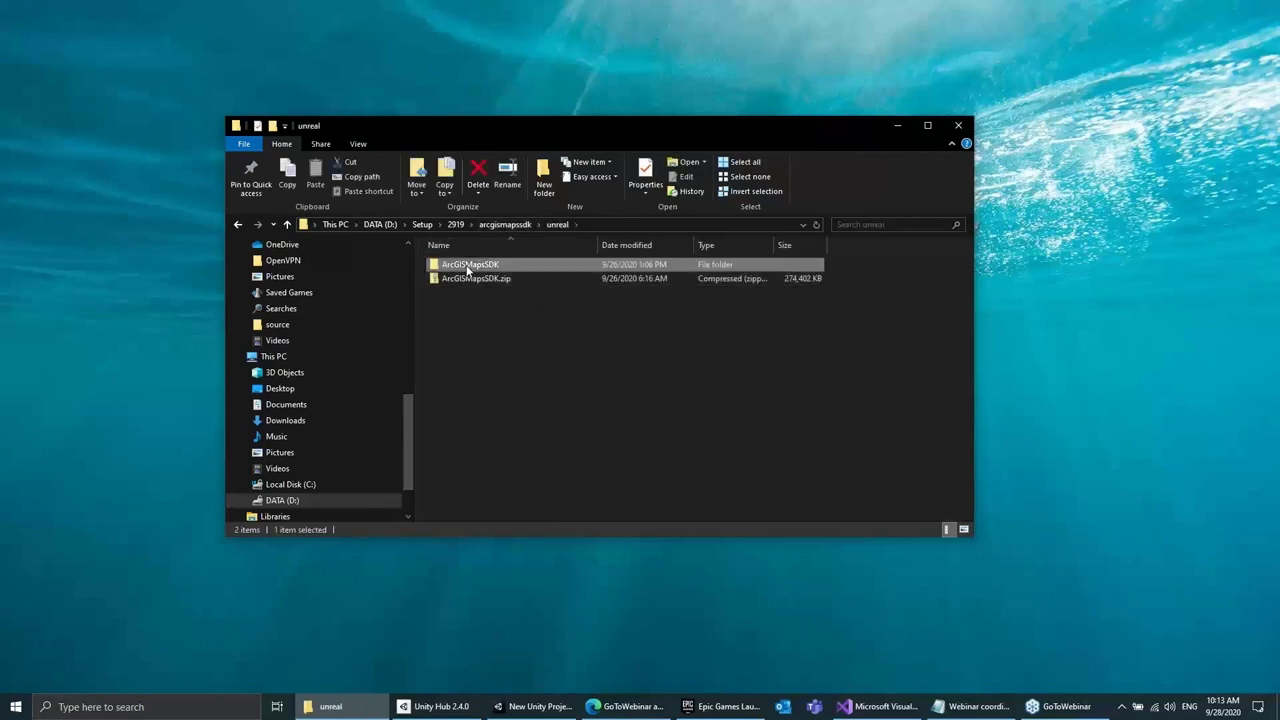
pyautogui.doubleClick(467, 267)
pyautogui.click(485, 334)
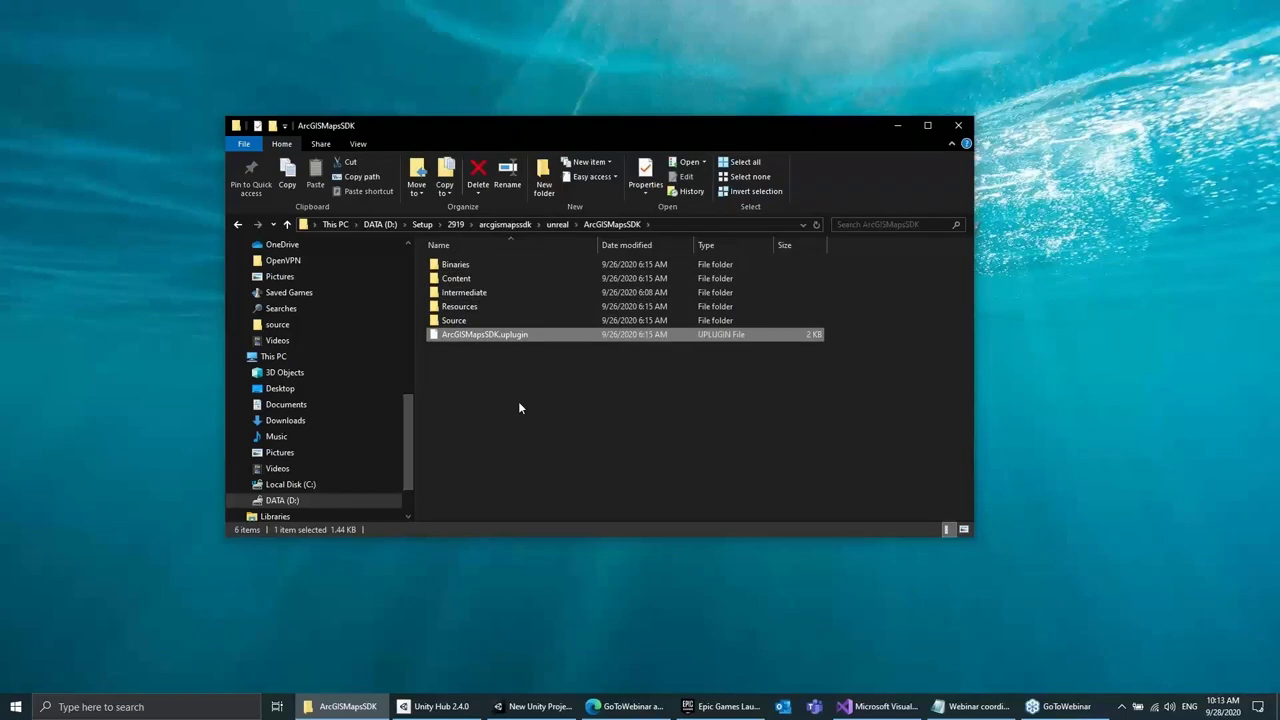
pyautogui.click(897, 127)
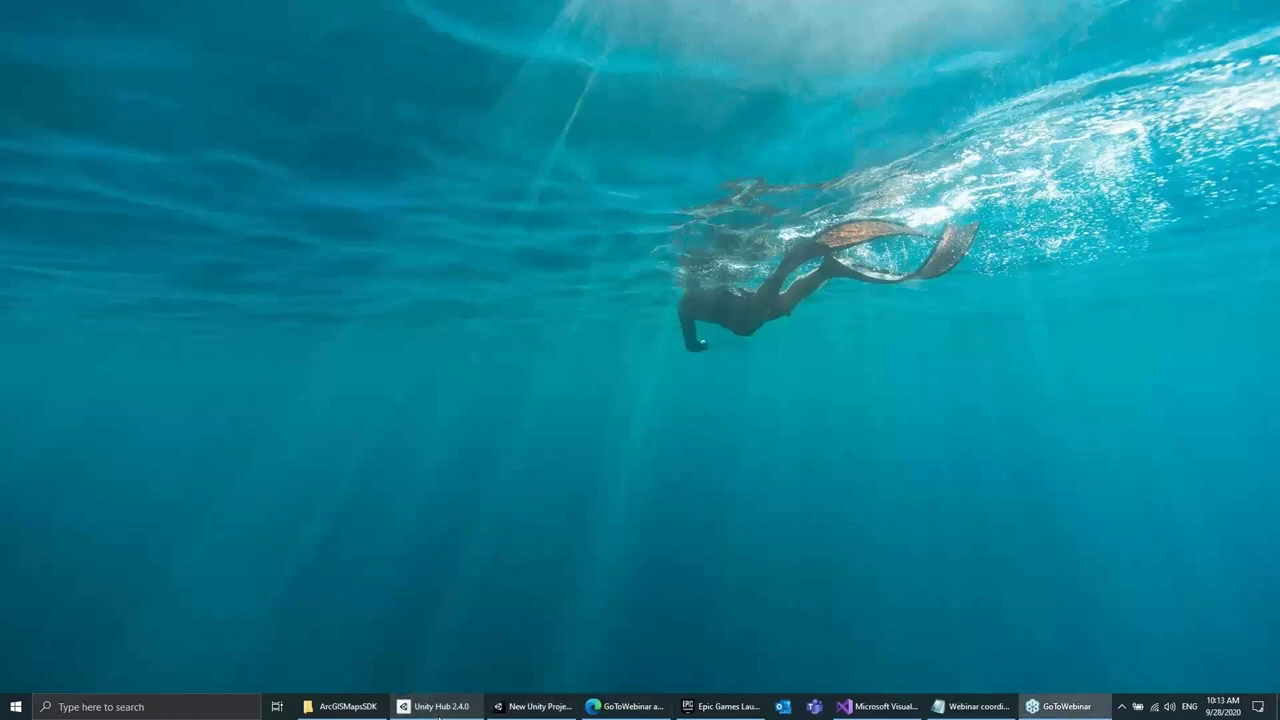
# Switch to Unity Hub, review the installed Unity versions, and return to the project list
pyautogui.click(441, 710)
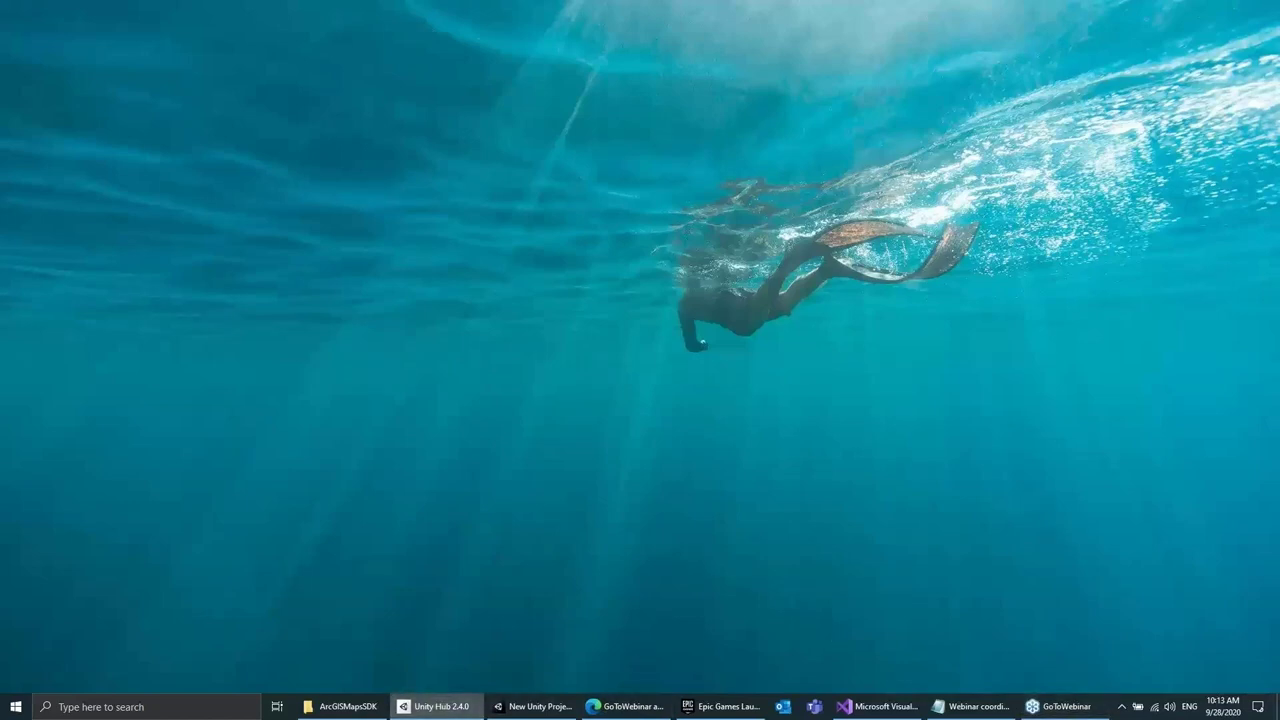
pyautogui.moveTo(1123, 237); pyautogui.dragTo(629, 177)
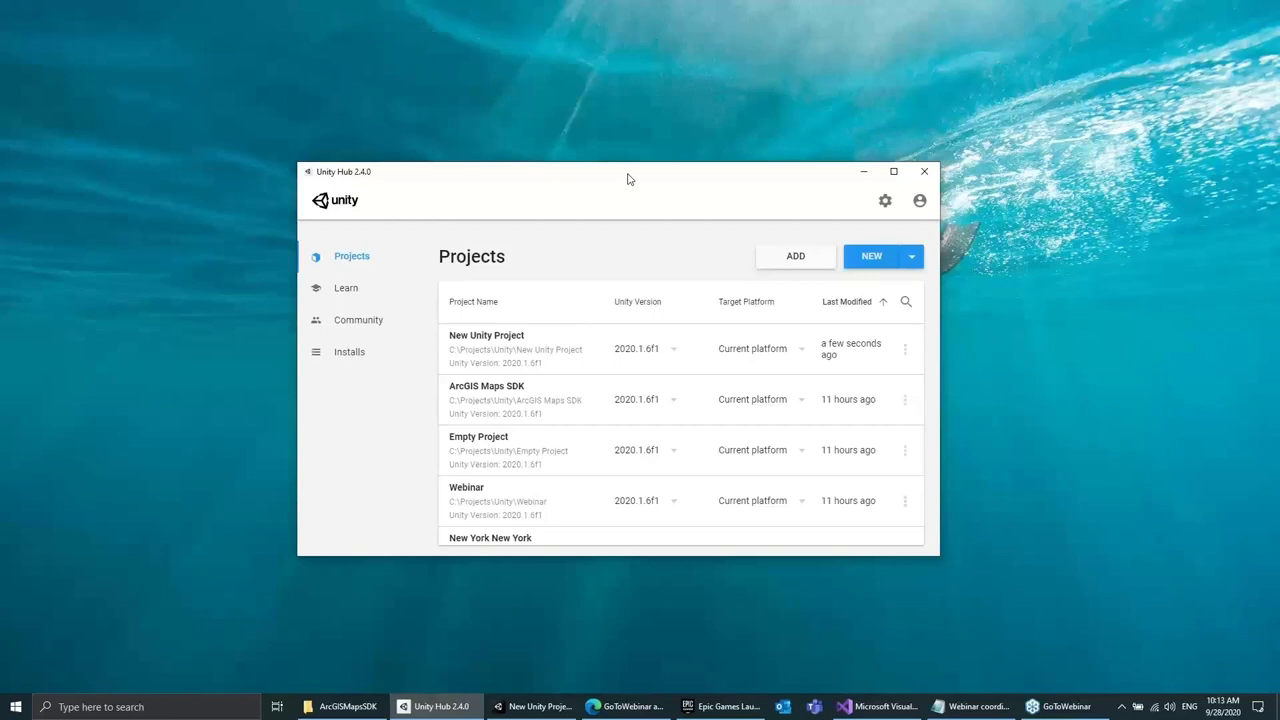
pyautogui.click(367, 351)
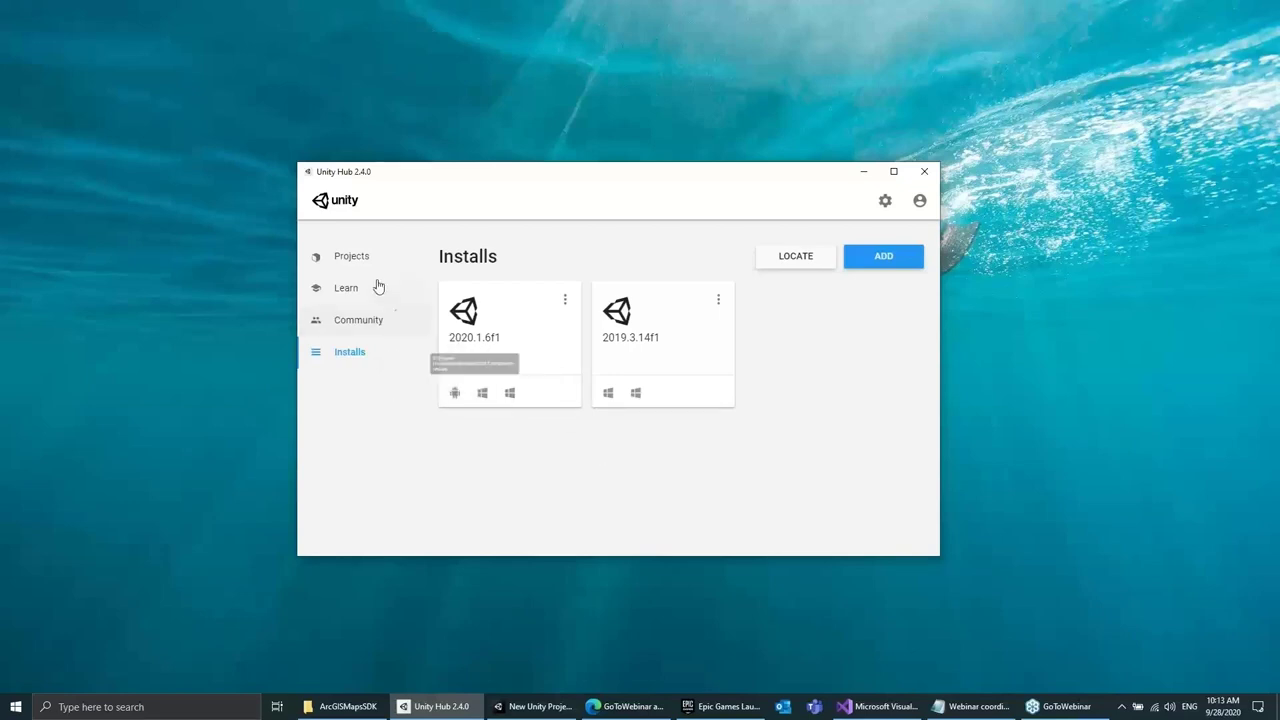
pyautogui.click(352, 257)
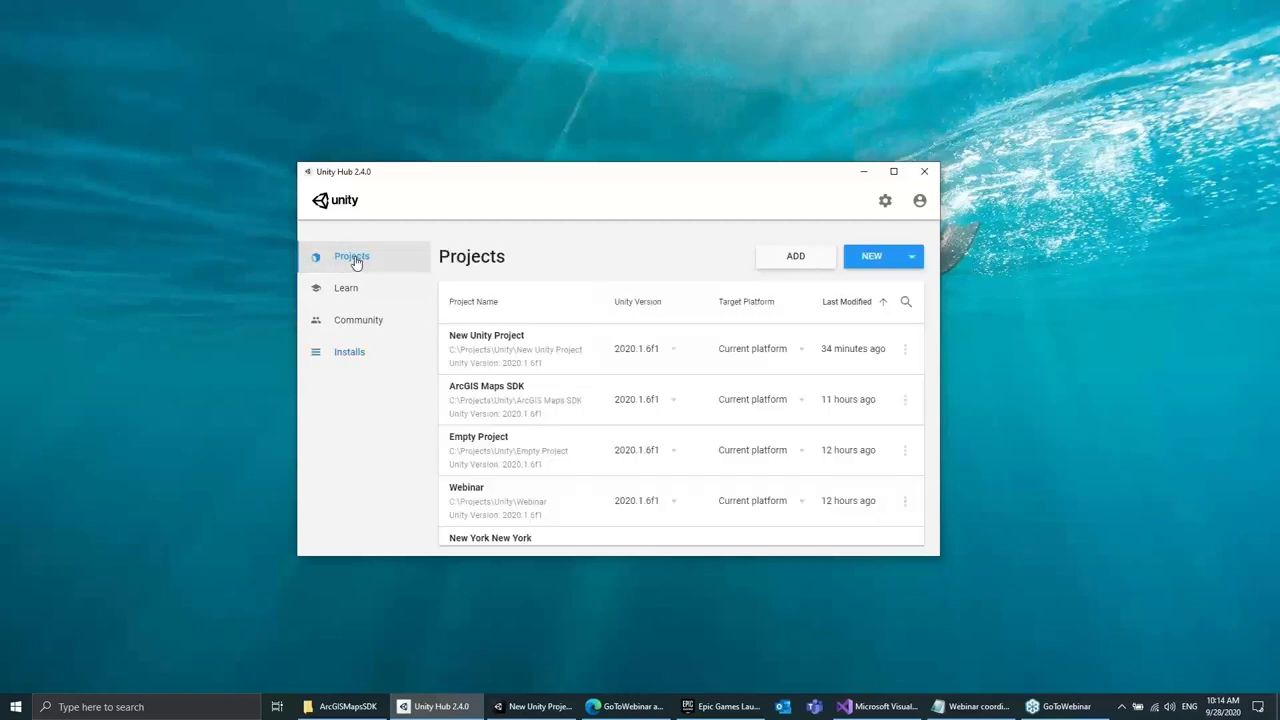
pyautogui.click(912, 257)
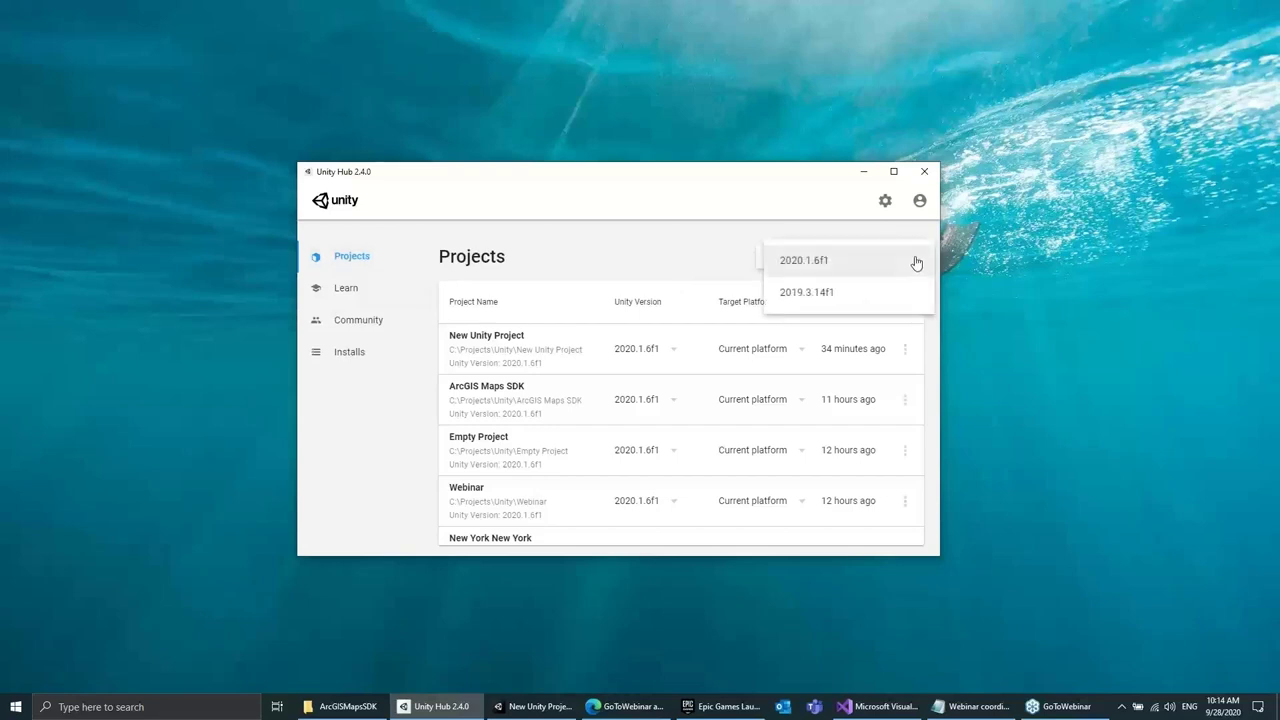
pyautogui.click(831, 261)
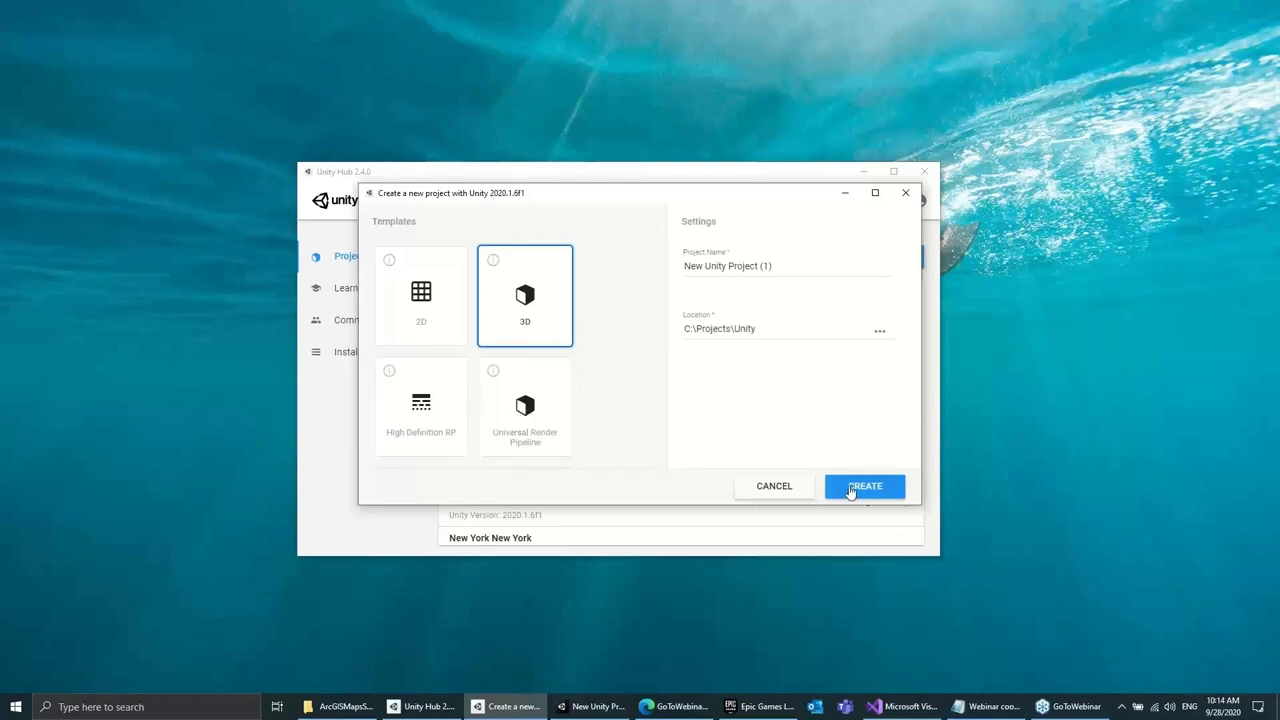
pyautogui.click(795, 490)
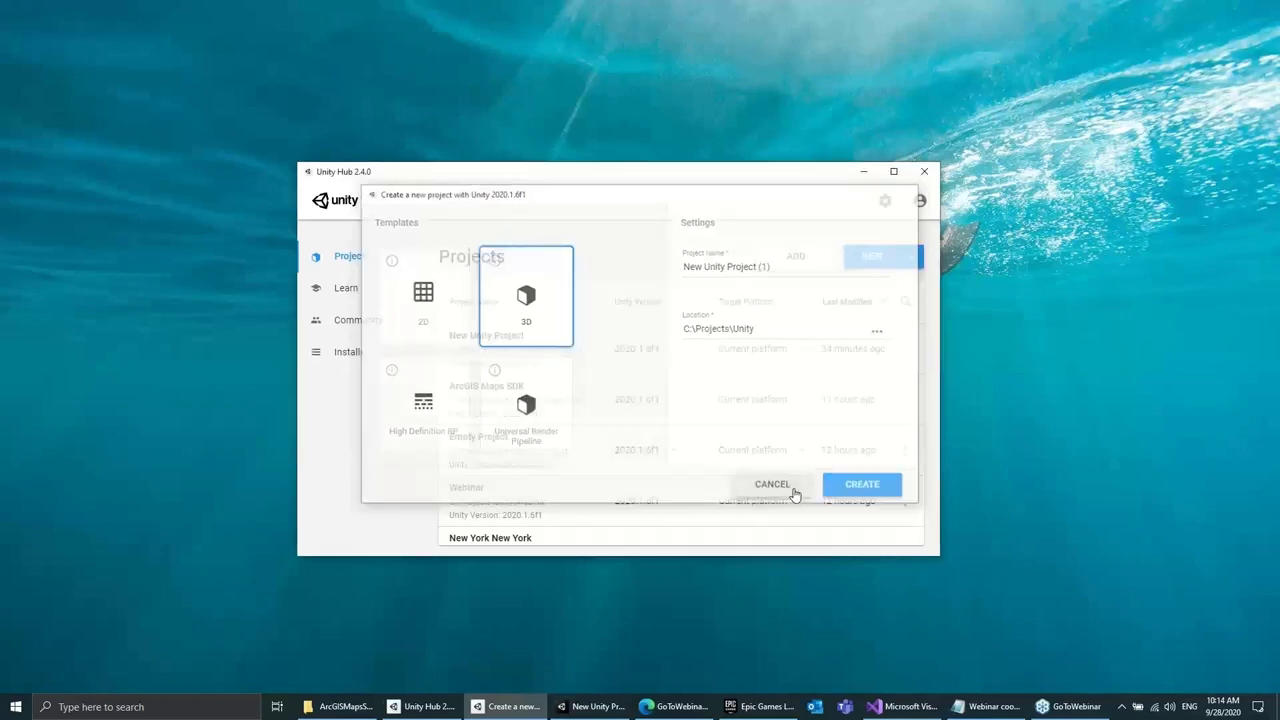
# Switch to the New Unity Project editor and run SampleScene with an enlarged Game view
pyautogui.click(862, 172)
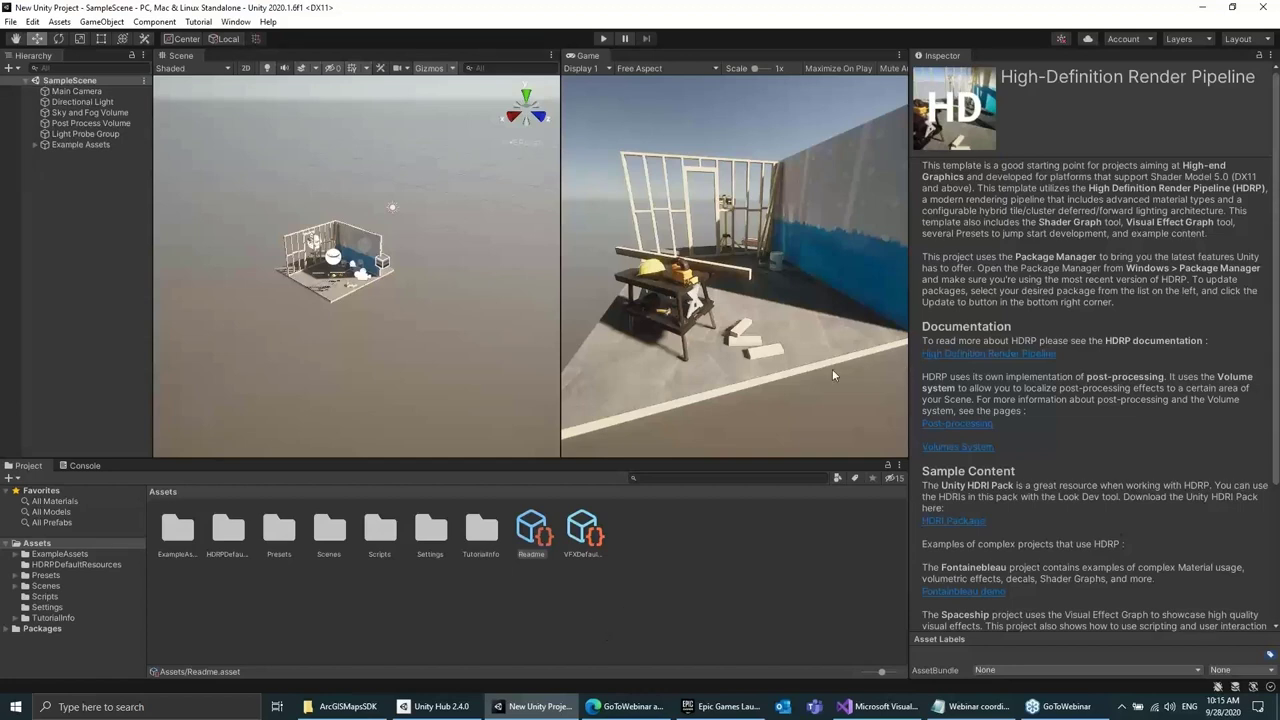
pyautogui.click(604, 39)
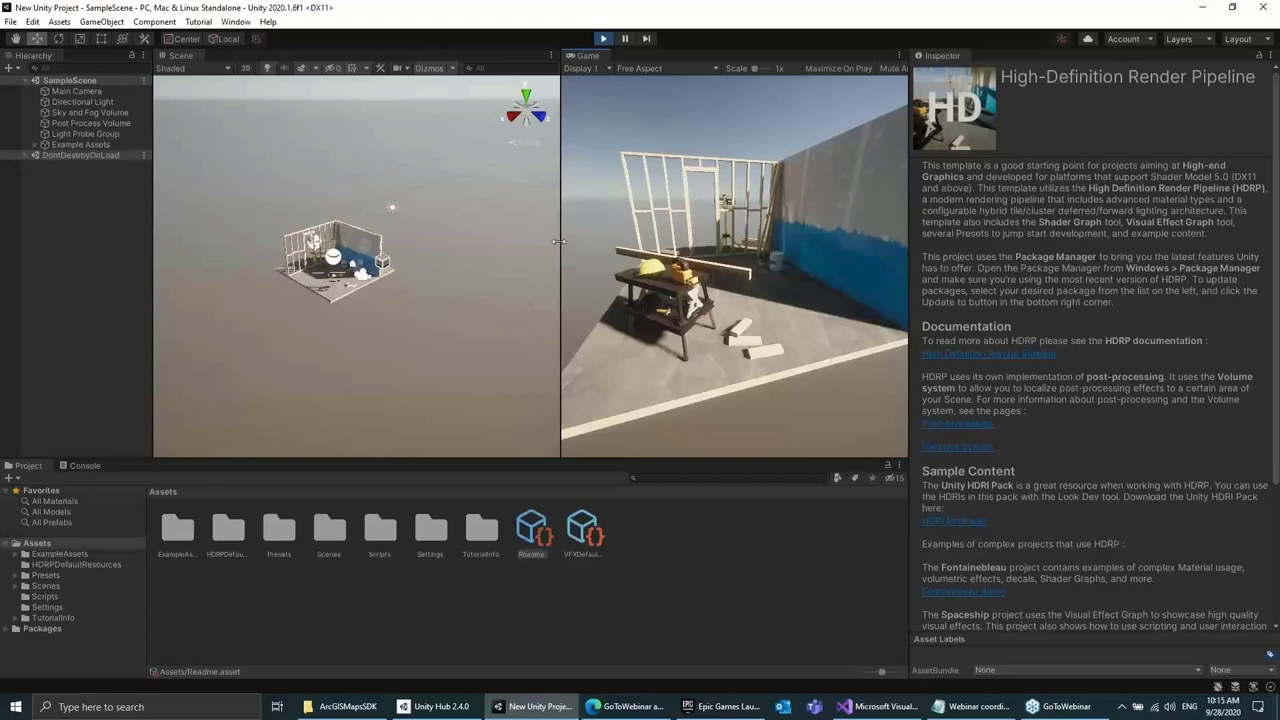
pyautogui.moveTo(555, 241); pyautogui.dragTo(478, 241)
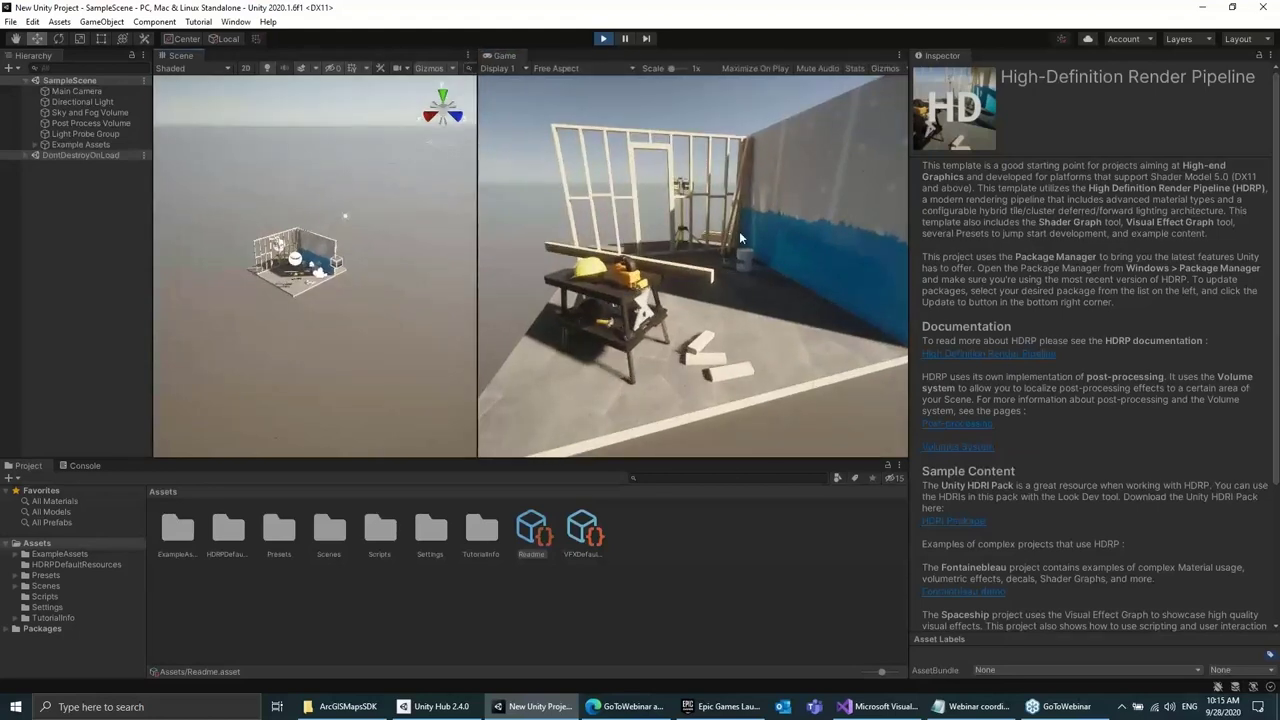
pyautogui.moveTo(703, 333); pyautogui.dragTo(471, 211, button='right')
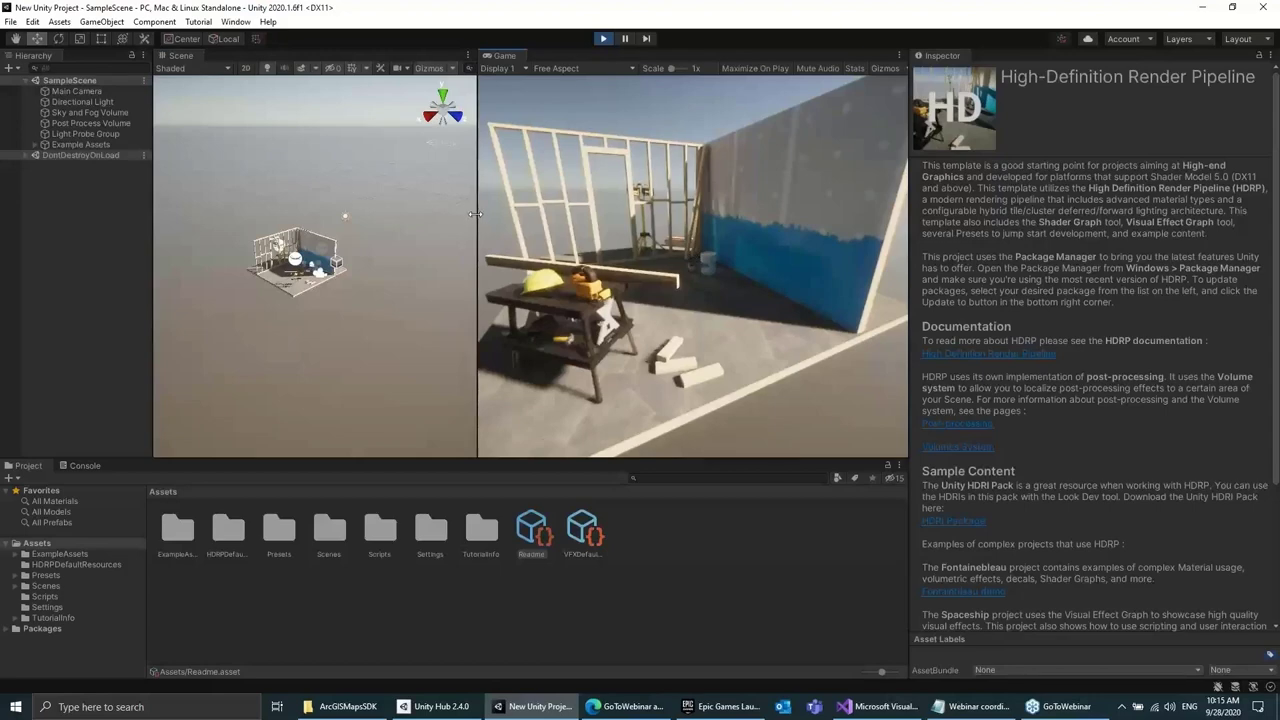
pyautogui.moveTo(478, 230); pyautogui.dragTo(328, 219)
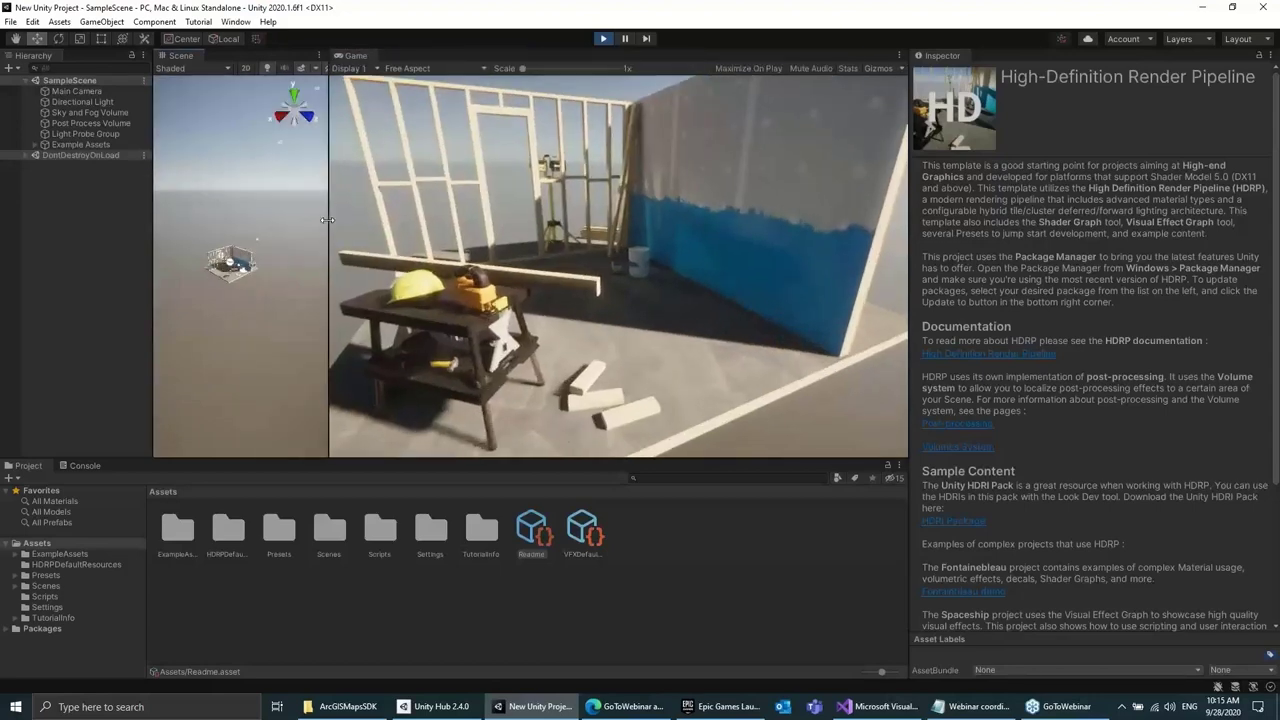
# Fly the game camera away from and around the construction room to view it from different angles
pyautogui.moveTo(628, 255); pyautogui.dragTo(600, 298, button='right')
pyautogui.press('s')
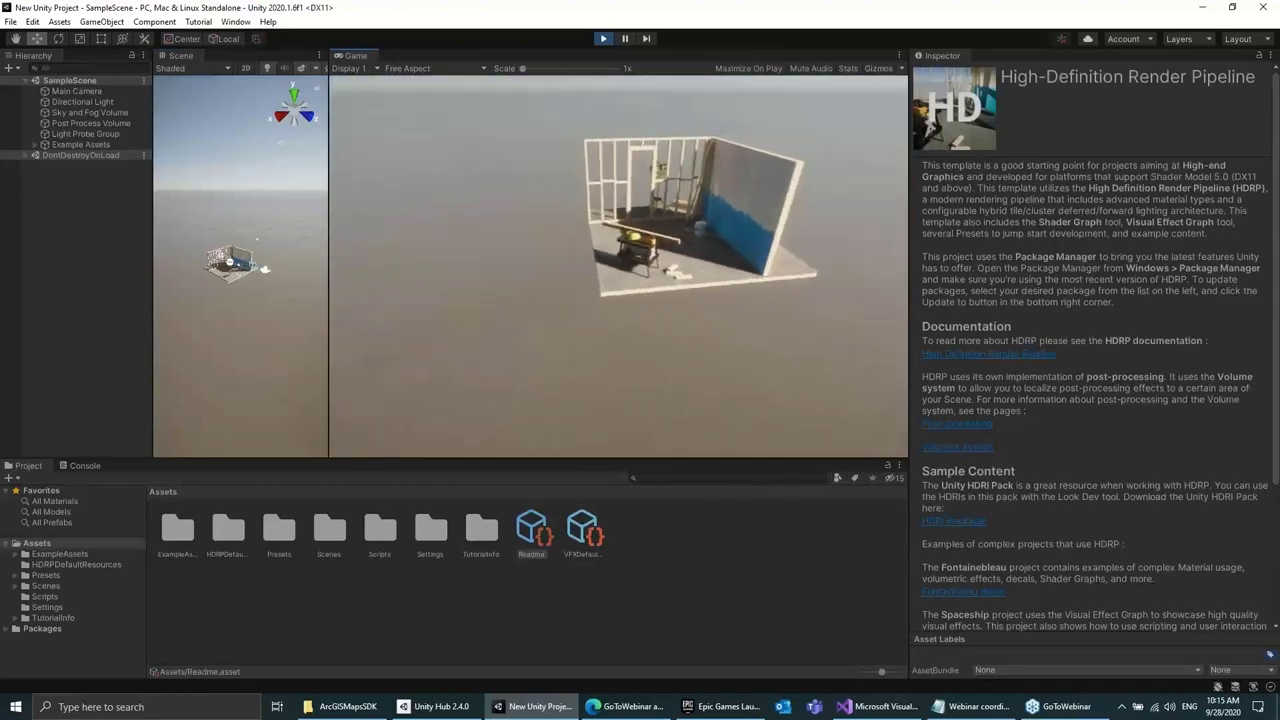
pyautogui.press('w')
pyautogui.moveTo(600, 298); pyautogui.dragTo(735, 254, button='right')
pyautogui.press('w')
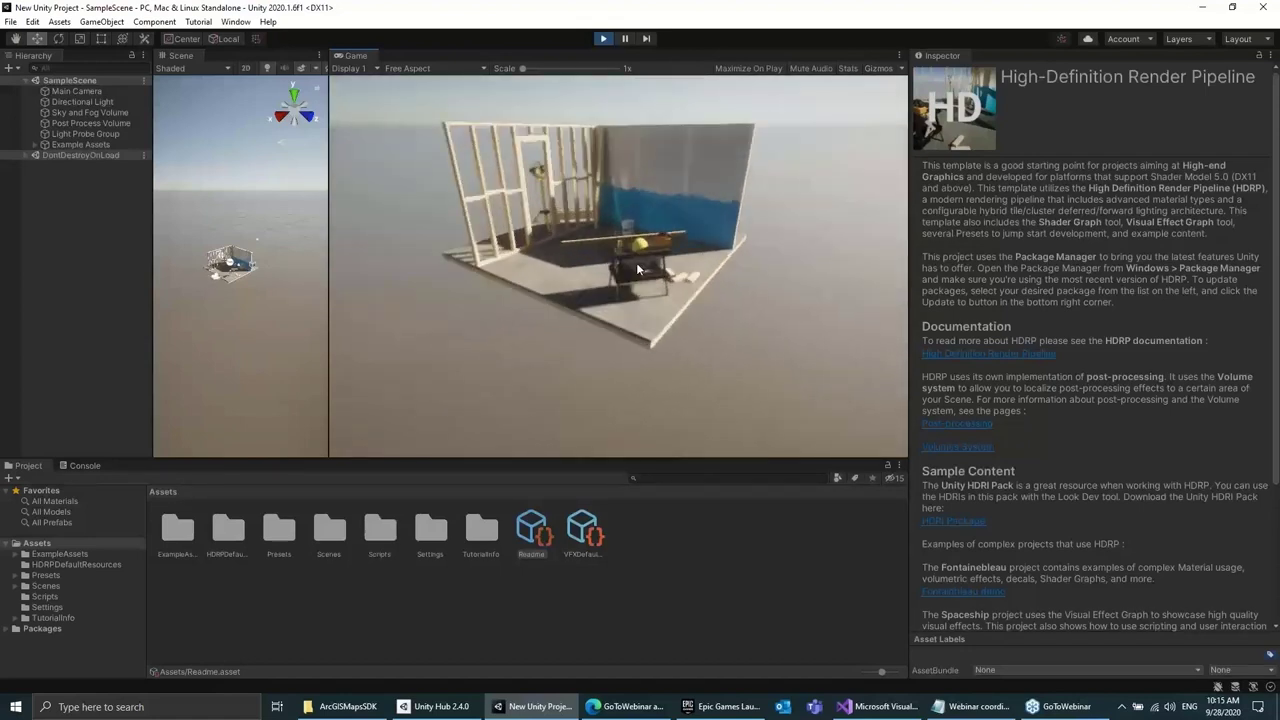
pyautogui.moveTo(614, 270); pyautogui.dragTo(462, 220, button='right')
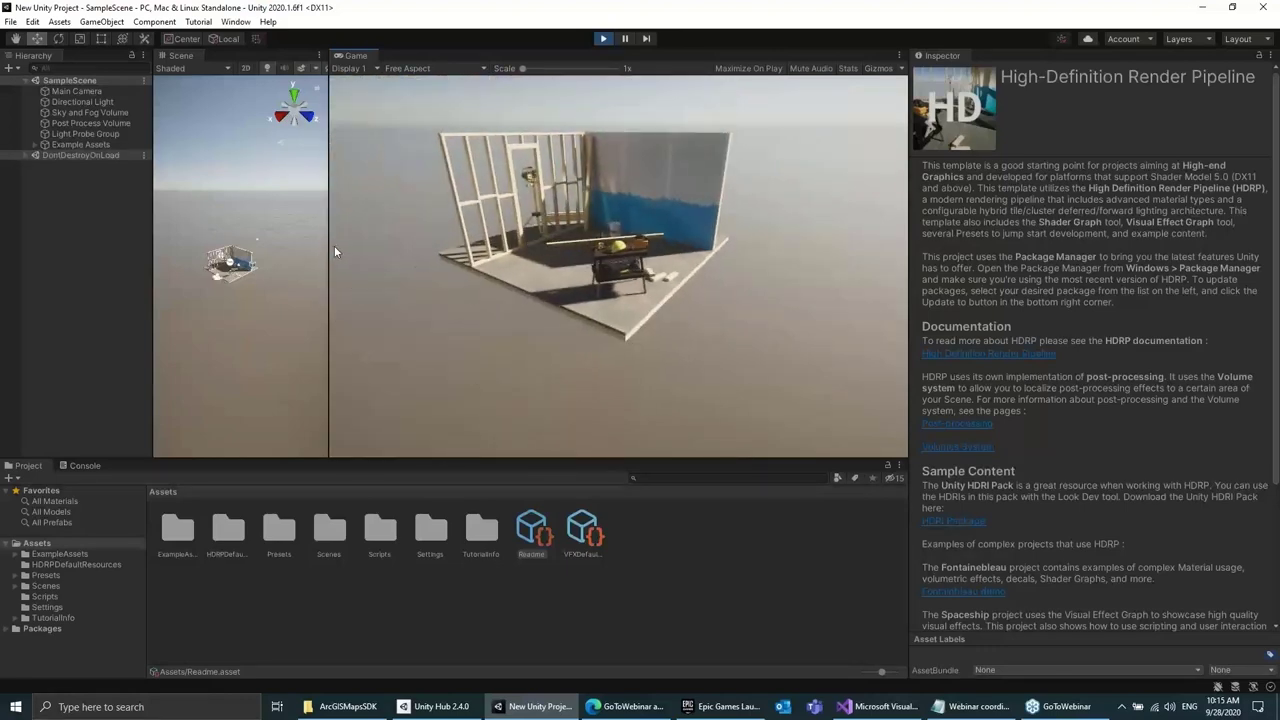
# Widen the Scene view beside the Game view and compare the camera's position in both while turning it
pyautogui.moveTo(328, 245); pyautogui.dragTo(442, 245)
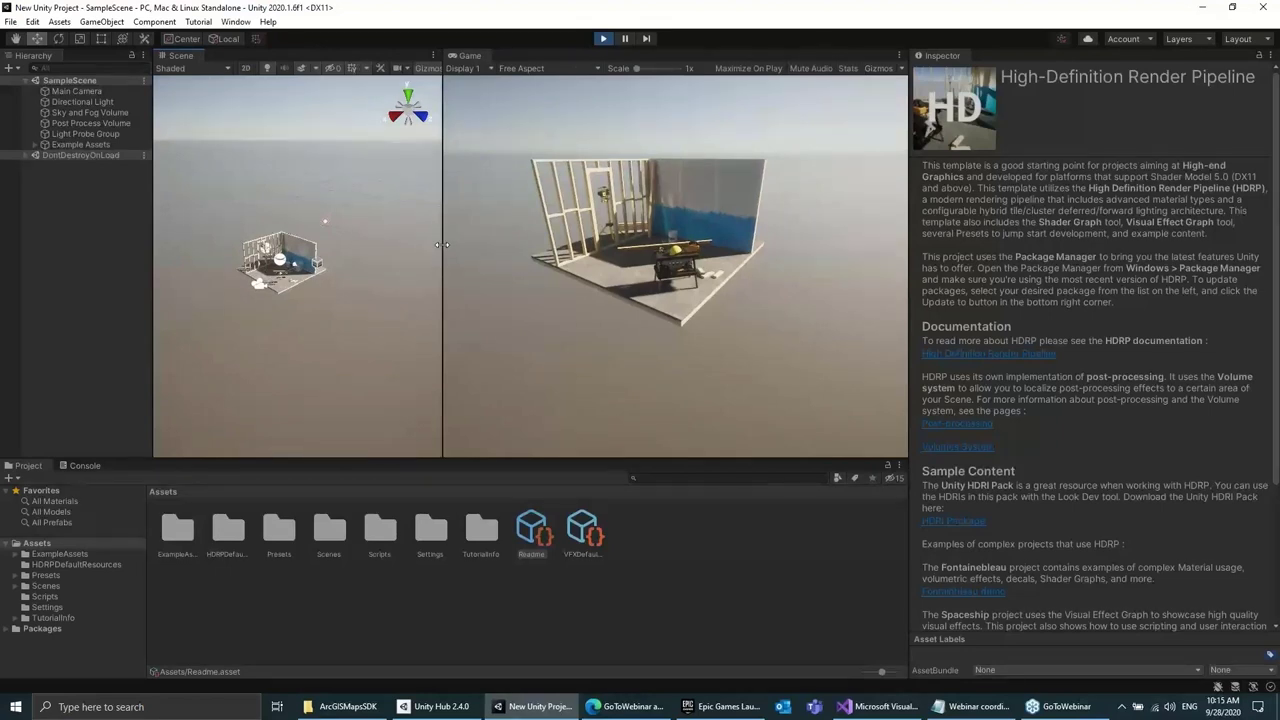
pyautogui.moveTo(443, 245); pyautogui.dragTo(465, 248)
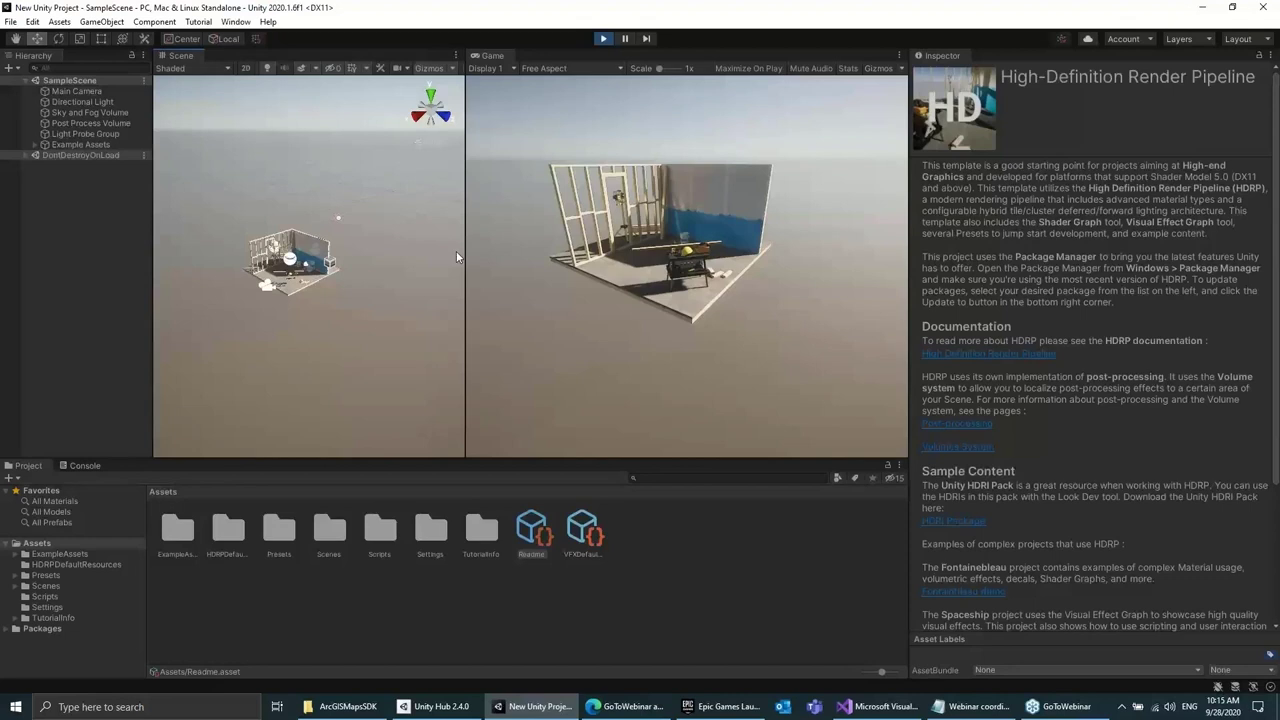
pyautogui.click(672, 251)
pyautogui.moveTo(672, 251); pyautogui.dragTo(512, 334, button='right')
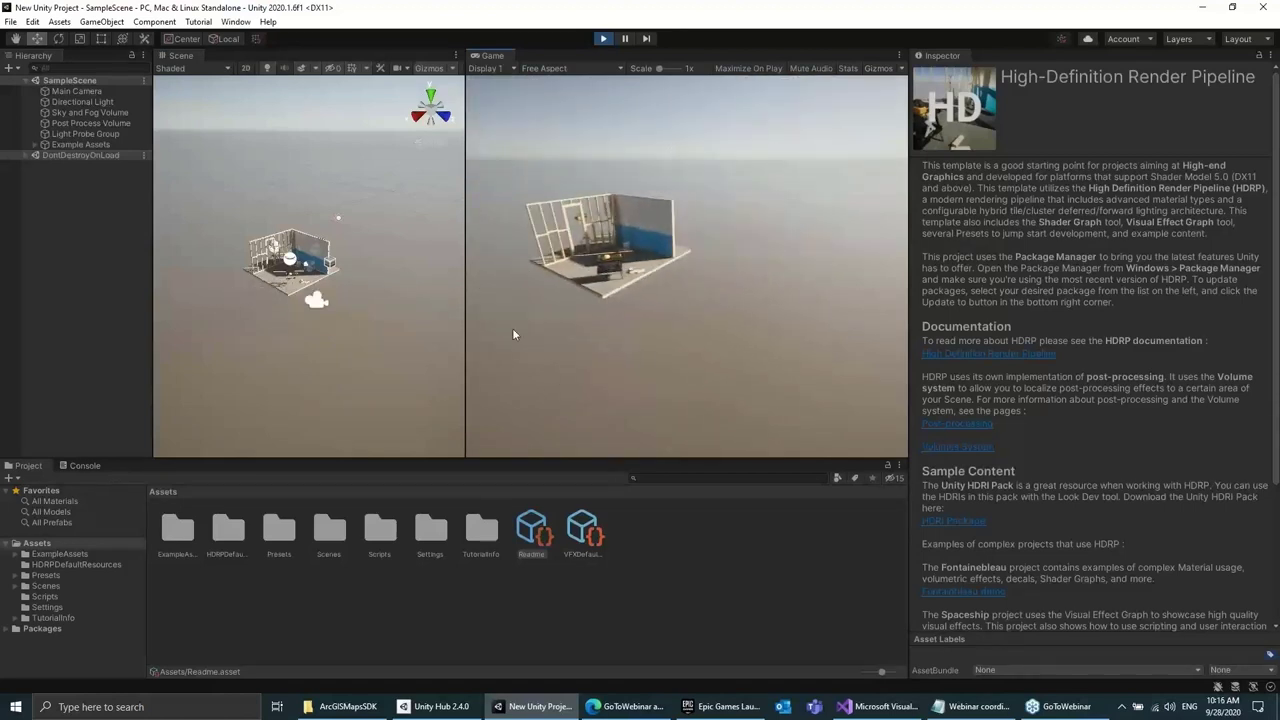
pyautogui.moveTo(714, 288); pyautogui.dragTo(405, 245, button='right')
pyautogui.moveTo(185, 187); pyautogui.dragTo(255, 190, button='right')
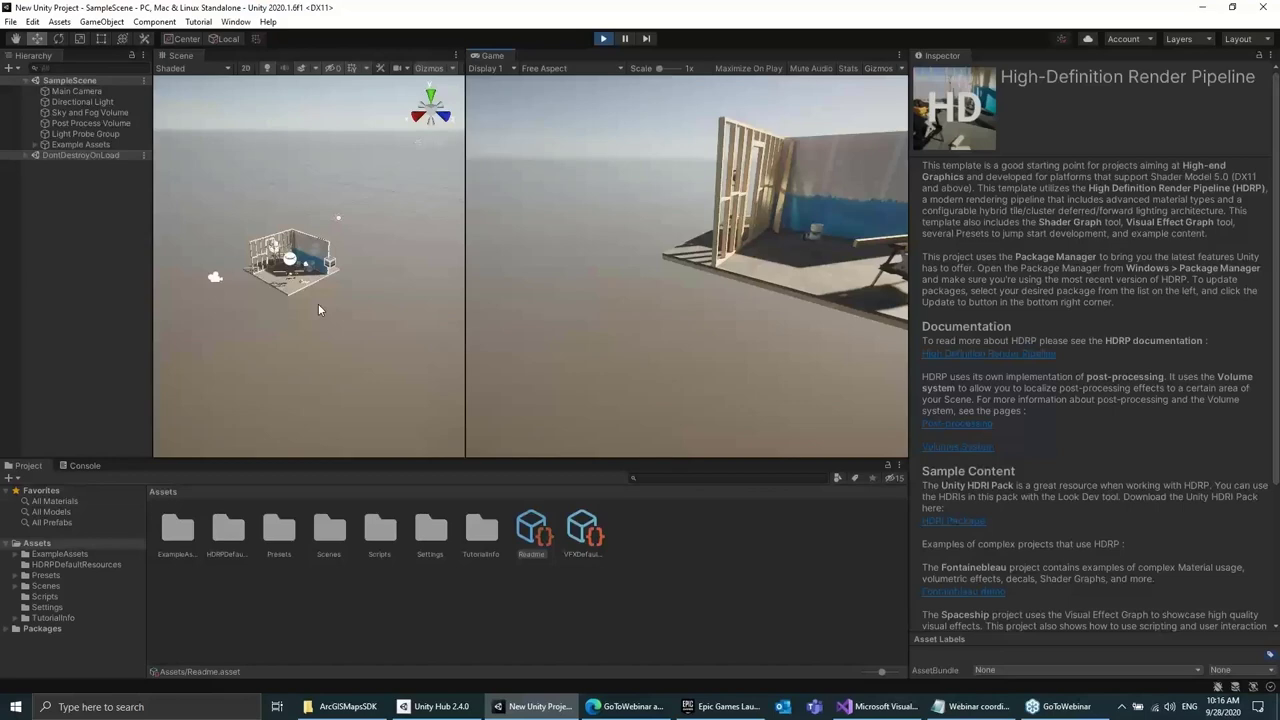
# Move the game camera forward, backward and sideways around the room, and stop running the scene
pyautogui.press('w')
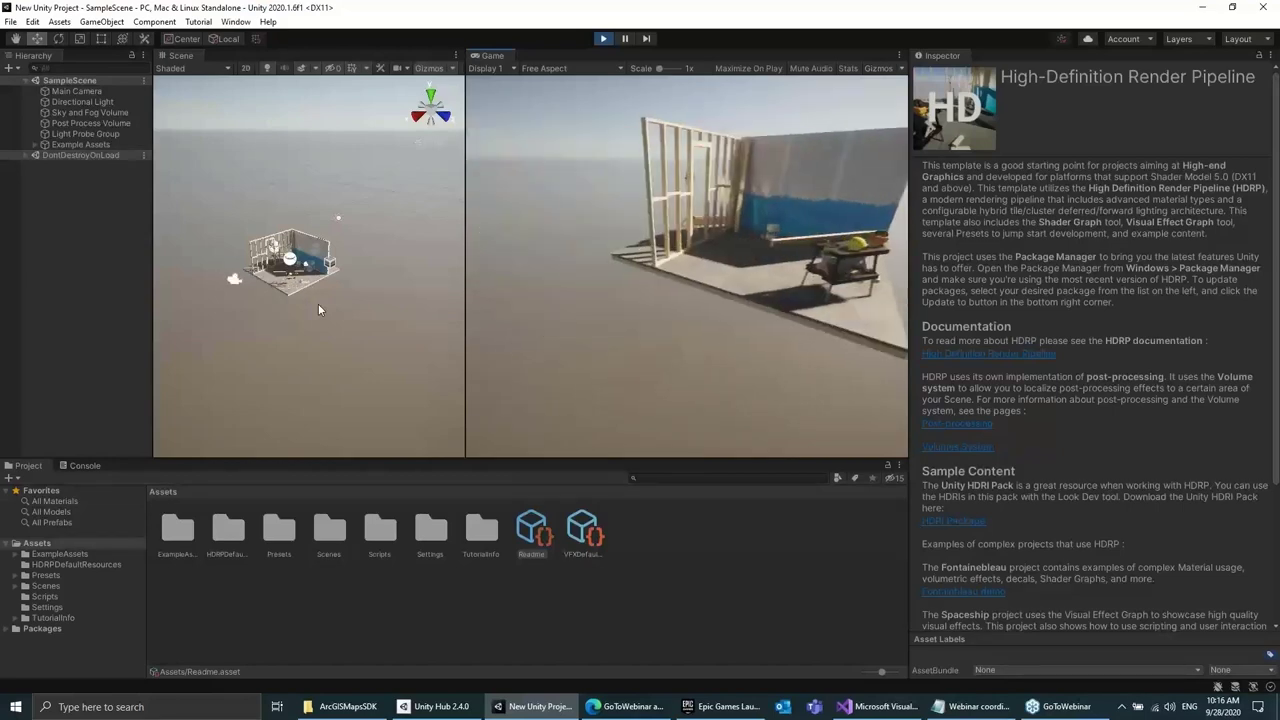
pyautogui.press('s')
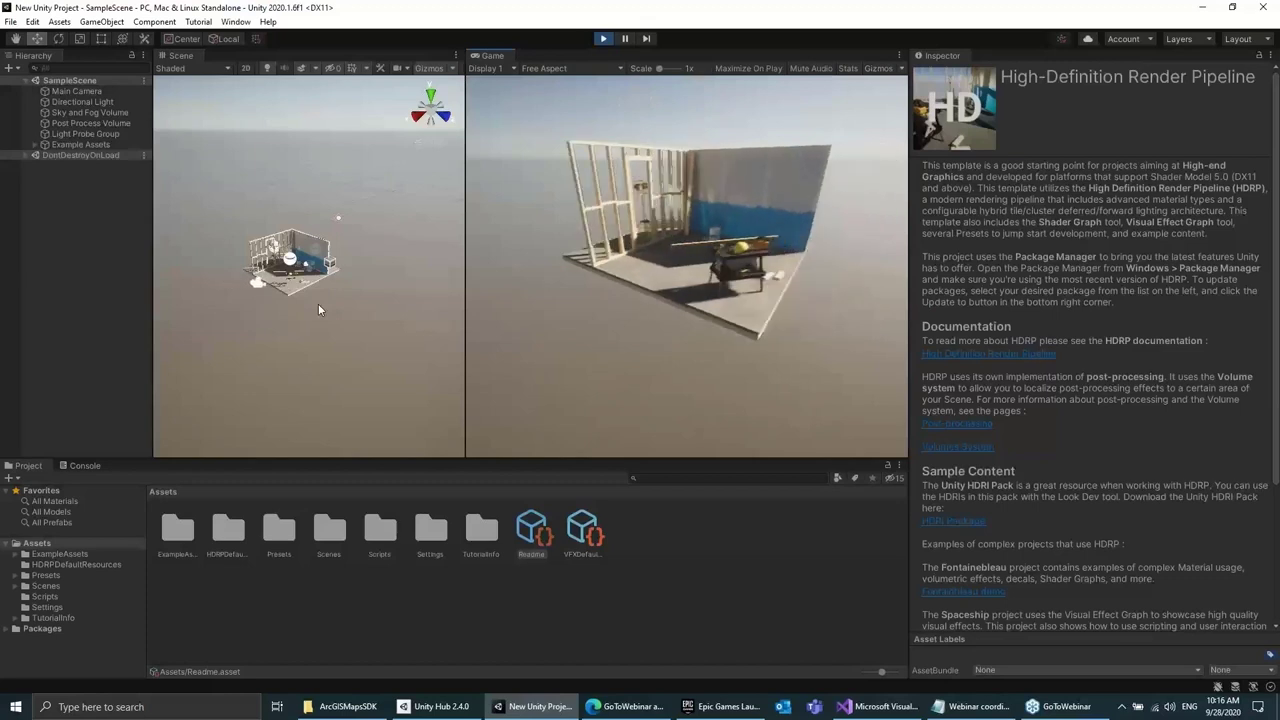
pyautogui.press('a')
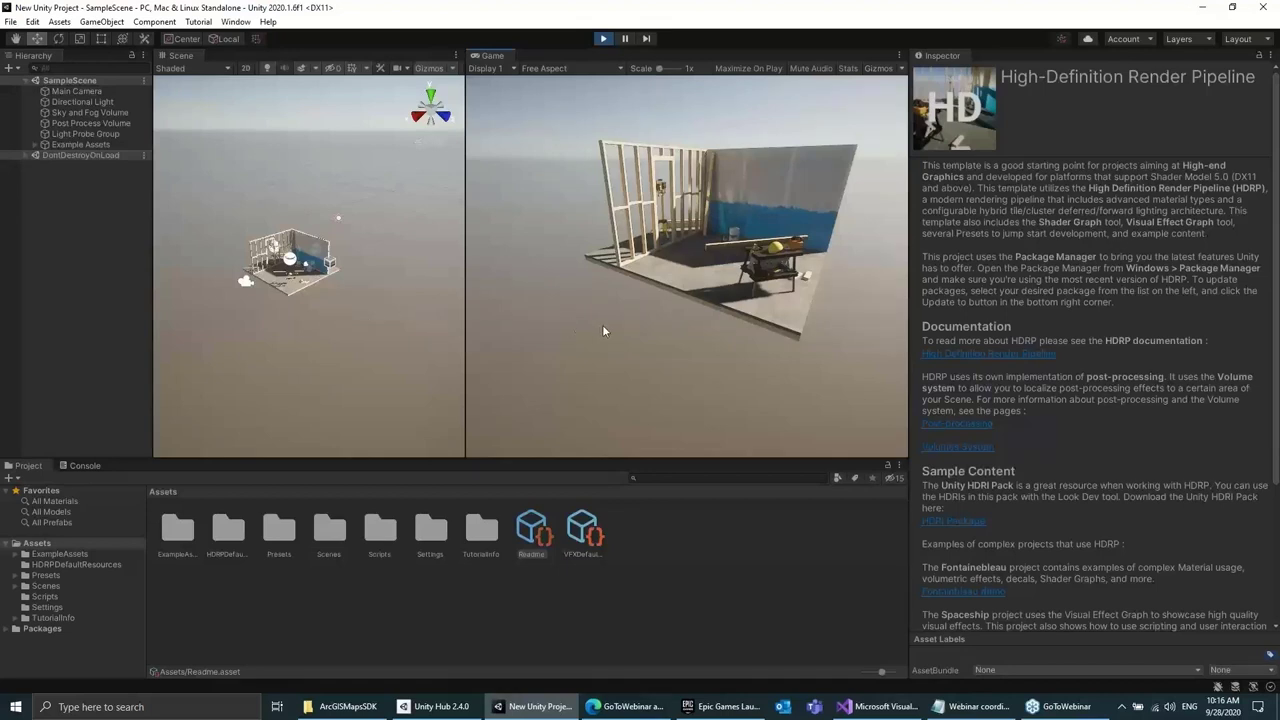
pyautogui.moveTo(629, 326); pyautogui.dragTo(602, 326, button='right')
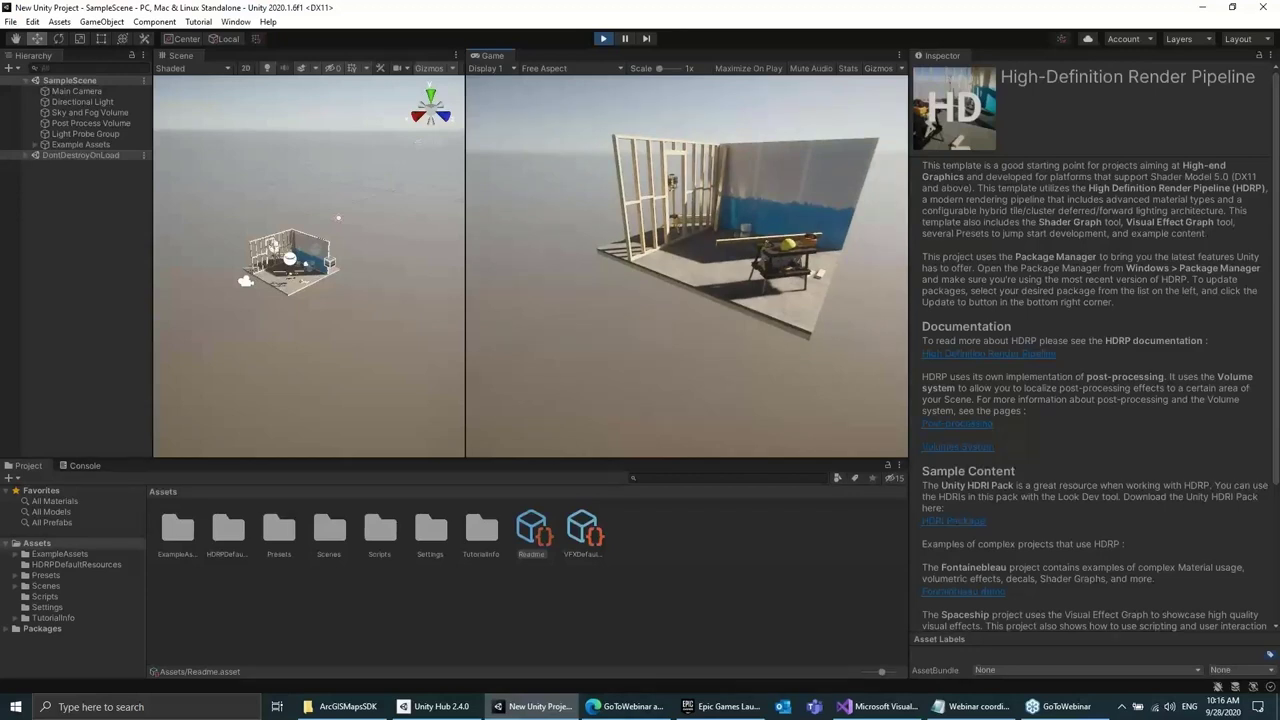
pyautogui.moveTo(790, 294); pyautogui.dragTo(713, 257, button='right')
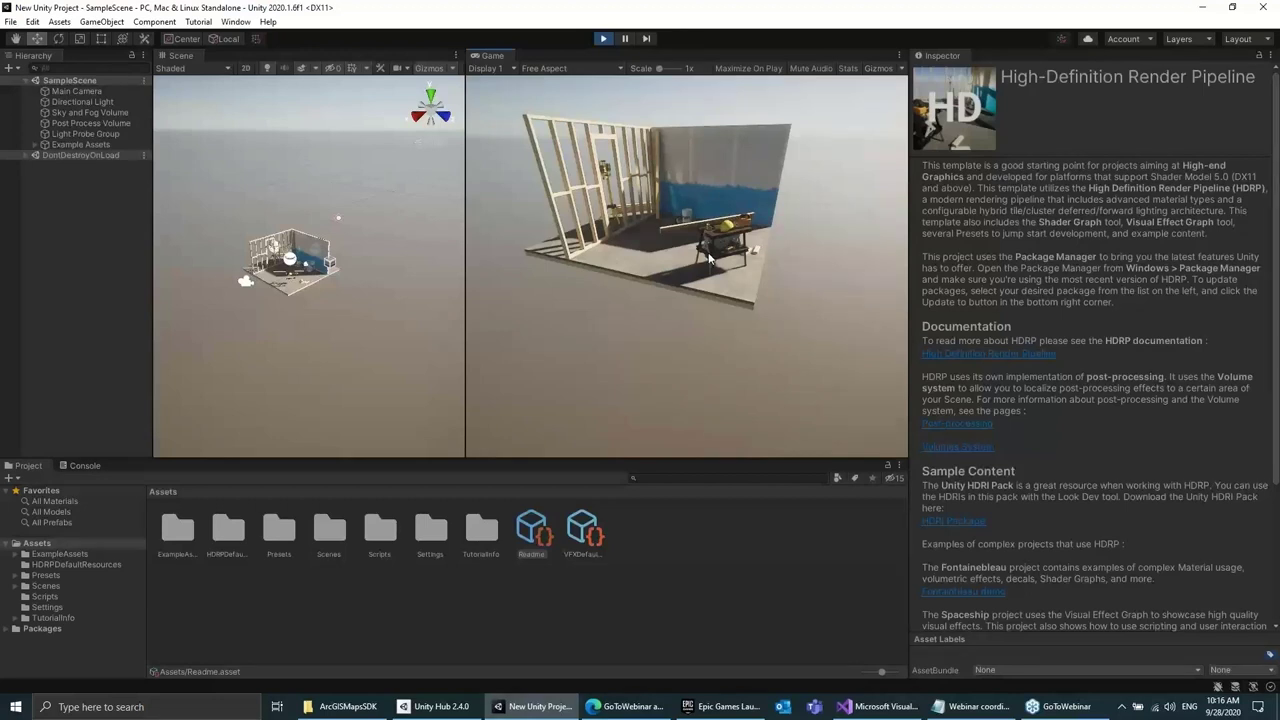
pyautogui.click(604, 39)
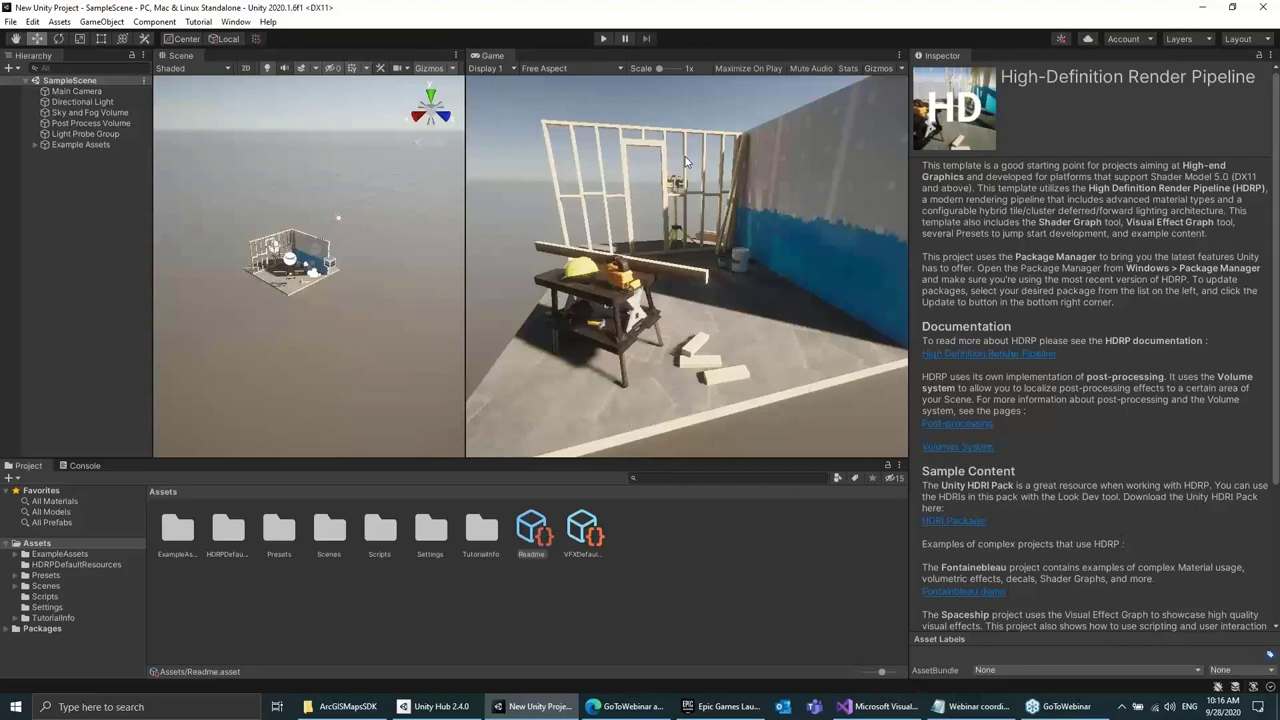
# Start a custom package import and choose ArcGISMapsSDK.unitypackage from the unity folder
pyautogui.click(62, 24)
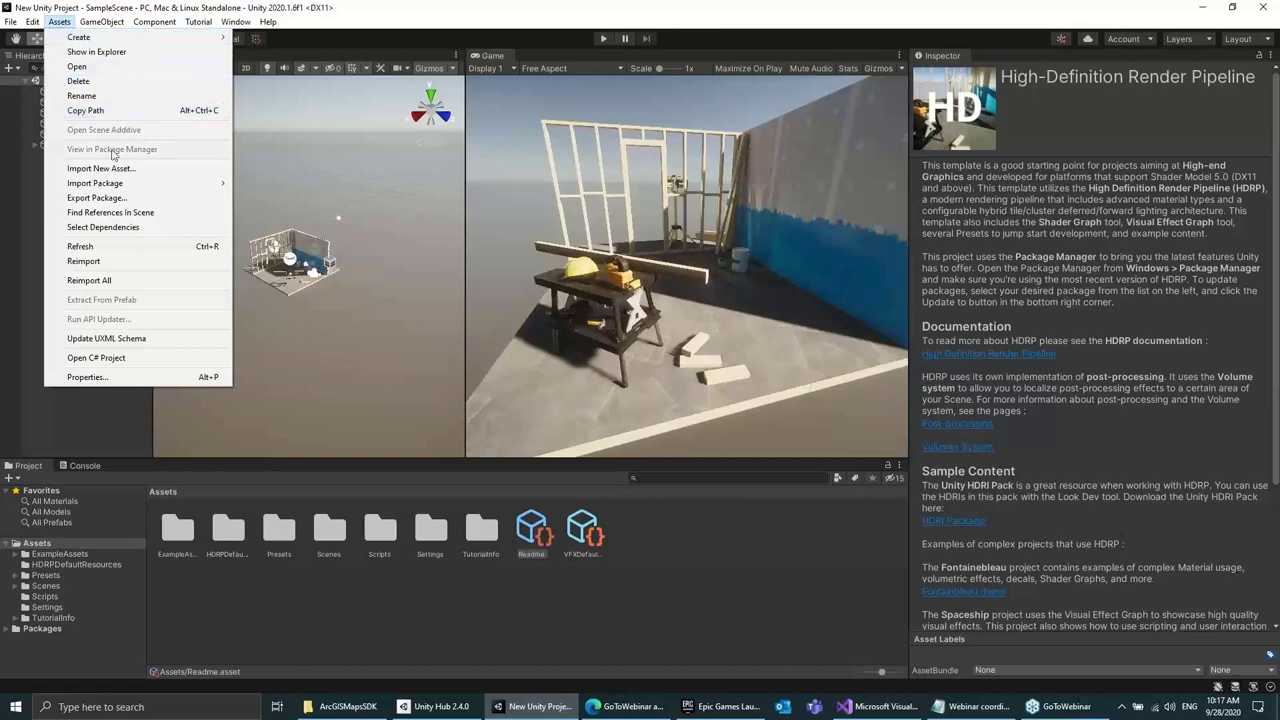
pyautogui.moveTo(110, 185)
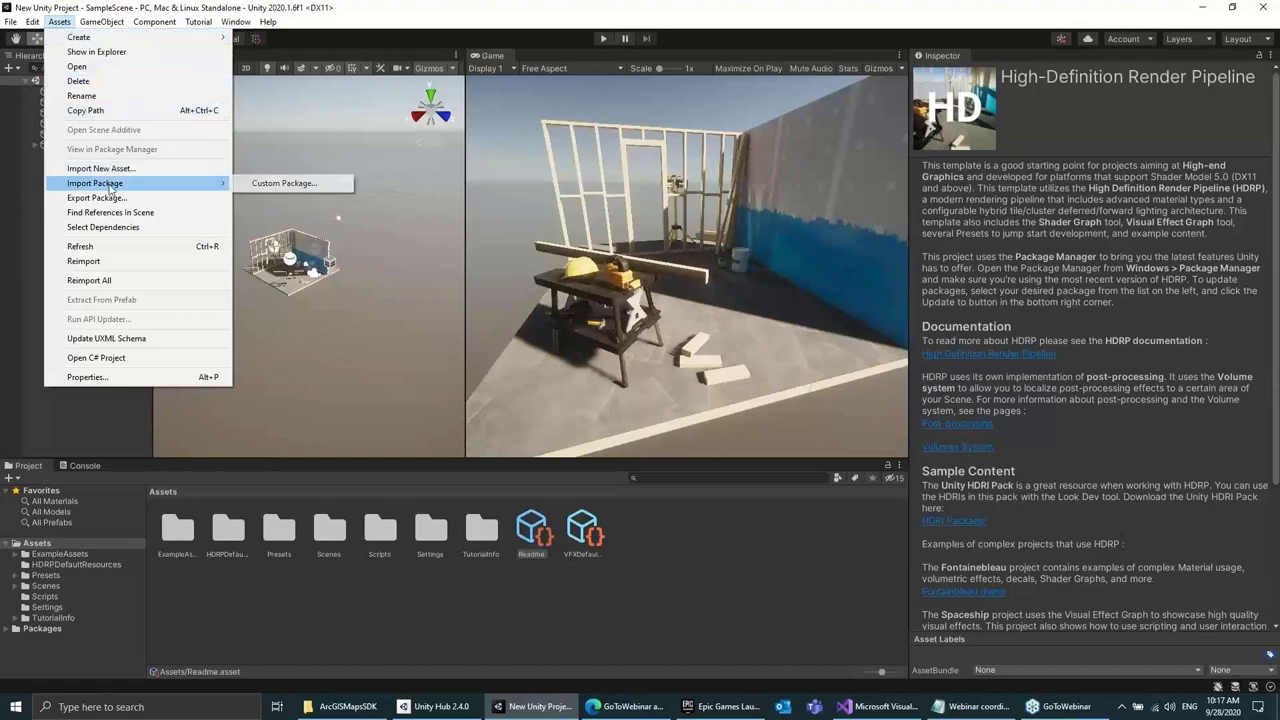
pyautogui.click(276, 184)
pyautogui.click(169, 124)
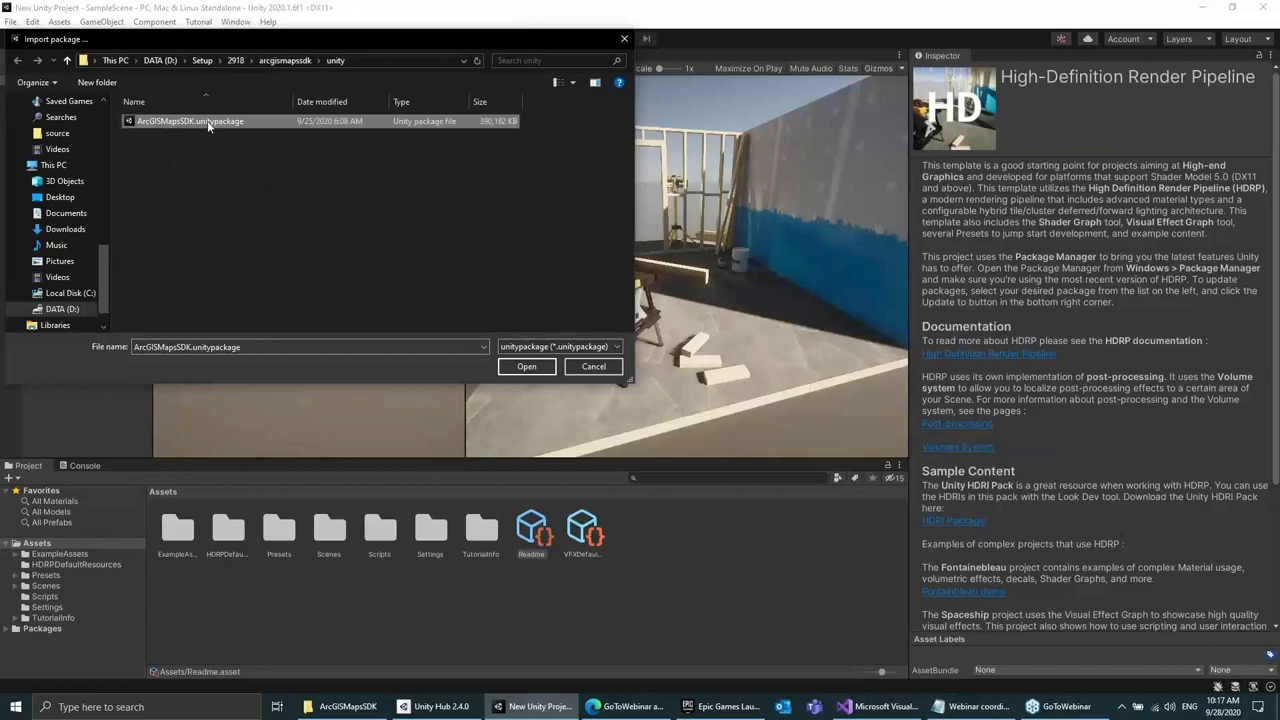
pyautogui.click(519, 368)
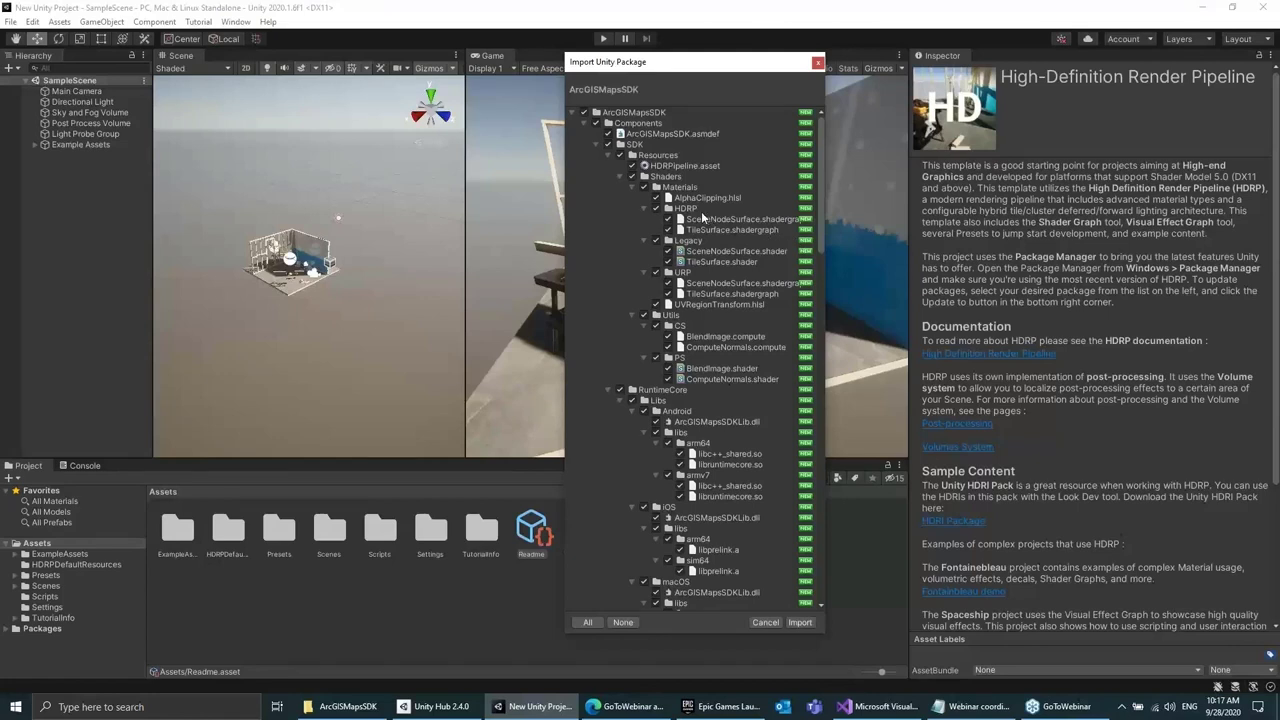
# Collapse the Resources folder in the package contents and review the Android and iOS library folders for each architecture
pyautogui.click(609, 157)
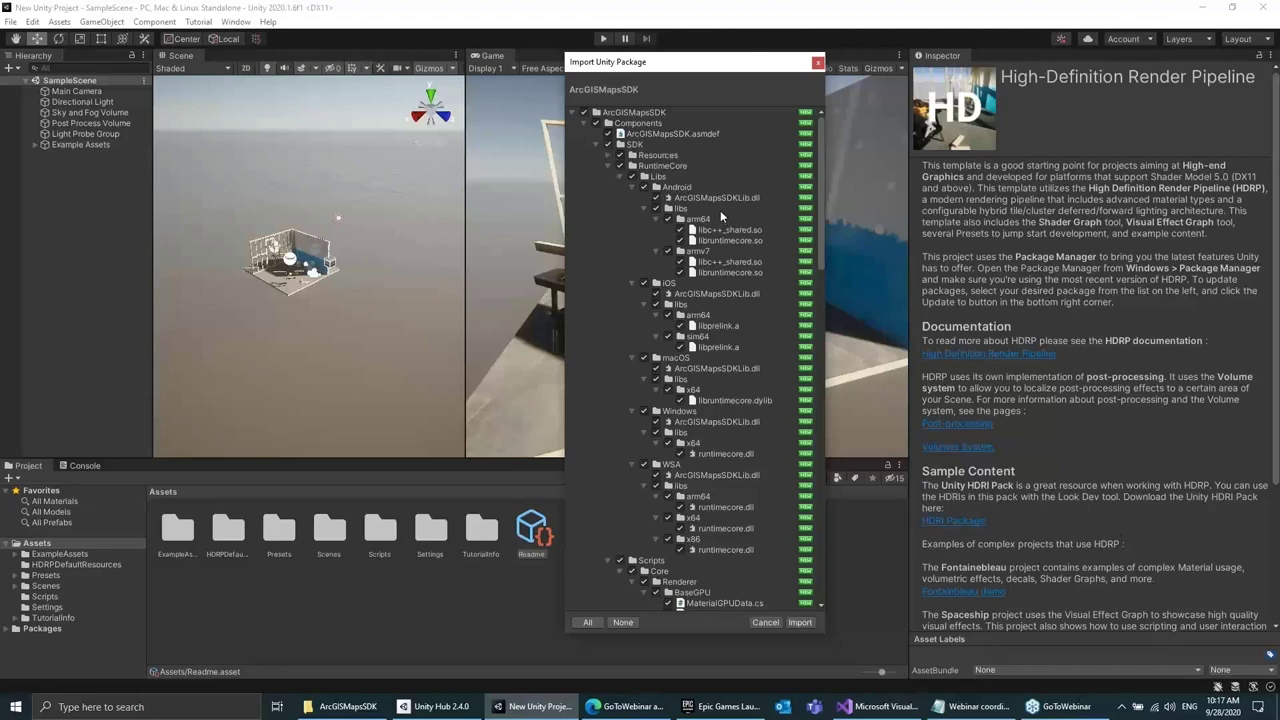
pyautogui.click(683, 190)
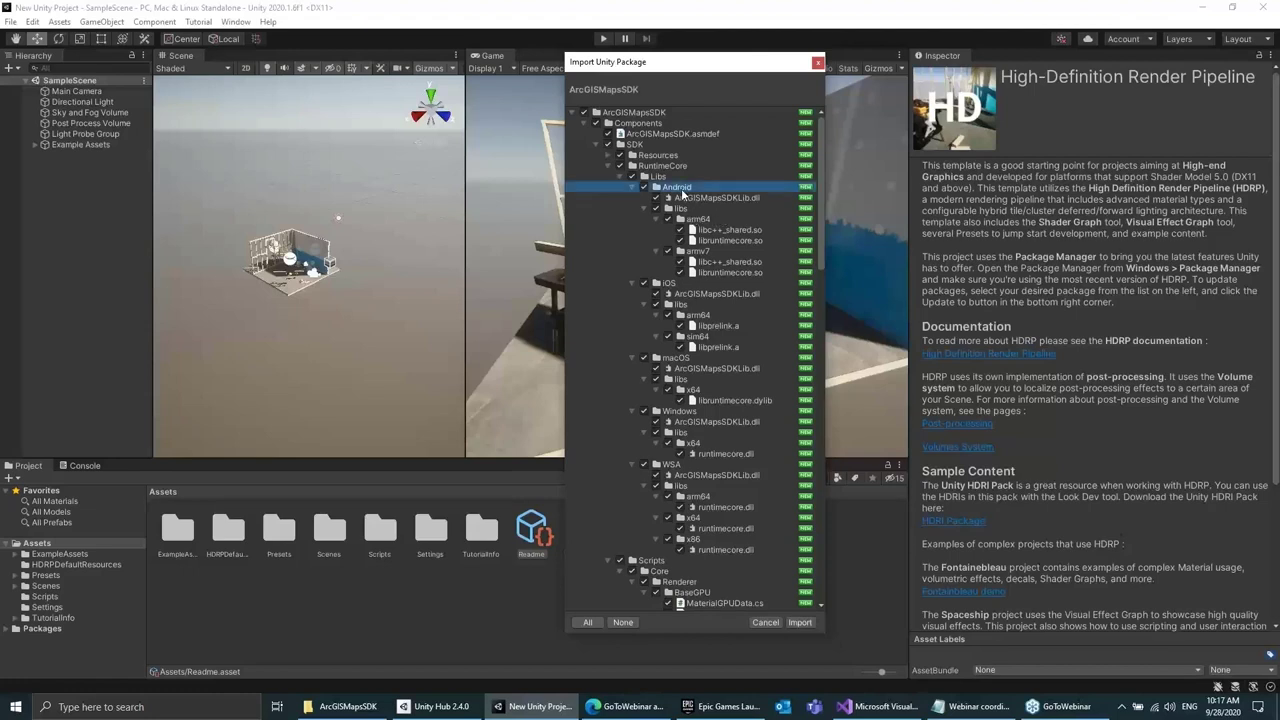
pyautogui.click(704, 220)
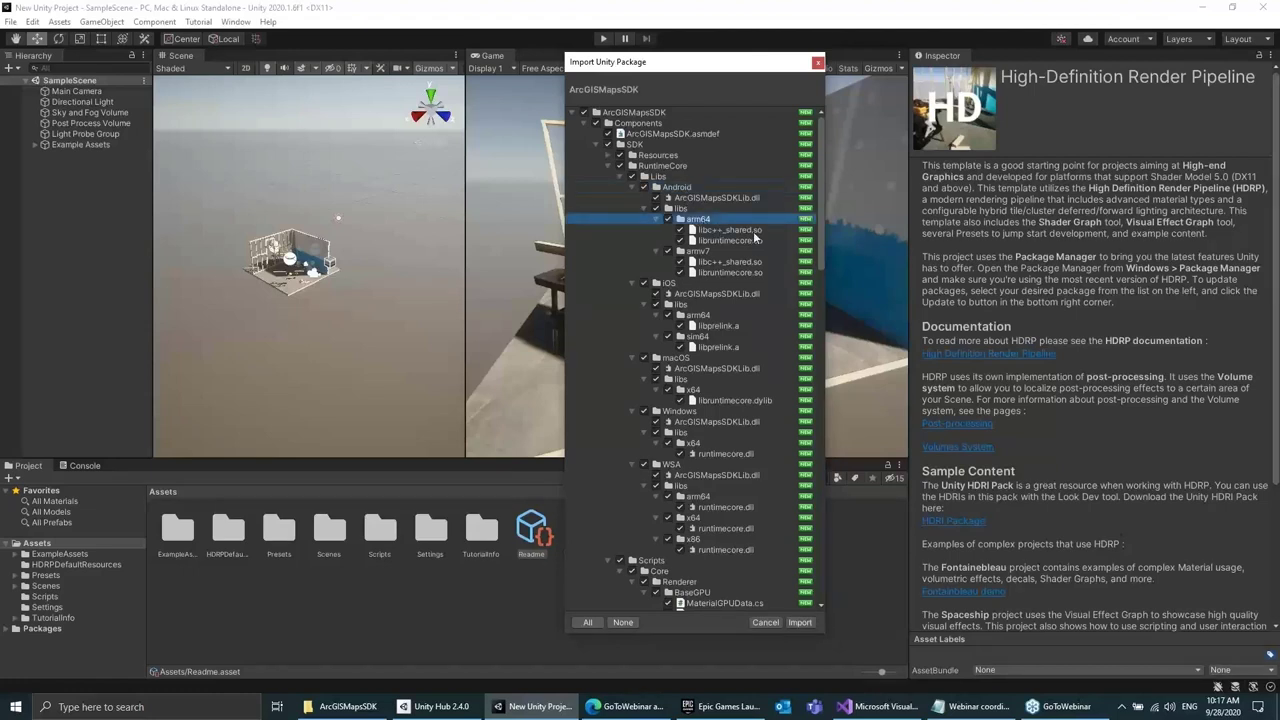
pyautogui.click(699, 254)
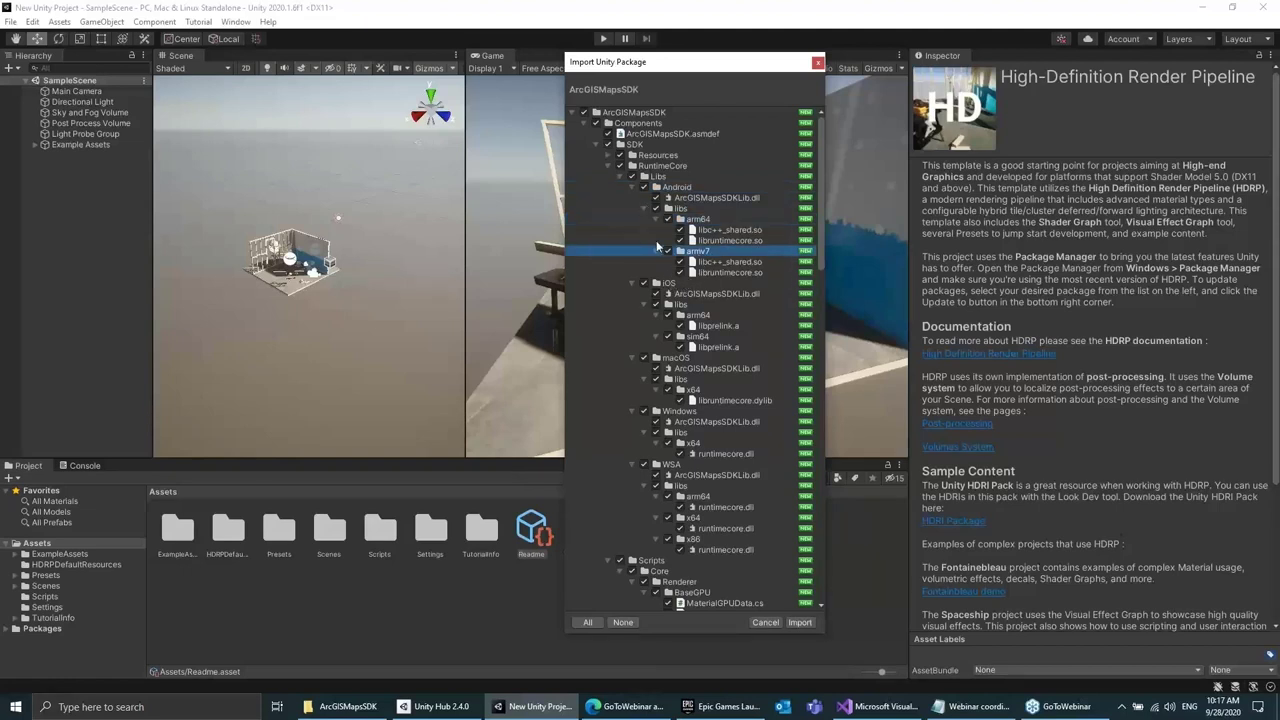
pyautogui.click(668, 284)
pyautogui.click(693, 316)
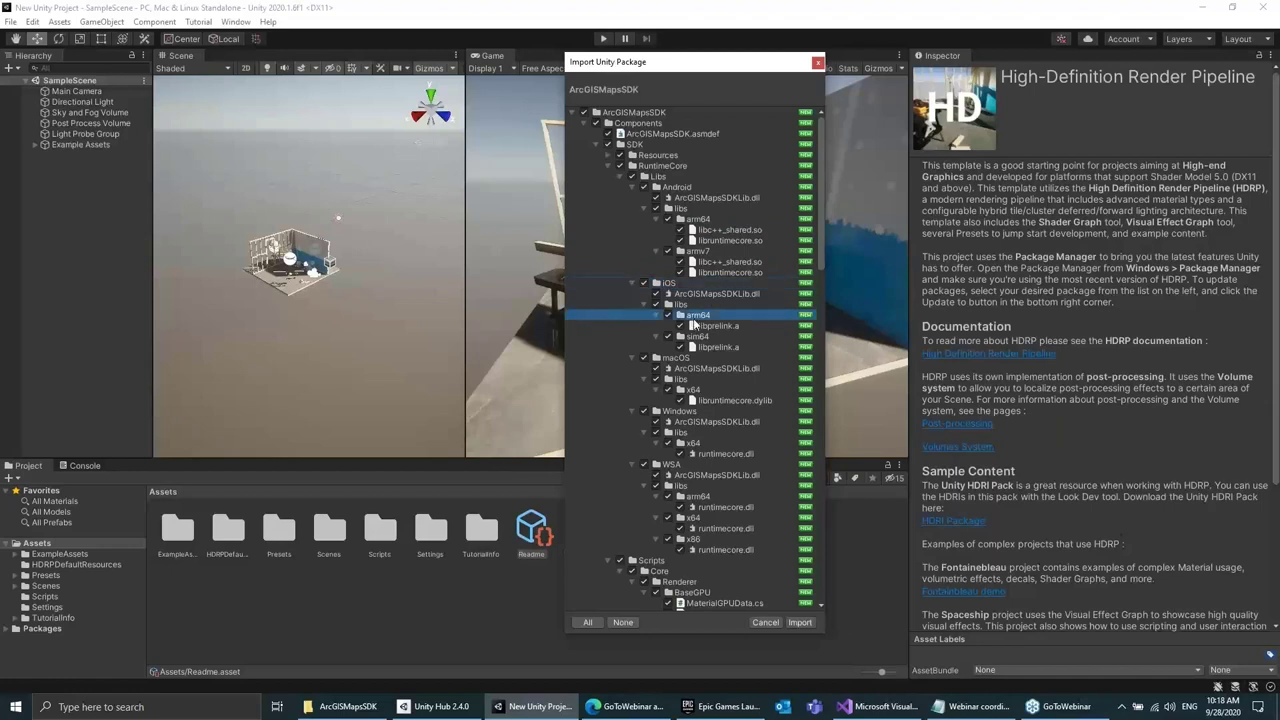
pyautogui.click(700, 338)
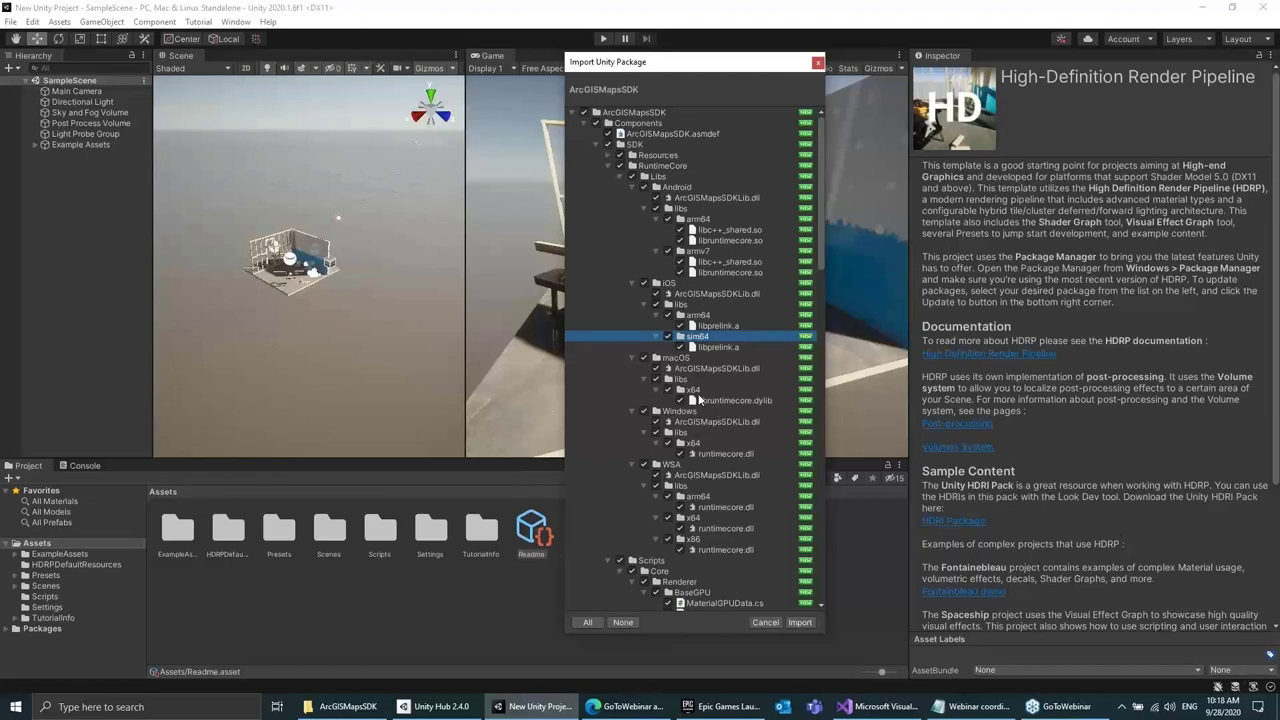
# Review the macOS, Windows and WSA library folders, and import the ArcGISMapsSDK package with all its items included
pyautogui.click(730, 400)
pyautogui.click(702, 392)
pyautogui.click(704, 444)
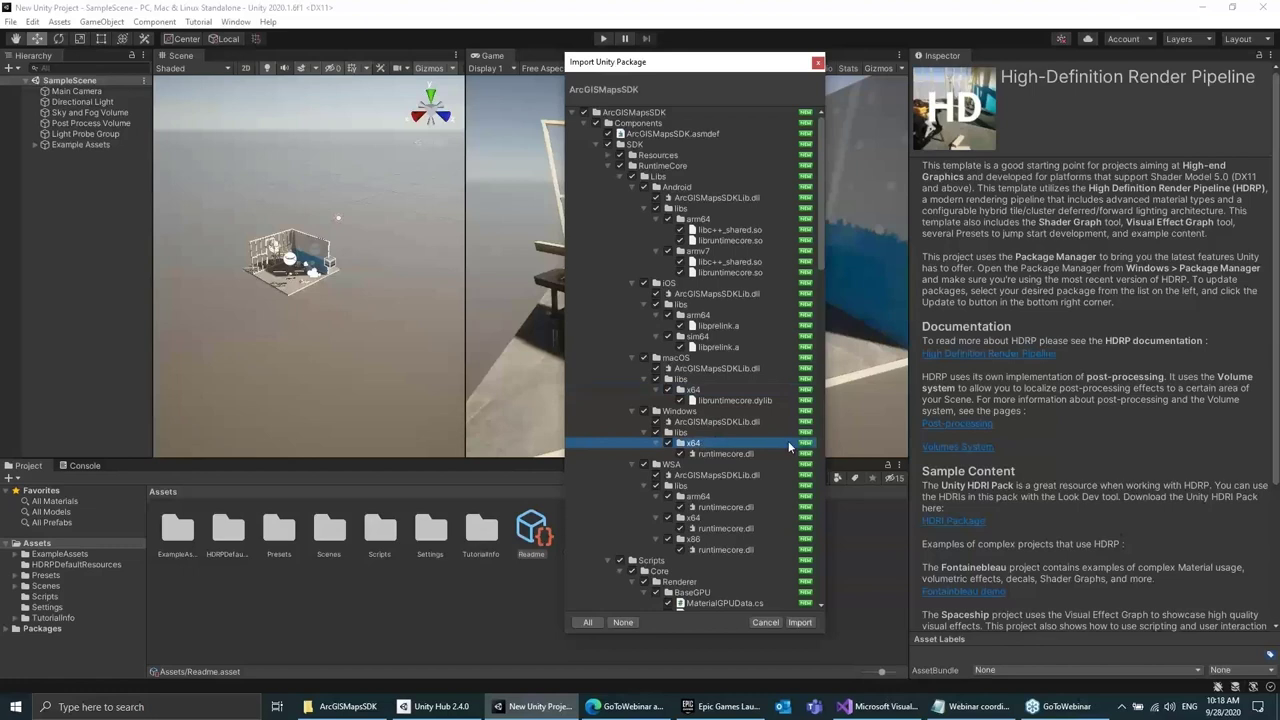
pyautogui.click(680, 465)
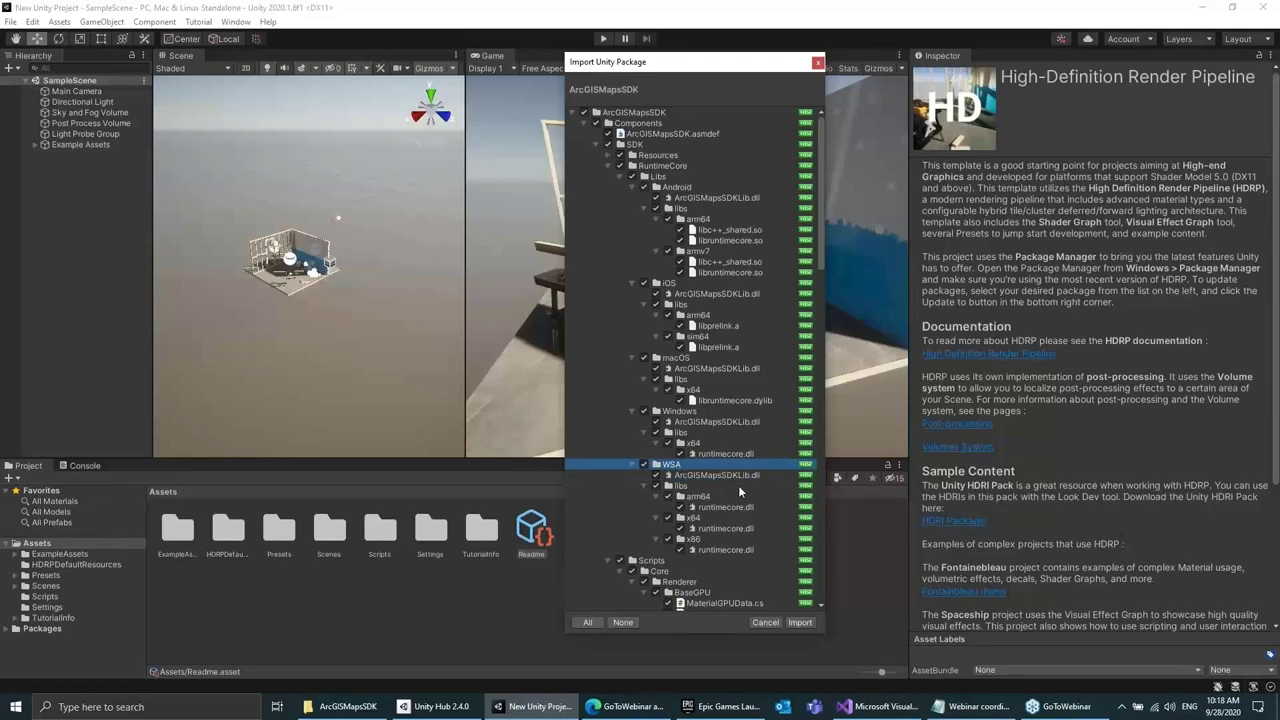
pyautogui.click(737, 498)
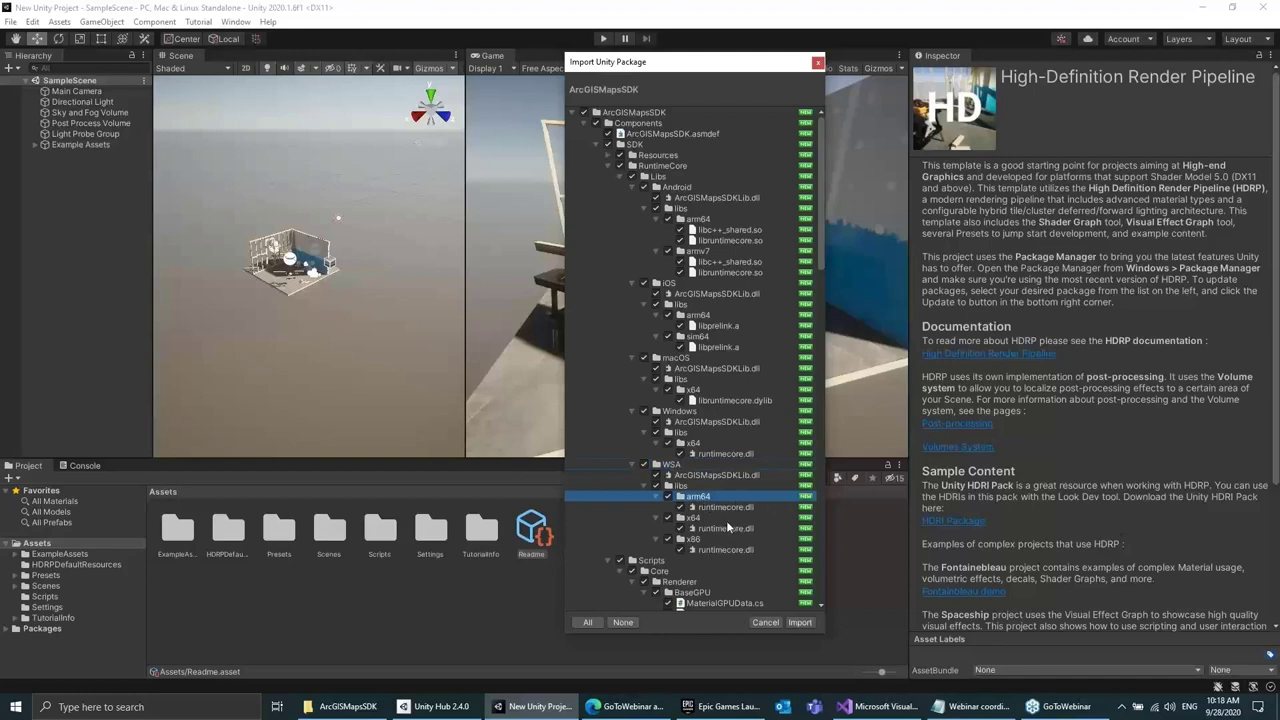
pyautogui.click(740, 519)
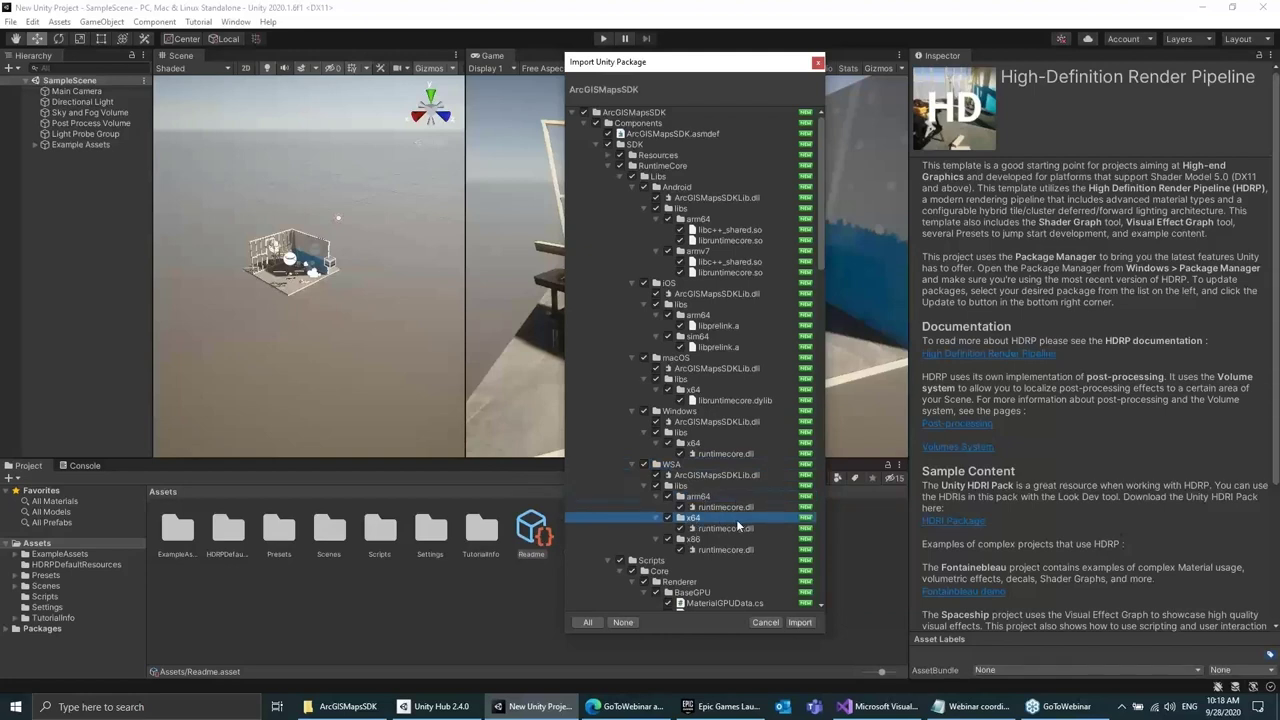
pyautogui.click(704, 545)
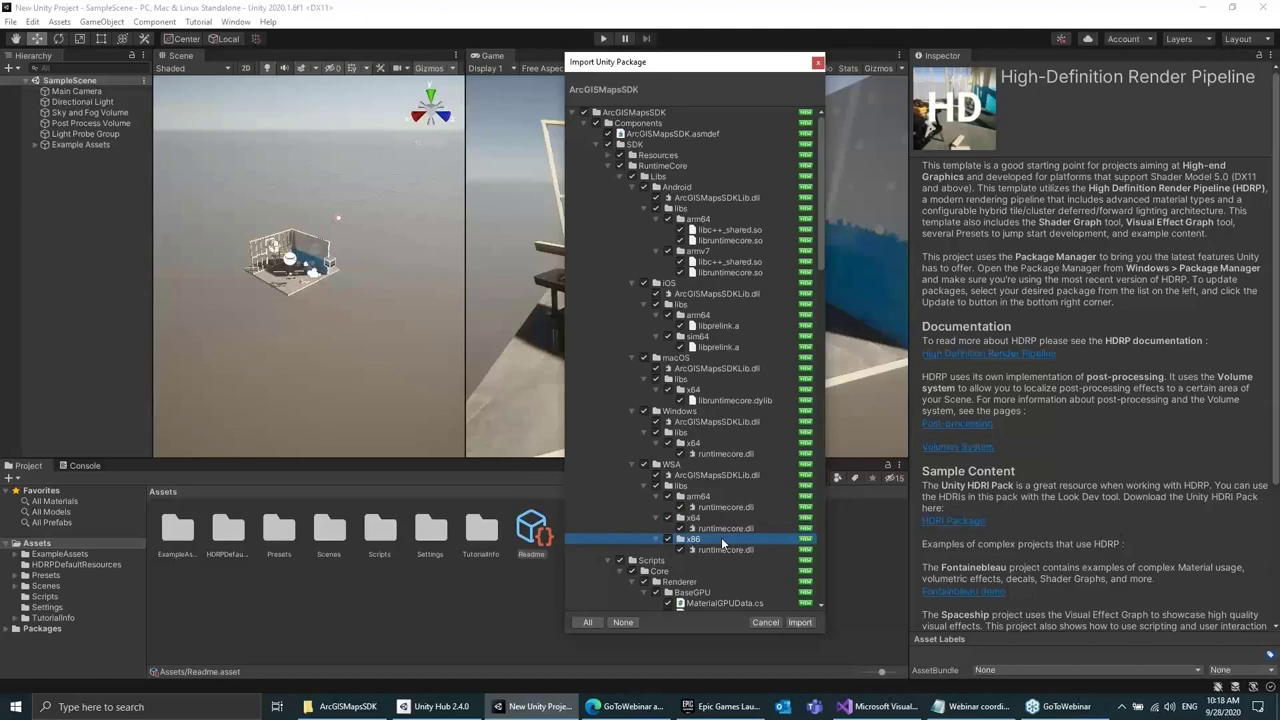
pyautogui.click(677, 463)
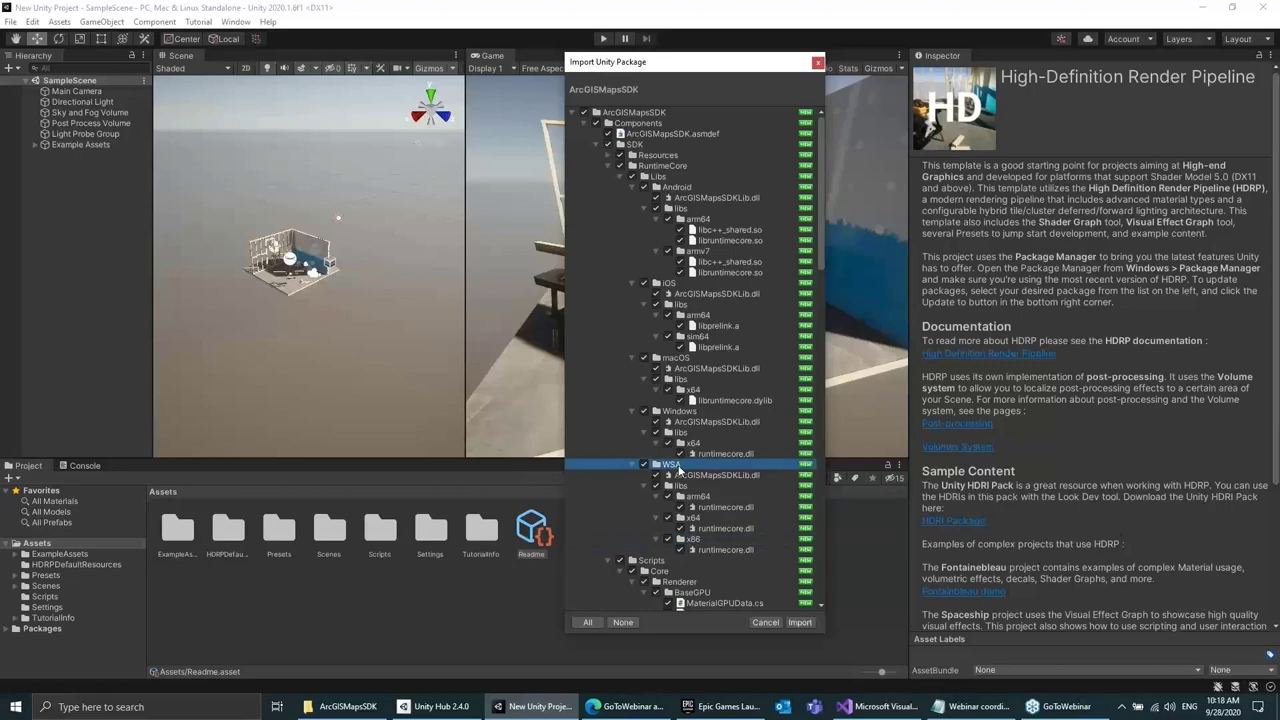
pyautogui.click(801, 622)
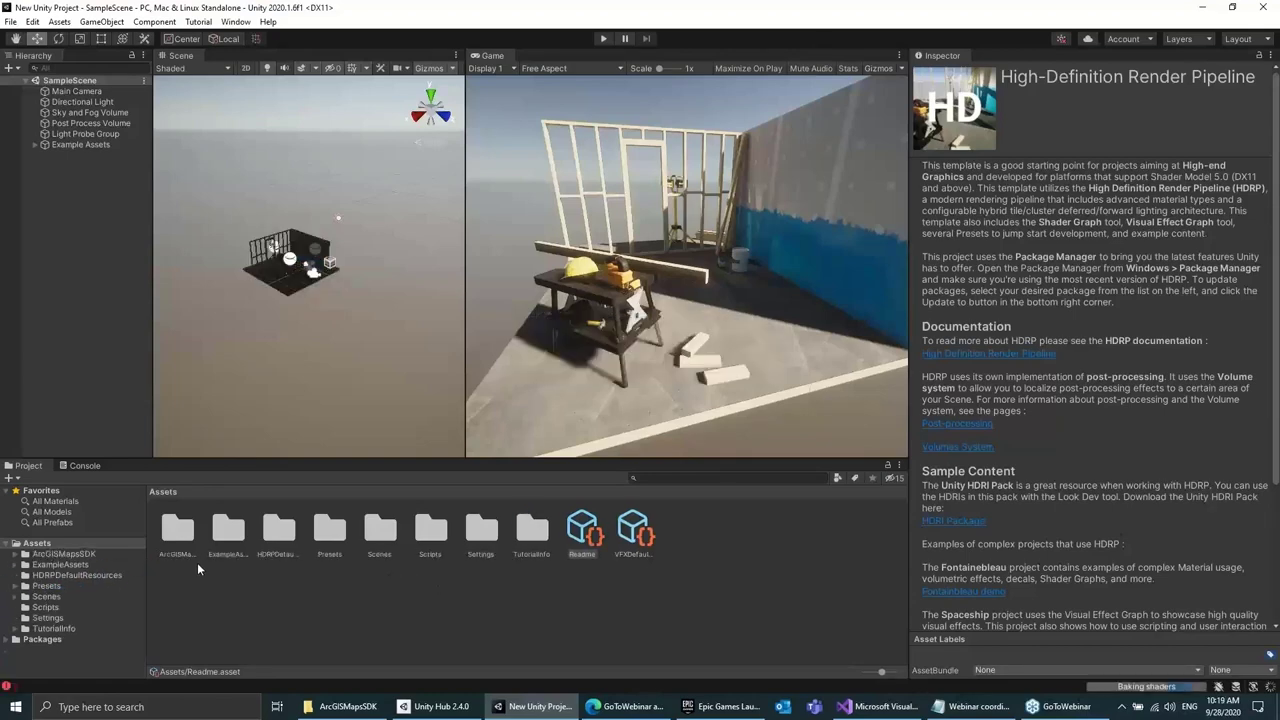
# Expand the imported ArcGISMapsSDK folder and examine the contents of Components, Editor, Prefabs and Samples
pyautogui.click(76, 556)
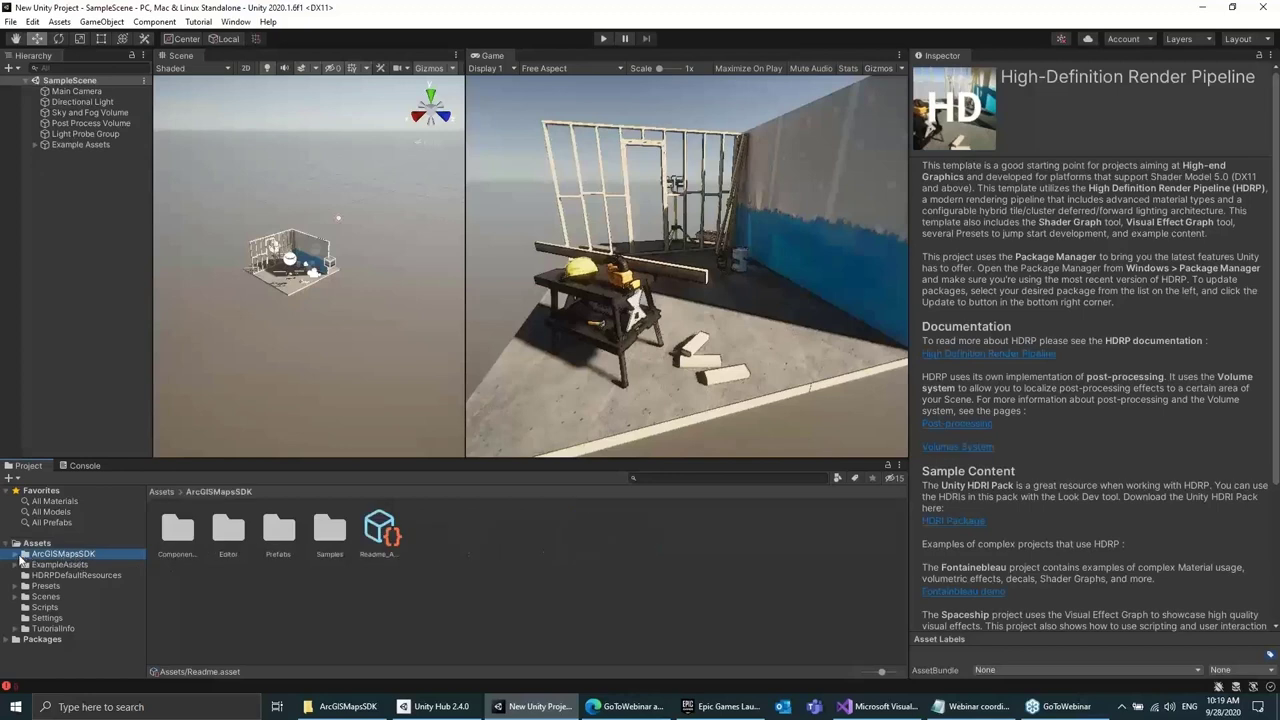
pyautogui.click(24, 554)
pyautogui.click(65, 565)
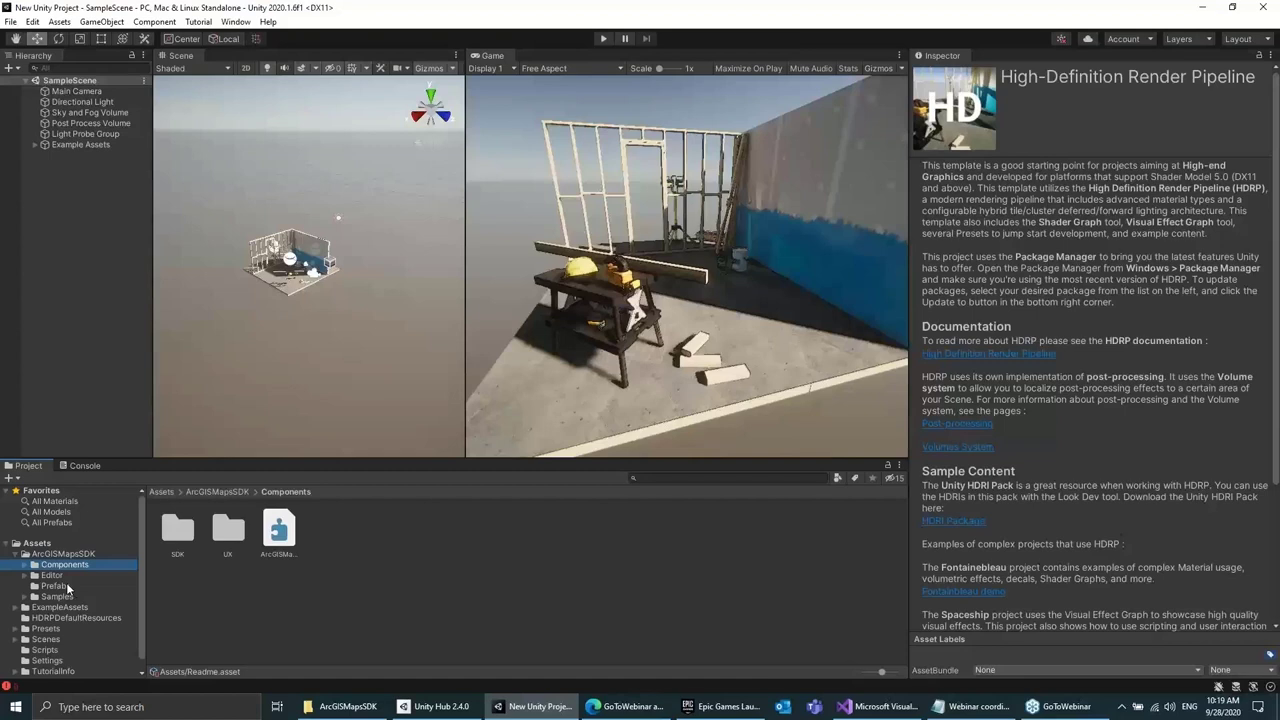
pyautogui.click(50, 577)
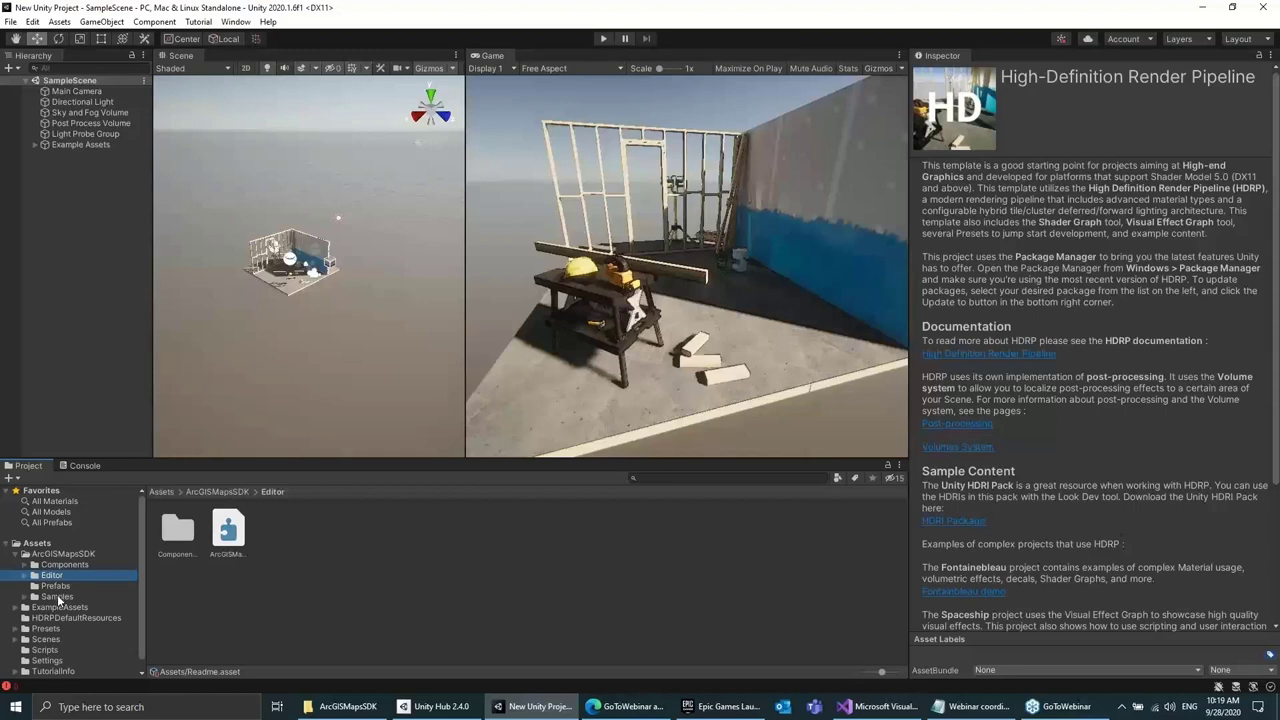
pyautogui.click(55, 588)
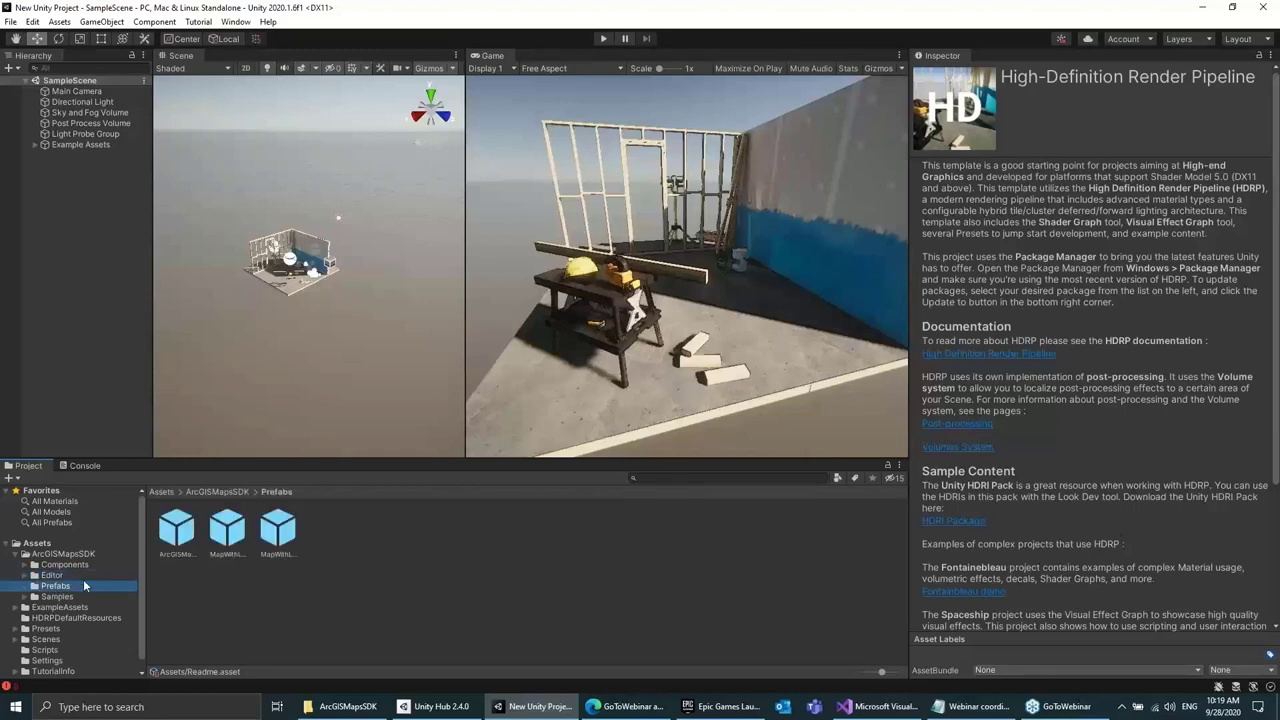
pyautogui.click(45, 598)
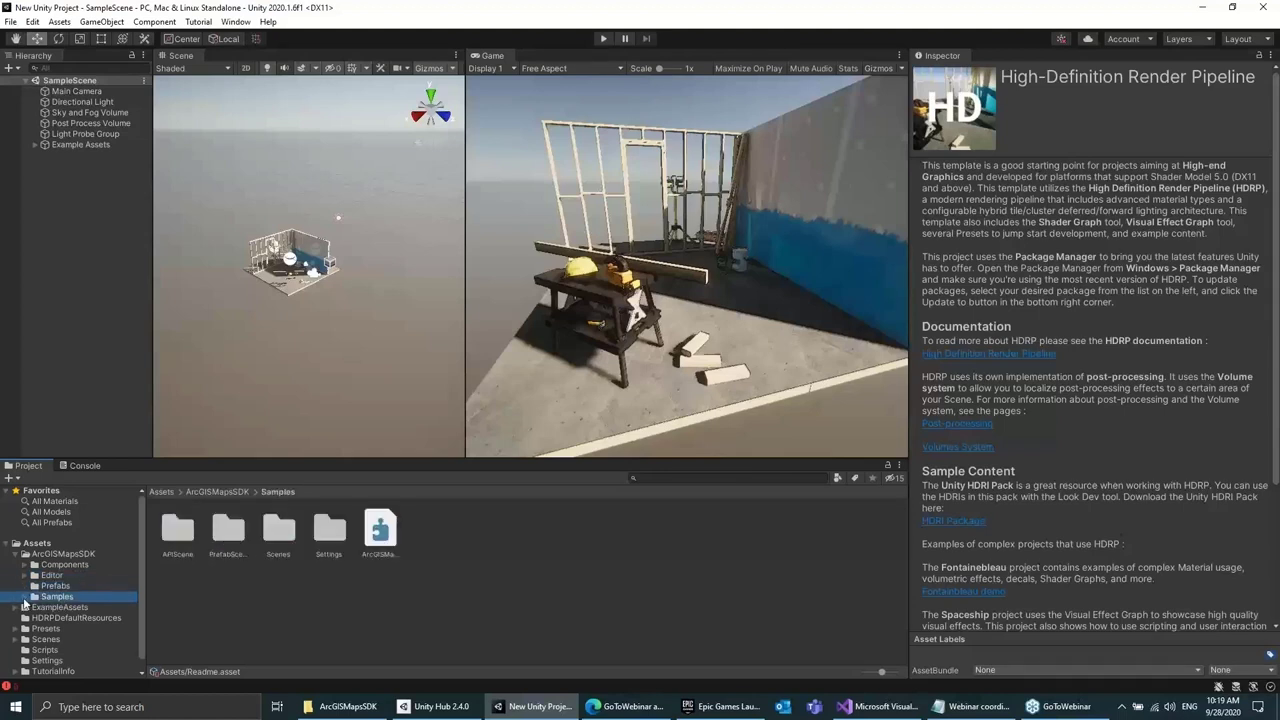
pyautogui.click(45, 586)
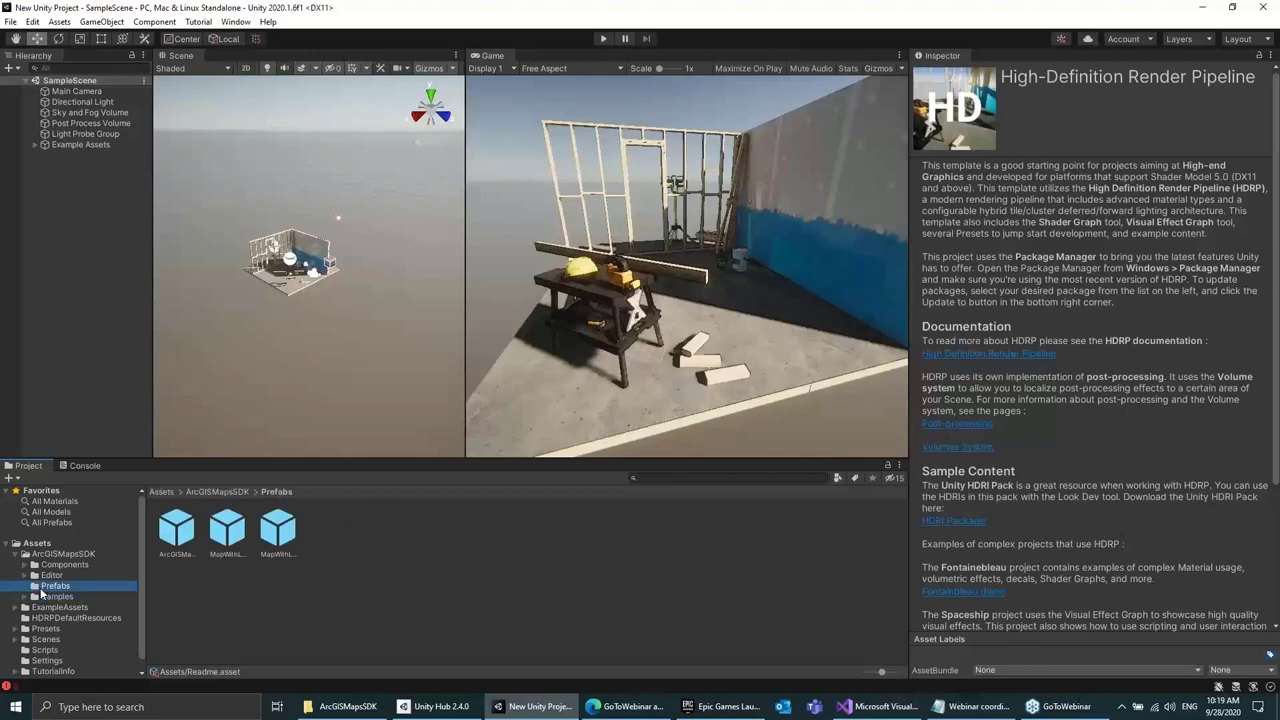
# Open the APIScene scene from the APIScene folder in the ArcGISMapsSDK samples
pyautogui.click(50, 598)
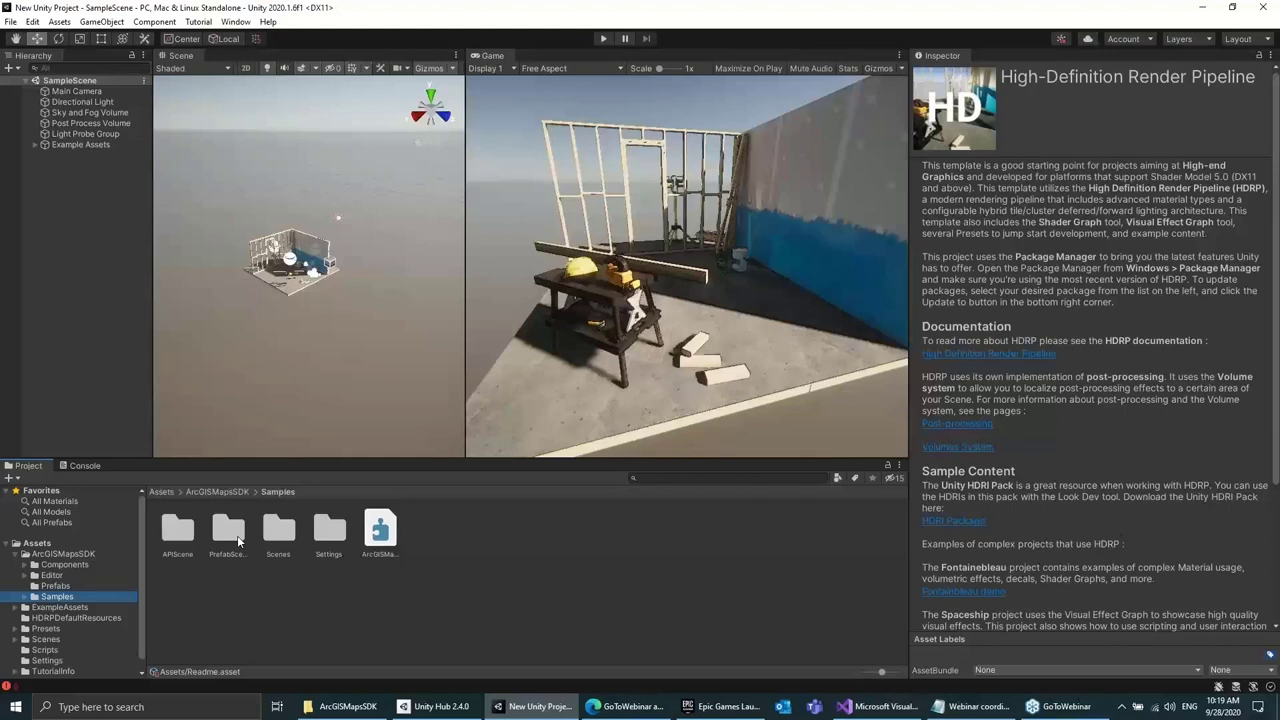
pyautogui.click(185, 532)
pyautogui.doubleClick(185, 532)
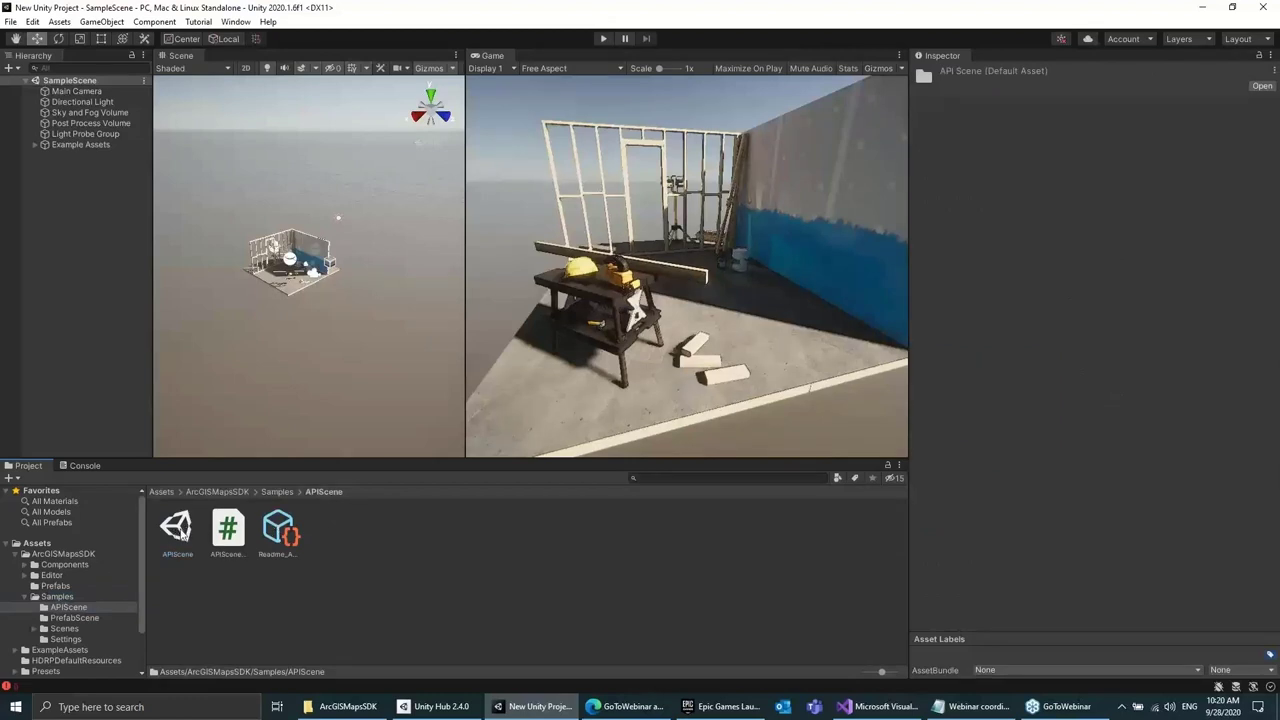
pyautogui.doubleClick(177, 532)
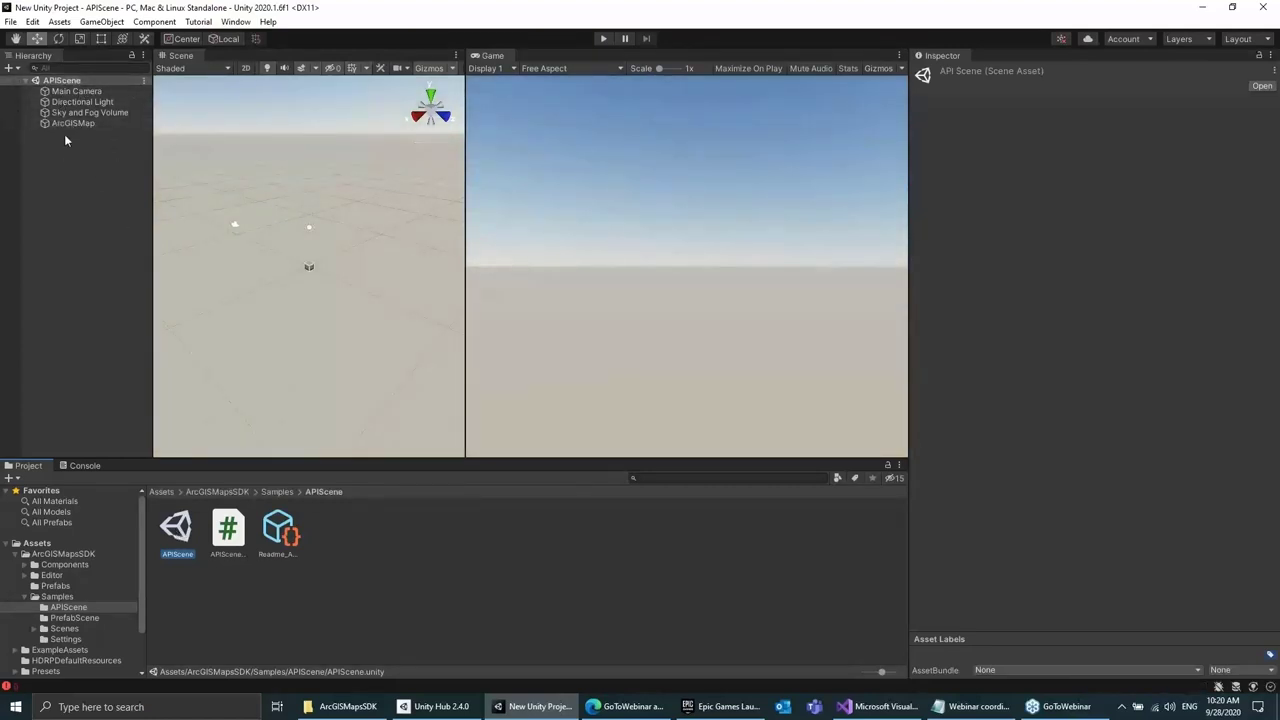
# Inspect the scene's Main Camera, Directional Light and ArcGISMap objects
pyautogui.click(69, 92)
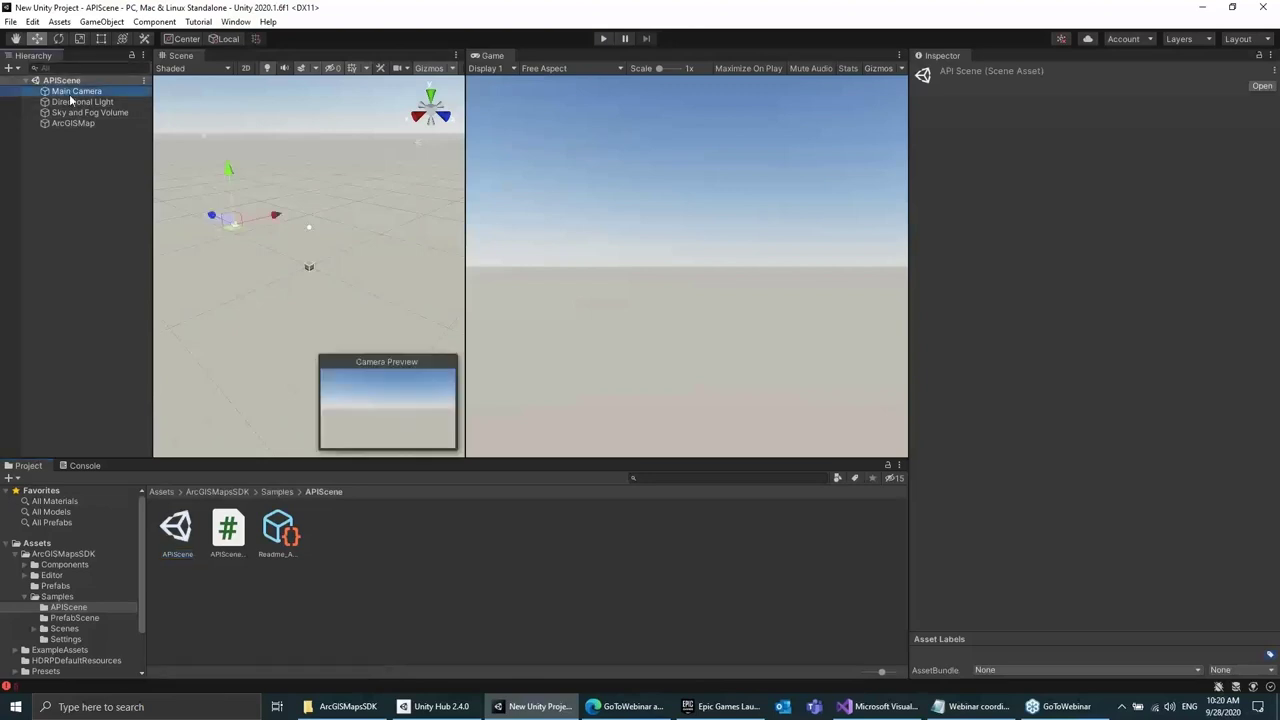
pyautogui.click(72, 102)
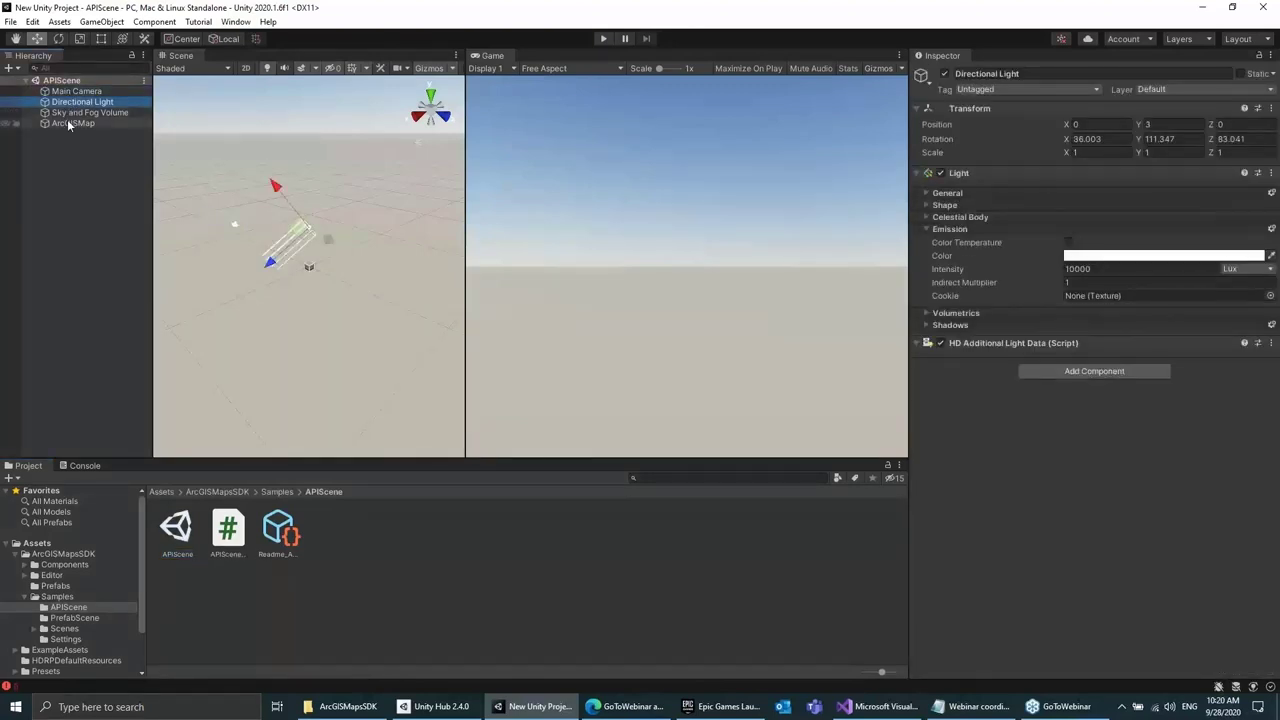
pyautogui.click(78, 124)
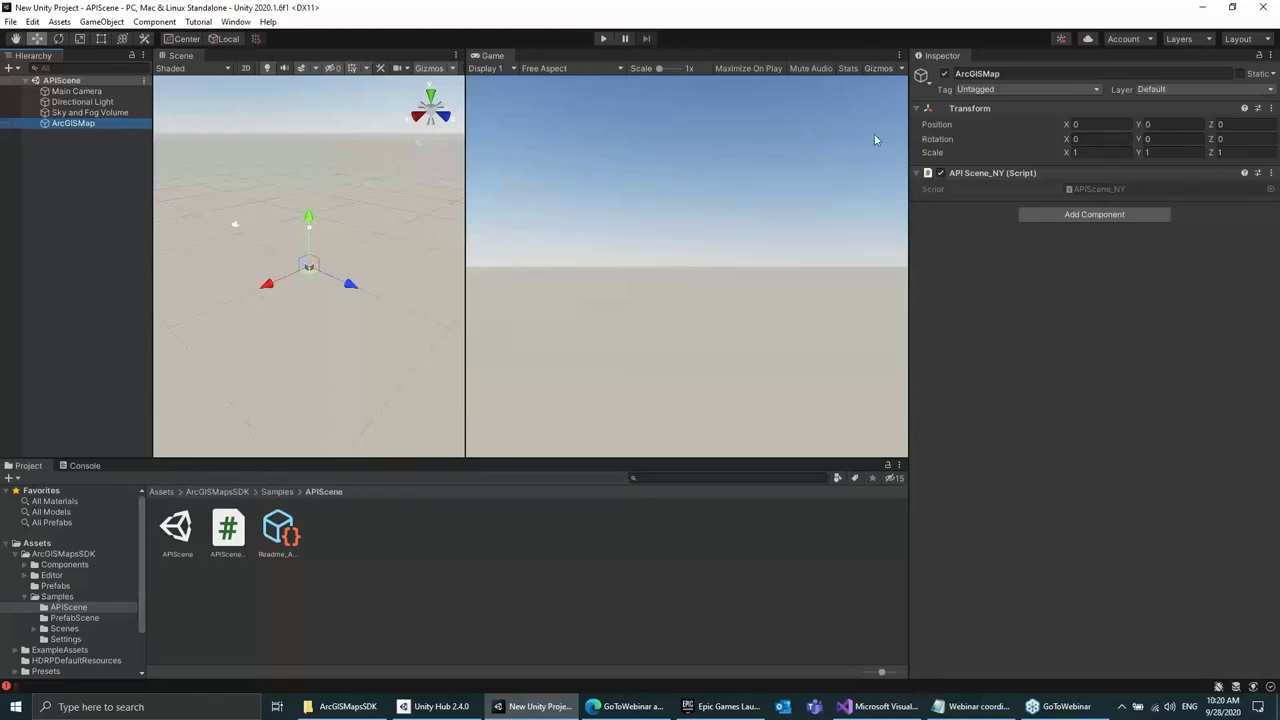
# Open the ArcGISMap object's APIScene_NY script and examine its view mode, basemap, elevation and layer code
pyautogui.doubleClick(1098, 189)
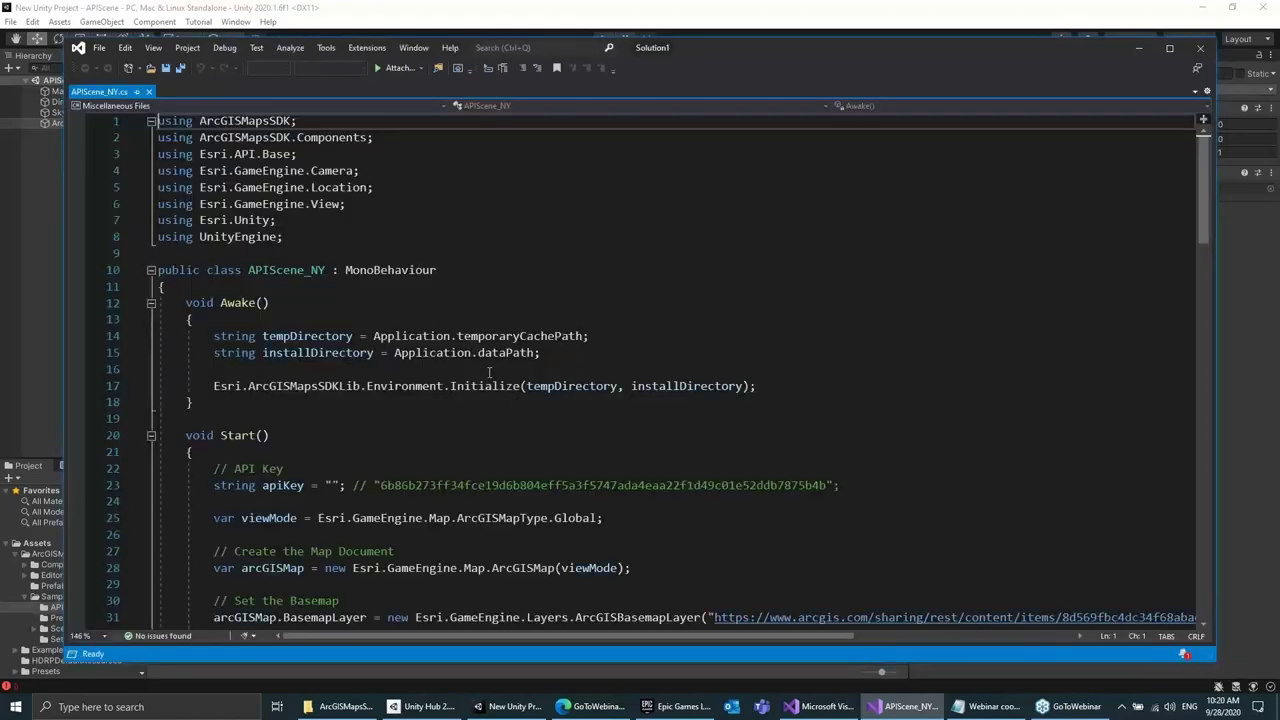
pyautogui.scroll(-6, 487, 383)
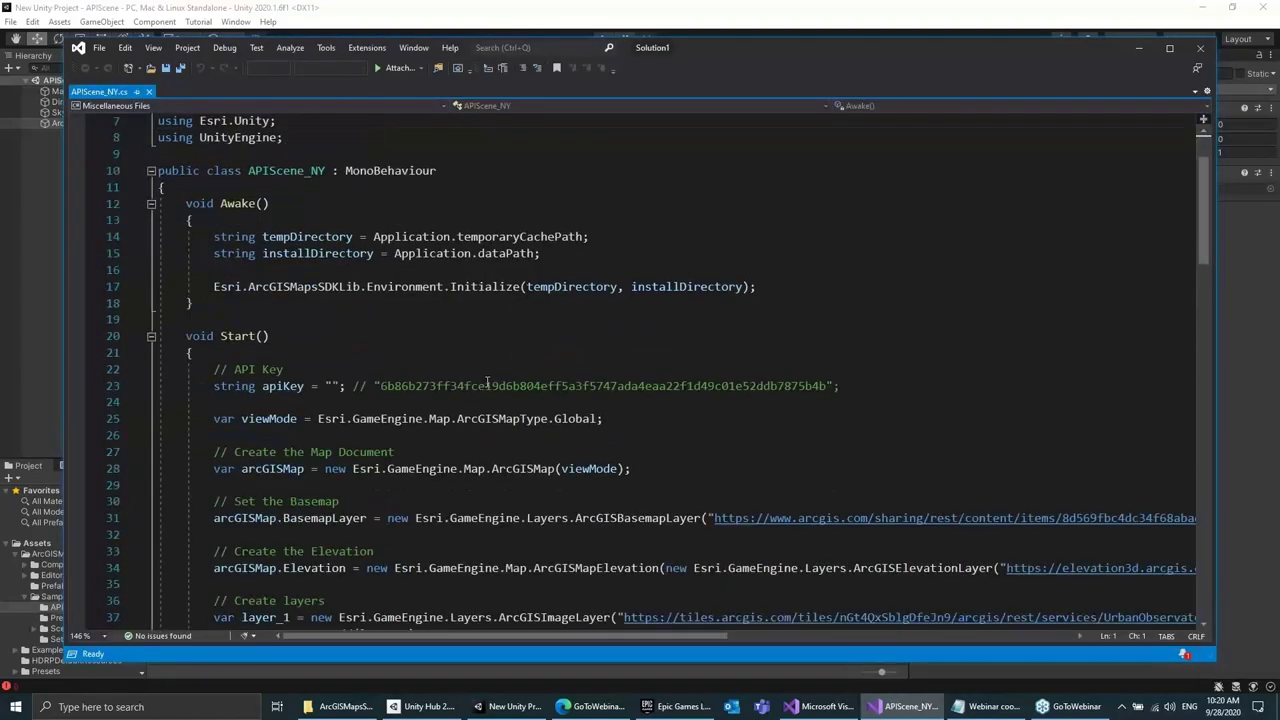
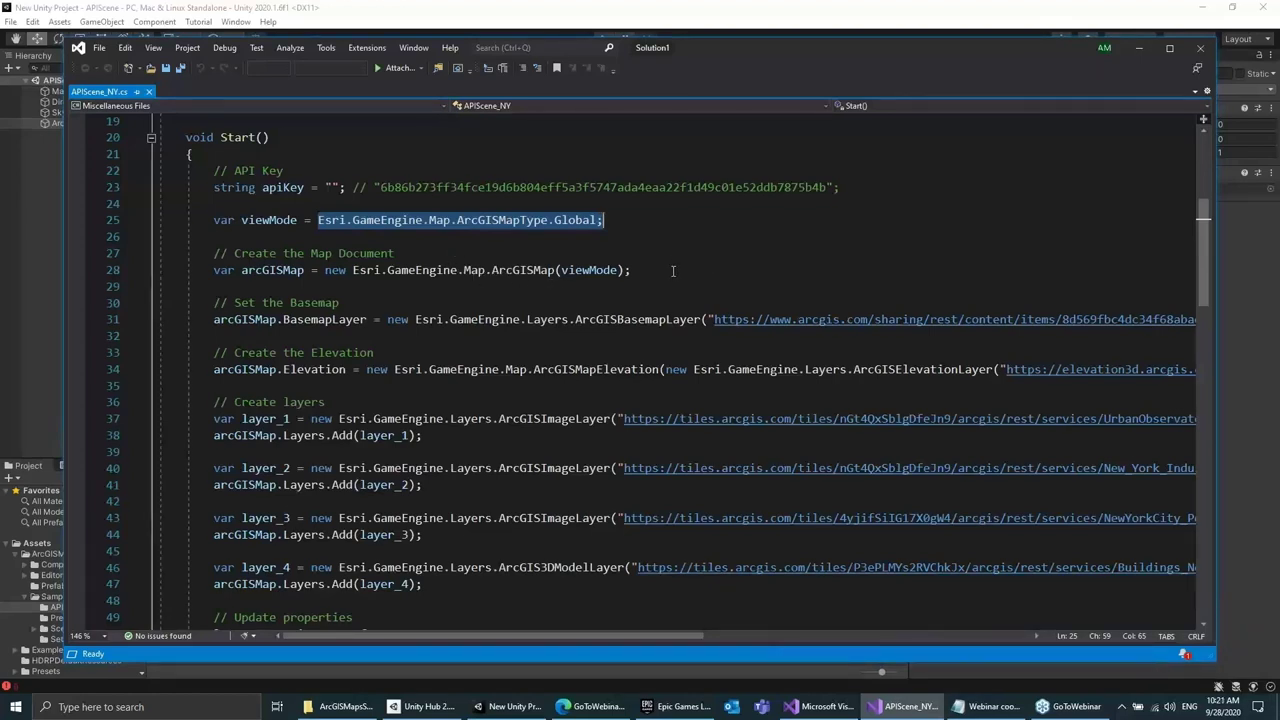
pyautogui.scroll(-1, 650, 295)
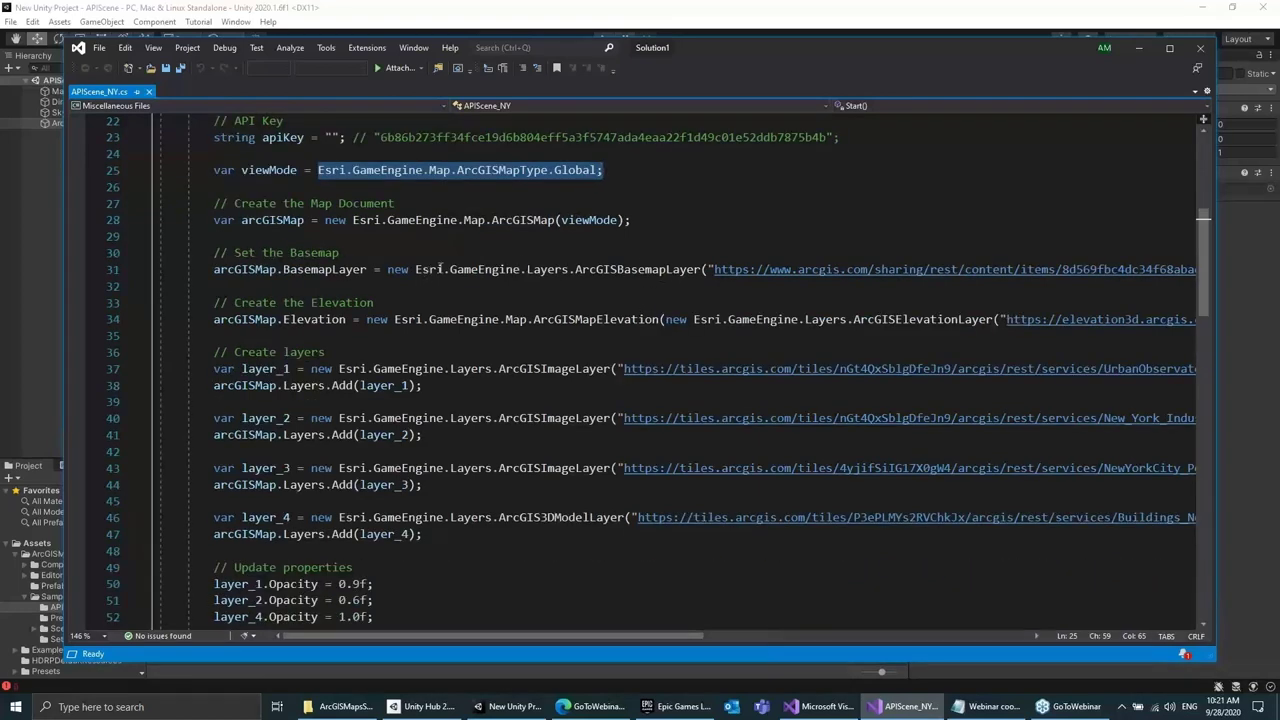
# Switch to the web browser and view the JSON data of the script's basemap
pyautogui.click(598, 706)
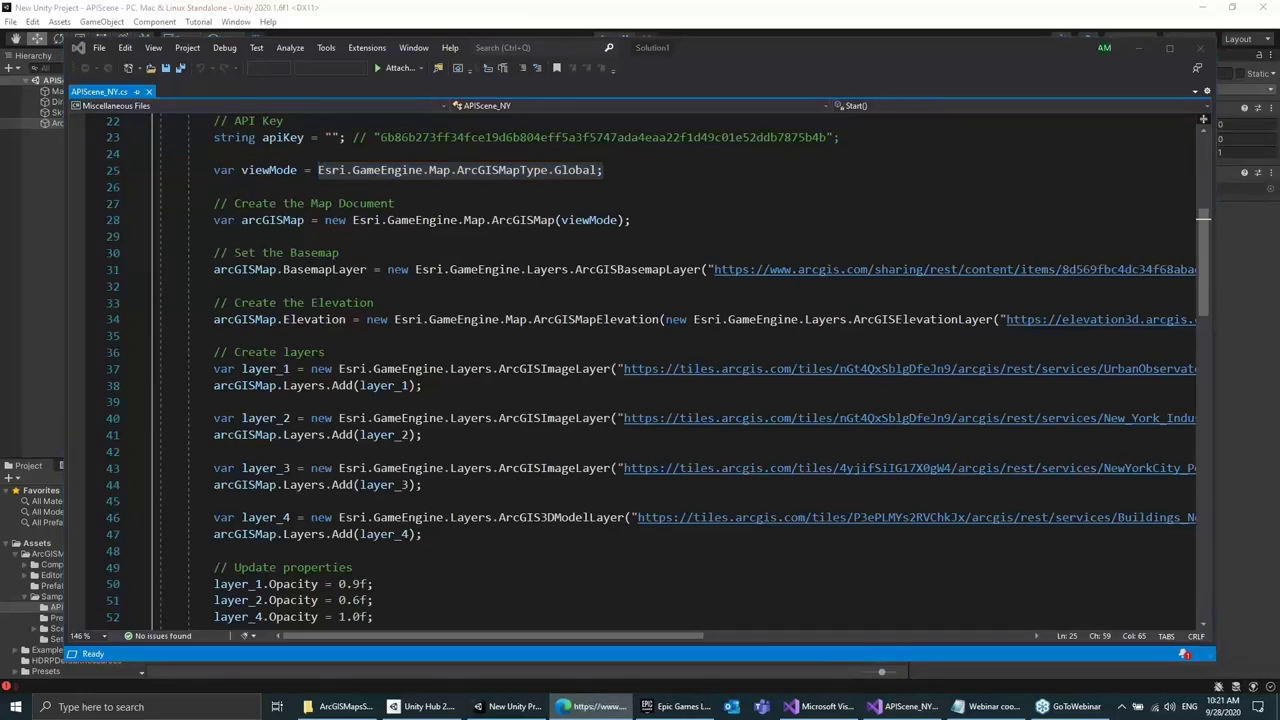
pyautogui.click(598, 706)
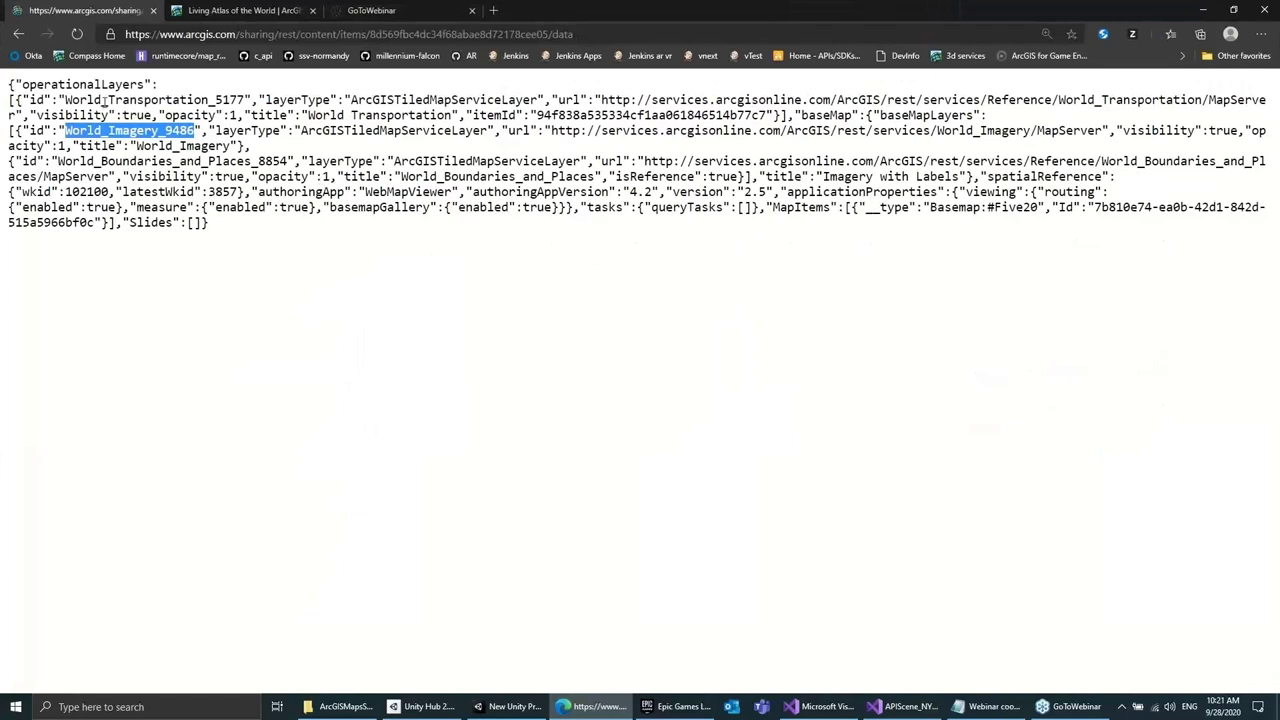
# Examine the World Transportation and World Imagery entries in the basemap JSON, including the imagery layer's service URL
pyautogui.doubleClick(126, 100)
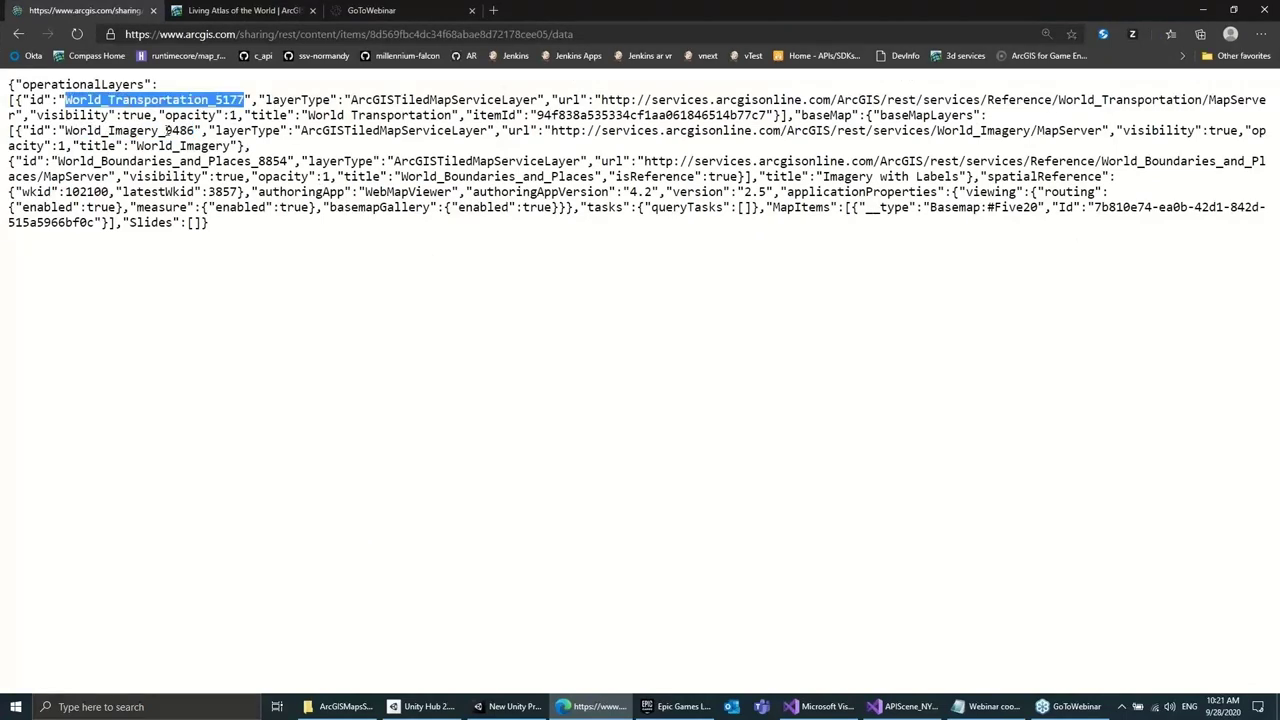
pyautogui.doubleClick(139, 130)
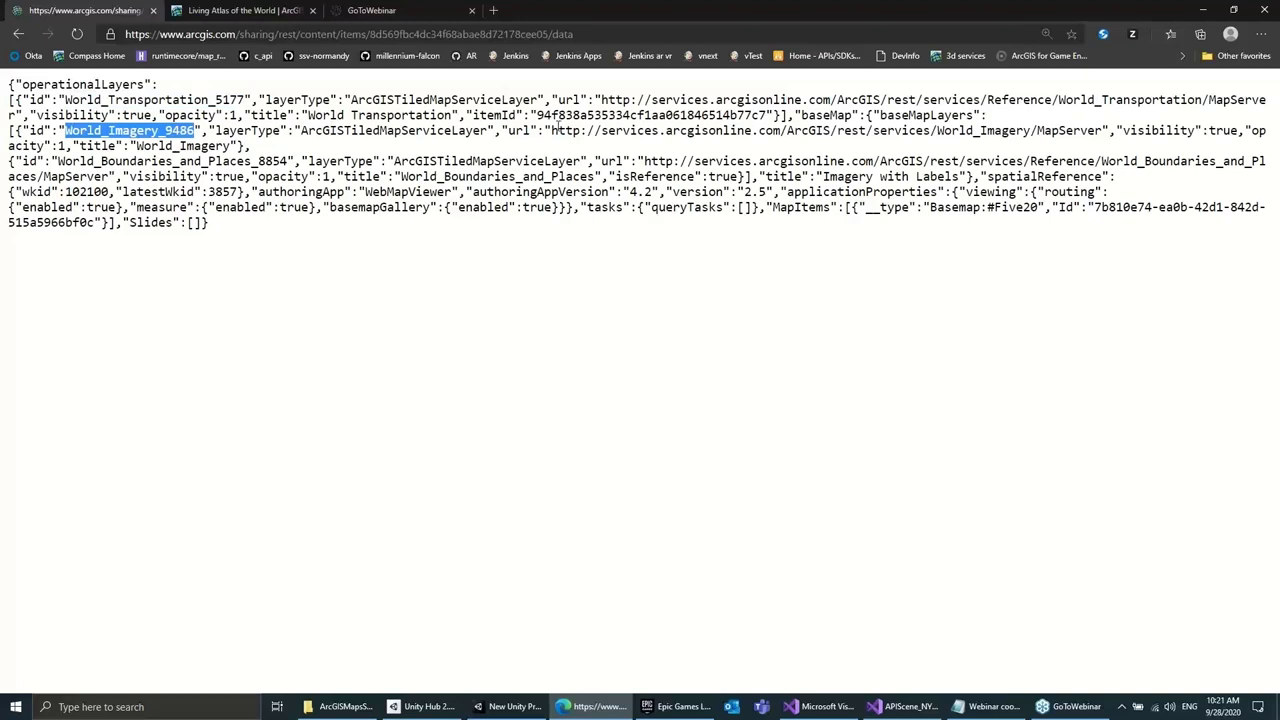
pyautogui.moveTo(552, 130); pyautogui.dragTo(1105, 130)
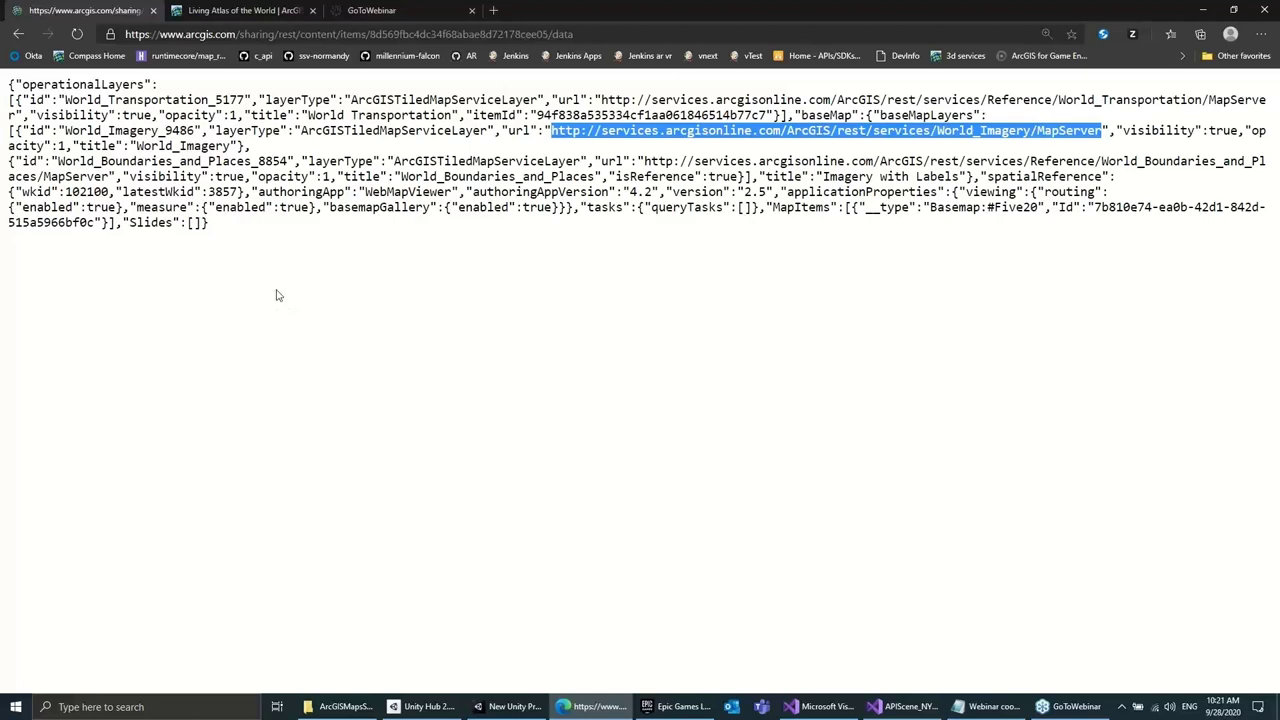
# Search the ArcGIS Living Atlas of the World site for "new york" and browse the results
pyautogui.click(237, 12)
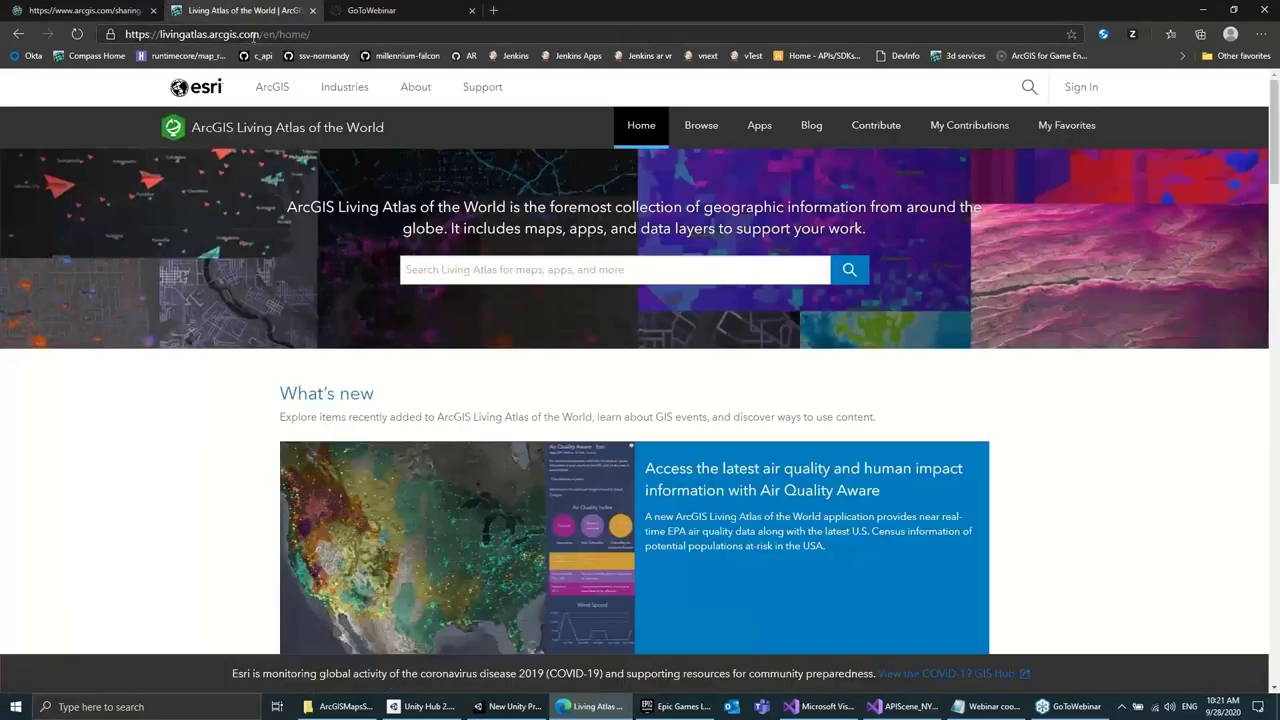
pyautogui.click(576, 276)
pyautogui.write('new')
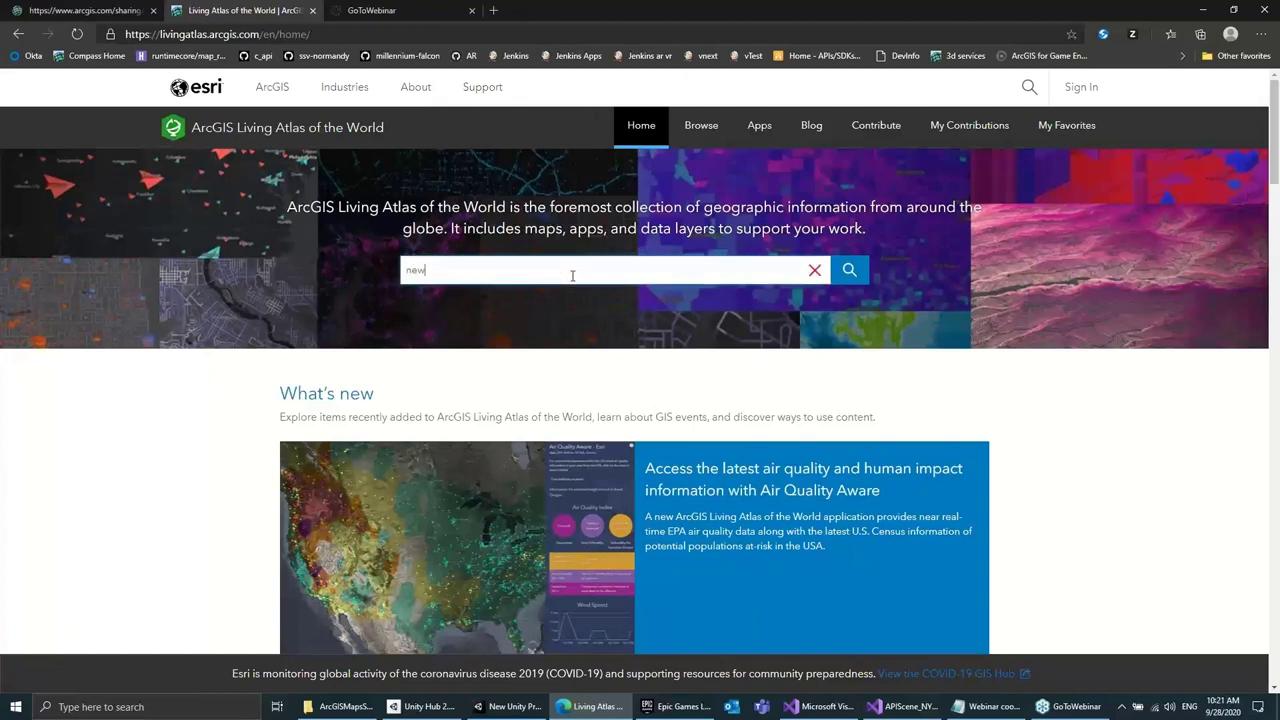
pyautogui.write(' york')
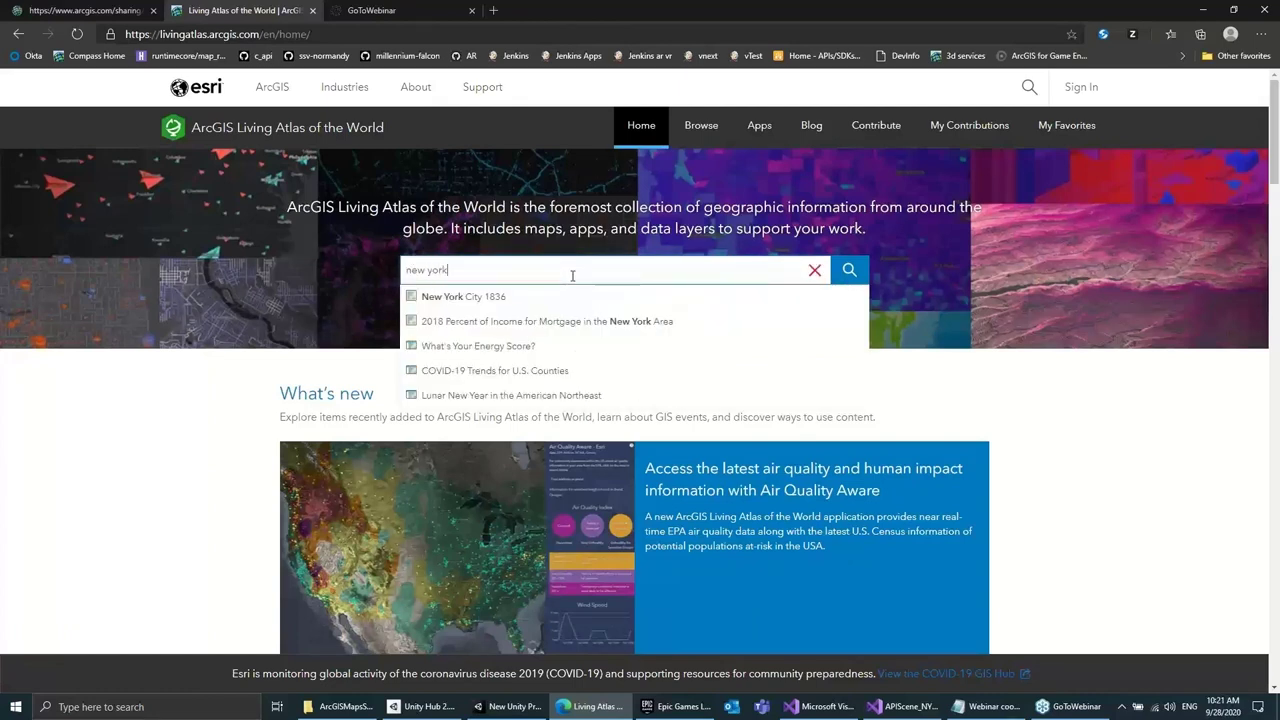
pyautogui.press('Return')
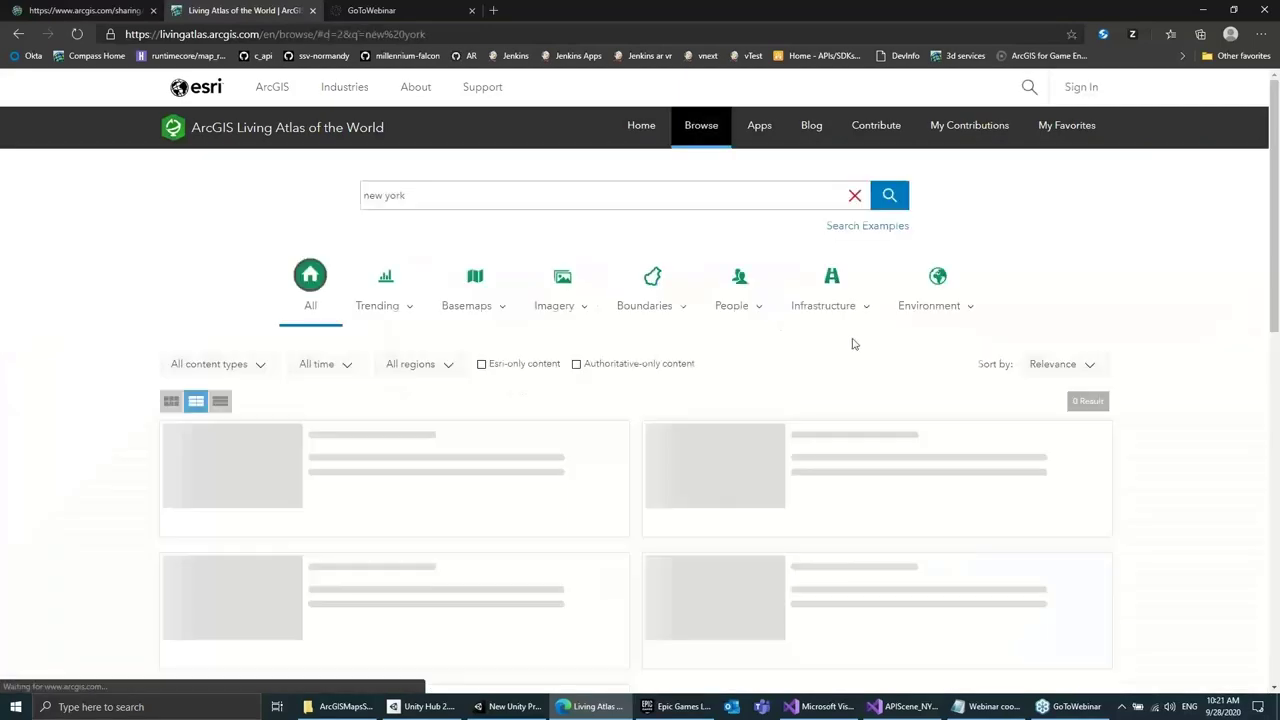
pyautogui.scroll(-13, 690, 397)
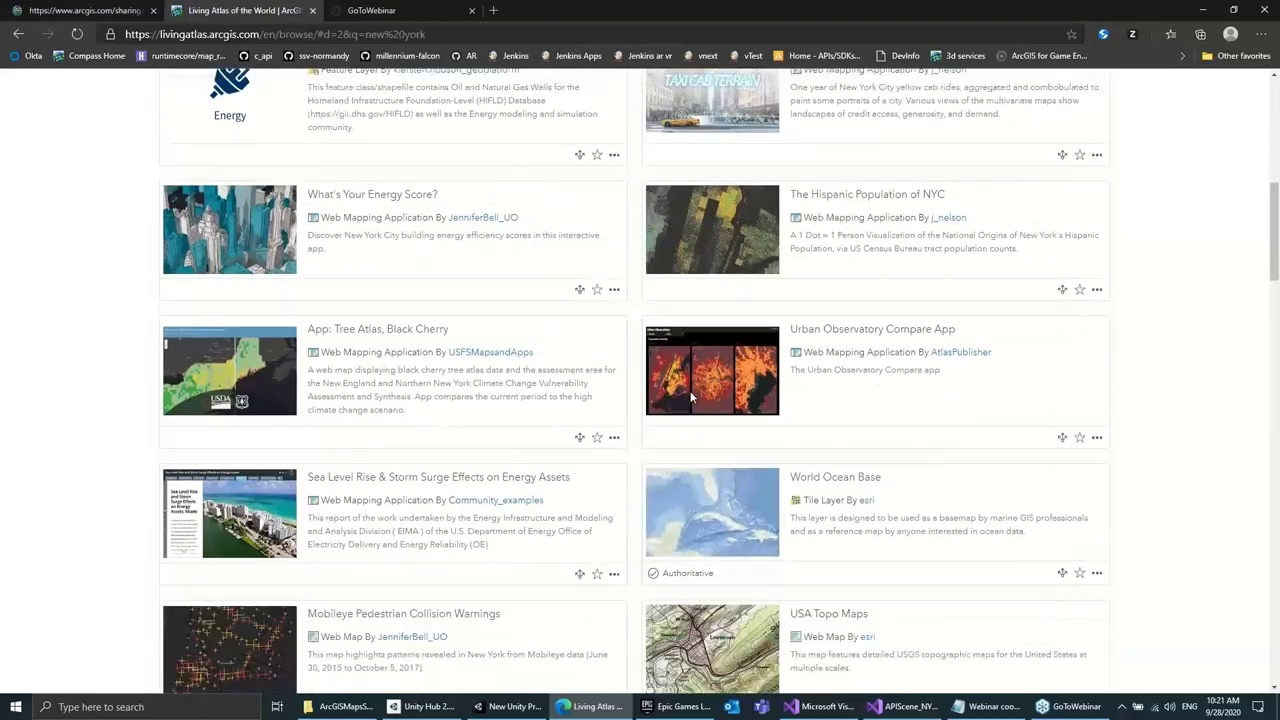
pyautogui.scroll(15, 690, 397)
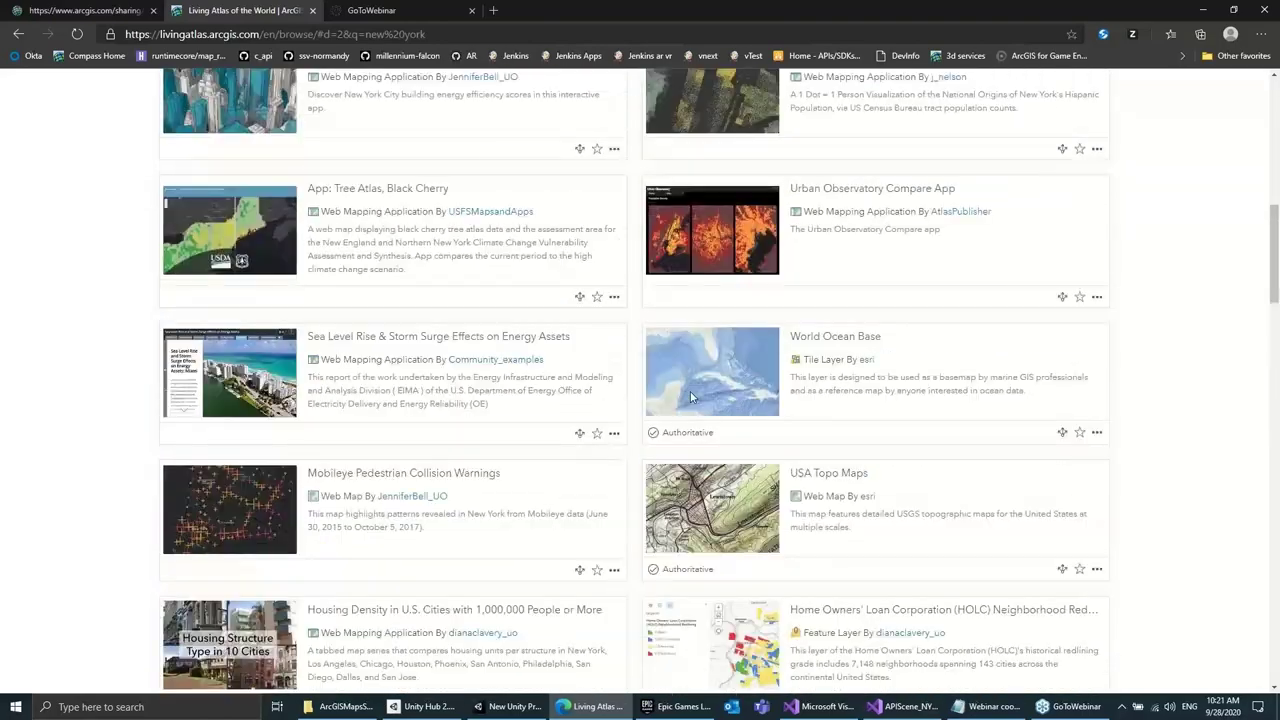
# Switch back to the APIScene_NY script in Visual Studio and examine the basemap and elevation lines with their service URLs
pyautogui.hotkey('alt', 'Tab')
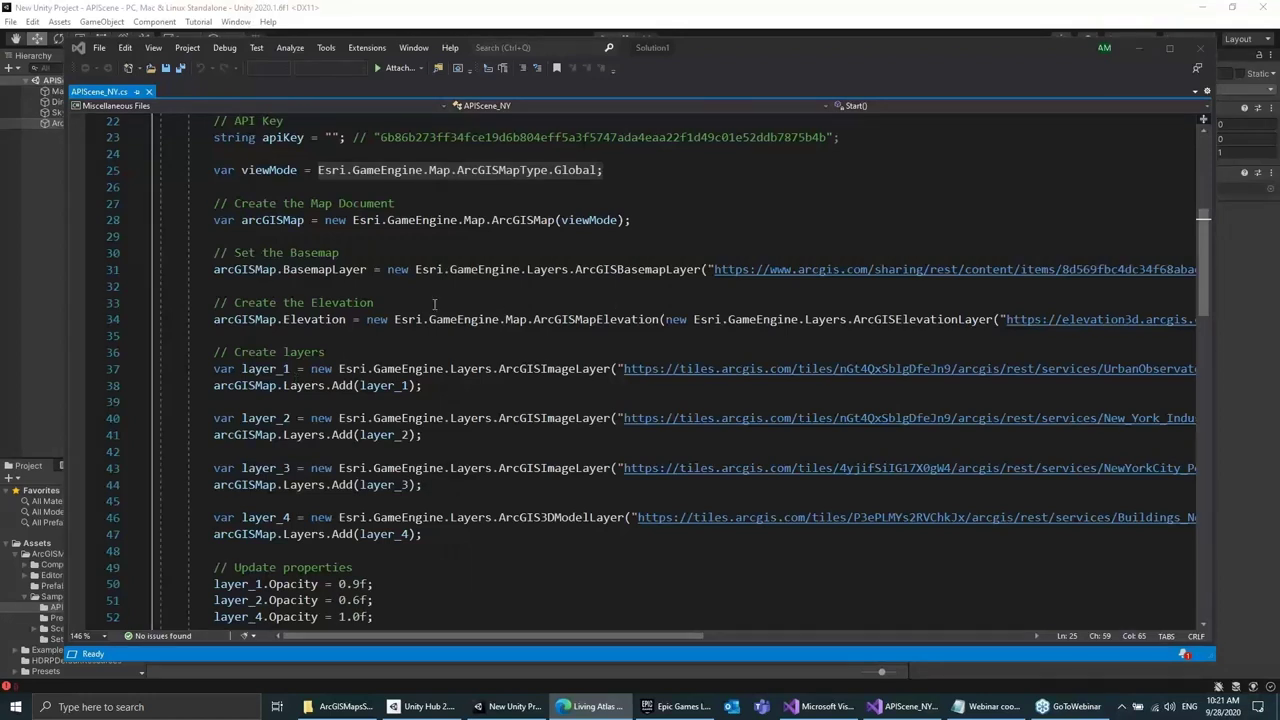
pyautogui.doubleClick(341, 270)
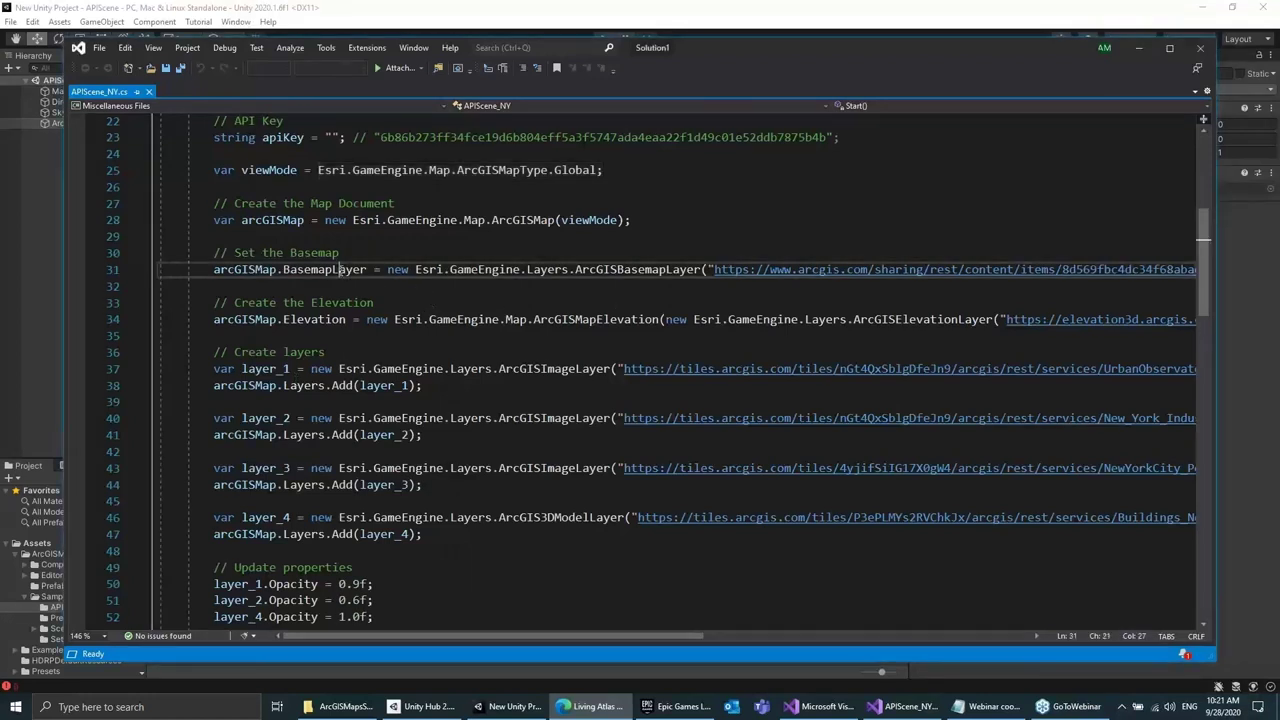
pyautogui.doubleClick(318, 320)
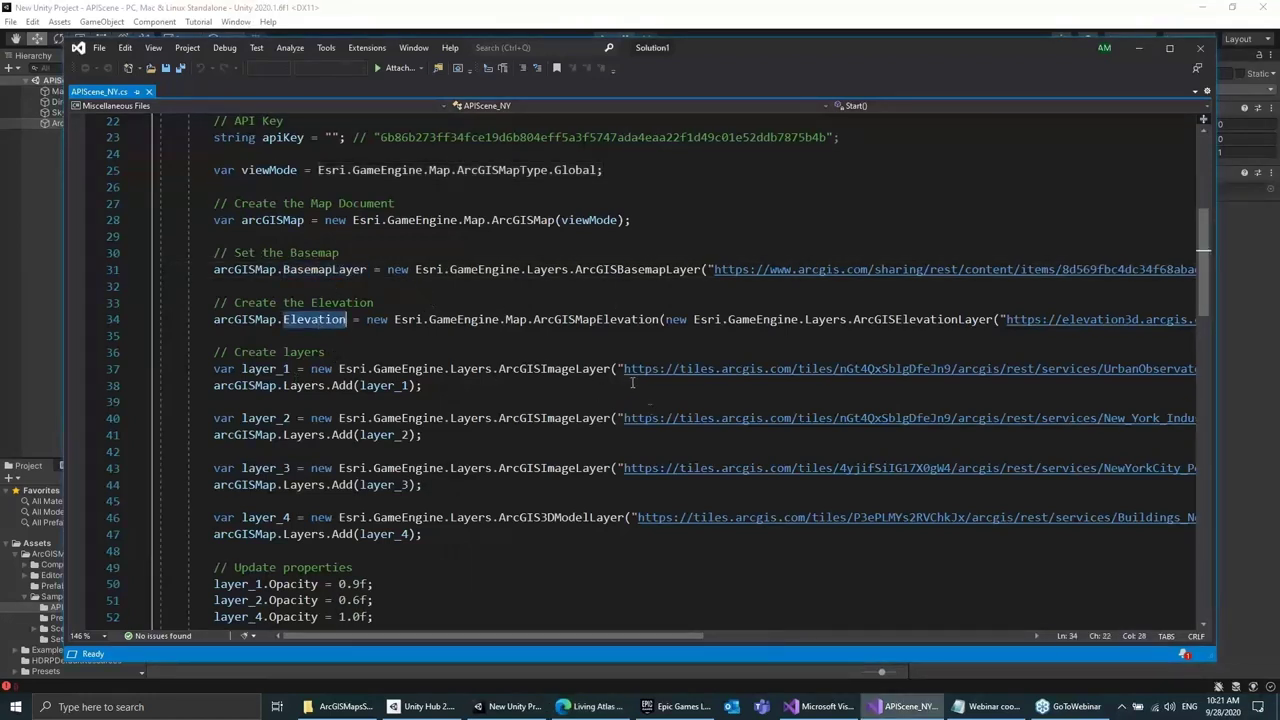
pyautogui.moveTo(676, 641); pyautogui.dragTo(907, 645)
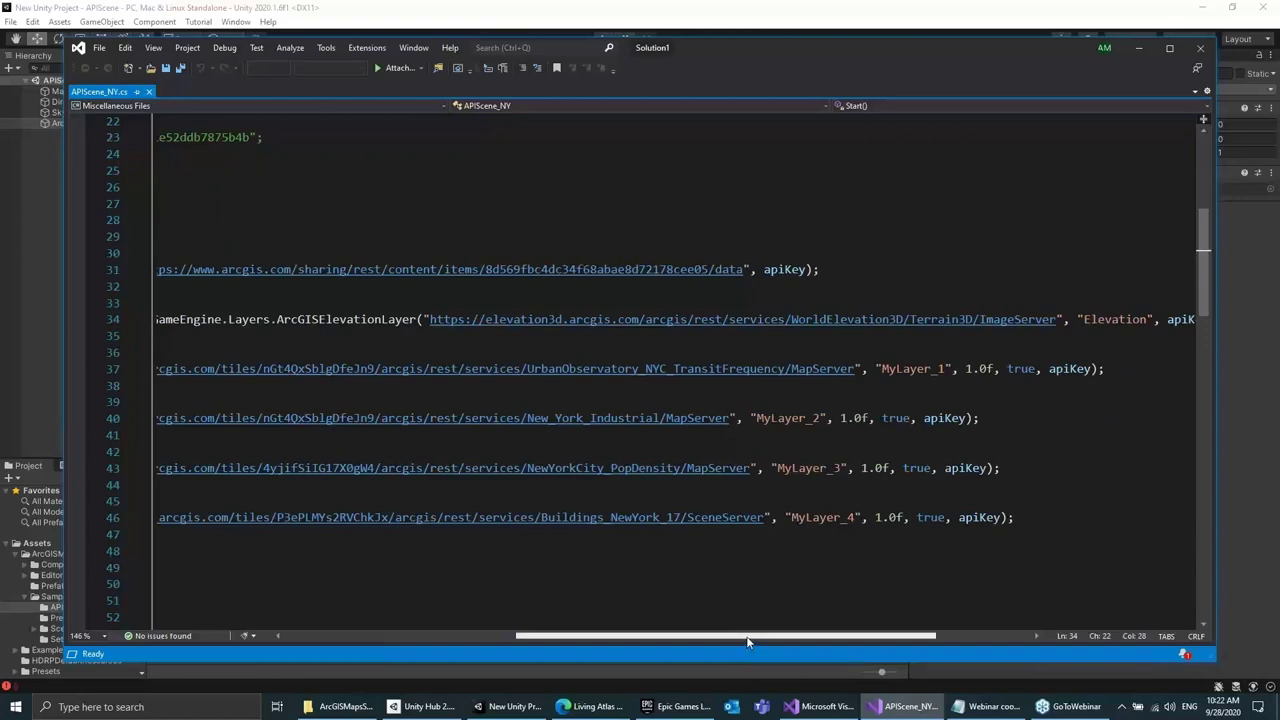
pyautogui.moveTo(746, 641); pyautogui.dragTo(559, 630)
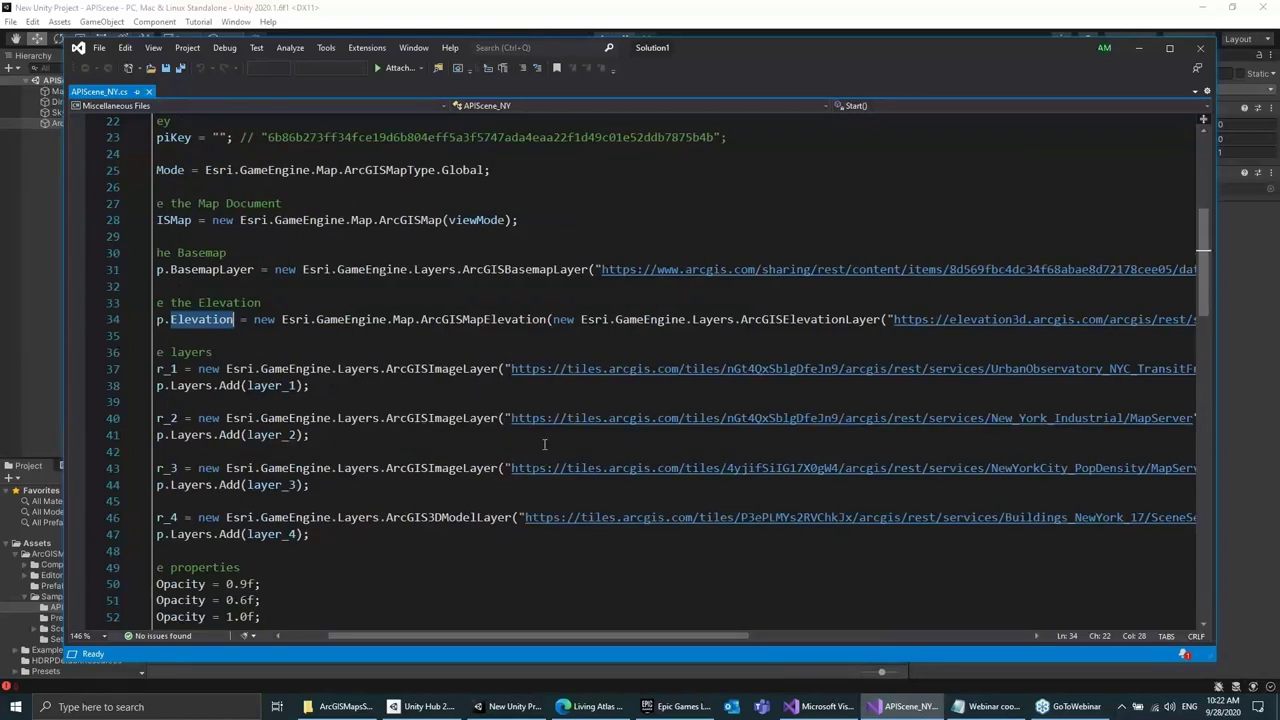
# Examine the service URLs of the script's transit frequency, industrial, population density and New York buildings layers
pyautogui.moveTo(685, 636); pyautogui.dragTo(765, 636)
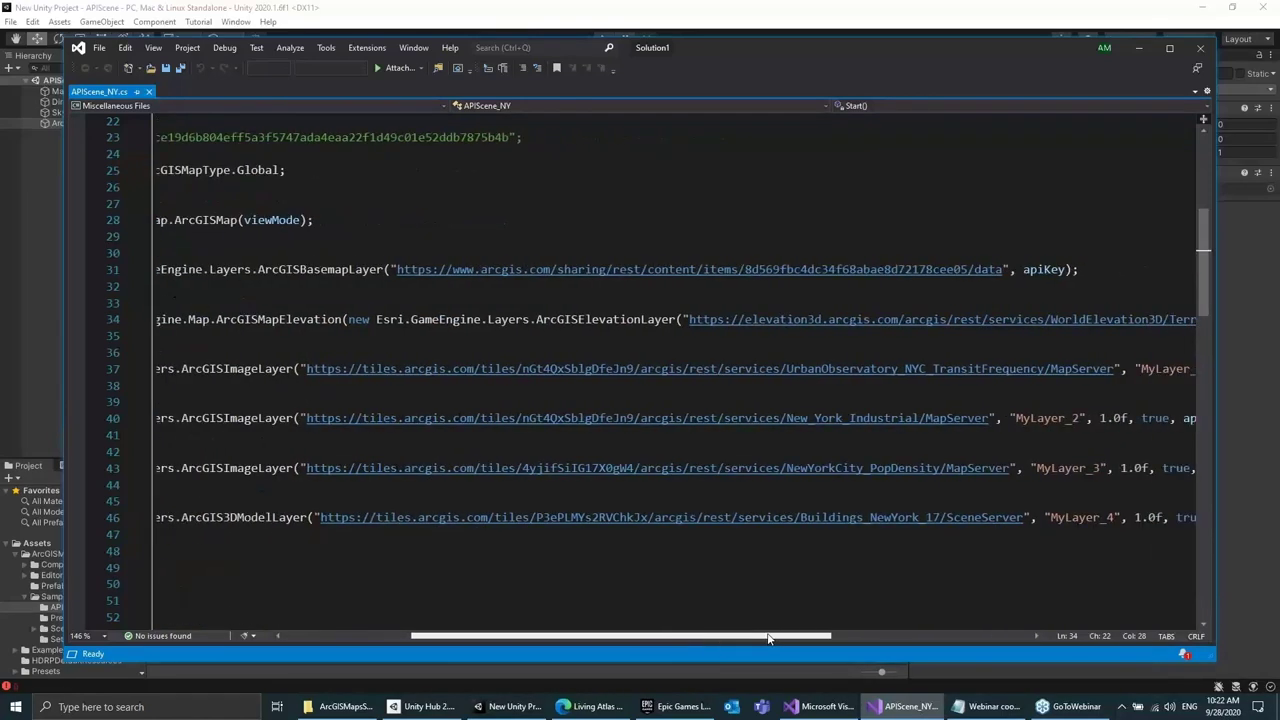
pyautogui.moveTo(868, 372)
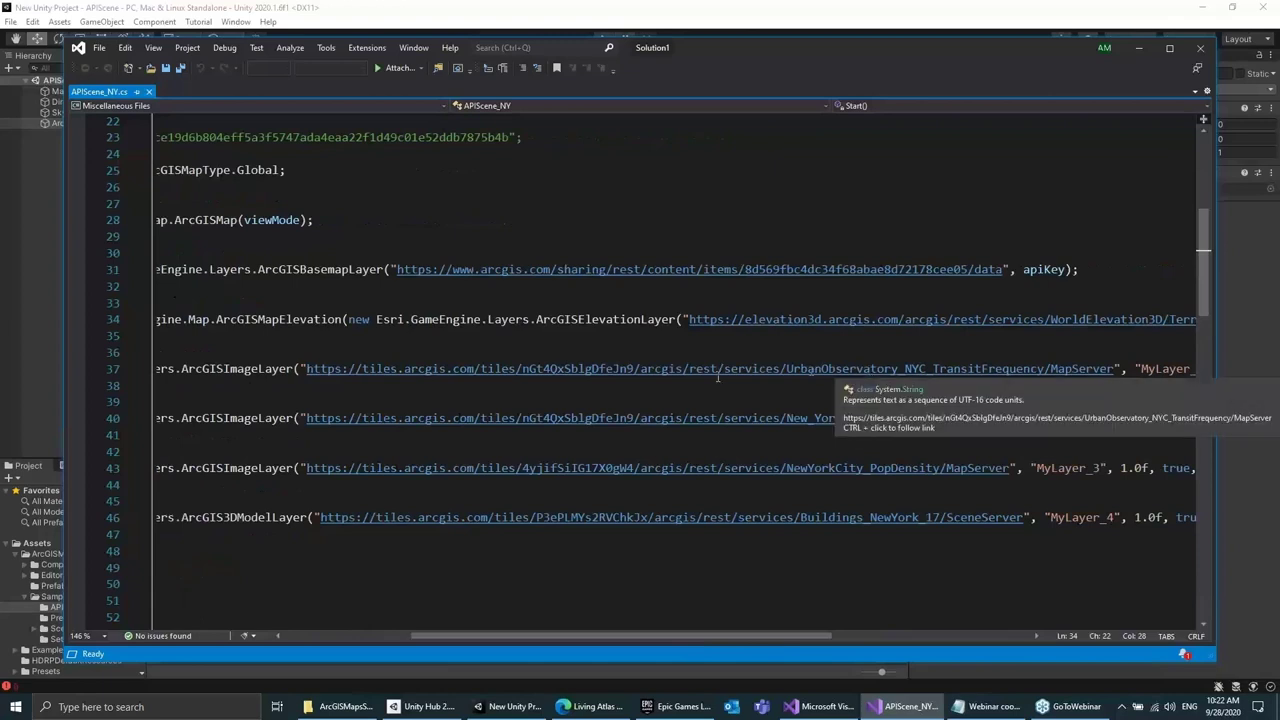
pyautogui.doubleClick(885, 421)
pyautogui.doubleClick(880, 468)
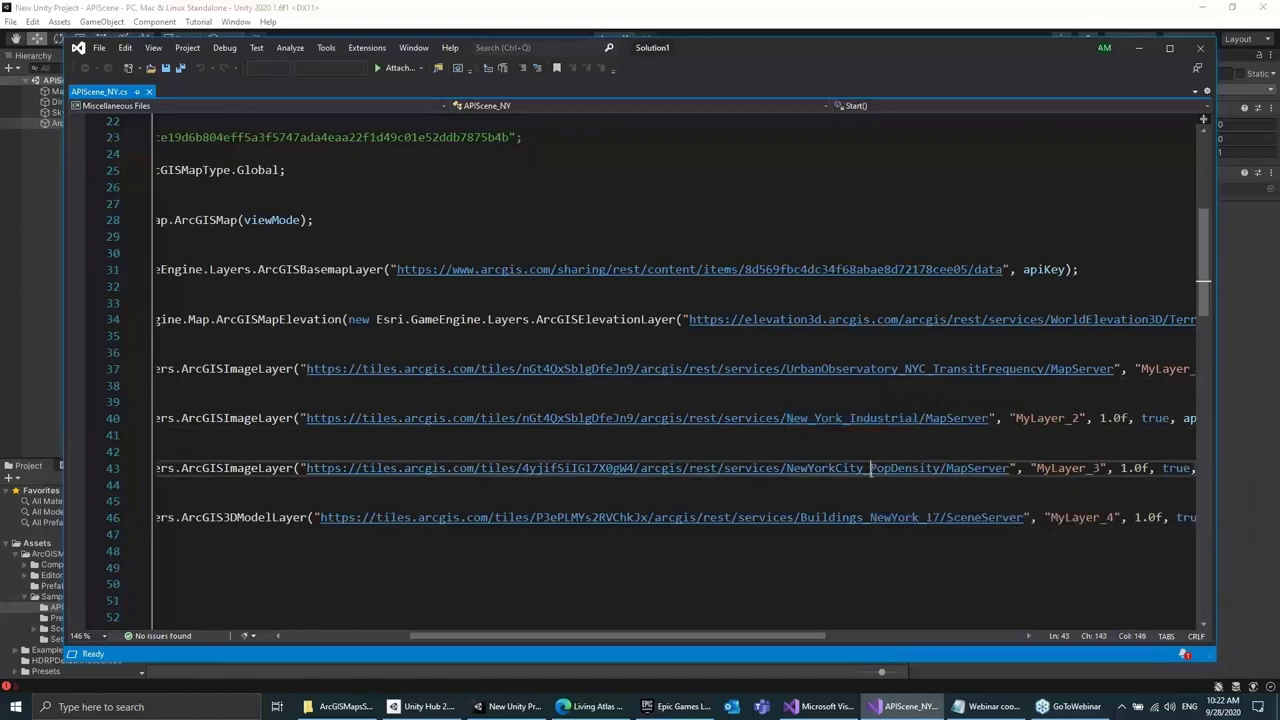
pyautogui.doubleClick(856, 518)
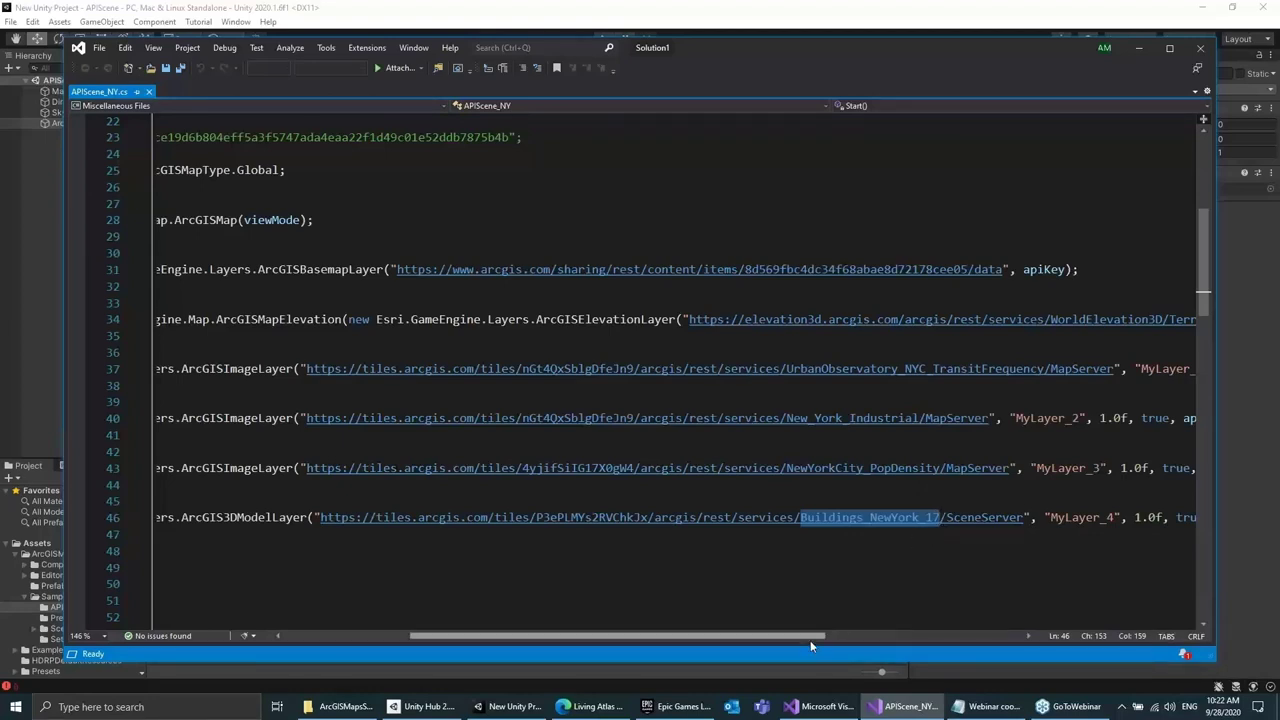
# Examine the script's layer opacity settings, the extent block for local view mode, and the initial camera position and rotation
pyautogui.moveTo(810, 640); pyautogui.dragTo(628, 634)
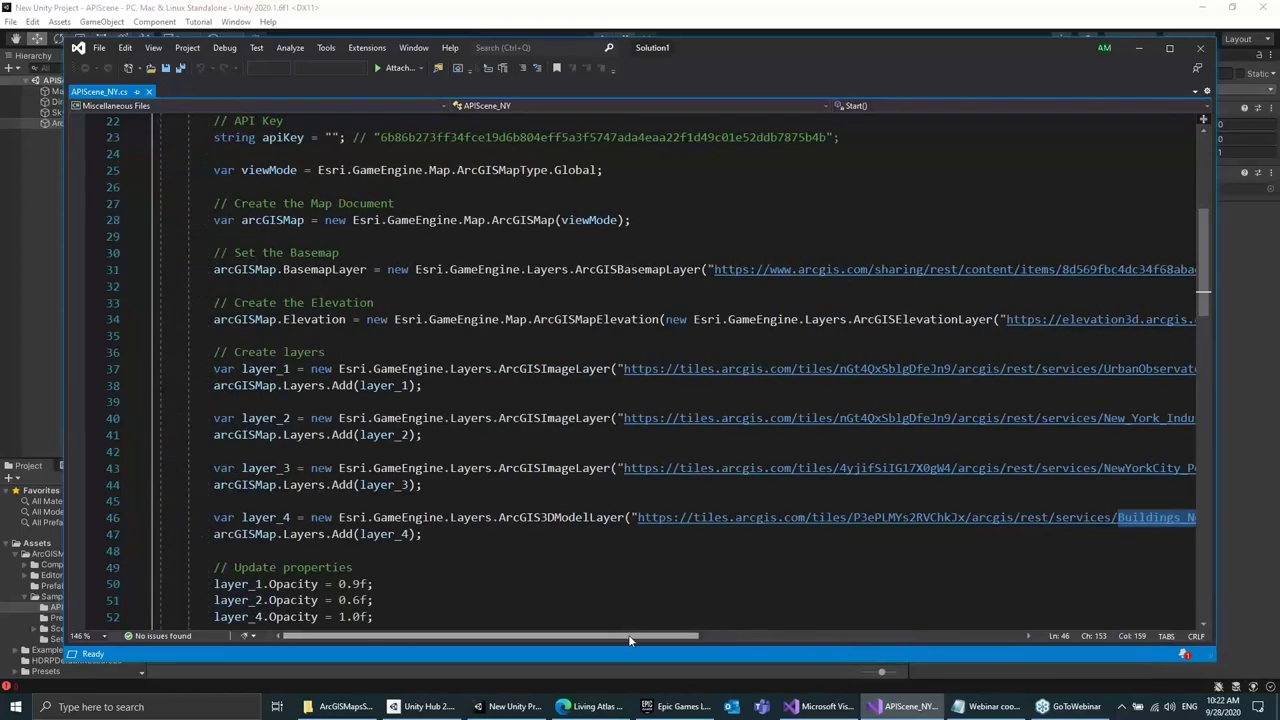
pyautogui.scroll(-3, 550, 500)
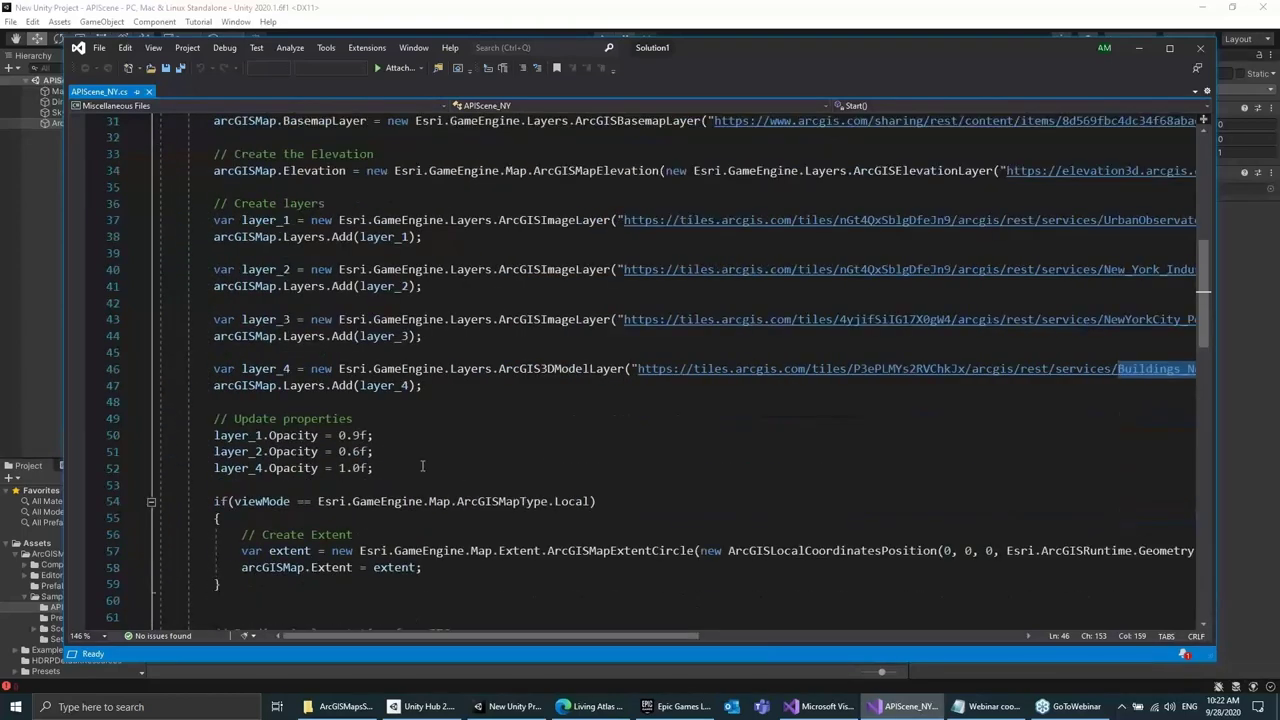
pyautogui.scroll(-3, 403, 455)
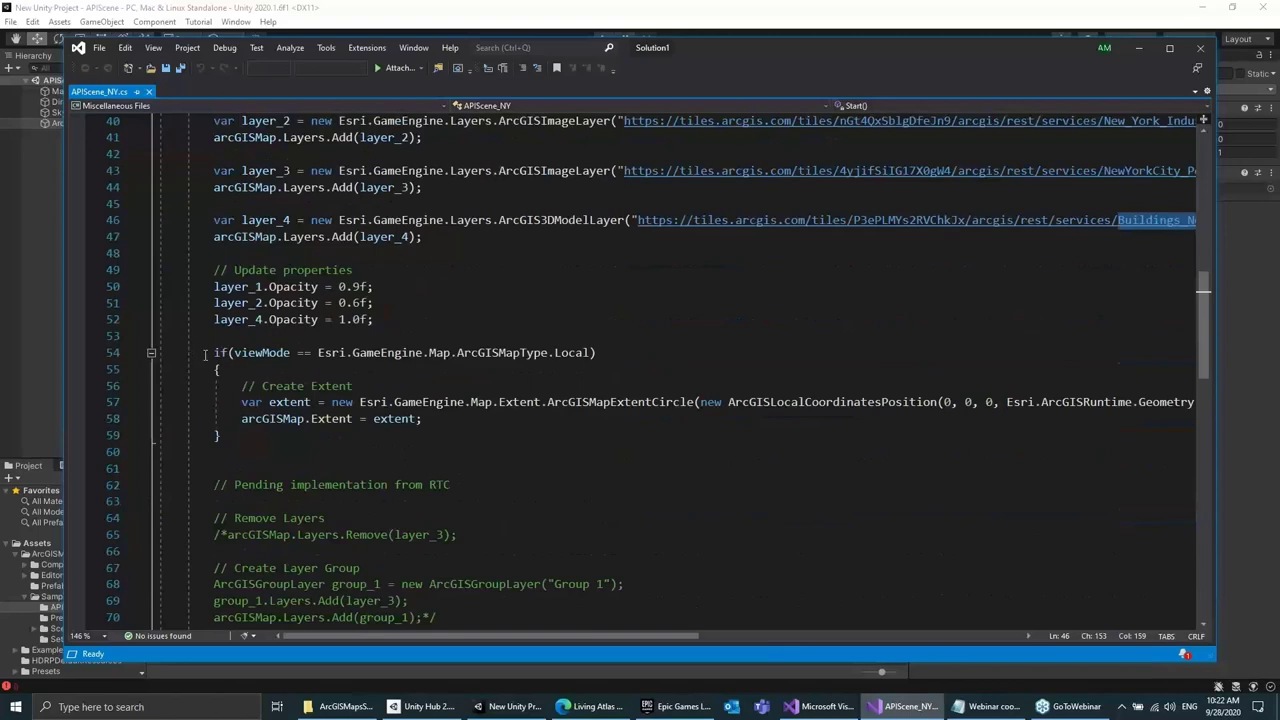
pyautogui.moveTo(205, 355); pyautogui.dragTo(305, 418)
pyautogui.scroll(-5, 570, 443)
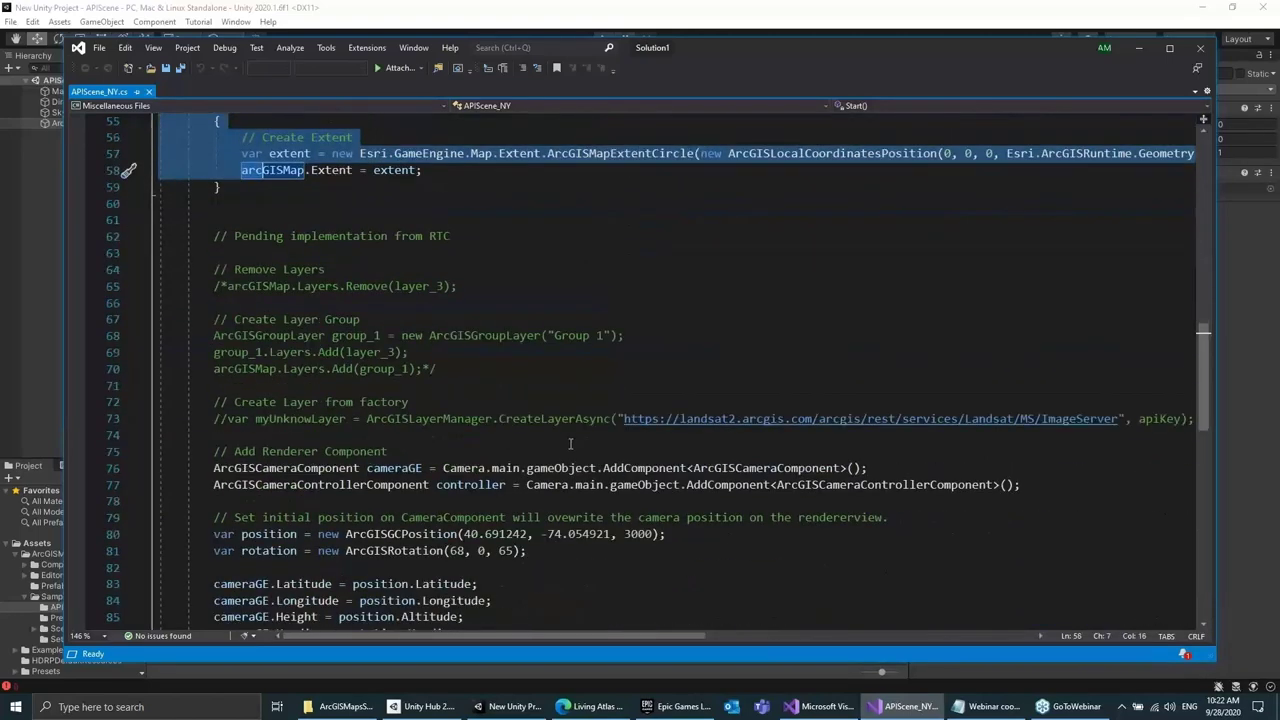
pyautogui.scroll(-4, 570, 443)
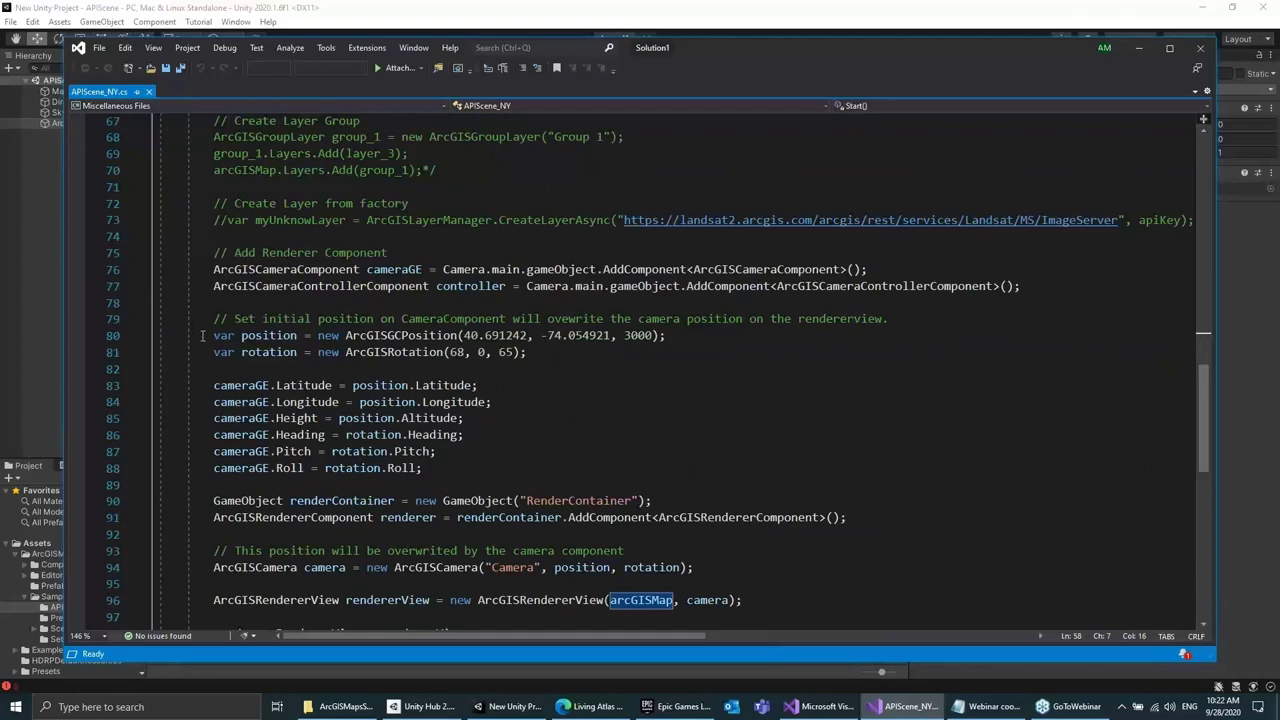
pyautogui.moveTo(202, 335); pyautogui.dragTo(673, 368)
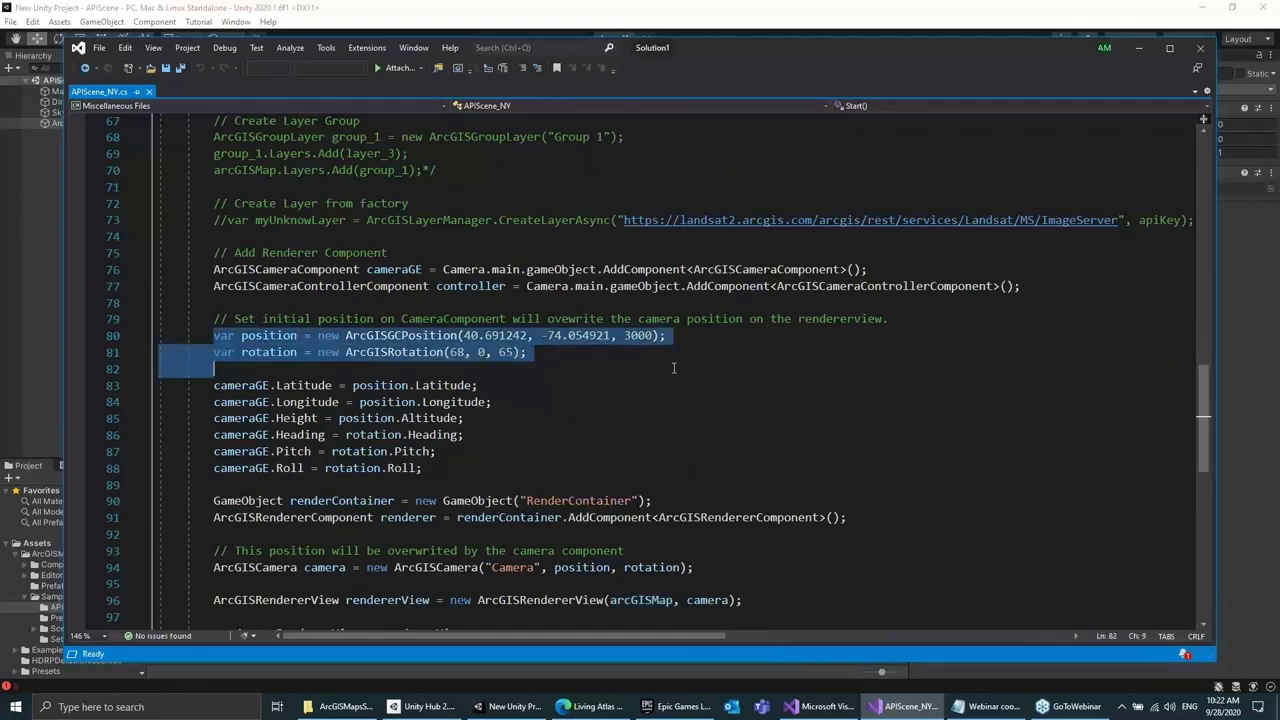
# Review the renderer view and sky component code at the script's end, and close the code editor to return to Unity
pyautogui.scroll(-3, 611, 402)
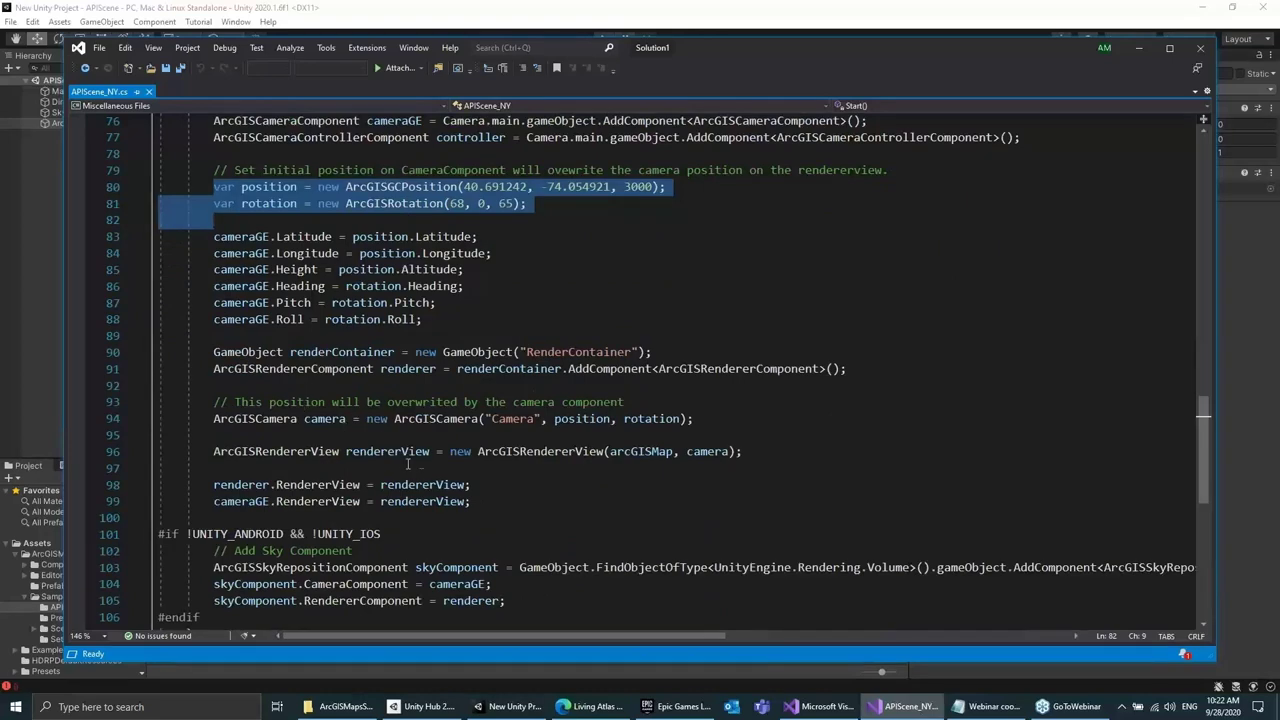
pyautogui.scroll(-2, 407, 463)
pyautogui.scroll(-6, 540, 410)
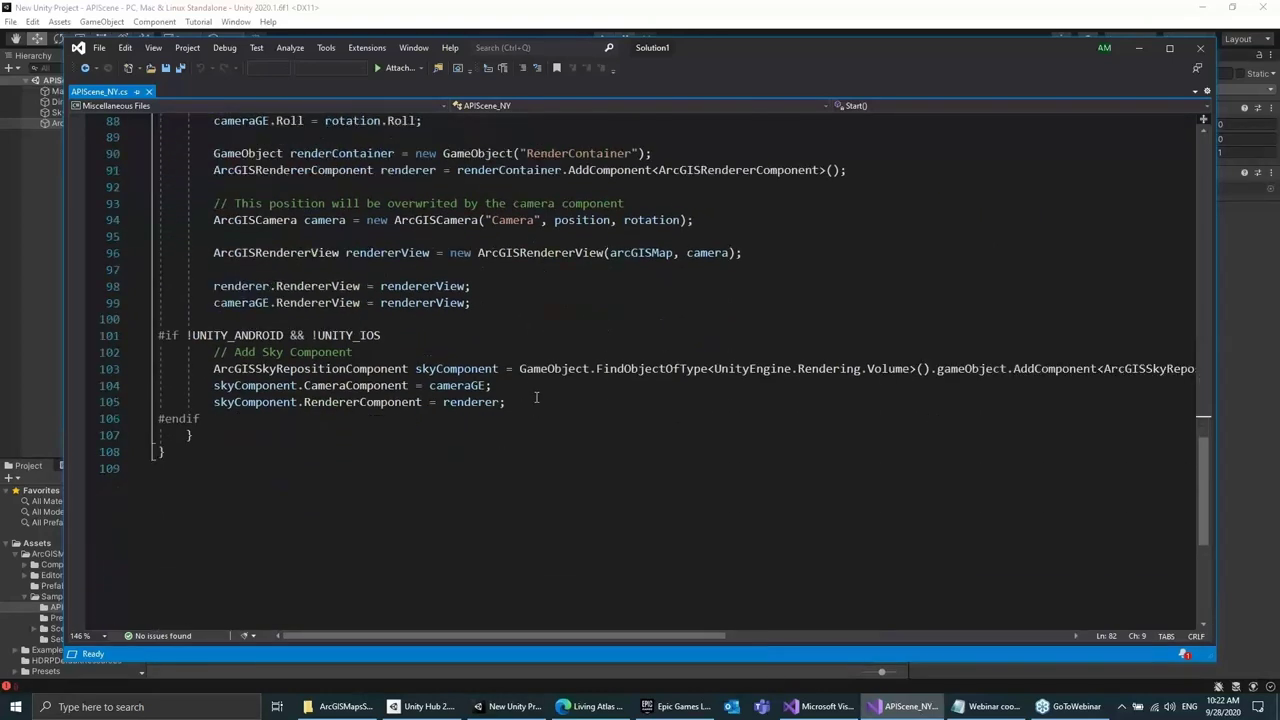
pyautogui.scroll(5, 536, 398)
pyautogui.scroll(10, 536, 398)
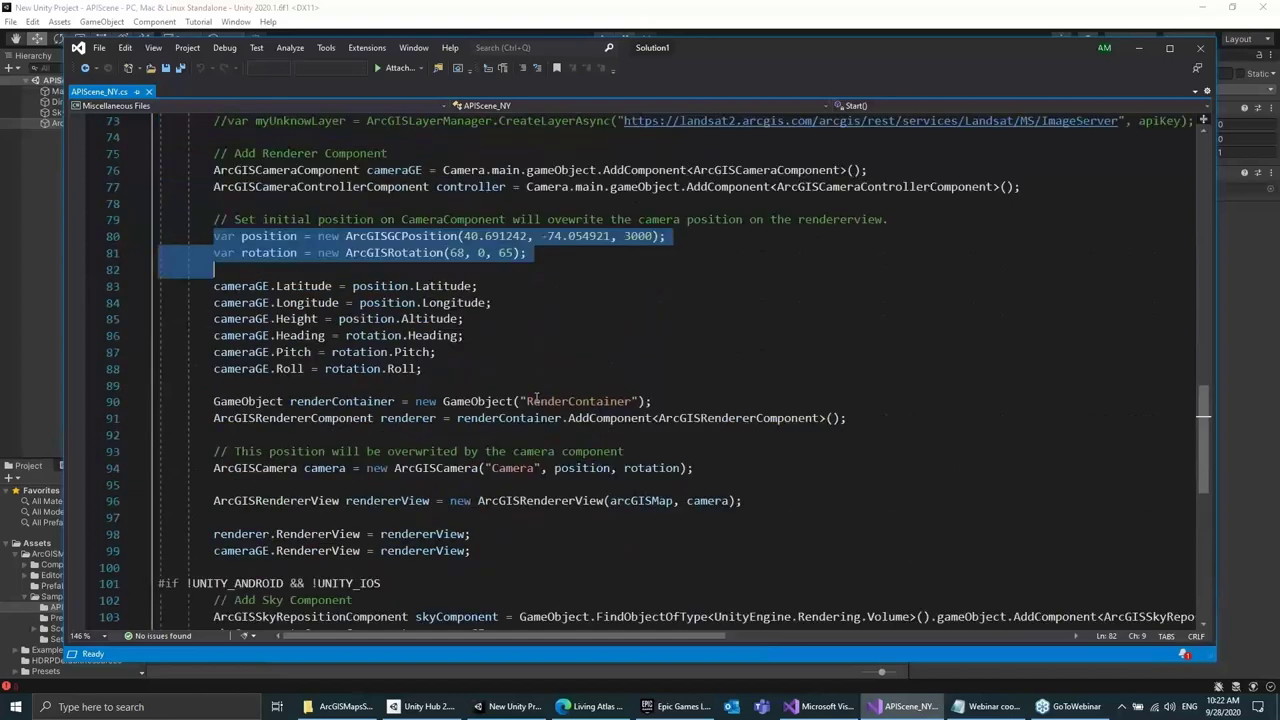
pyautogui.click(1201, 50)
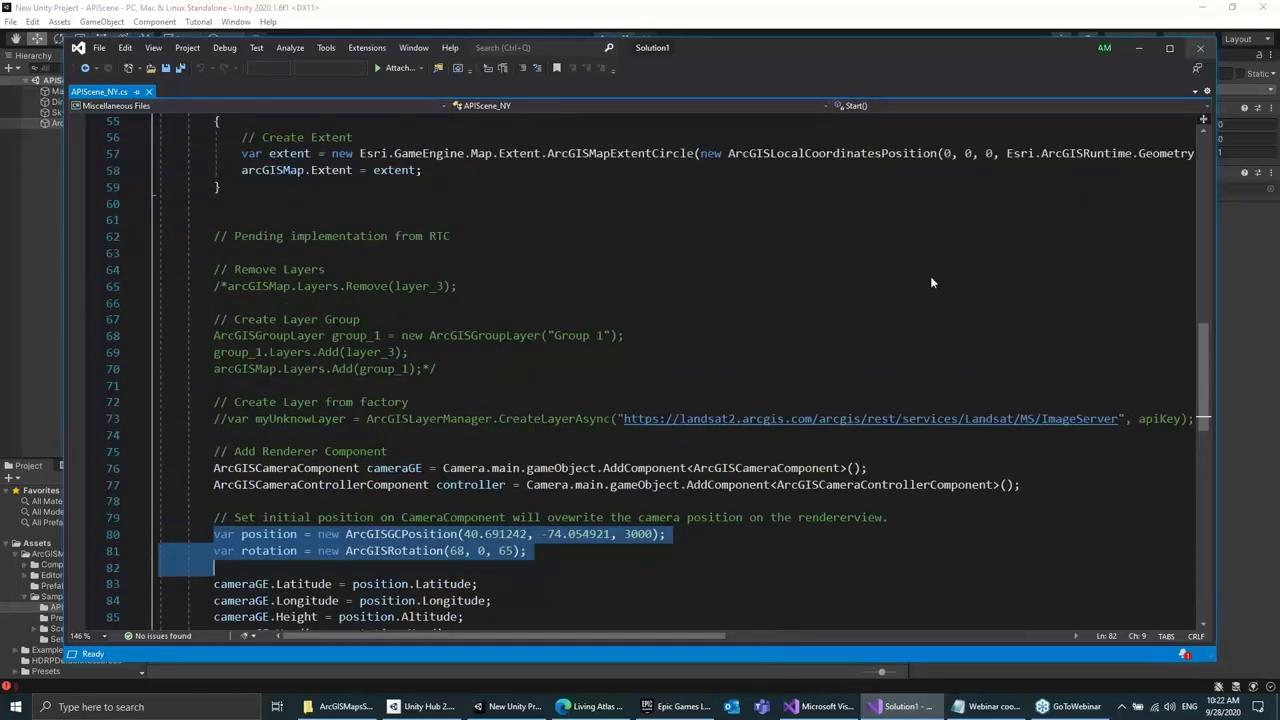
pyautogui.click(592, 6)
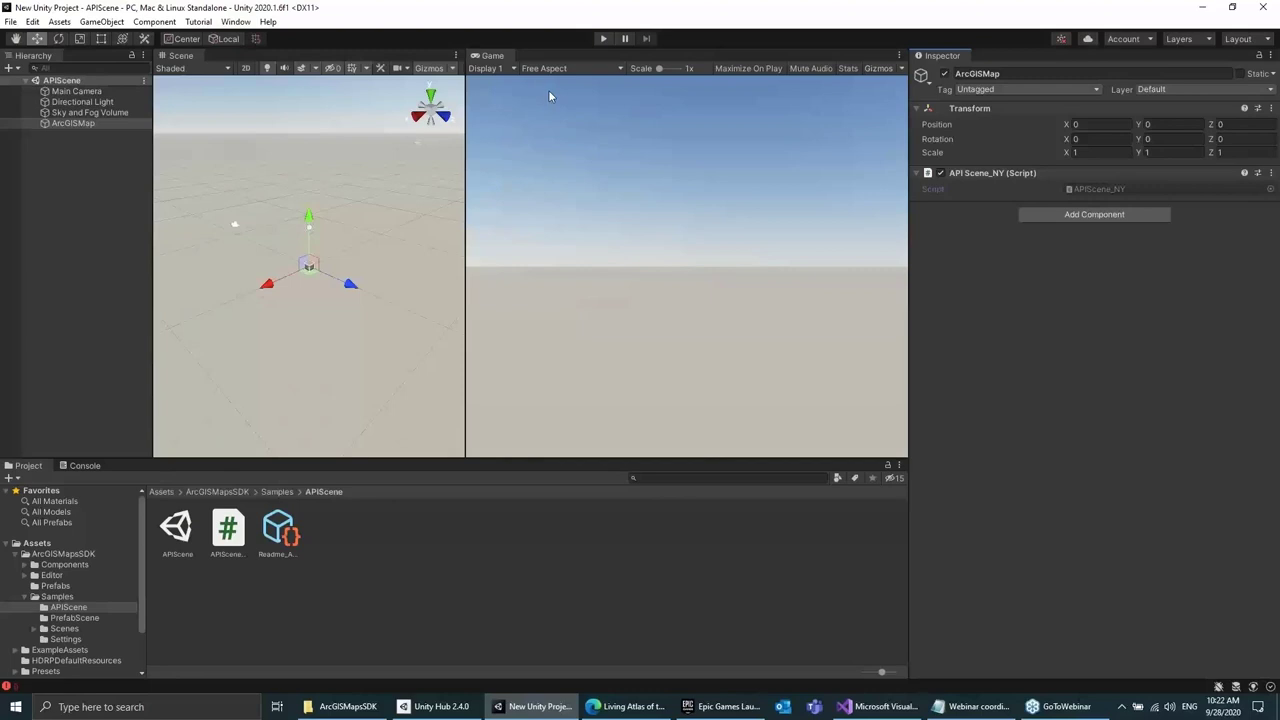
# Run the APIScene scene, widen the Game view to look over the New York map, and exit play mode
pyautogui.click(604, 39)
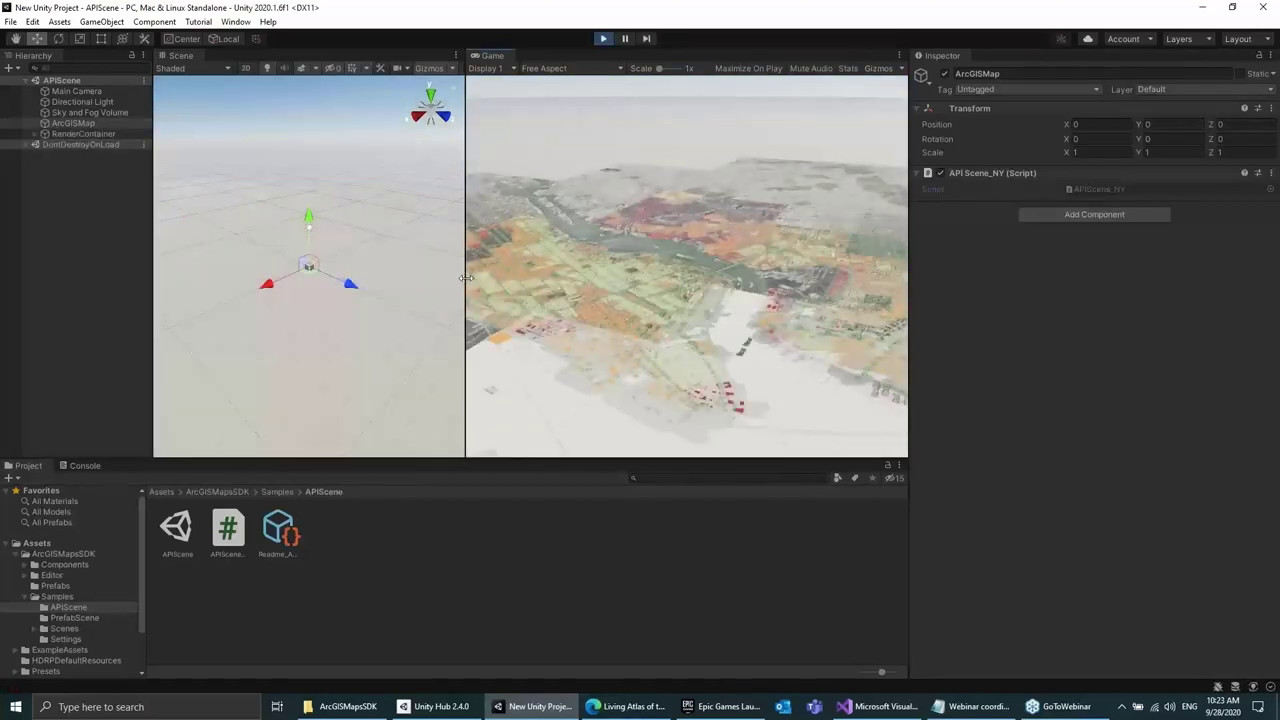
pyautogui.moveTo(466, 277); pyautogui.dragTo(311, 277)
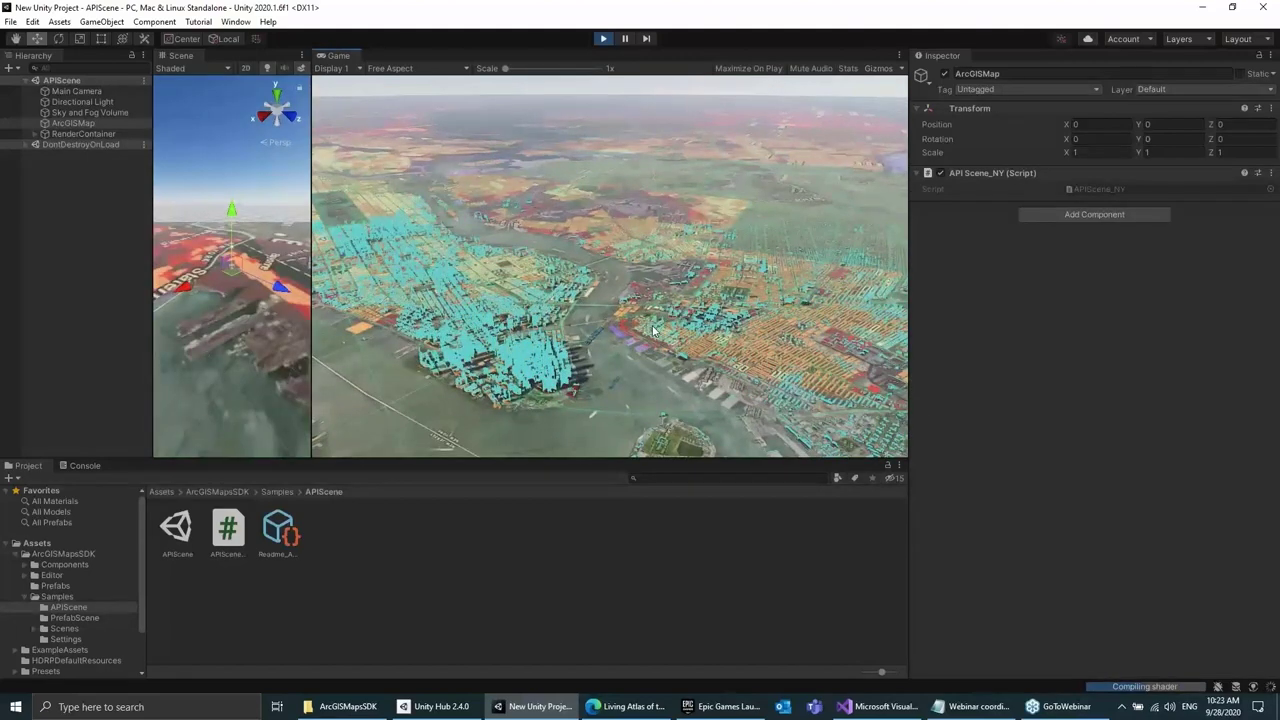
pyautogui.moveTo(645, 350); pyautogui.dragTo(578, 346)
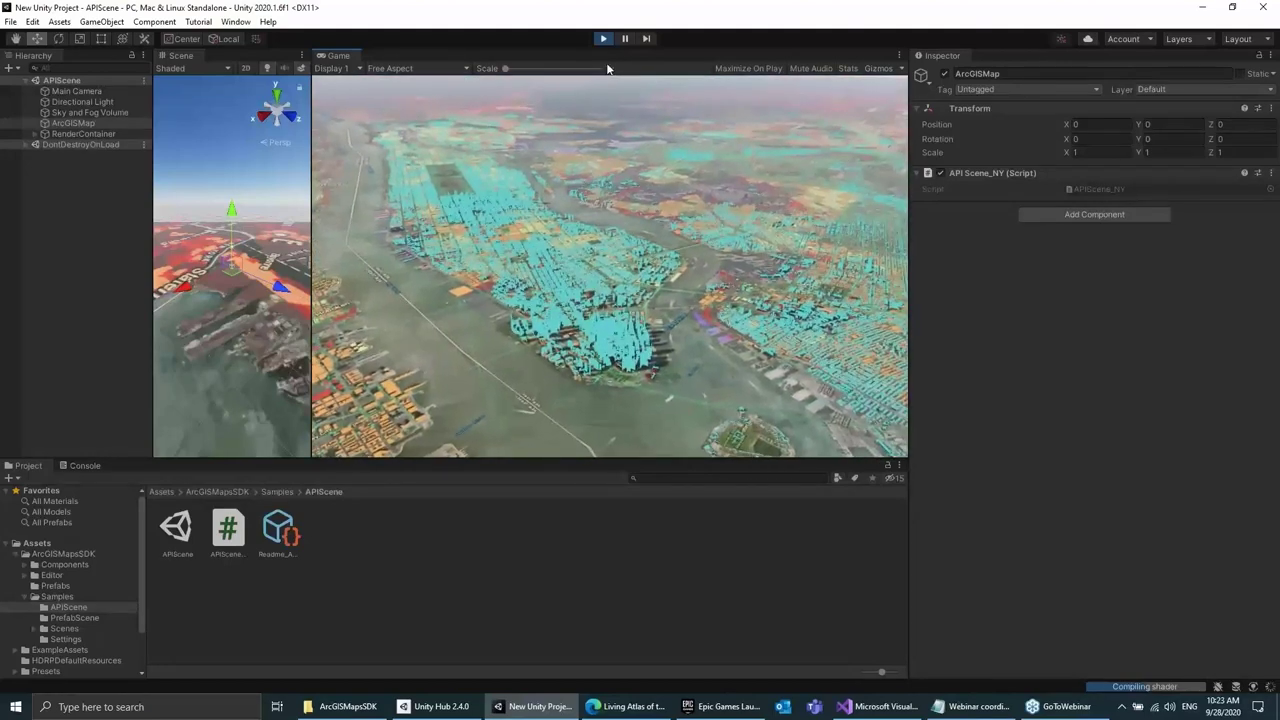
pyautogui.click(602, 40)
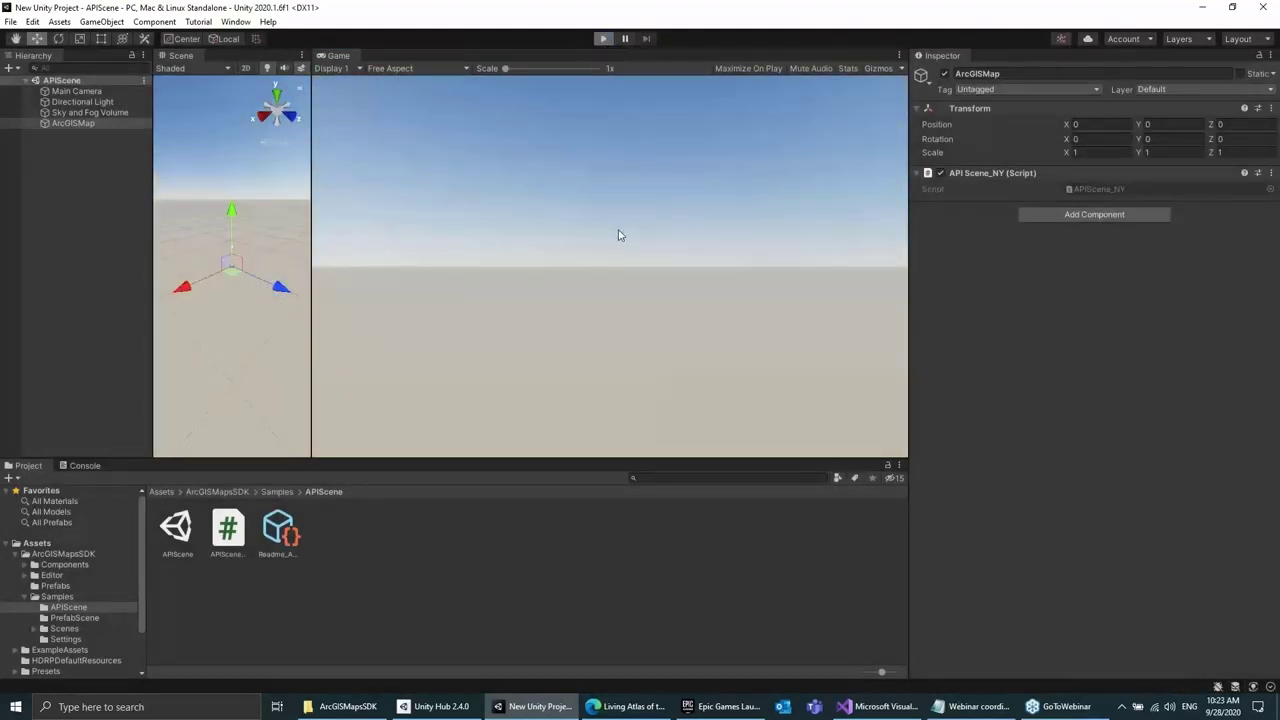
# Run the scene again and fly the camera in close over Manhattan's 3D buildings
pyautogui.hotkey('ctrl', 'p')
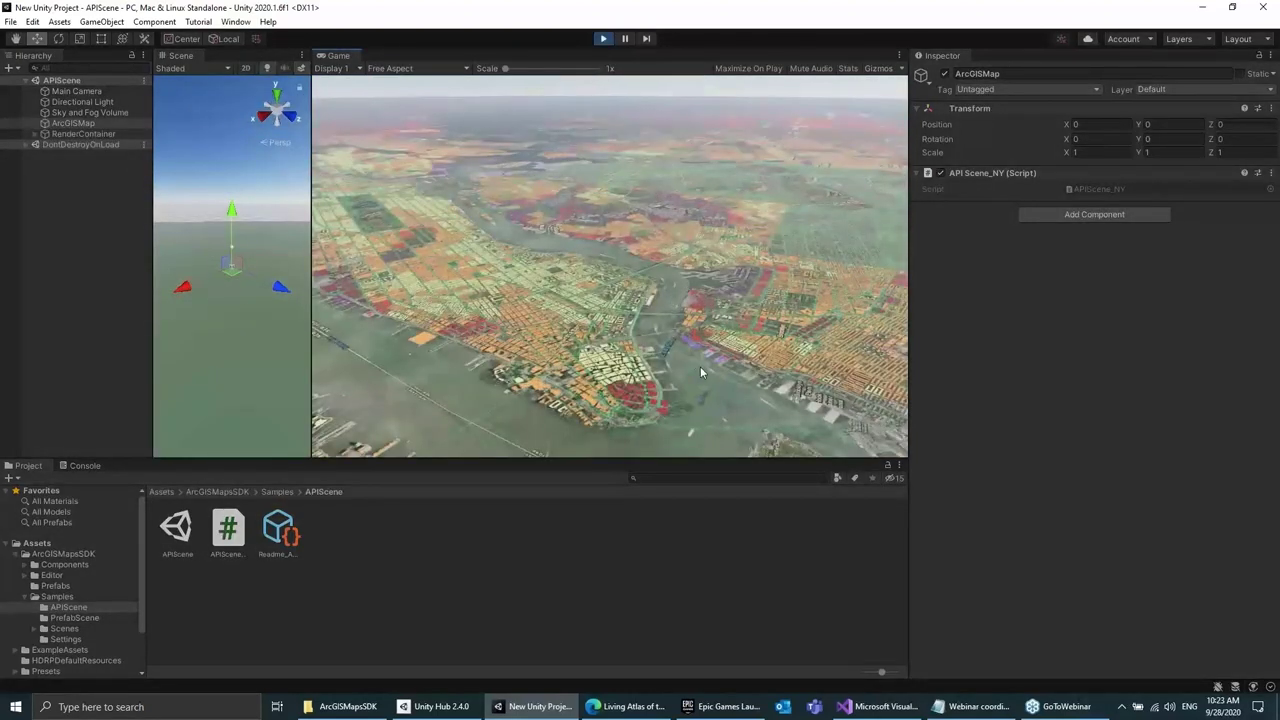
pyautogui.press('w')
pyautogui.moveTo(645, 385); pyautogui.dragTo(800, 340, button='right')
pyautogui.moveTo(1013, 275); pyautogui.dragTo(467, 303, button='right')
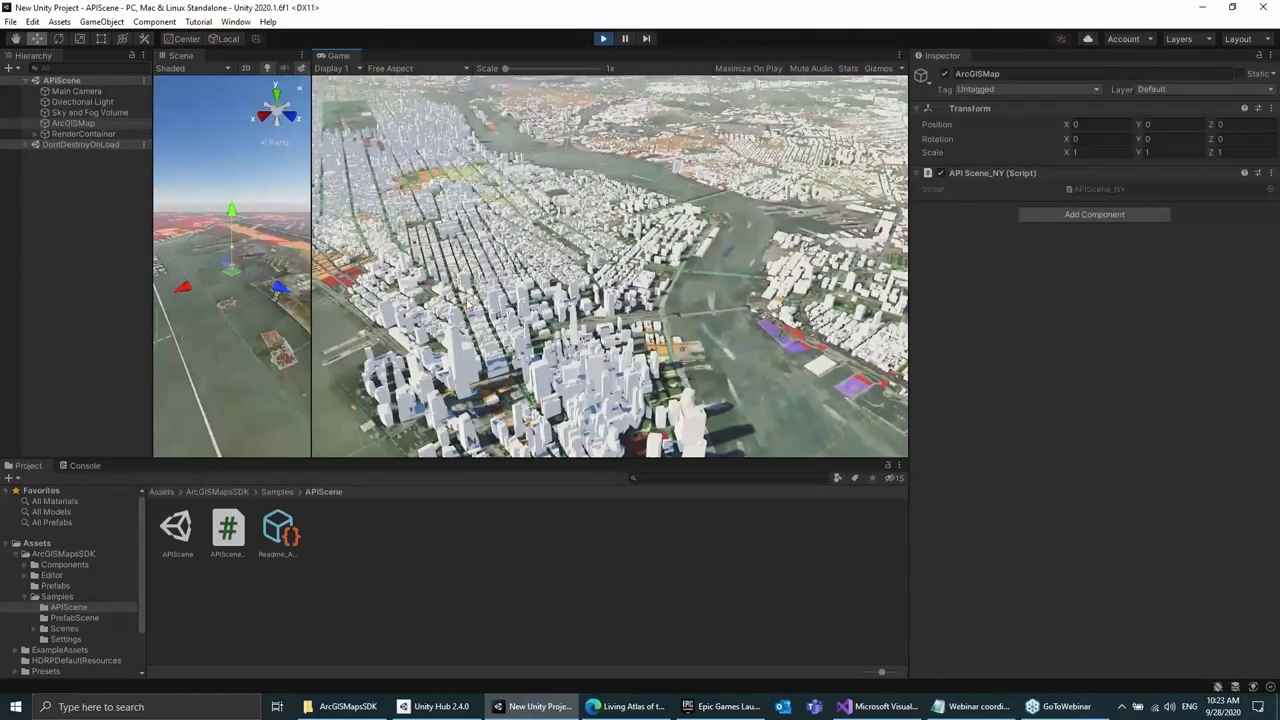
# Widen the Scene view to look at Manhattan in it, and turn the game camera toward the blocks across the river
pyautogui.moveTo(311, 298); pyautogui.dragTo(451, 298)
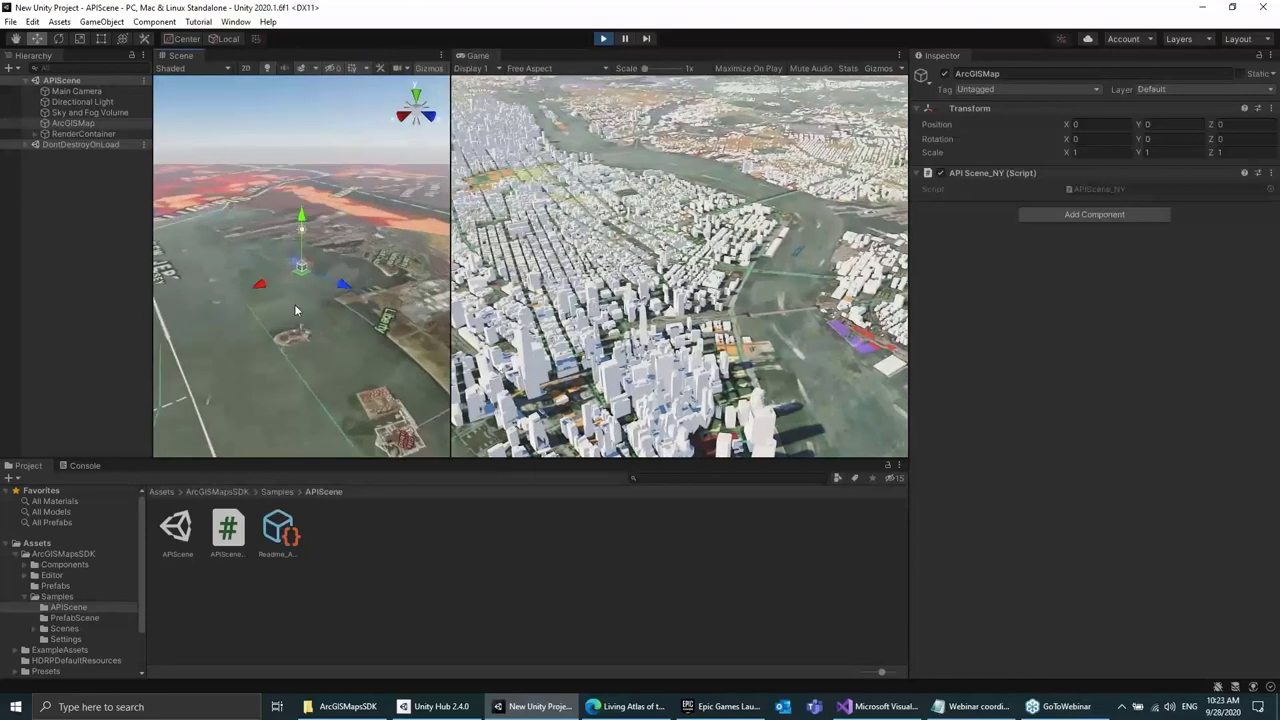
pyautogui.moveTo(440, 300); pyautogui.dragTo(944, 331, button='right')
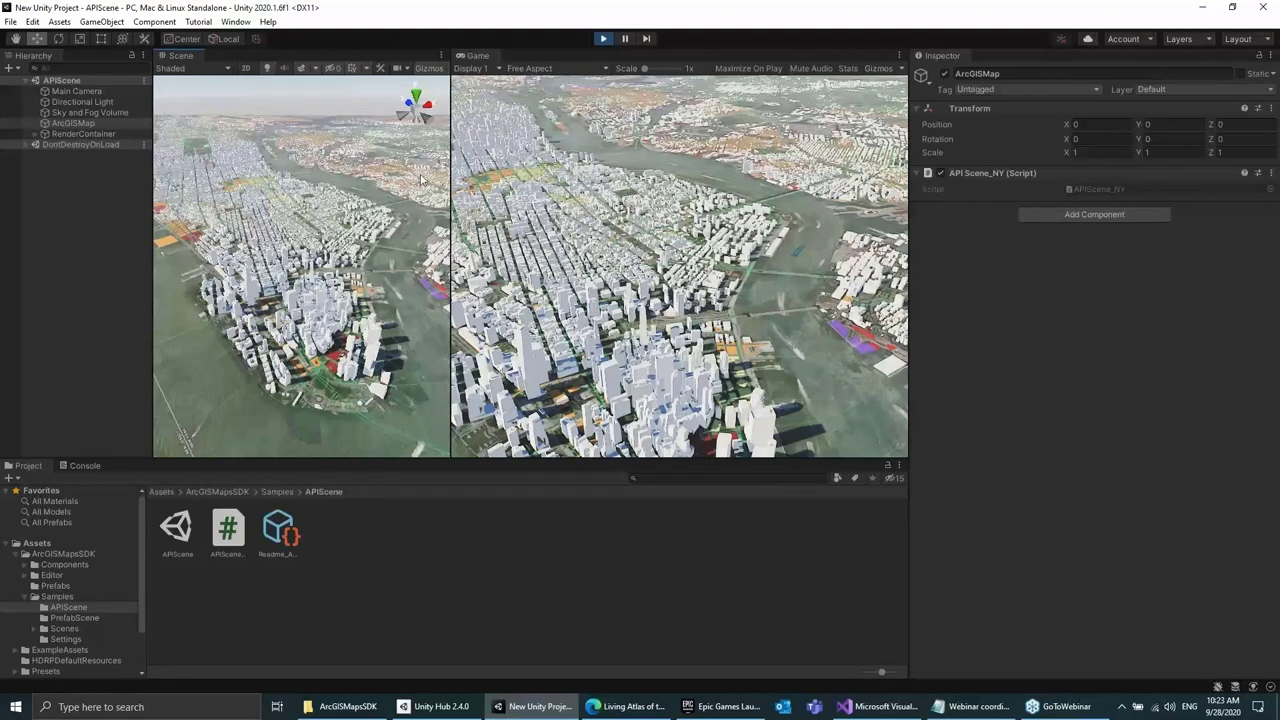
pyautogui.moveTo(703, 256); pyautogui.dragTo(843, 246, button='right')
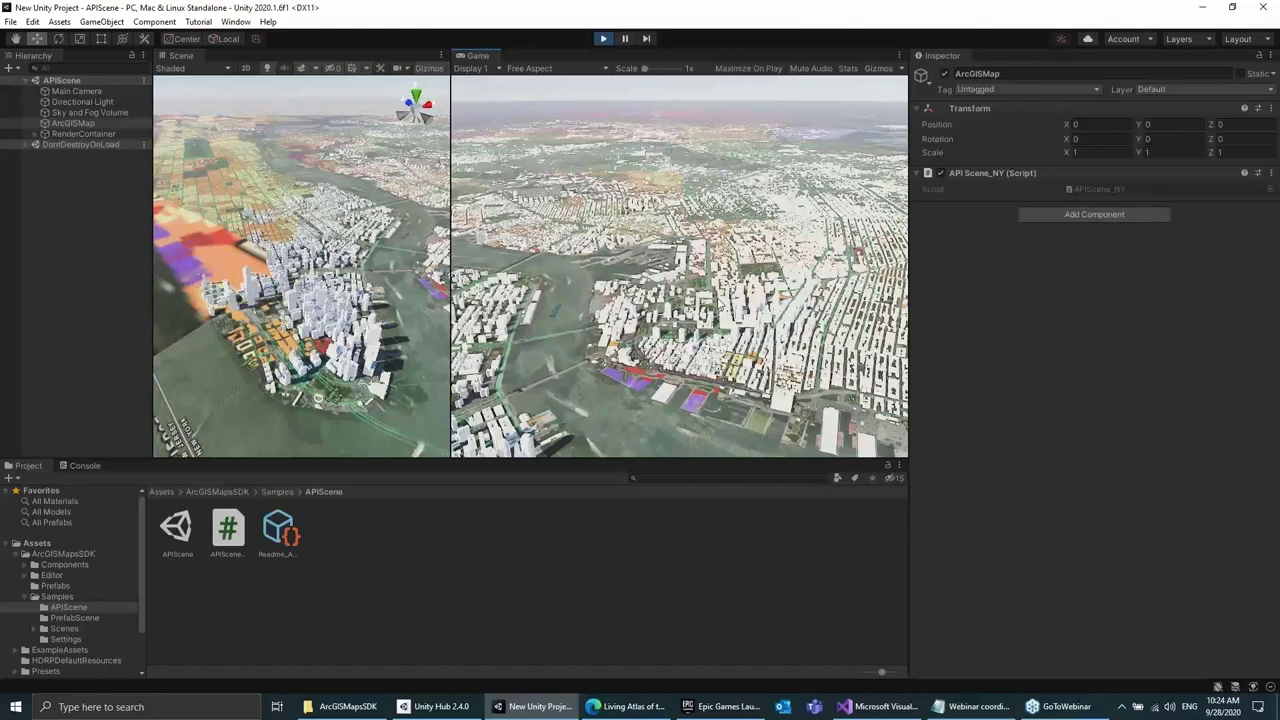
pyautogui.moveTo(748, 314); pyautogui.dragTo(851, 318, button='right')
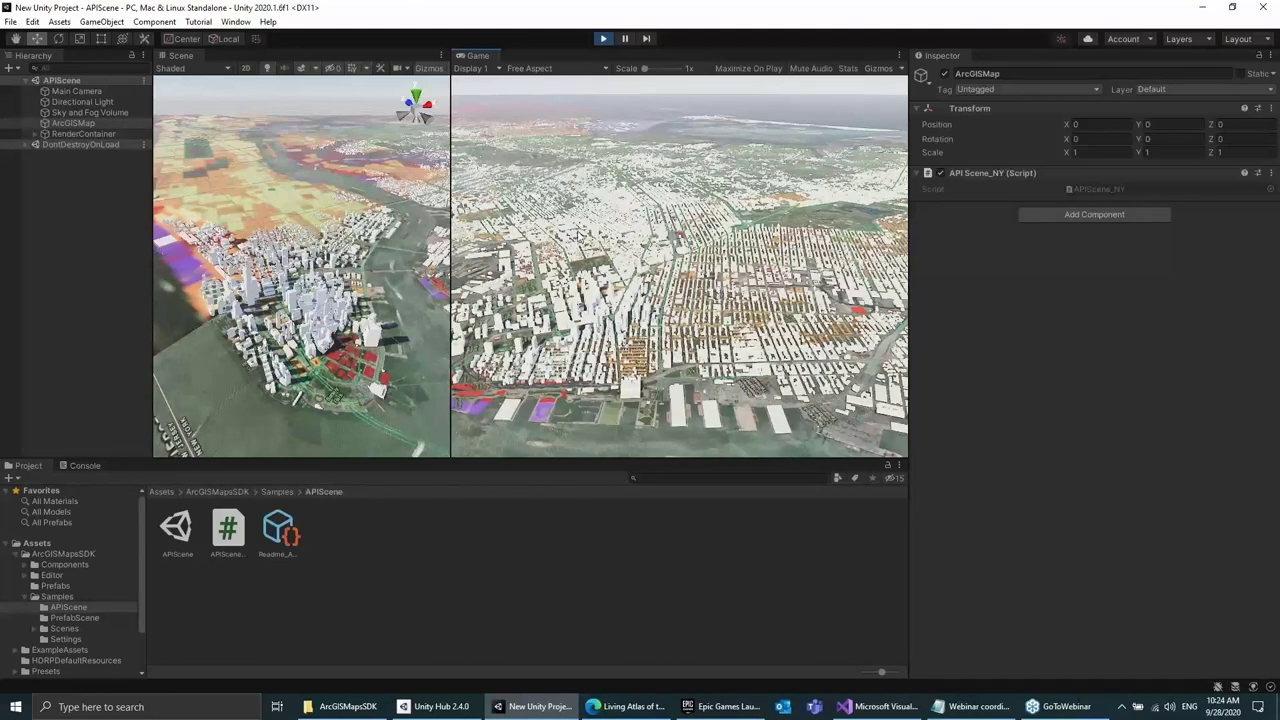
# Fly the game camera over the harbour and back across Manhattan's buildings, and exit play mode
pyautogui.moveTo(745, 300); pyautogui.dragTo(1086, 275)
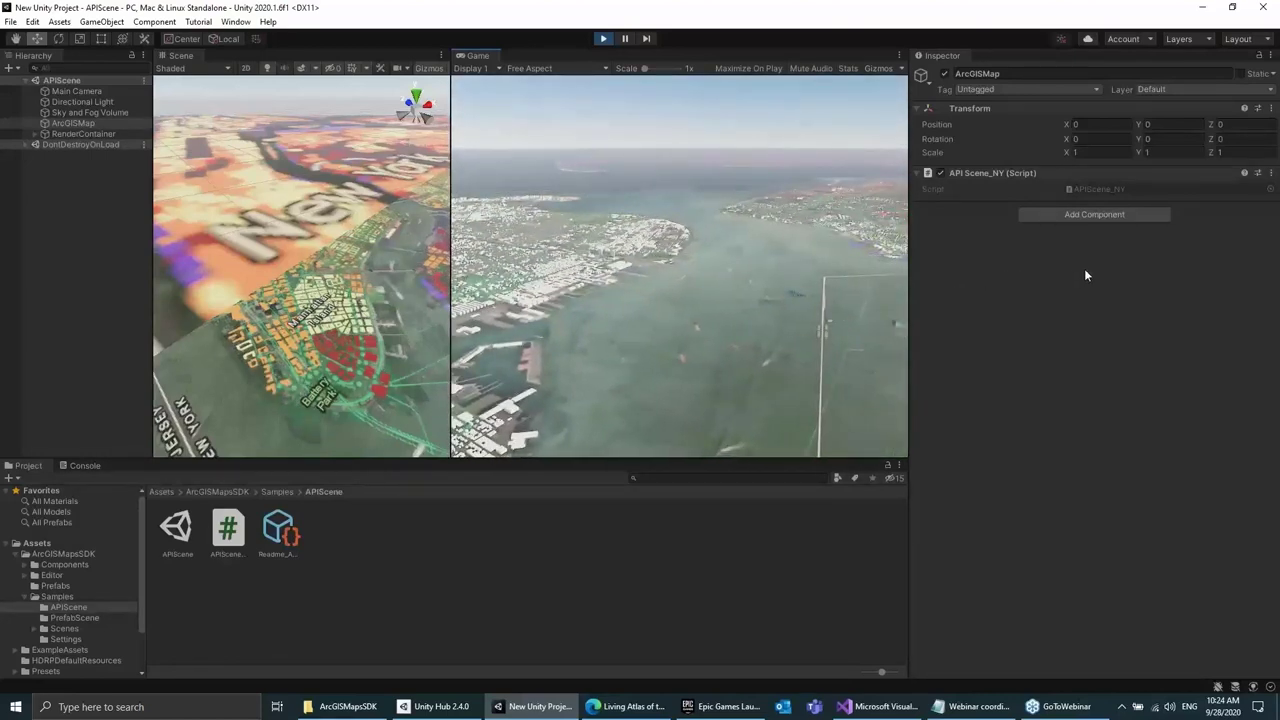
pyautogui.moveTo(1084, 268); pyautogui.dragTo(408, 307)
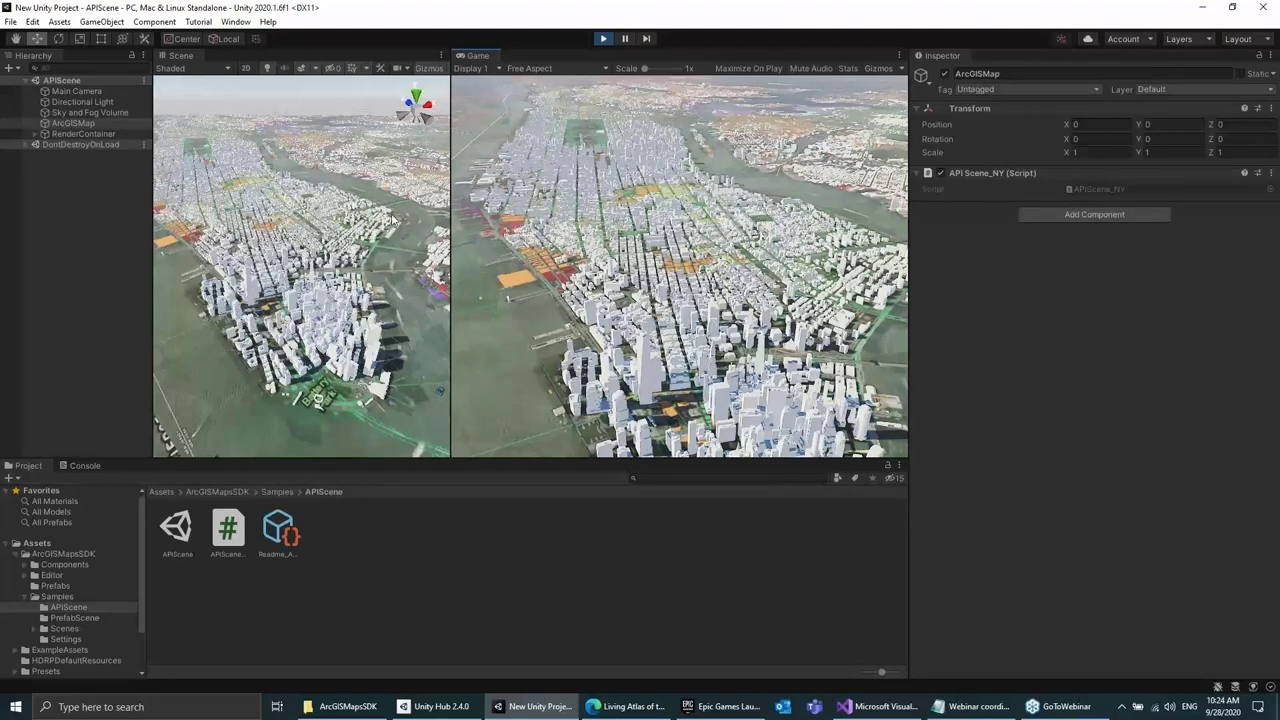
pyautogui.moveTo(727, 268); pyautogui.dragTo(647, 259)
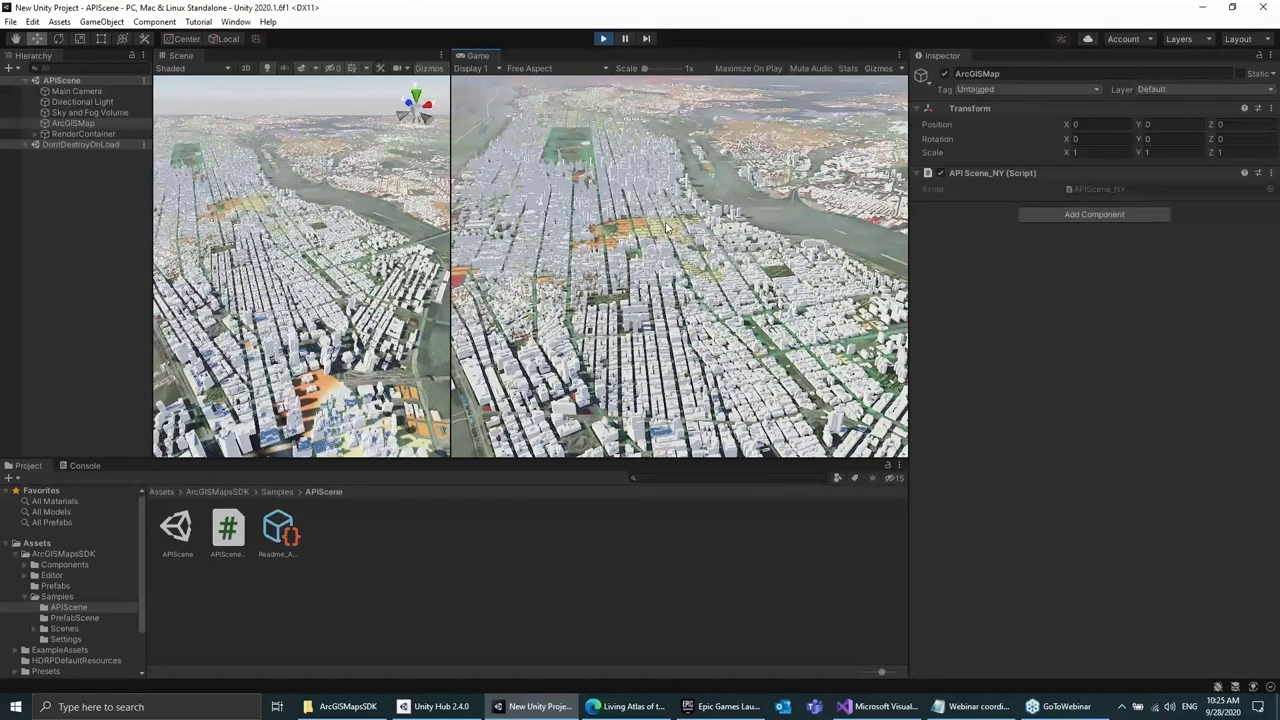
pyautogui.moveTo(613, 211); pyautogui.dragTo(661, 274)
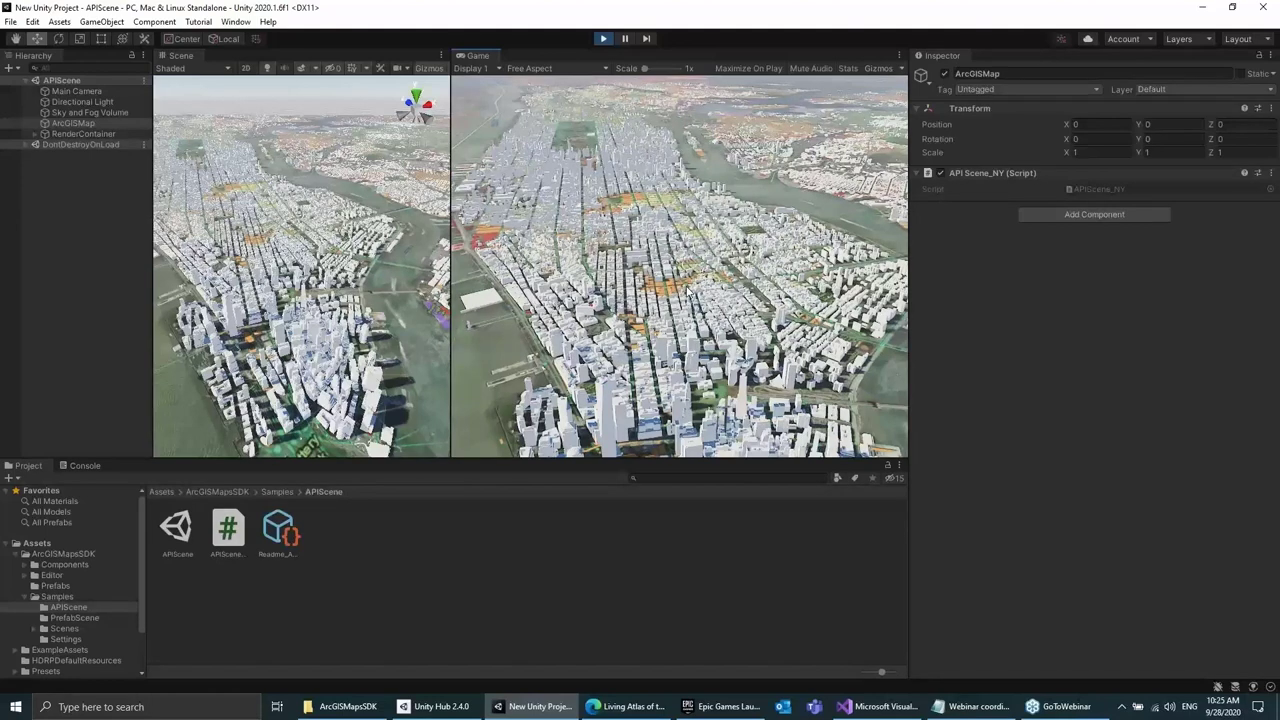
pyautogui.click(604, 41)
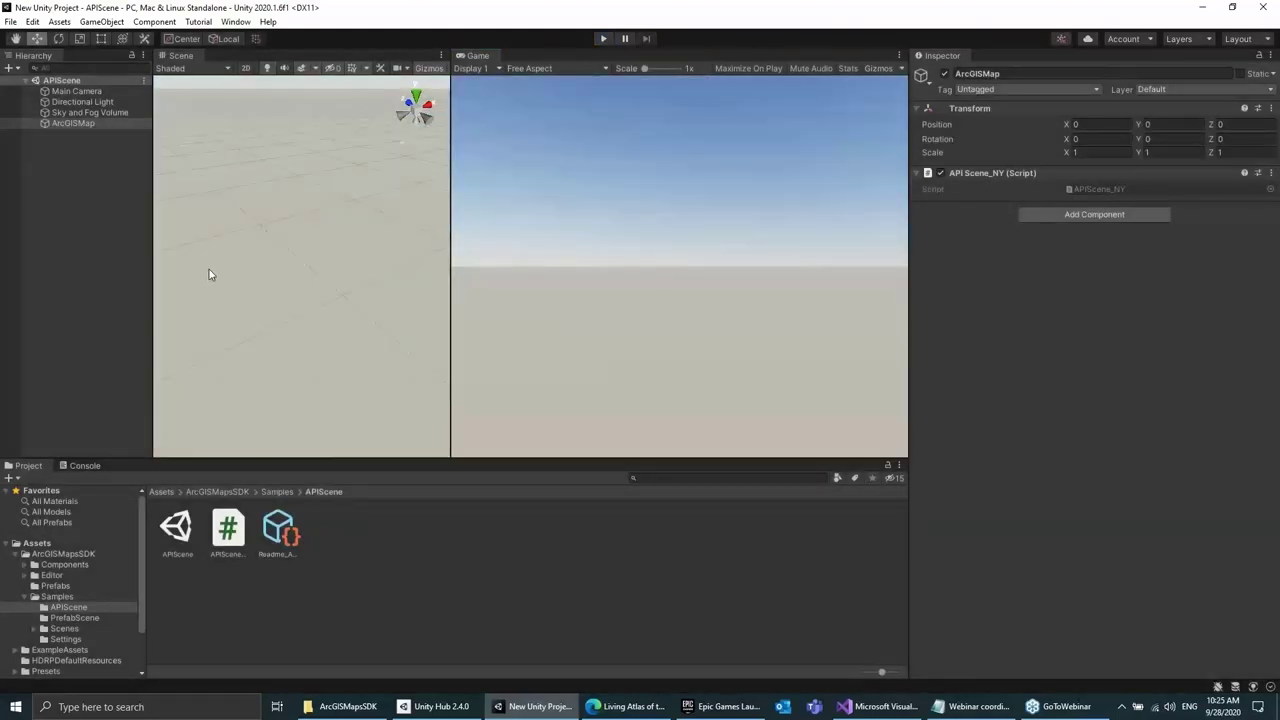
# Add a 3D sphere to APIScene and attach the Arc GIS Global Coordinates Component to it
pyautogui.click(110, 22)
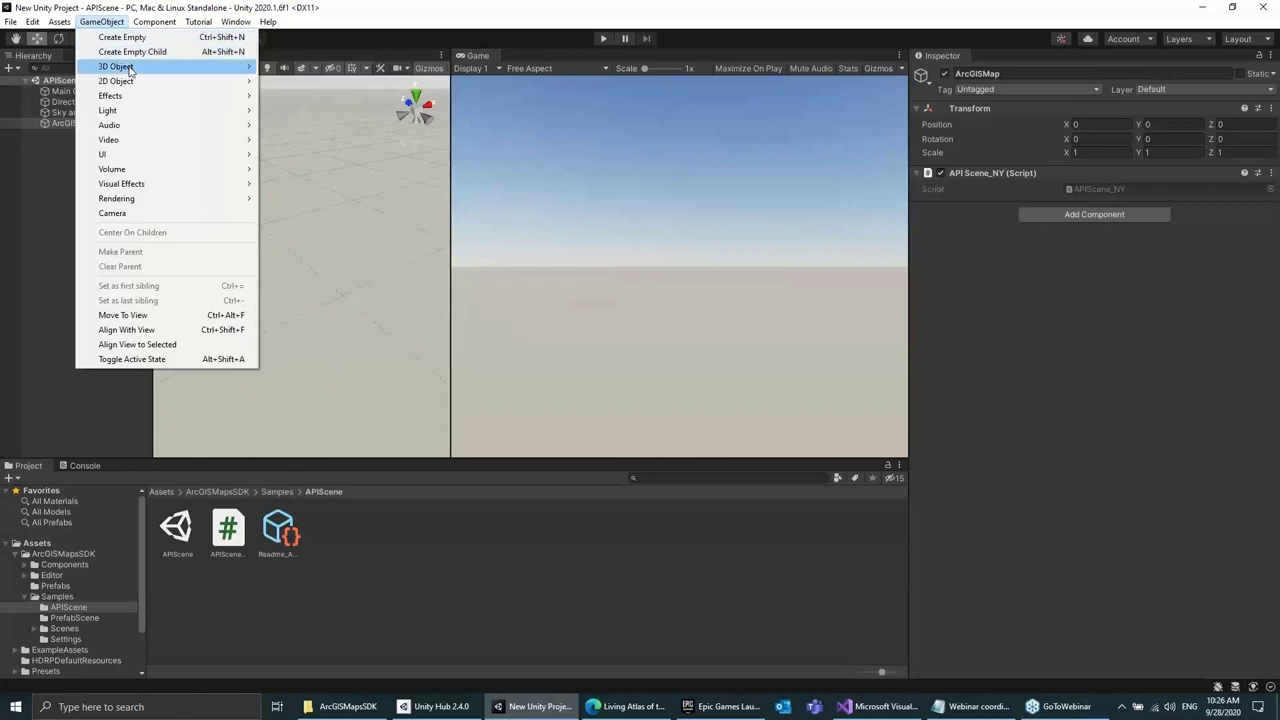
pyautogui.moveTo(131, 70)
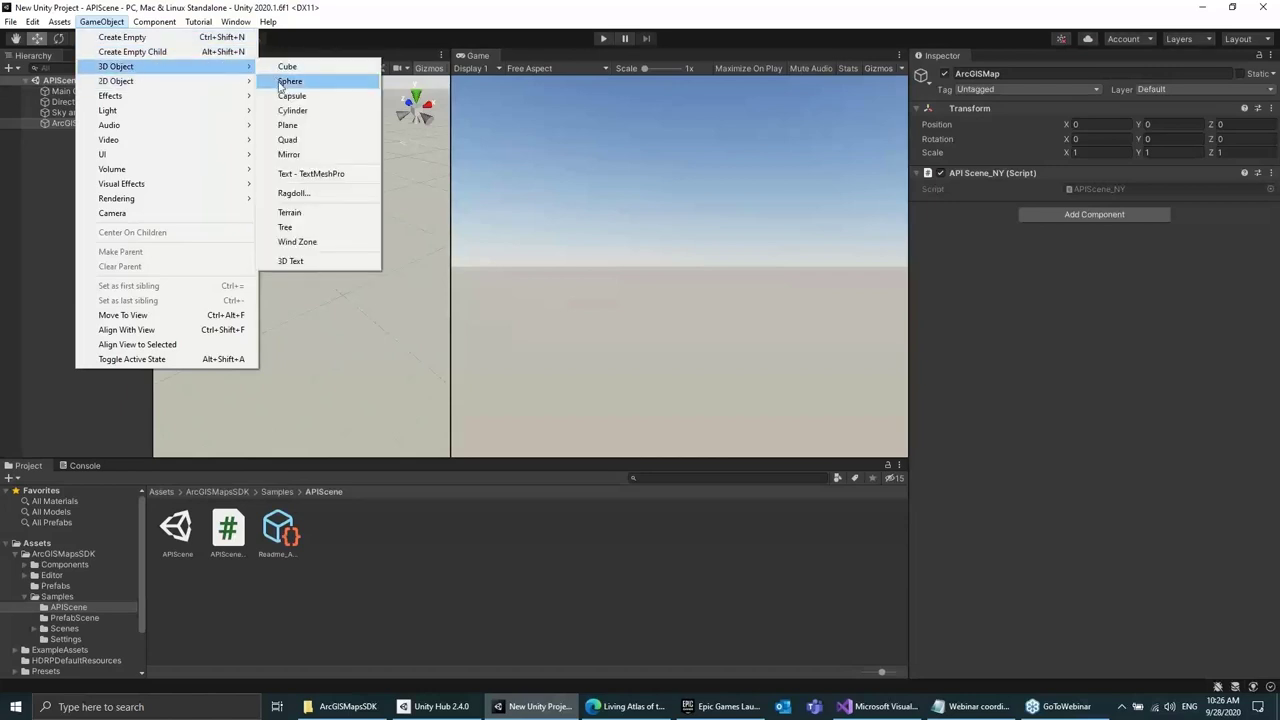
pyautogui.click(295, 81)
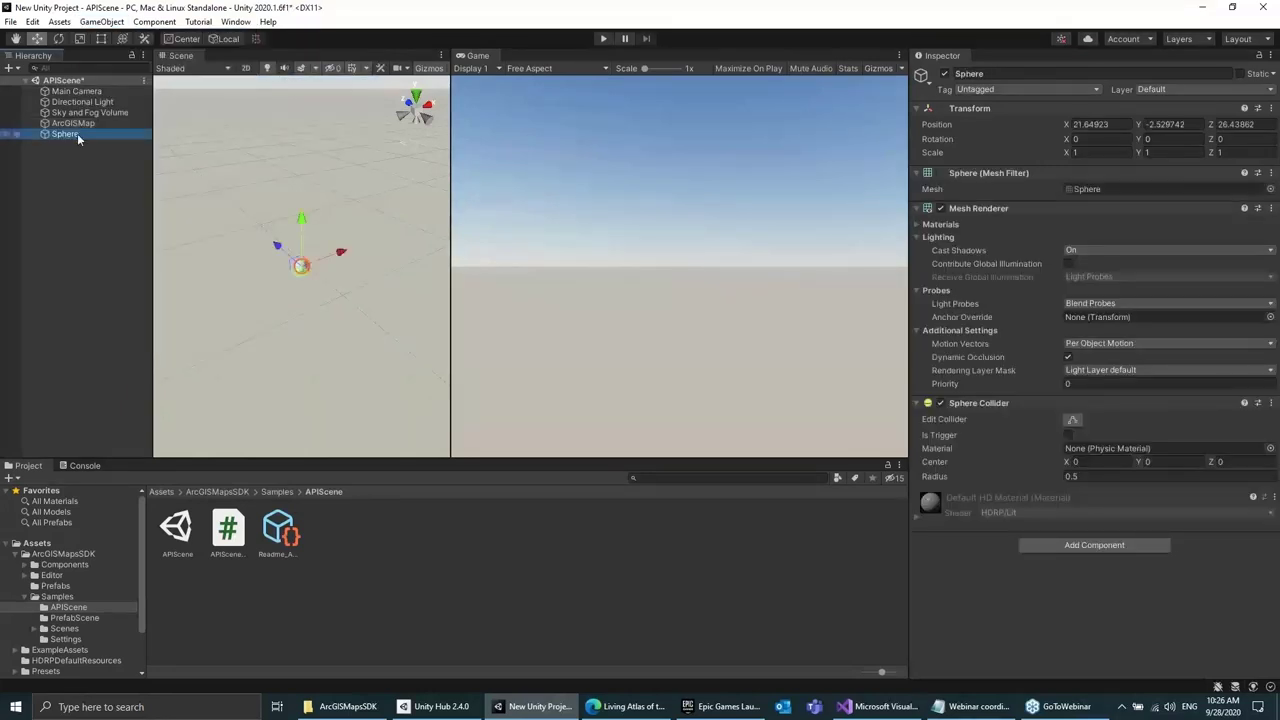
pyautogui.click(77, 133)
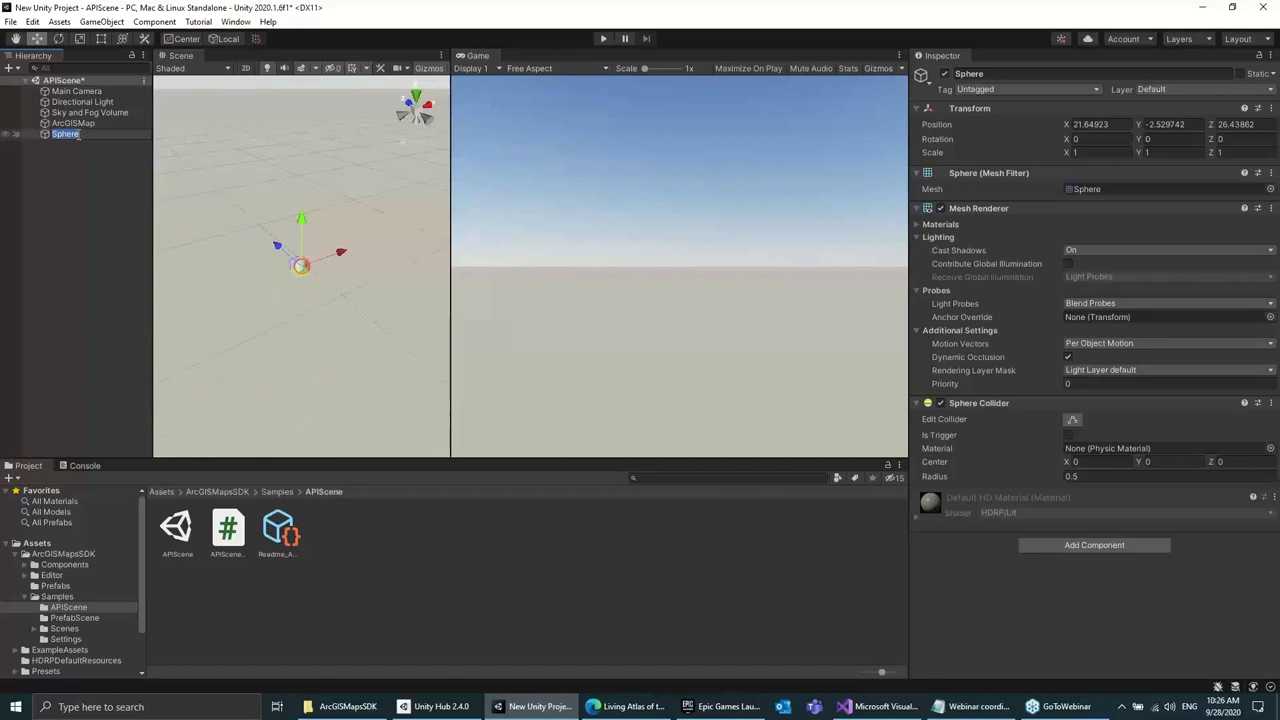
pyautogui.click(109, 158)
pyautogui.click(100, 136)
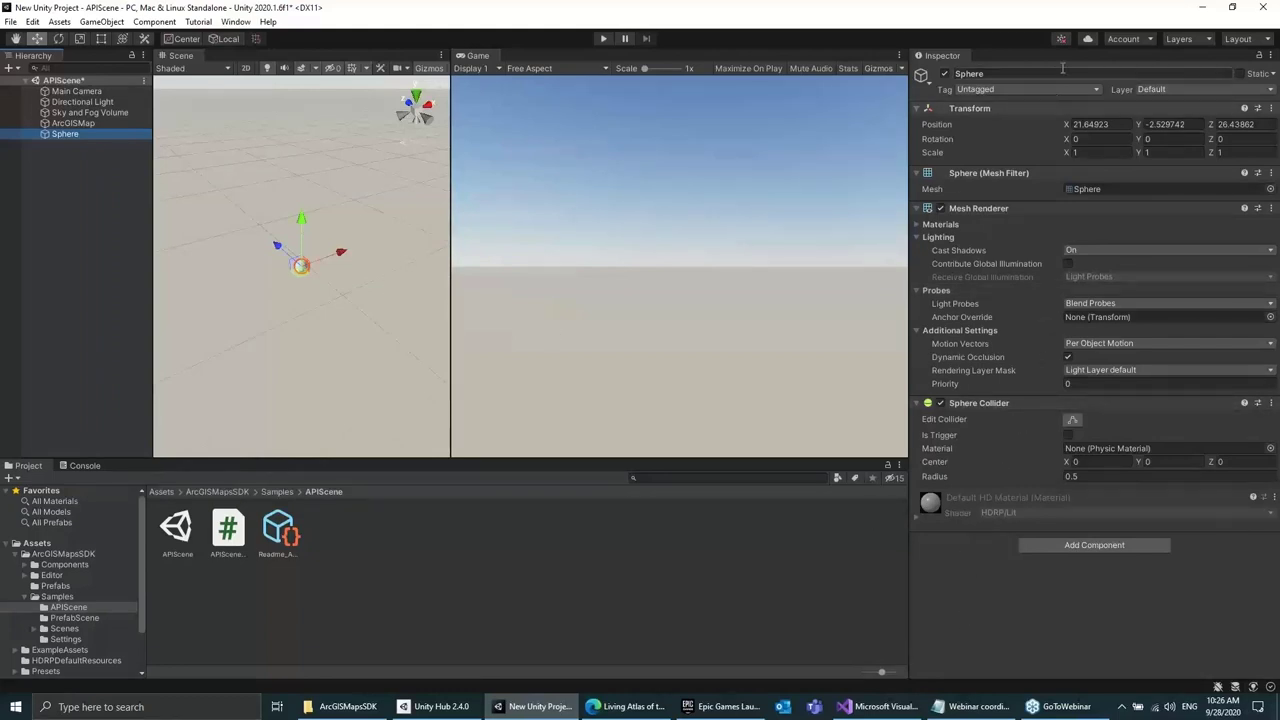
pyautogui.click(1080, 549)
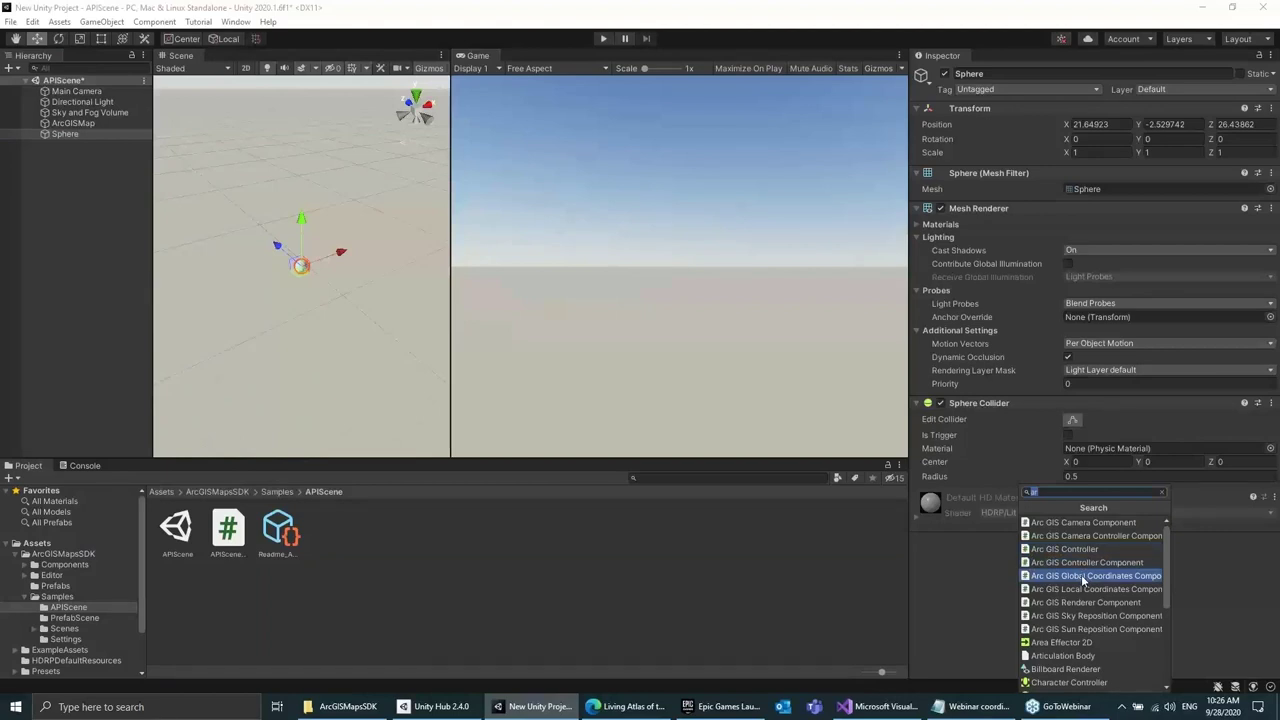
pyautogui.click(1083, 580)
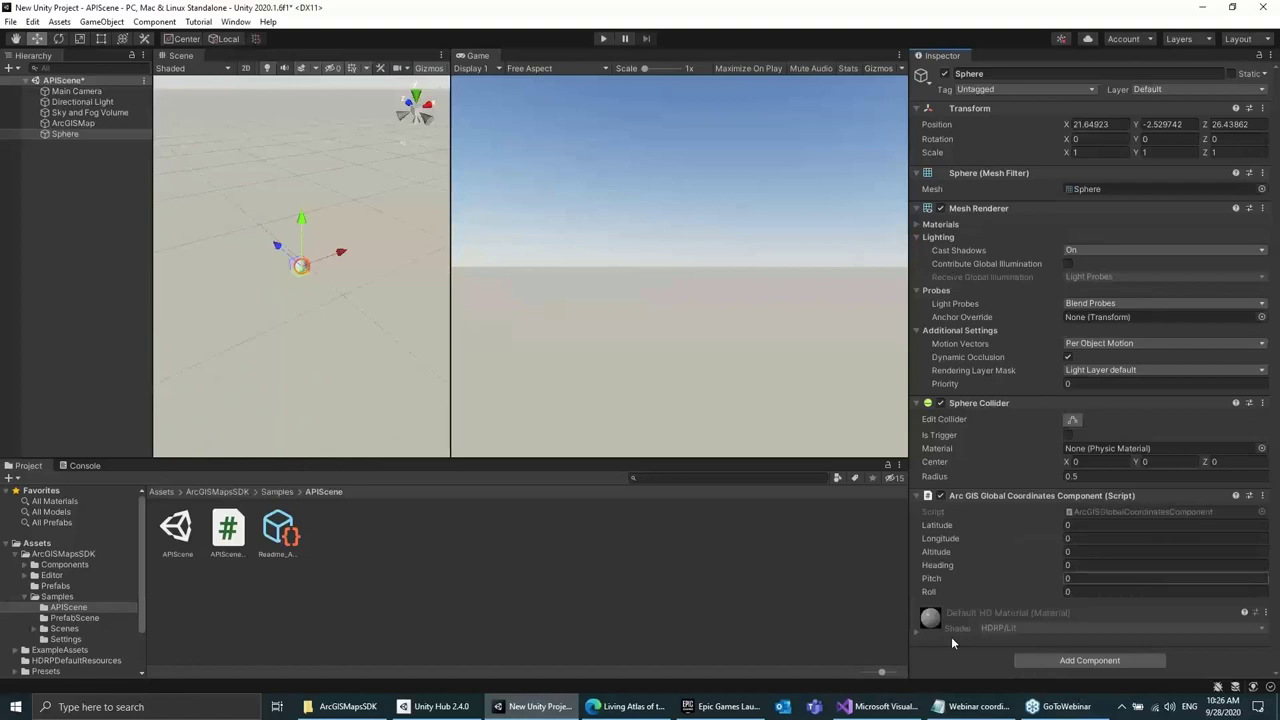
# Set the sphere's latitude to 40.68803, longitude to -74.02074 and altitude to 200, using the coordinates from the webinar notes
pyautogui.click(975, 706)
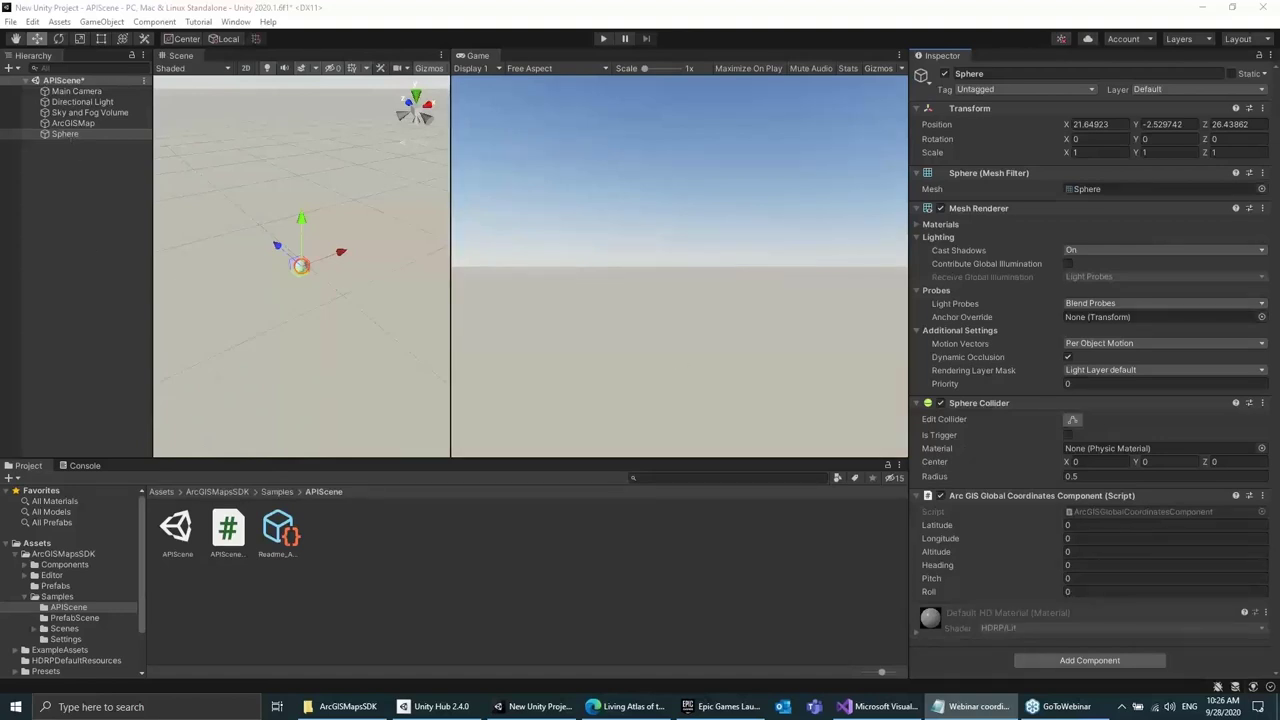
pyautogui.click(1118, 524)
pyautogui.write('40.68803')
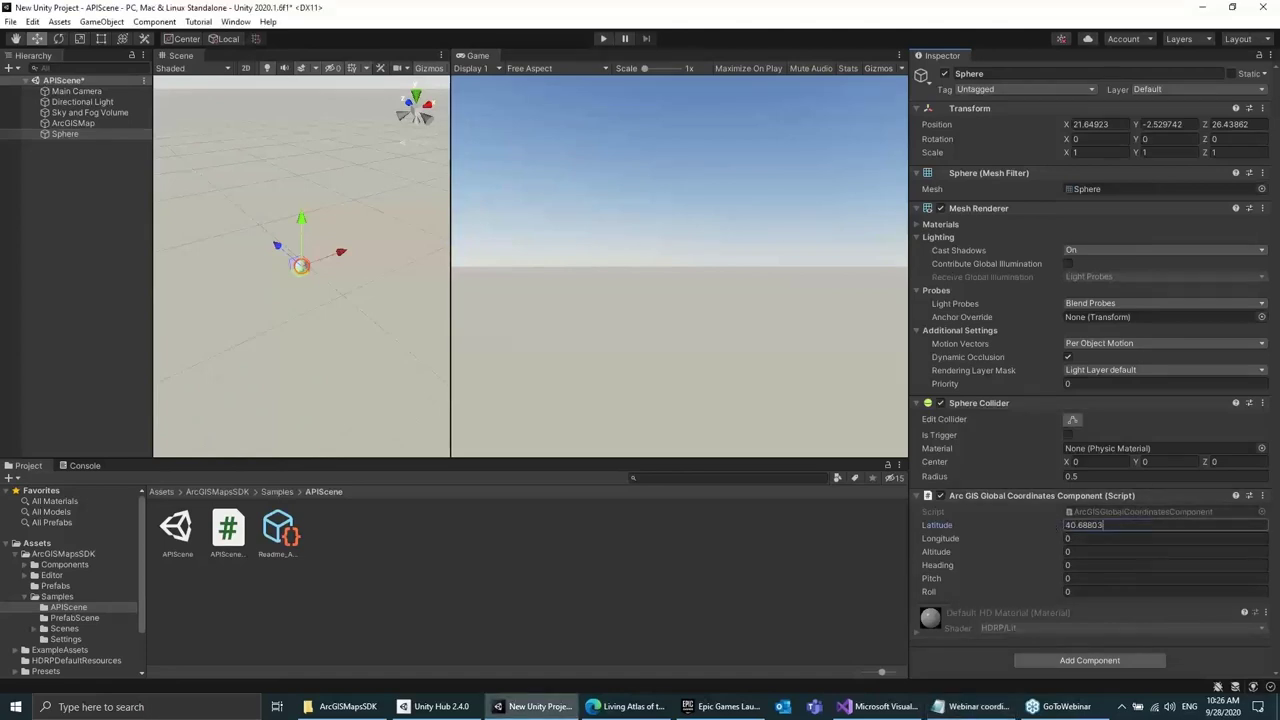
pyautogui.hotkey('alt', 'Tab')
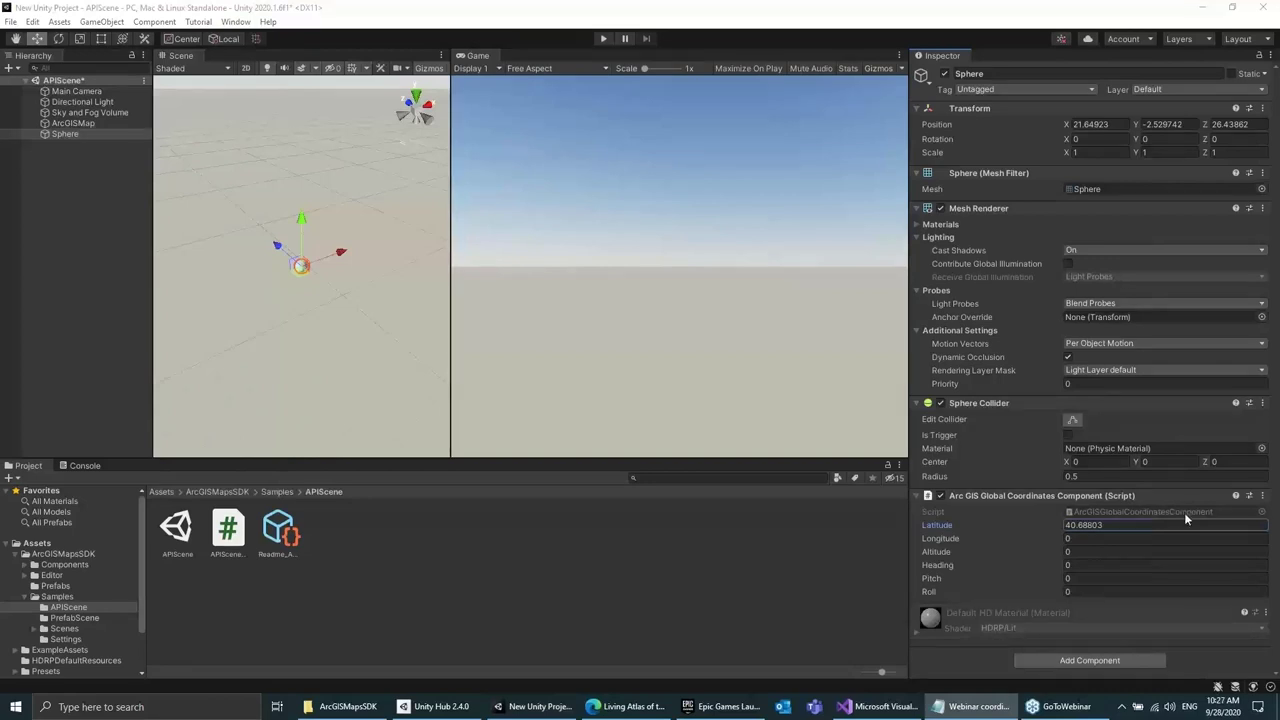
pyautogui.click(1256, 522)
pyautogui.press('Tab')
pyautogui.write('-74.02074')
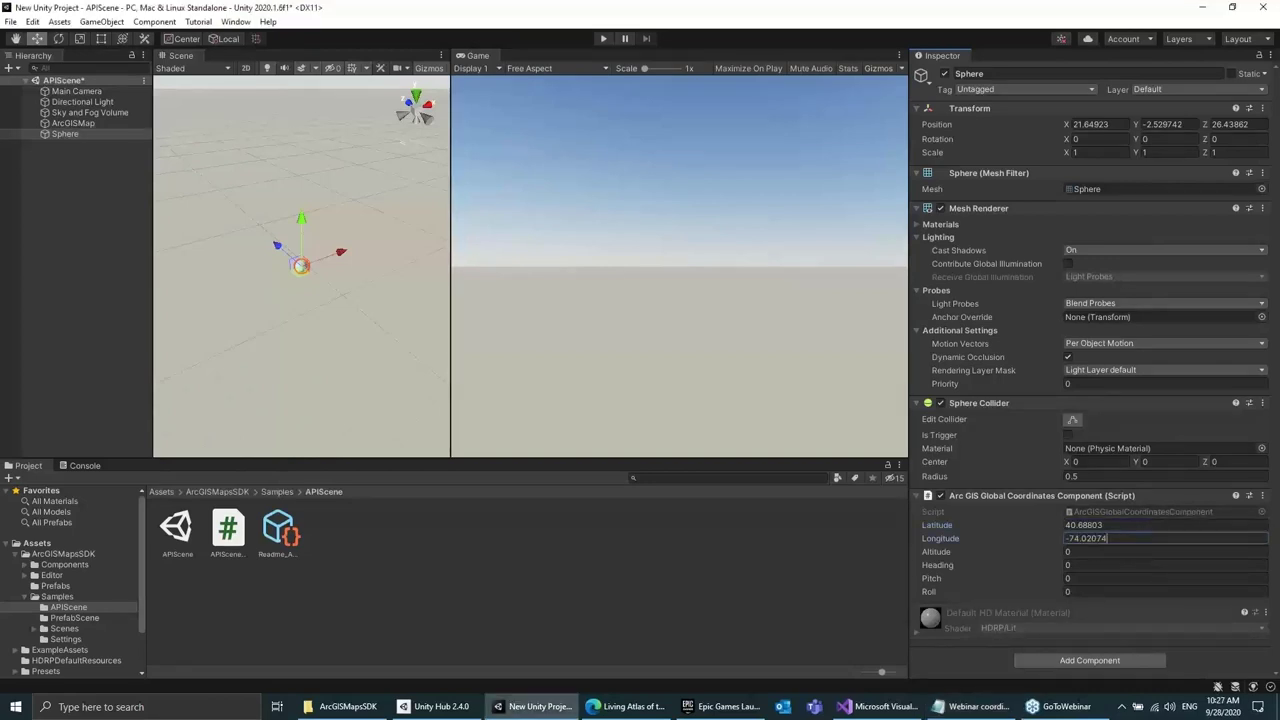
pyautogui.hotkey('alt', 'Tab')
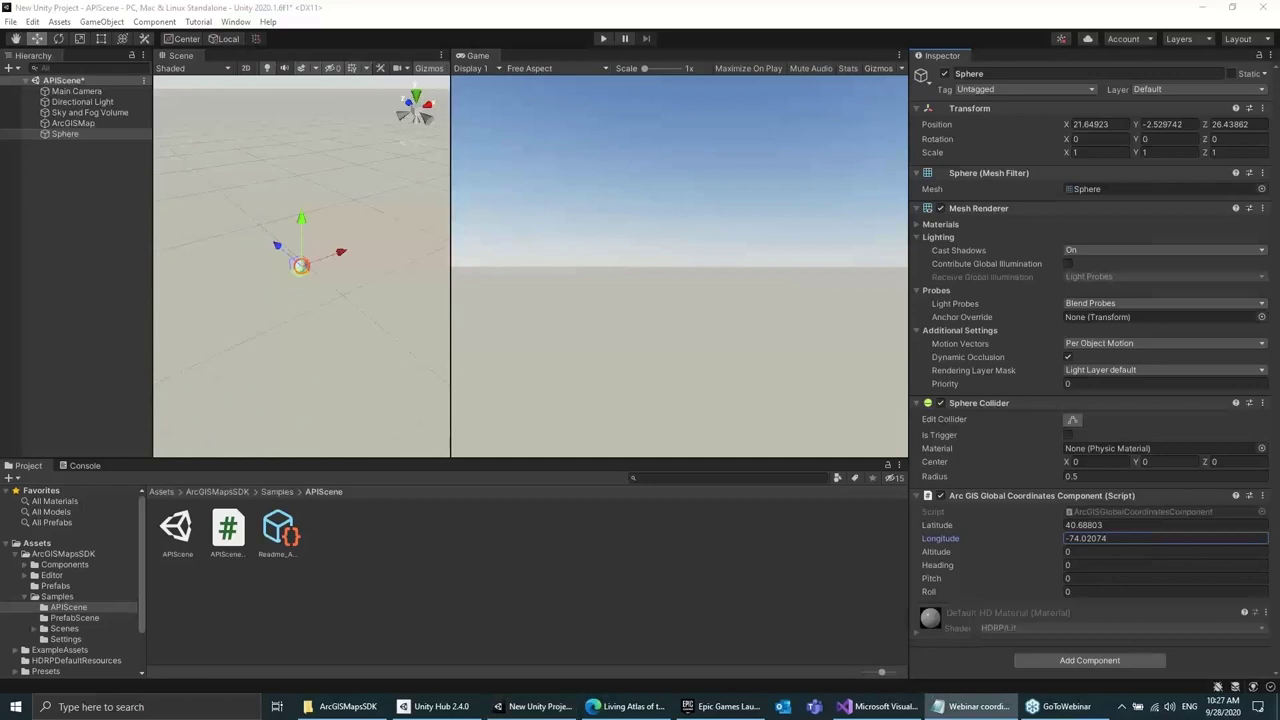
pyautogui.hotkey('alt', 'Tab')
pyautogui.press('Tab')
pyautogui.write('200')
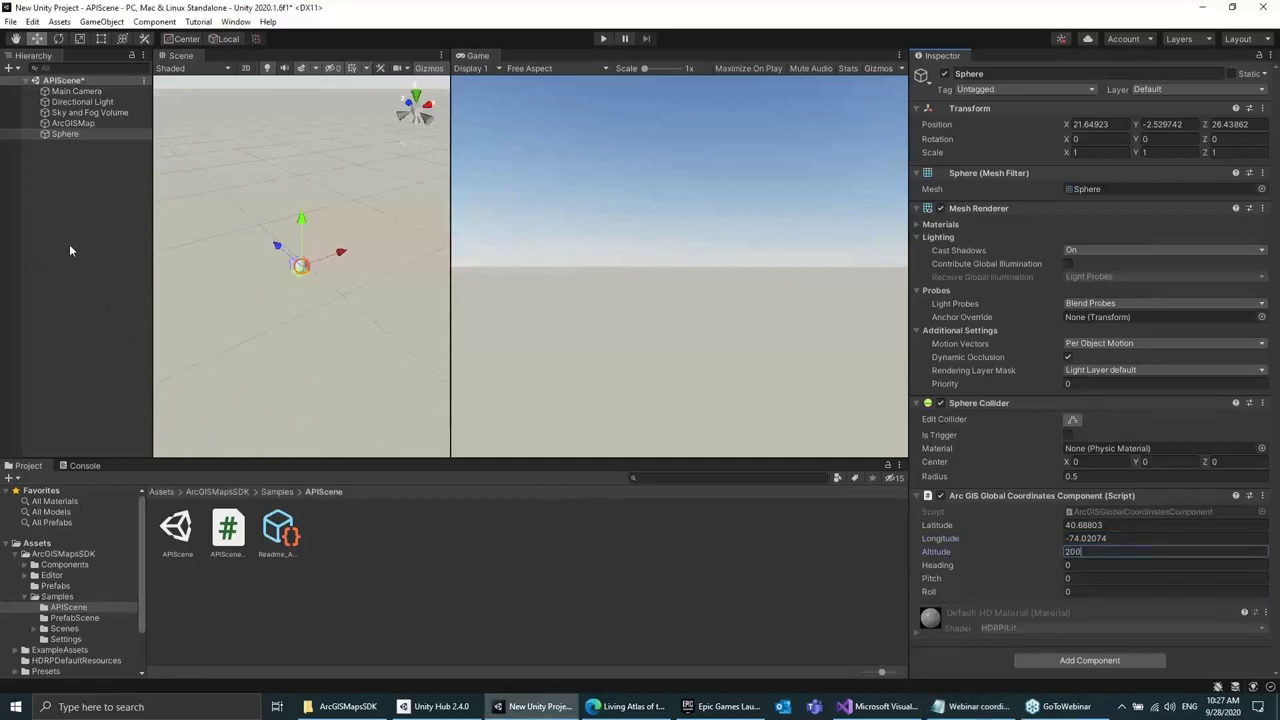
# Scale the sphere to 100 on the X, Y and Z axes
pyautogui.click(1097, 151)
pyautogui.write('100')
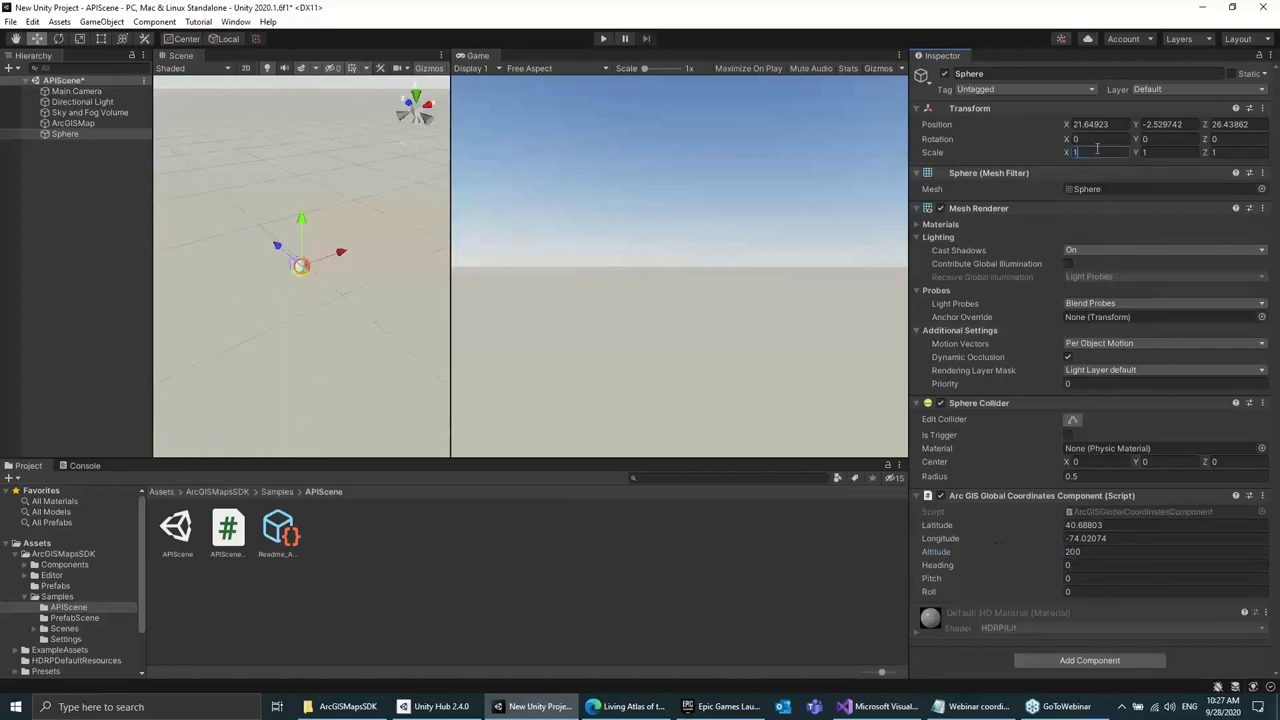
pyautogui.click(1155, 152)
pyautogui.write('100')
pyautogui.click(1240, 152)
pyautogui.write('100')
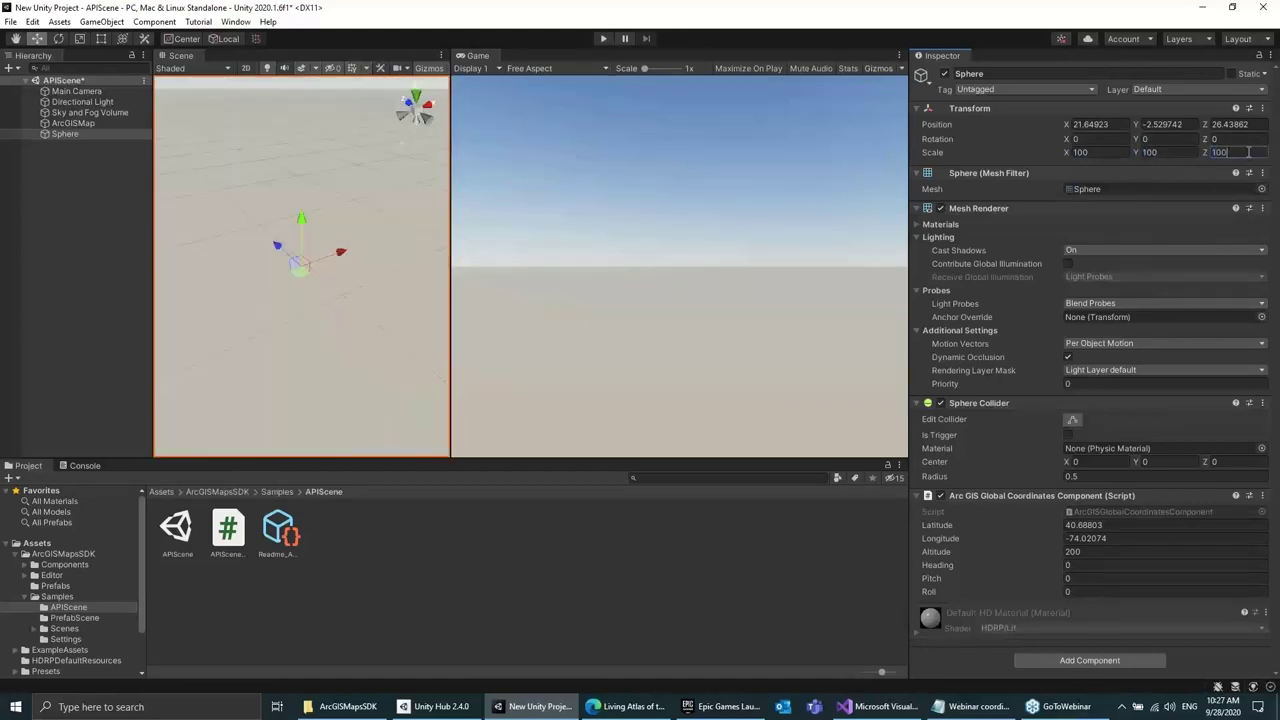
# Run the scene and fly the camera to the island south of Manhattan to view the placed sphere
pyautogui.click(604, 39)
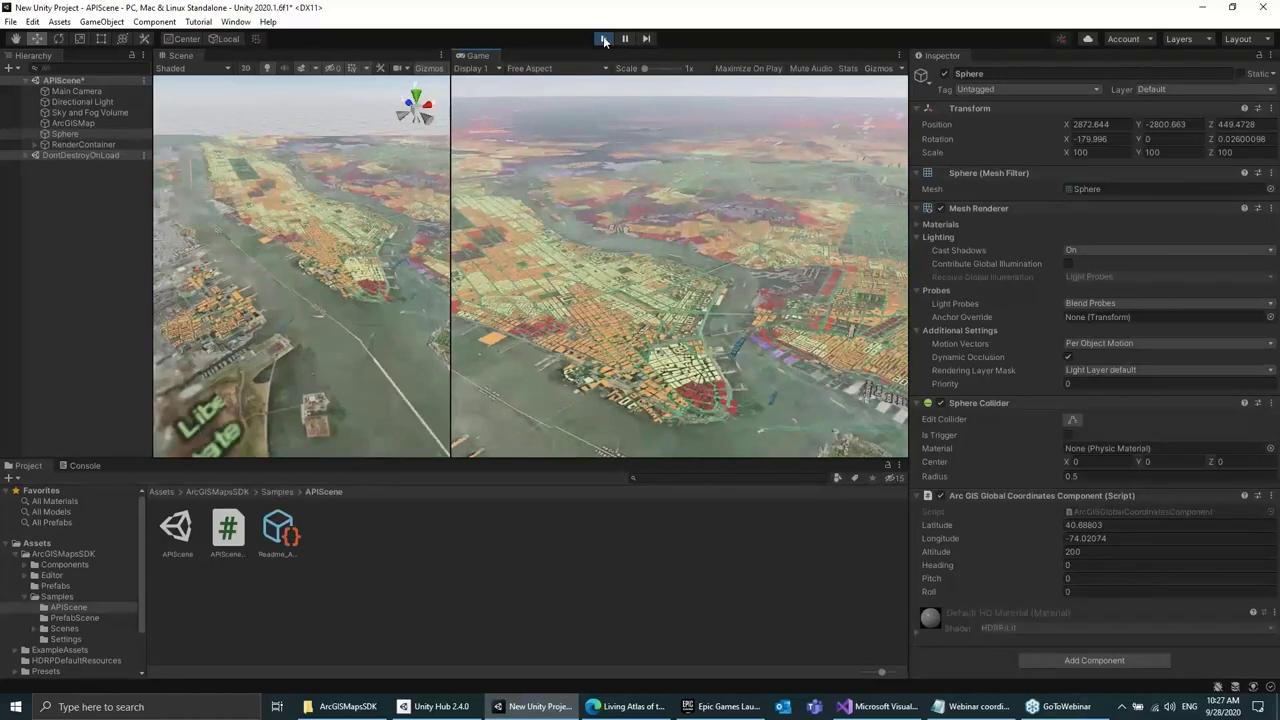
pyautogui.moveTo(797, 388); pyautogui.dragTo(425, 270)
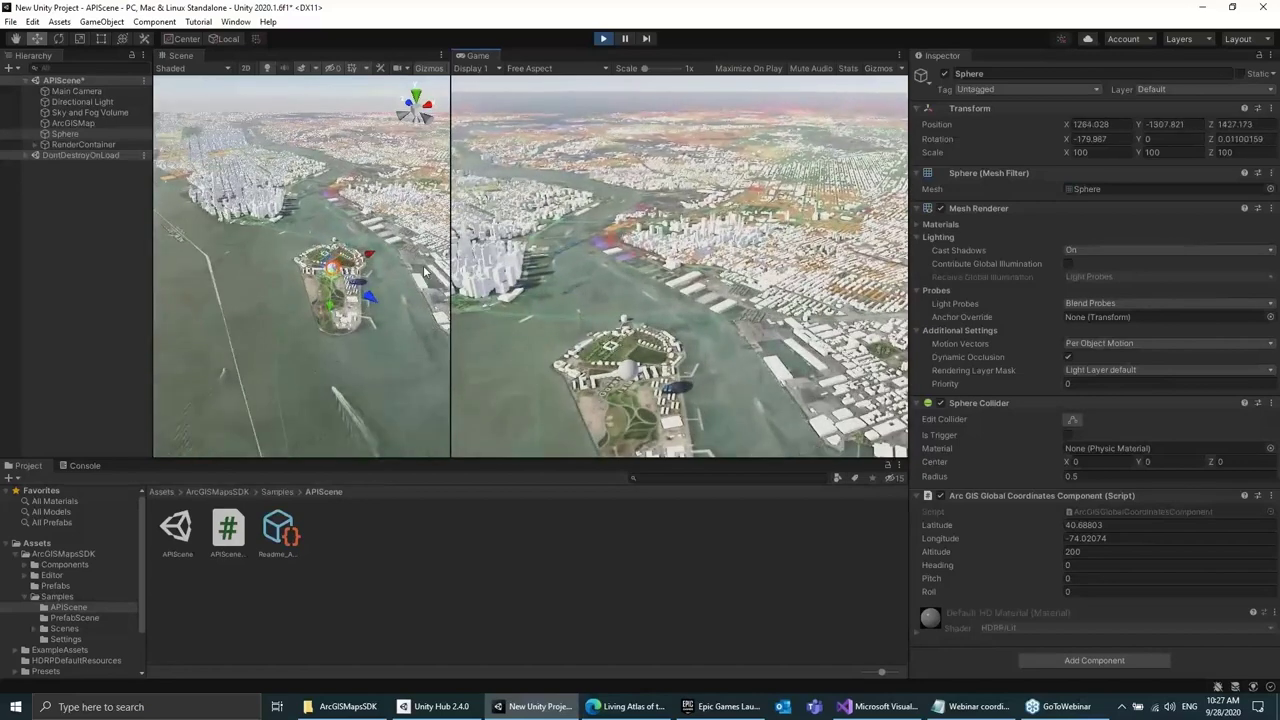
pyautogui.moveTo(662, 350); pyautogui.dragTo(753, 323)
pyautogui.moveTo(744, 321); pyautogui.dragTo(765, 349)
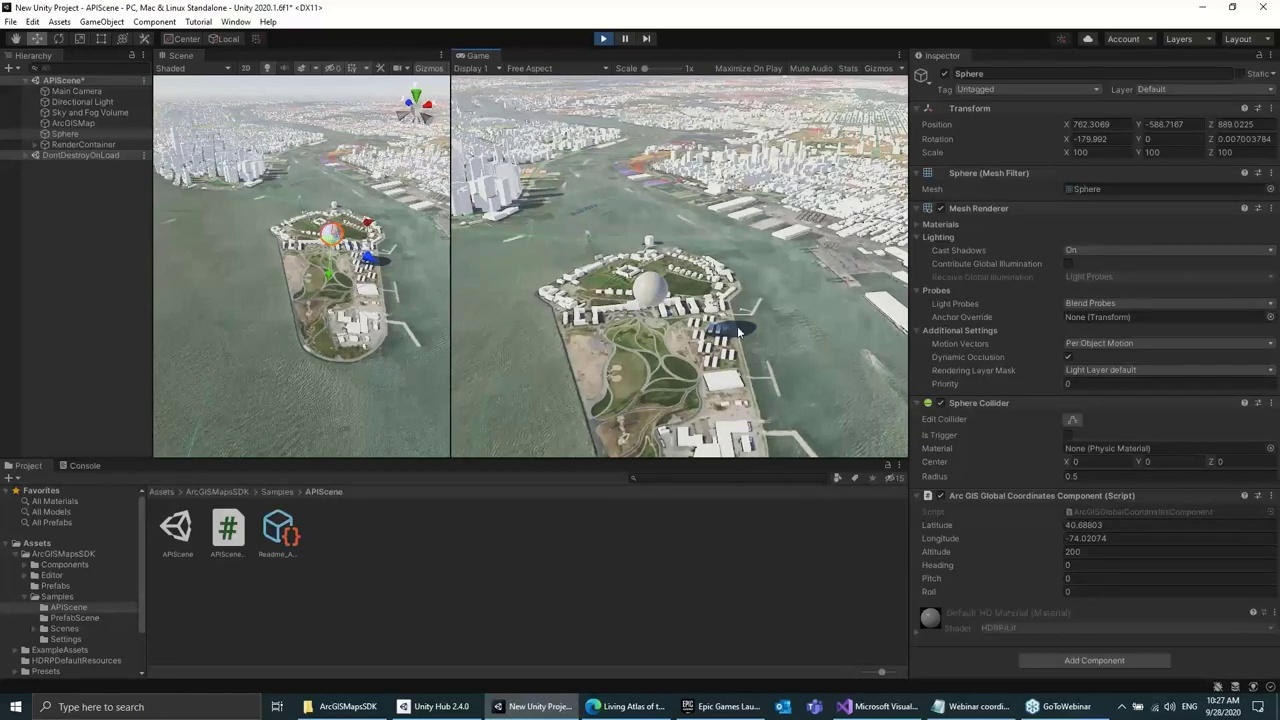
pyautogui.moveTo(820, 336); pyautogui.dragTo(770, 324)
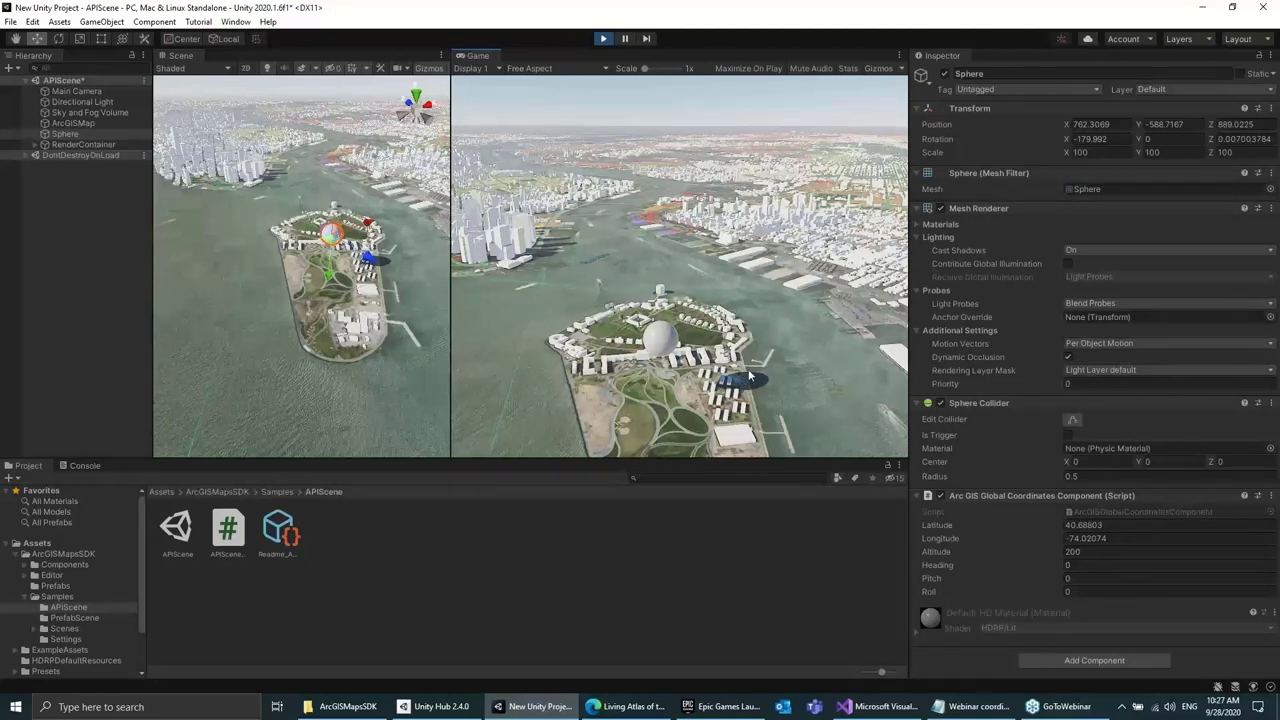
pyautogui.moveTo(749, 374); pyautogui.dragTo(752, 368)
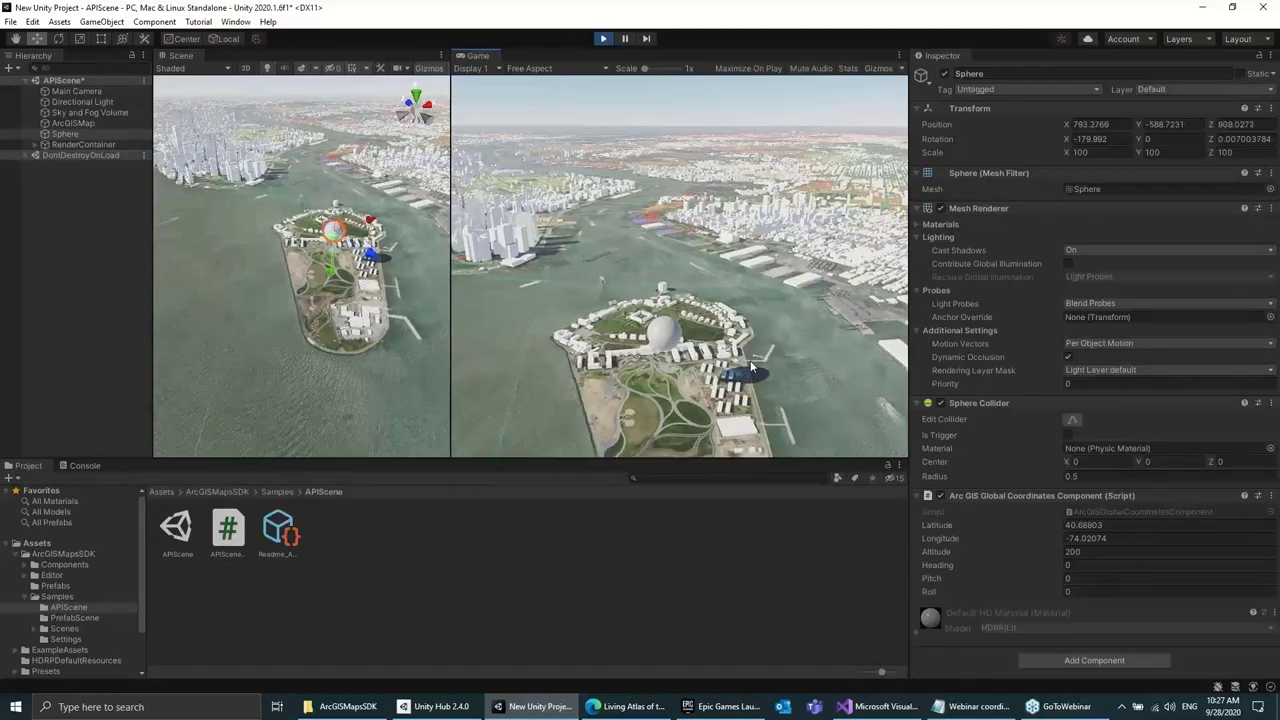
# Stretch the sphere to scale X 200 and Y 300 during the run, look it over, and exit play mode
pyautogui.click(64, 135)
pyautogui.click(1100, 151)
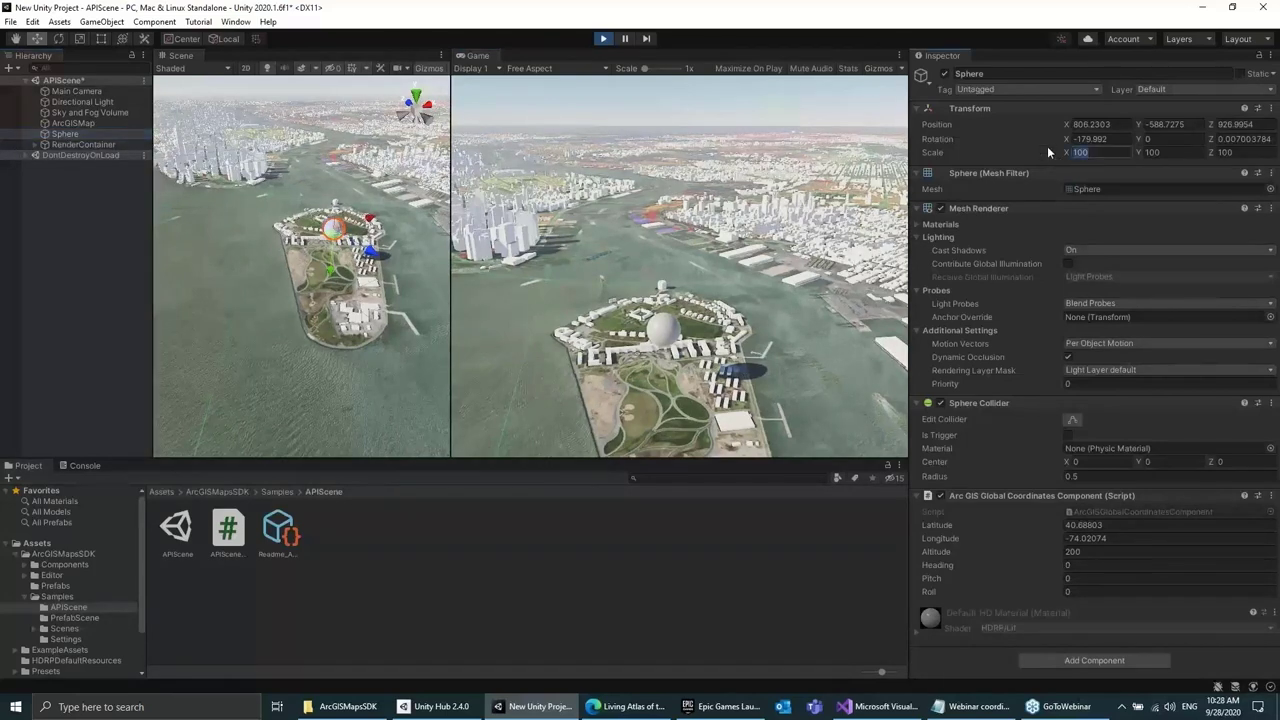
pyautogui.write('200')
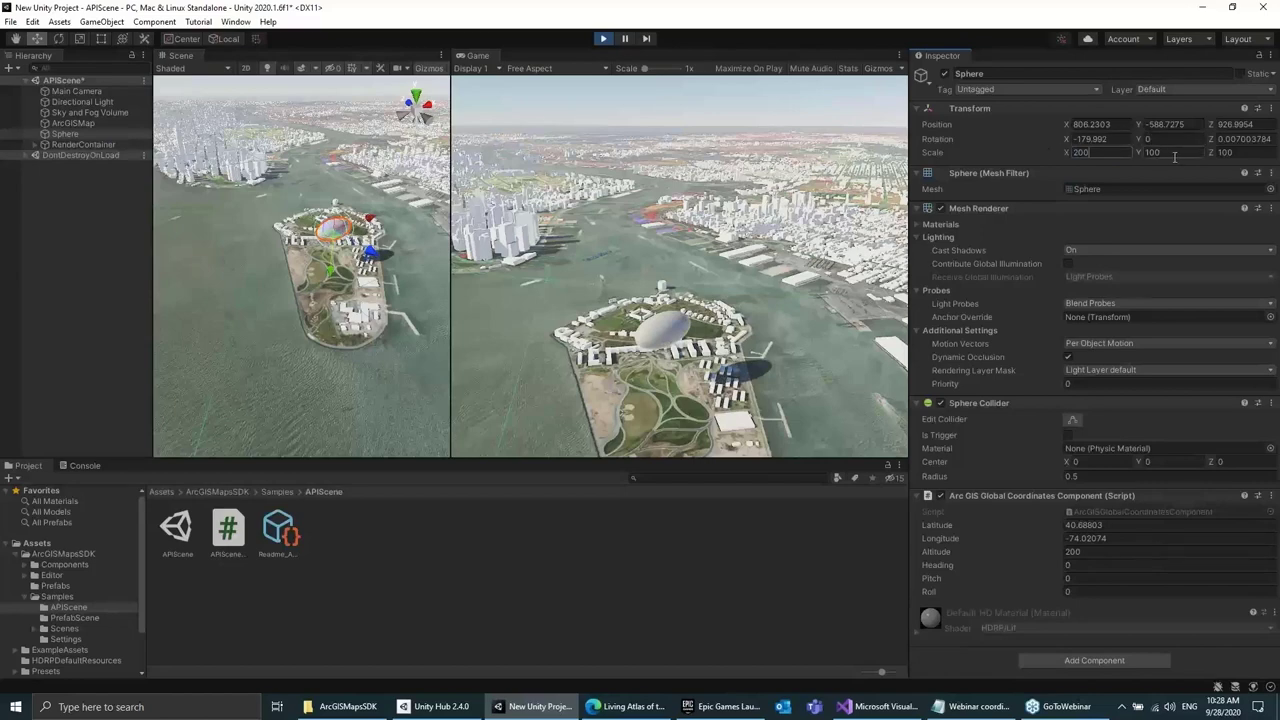
pyautogui.click(1148, 152)
pyautogui.write('20')
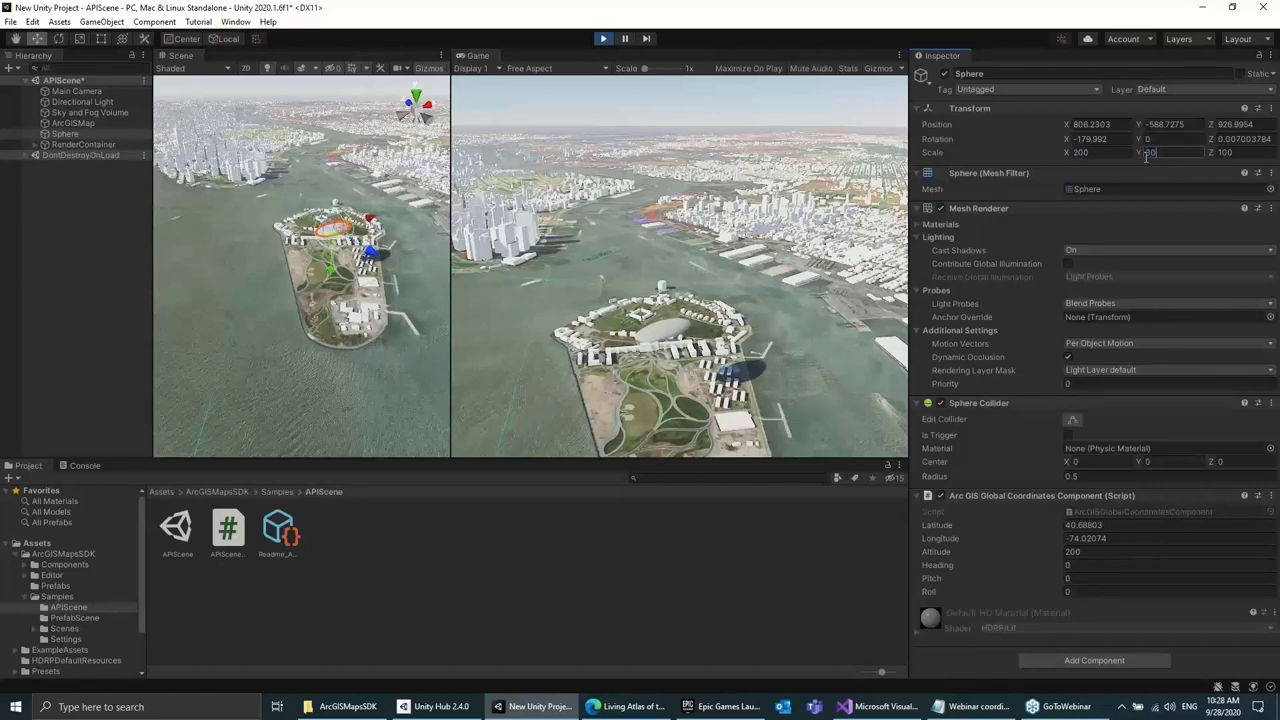
pyautogui.write('0')
pyautogui.click(800, 362)
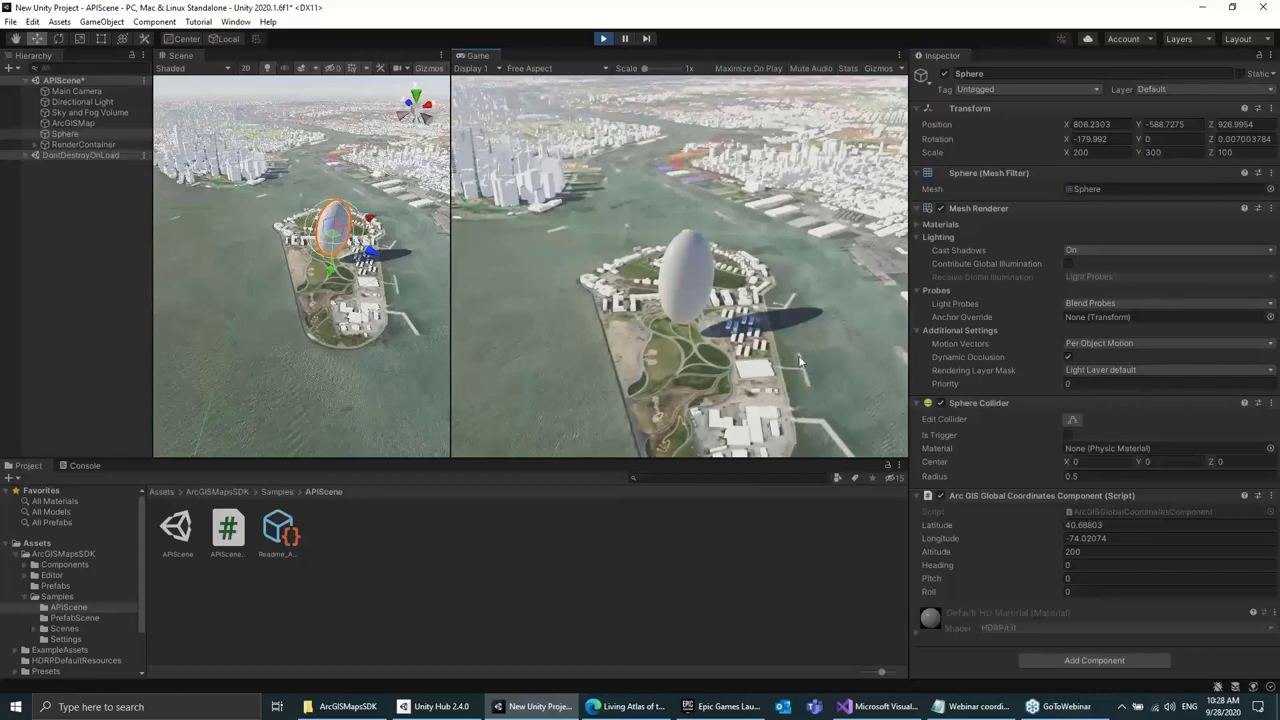
pyautogui.moveTo(800, 362); pyautogui.dragTo(841, 341)
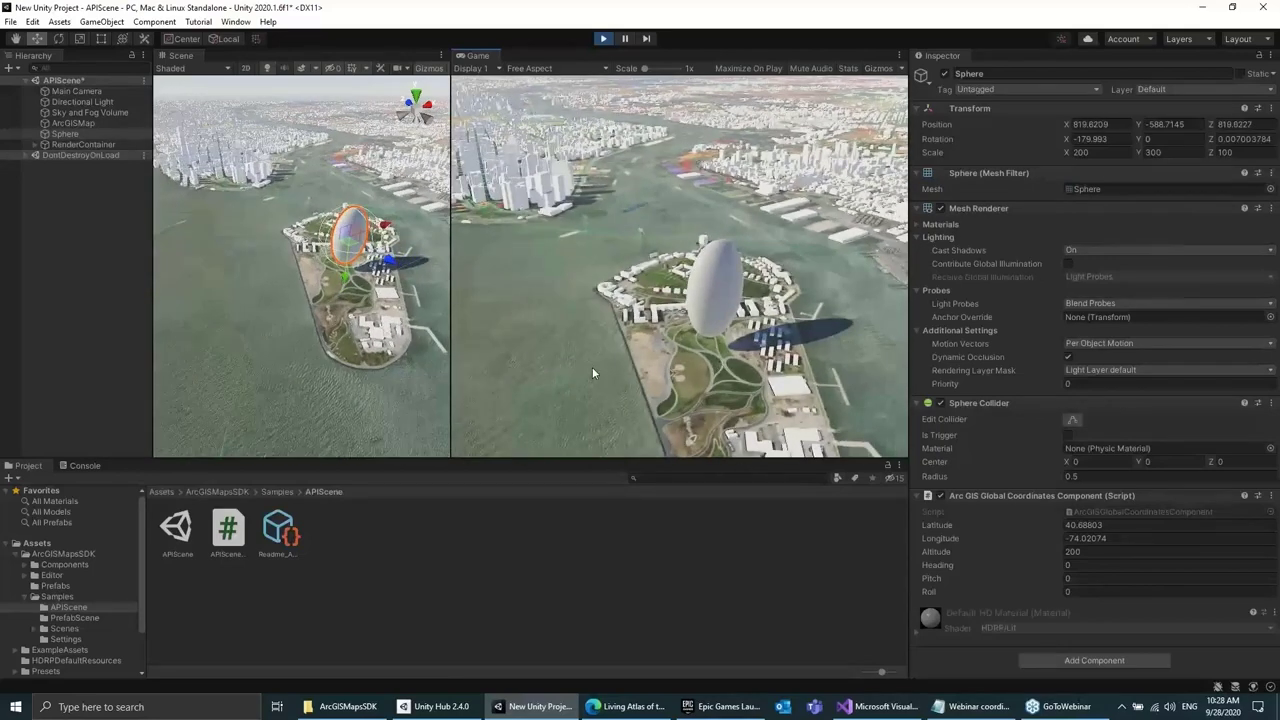
pyautogui.moveTo(593, 373); pyautogui.dragTo(662, 366)
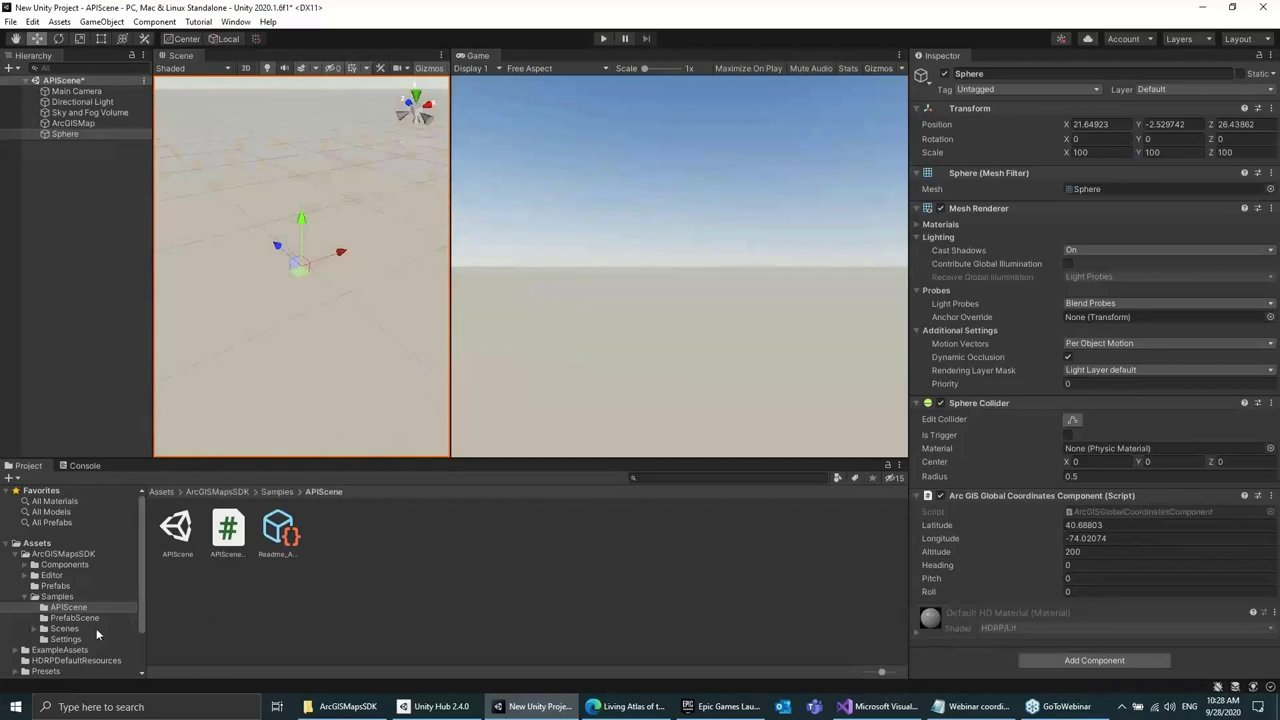
# Open the PrefabScene sample scene from the ArcGISMapsSDK samples, discarding the changes made to APIScene
pyautogui.click(72, 618)
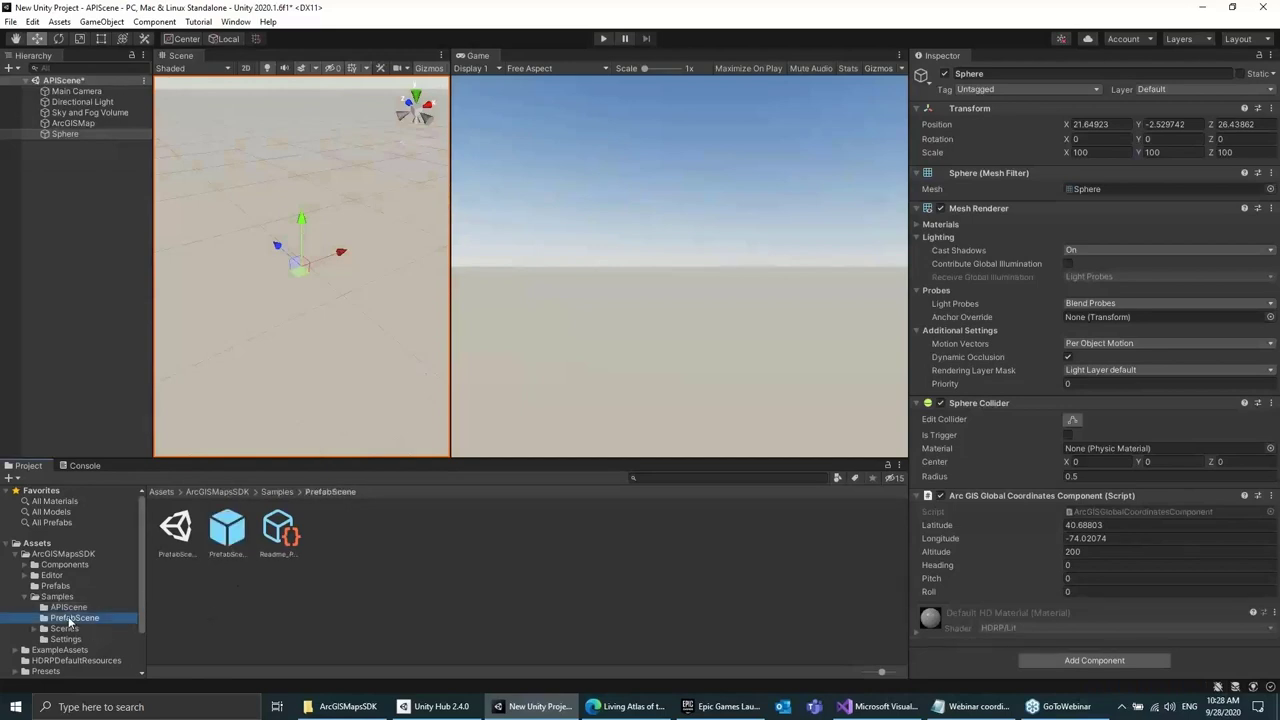
pyautogui.doubleClick(180, 532)
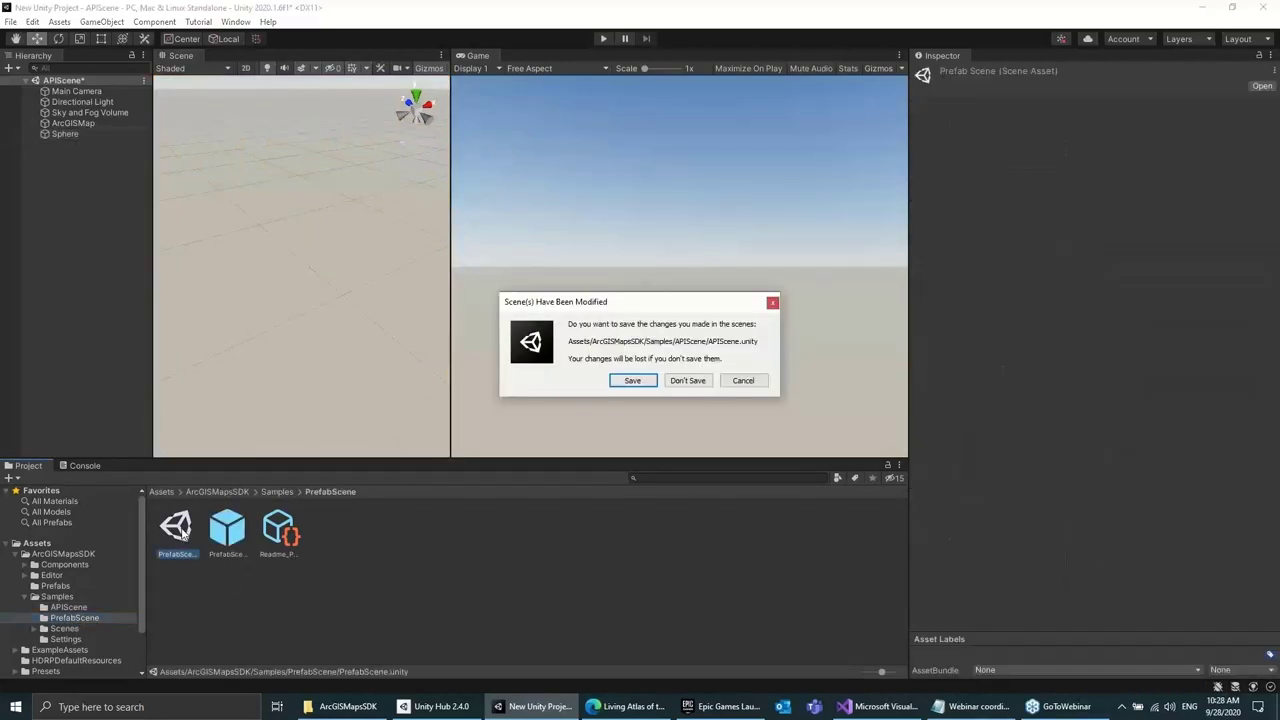
pyautogui.click(680, 380)
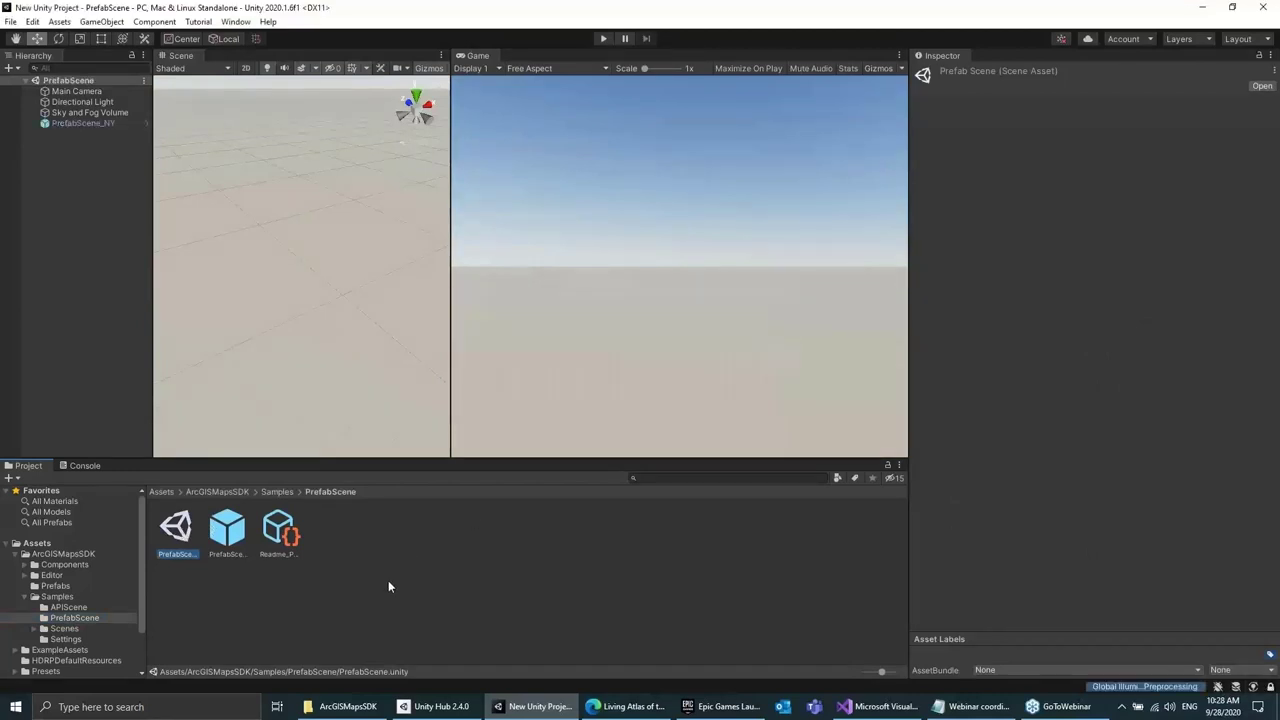
# Select the PrefabScene_NY object and review its ArcGIS Controller settings, from scene mode and camera down to base map, data and layers
pyautogui.click(76, 122)
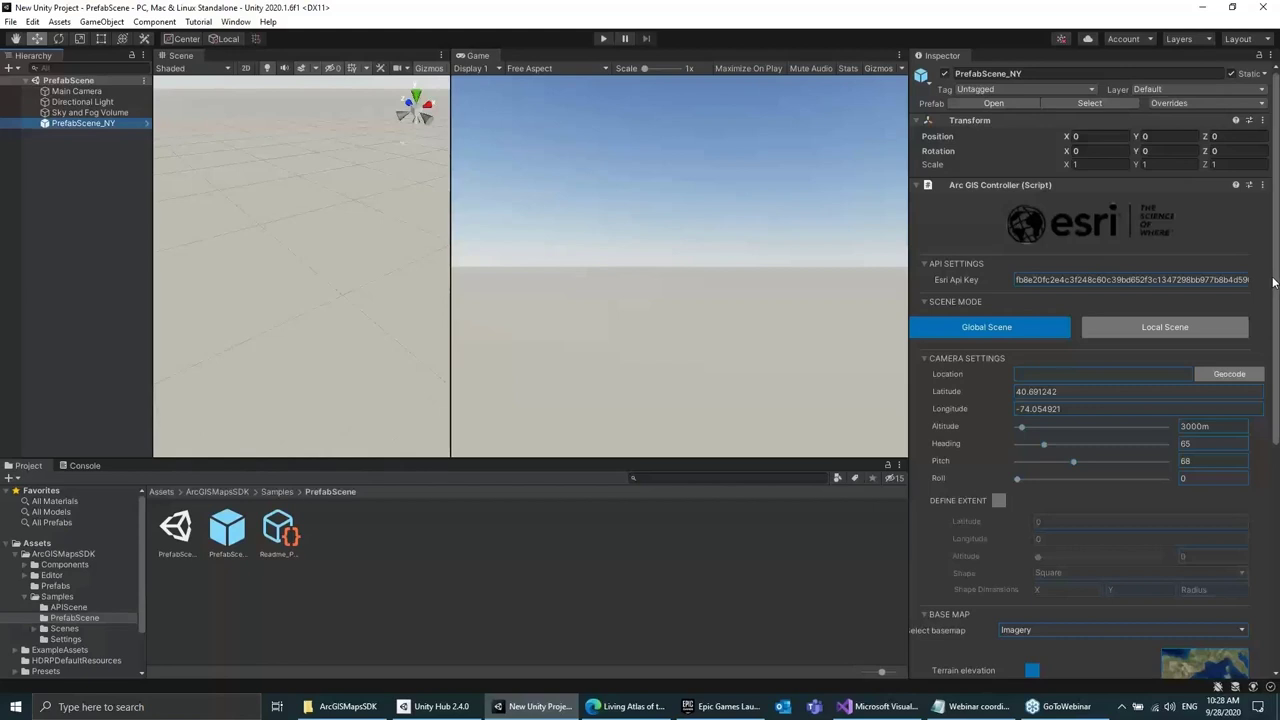
pyautogui.moveTo(1277, 283); pyautogui.dragTo(1277, 337)
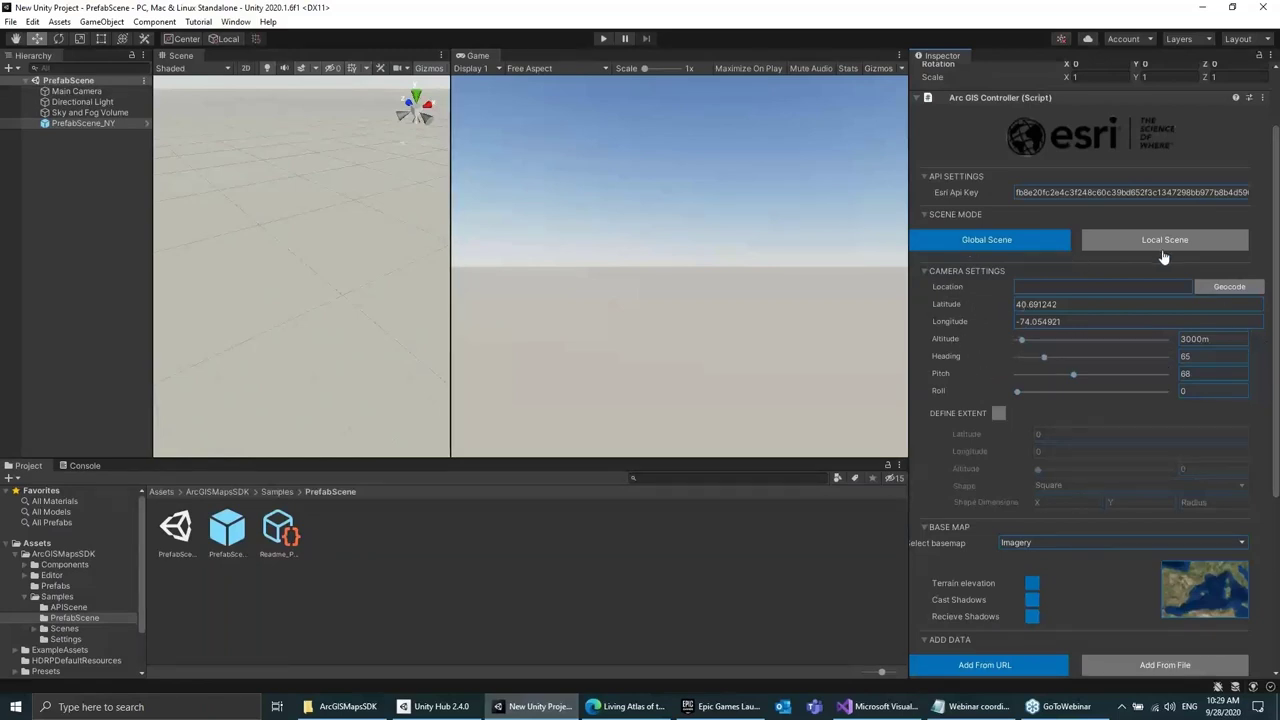
pyautogui.scroll(-5, 1008, 381)
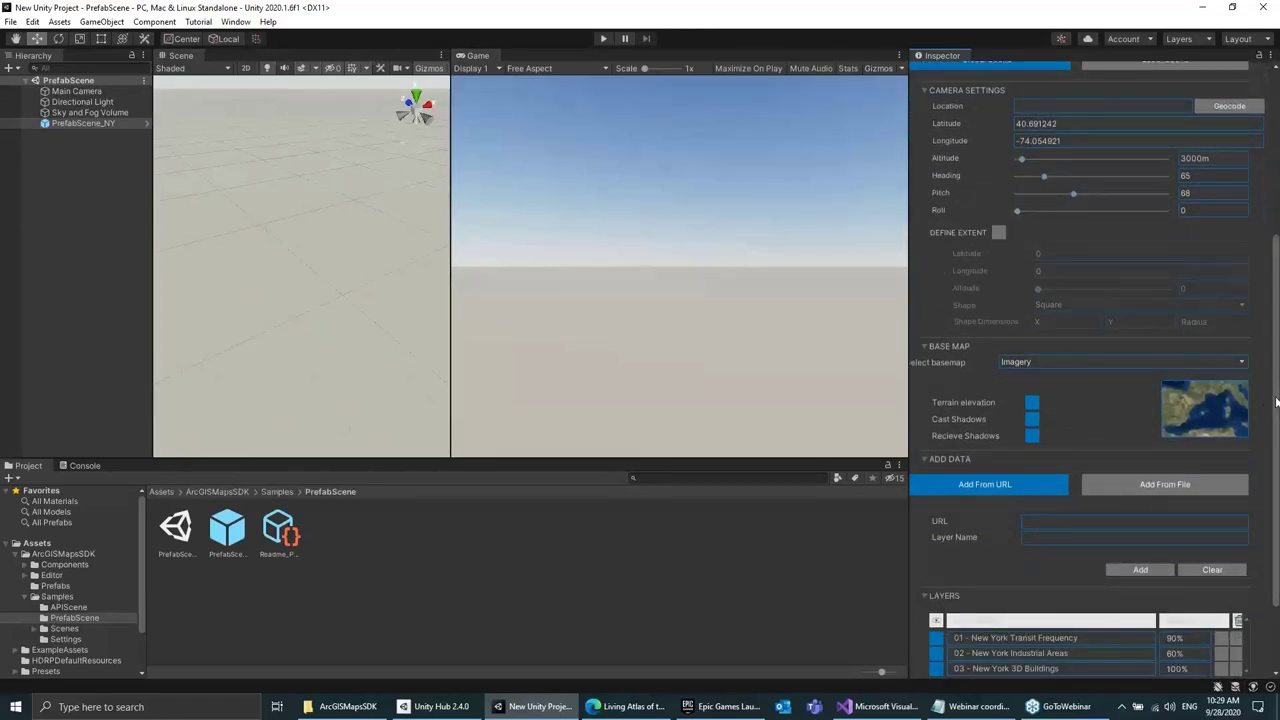
pyautogui.scroll(-3, 975, 570)
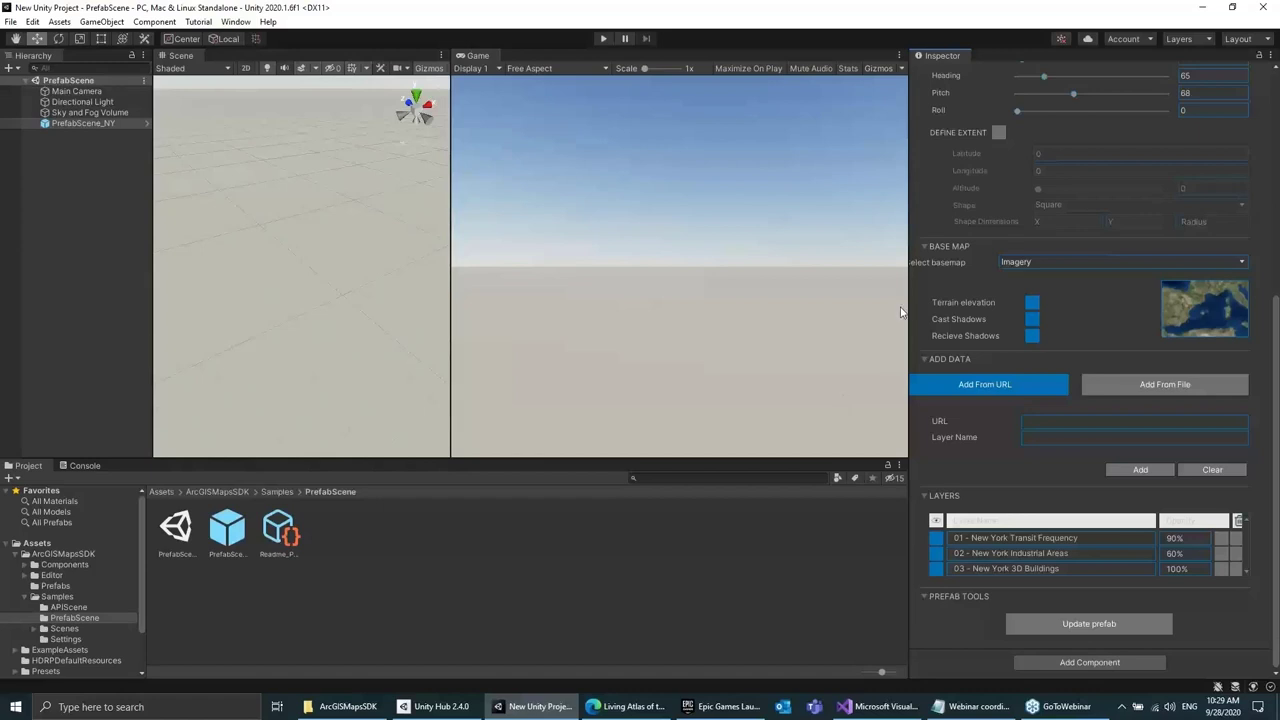
# Close the Unity project, switch to the Epic Games Launcher and launch Unreal Engine 4.25.3, minimizing the SteamVR window
pyautogui.click(1262, 10)
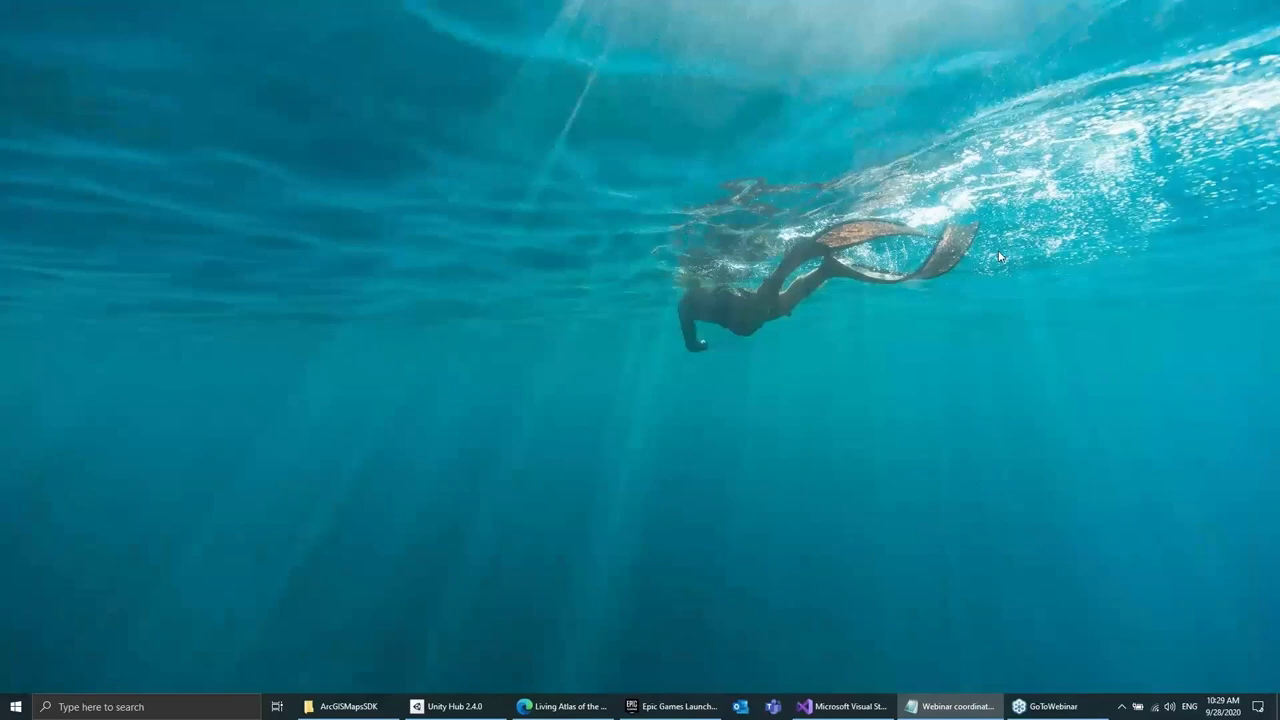
pyautogui.click(669, 708)
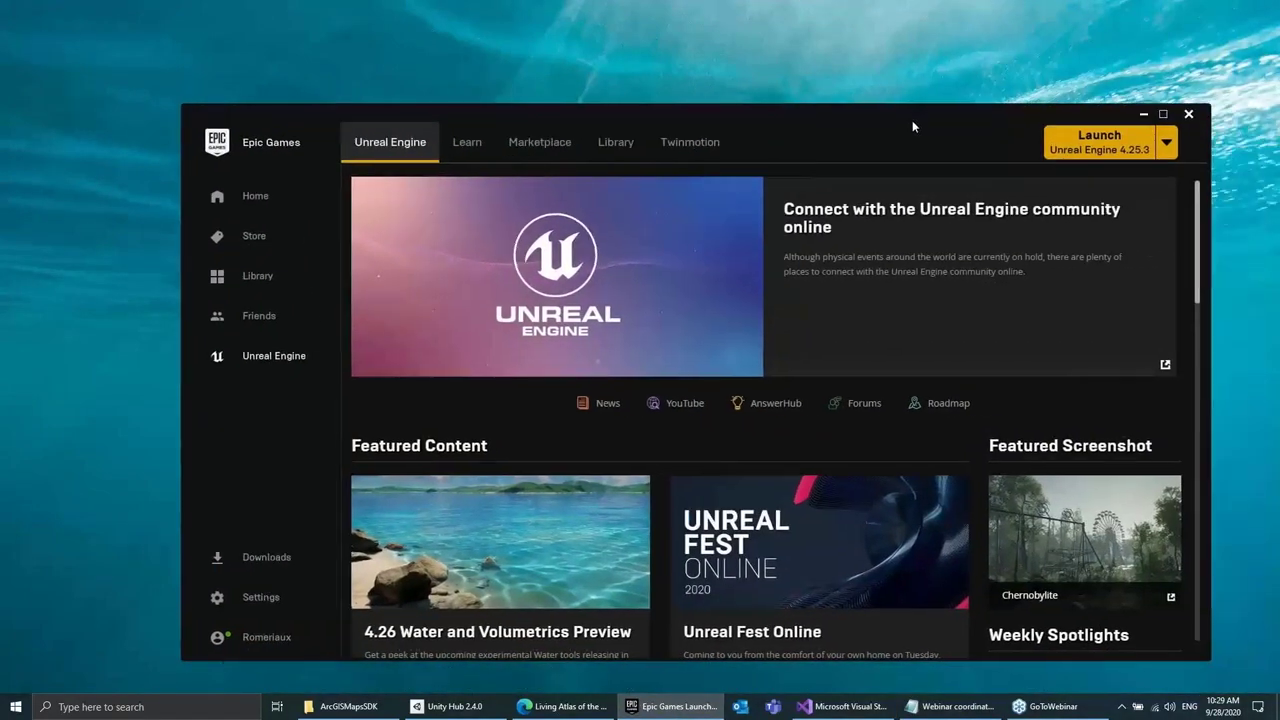
pyautogui.moveTo(912, 120); pyautogui.dragTo(867, 76)
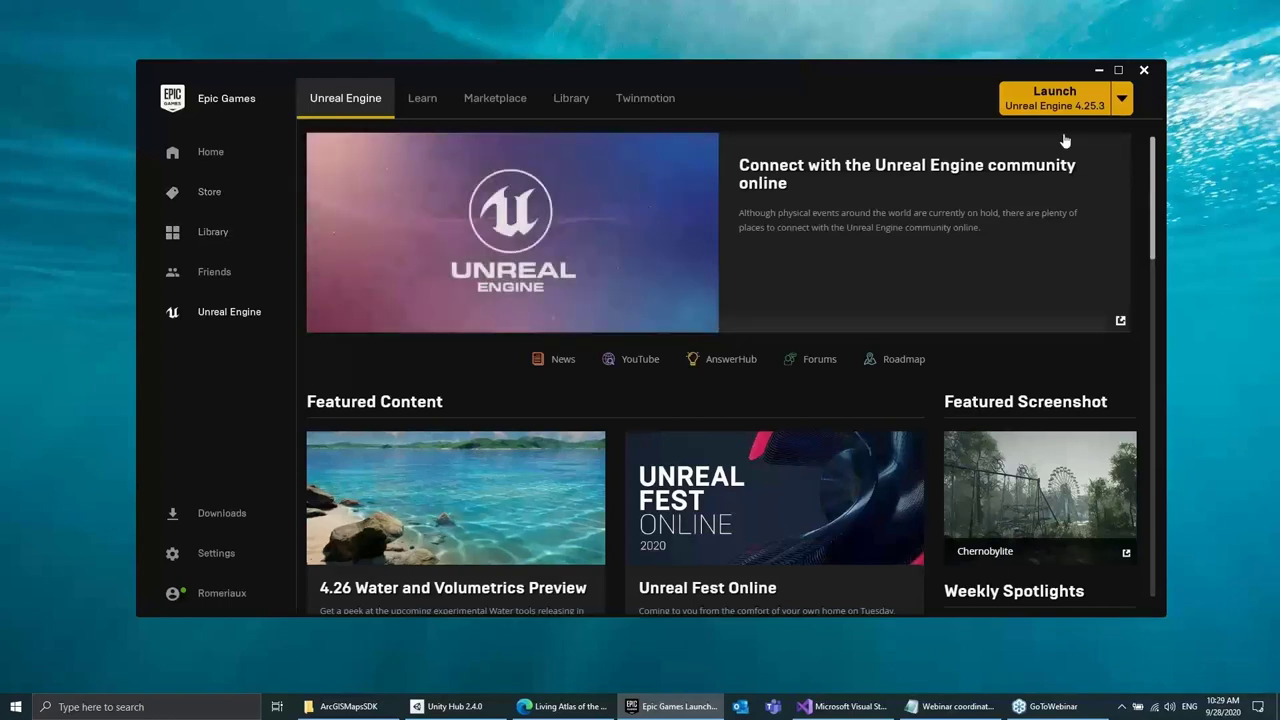
pyautogui.click(1122, 98)
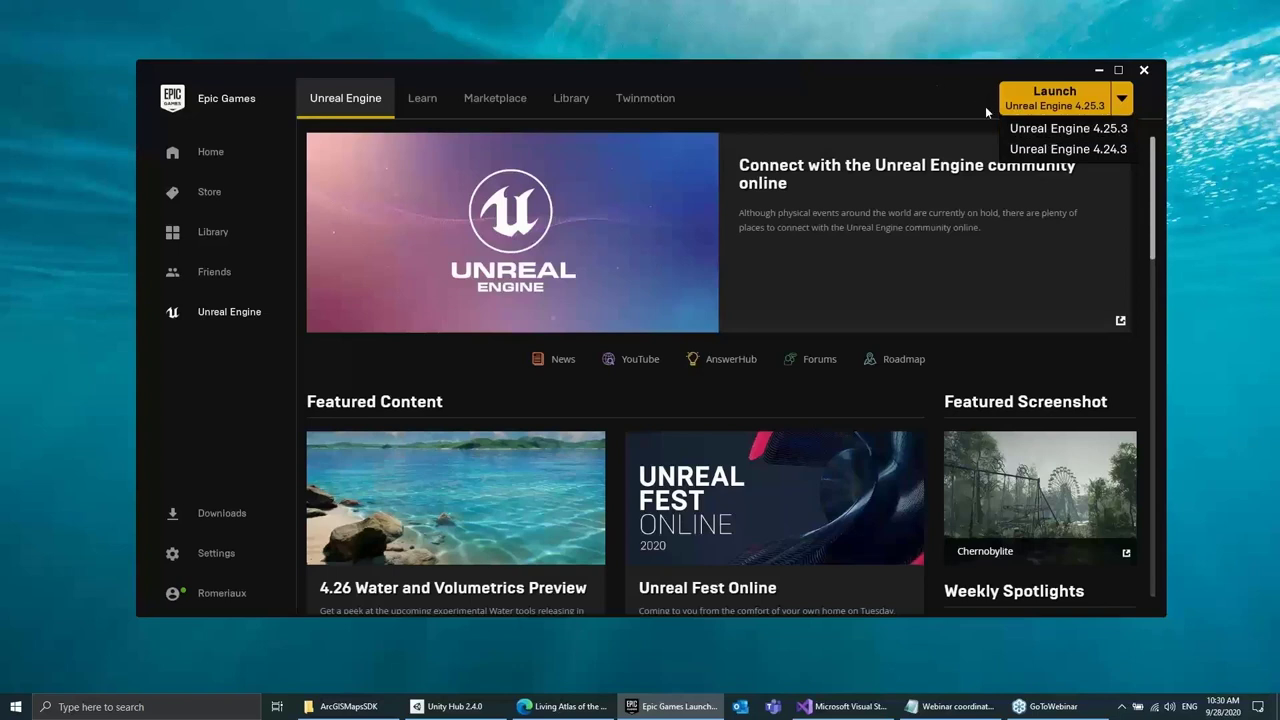
pyautogui.click(959, 94)
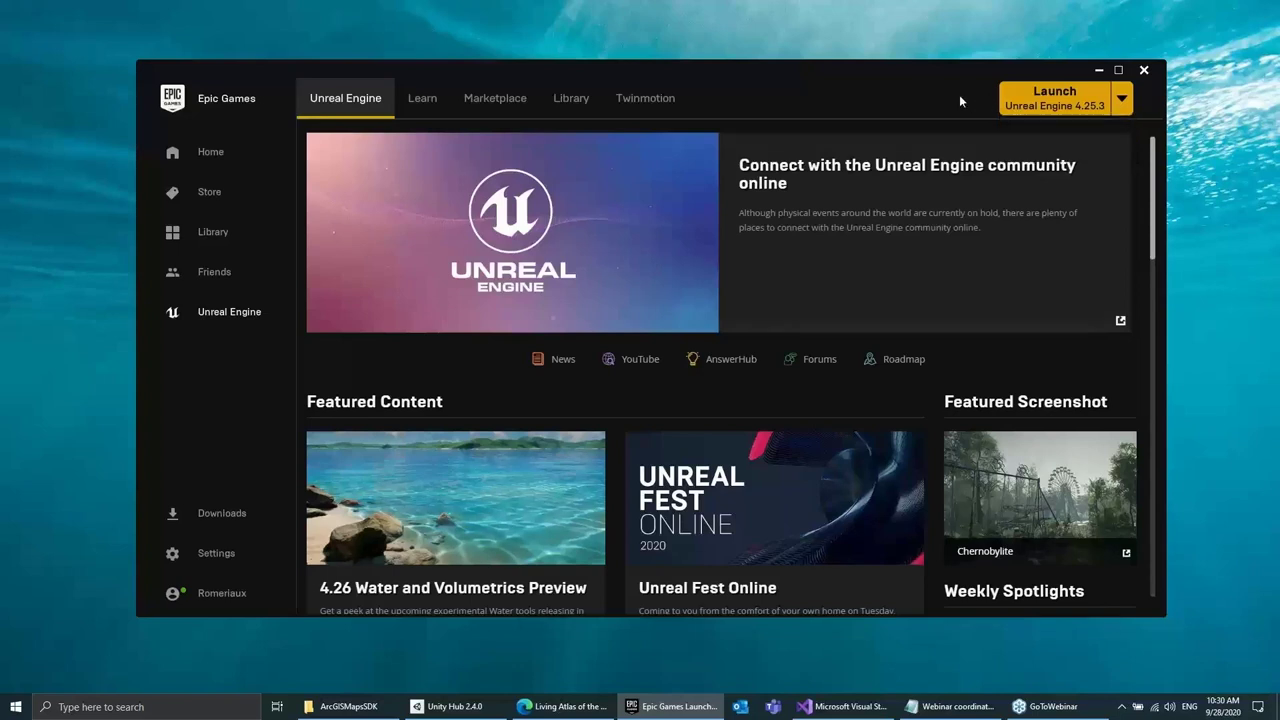
pyautogui.click(1066, 103)
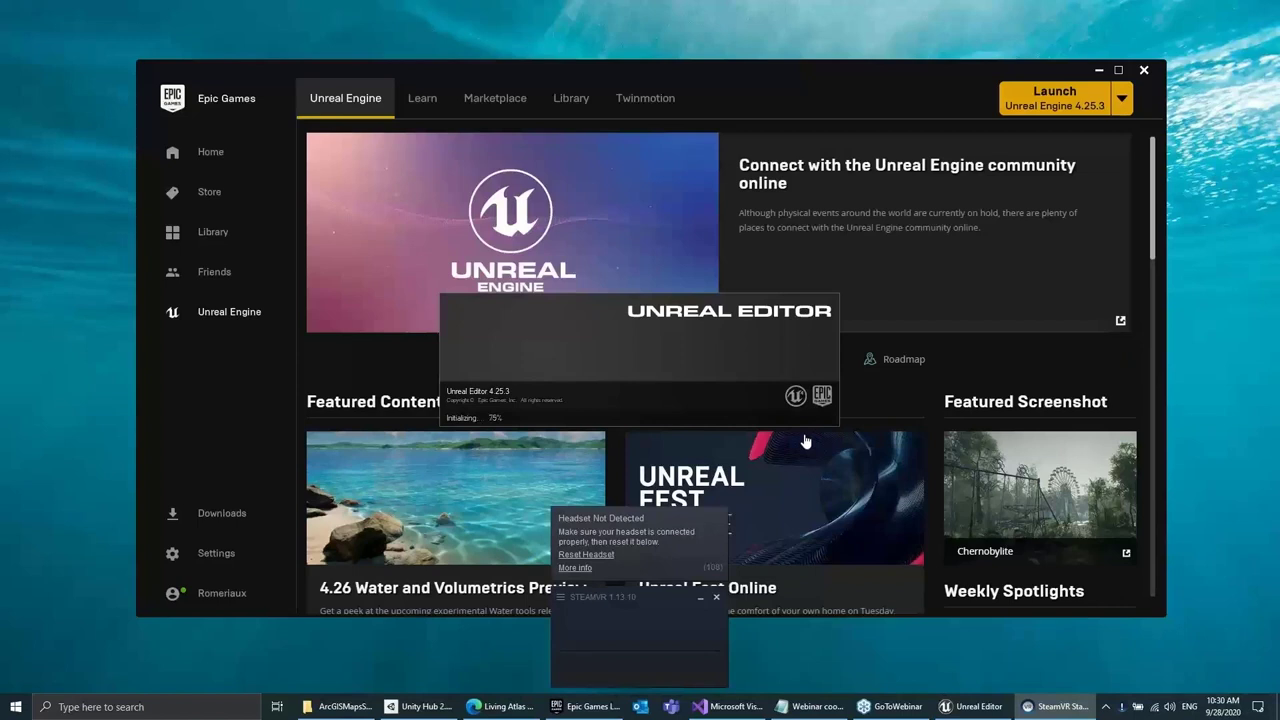
pyautogui.click(700, 600)
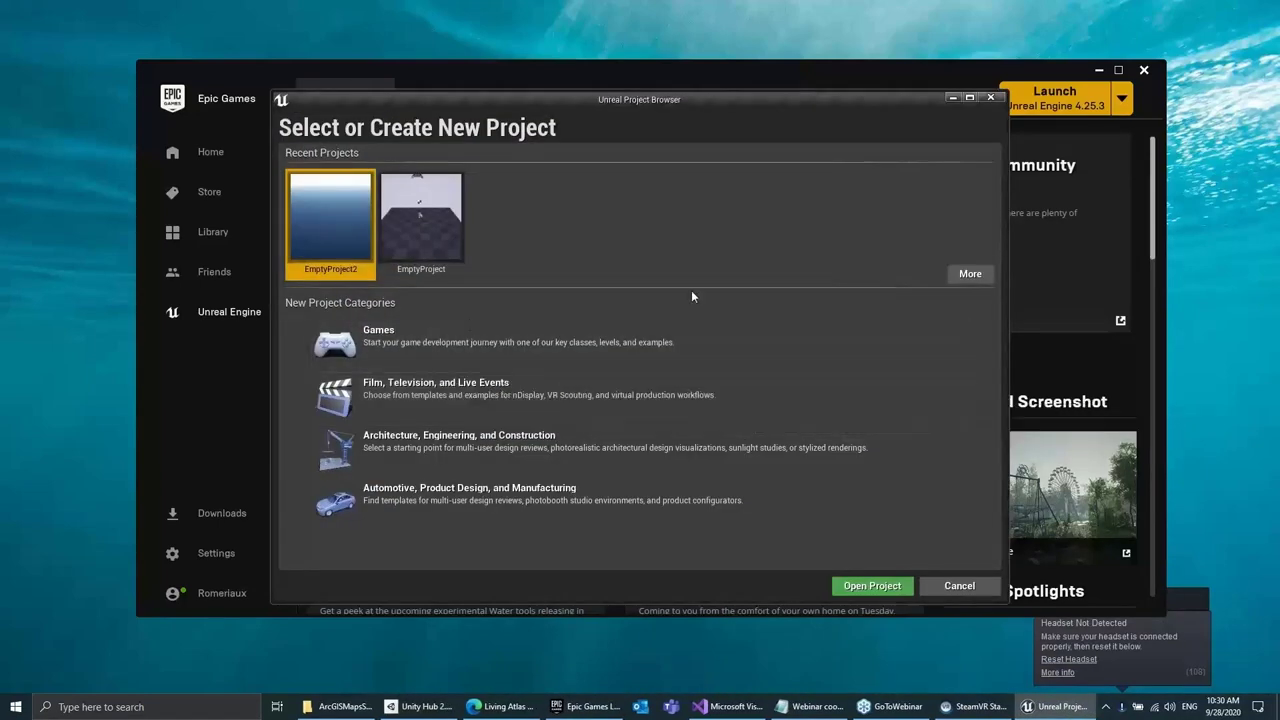
# Review the project settings for a new Games project with the Blank template, including the Blueprint or C++ choice, and cancel its creation
pyautogui.click(427, 338)
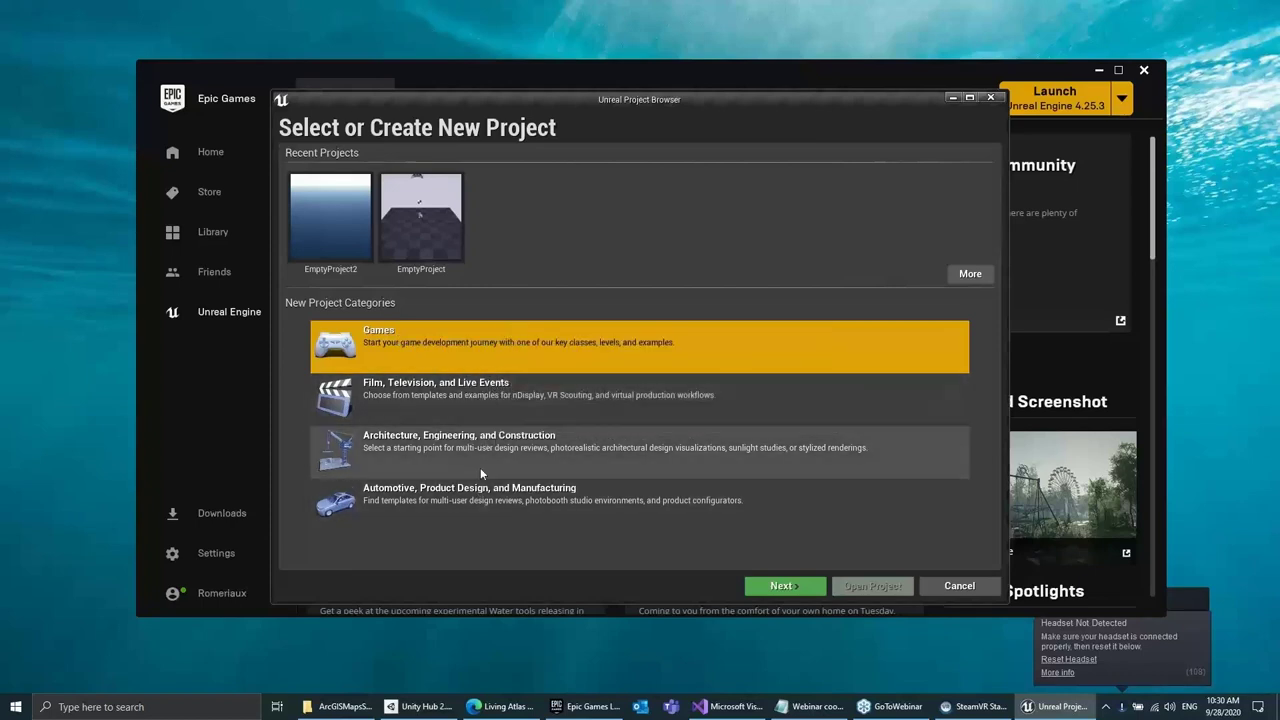
pyautogui.click(778, 582)
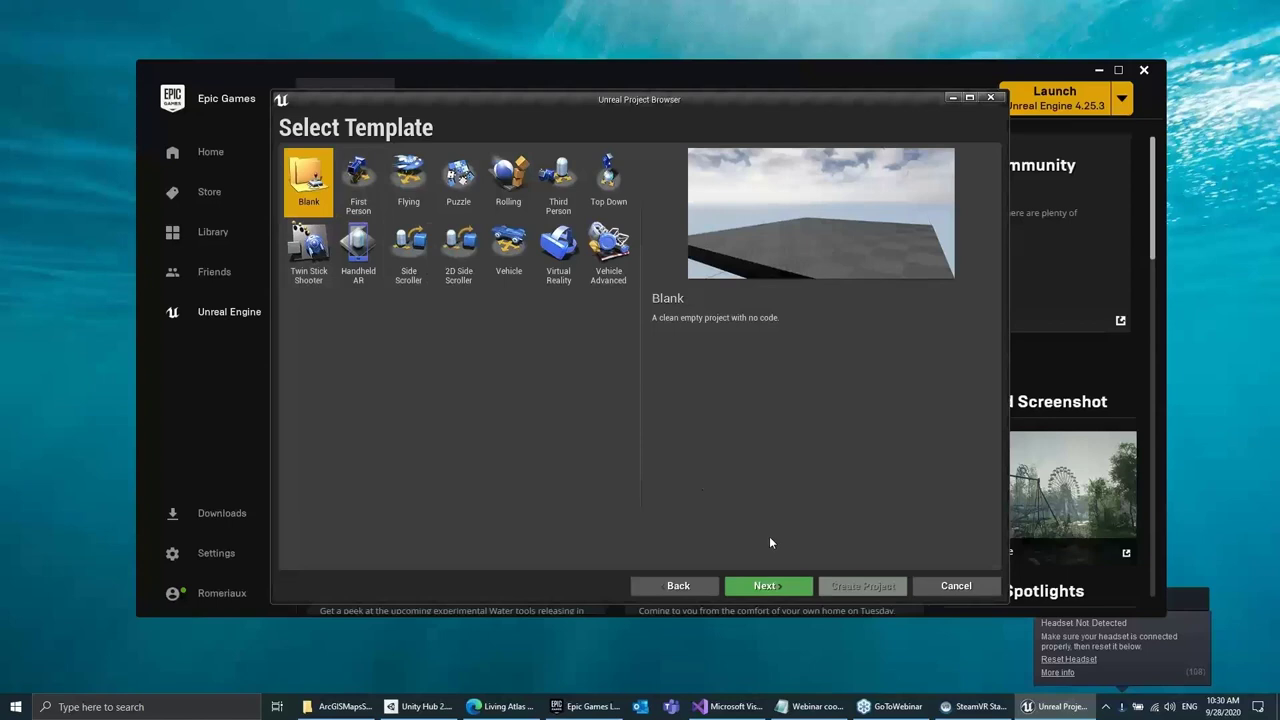
pyautogui.click(771, 589)
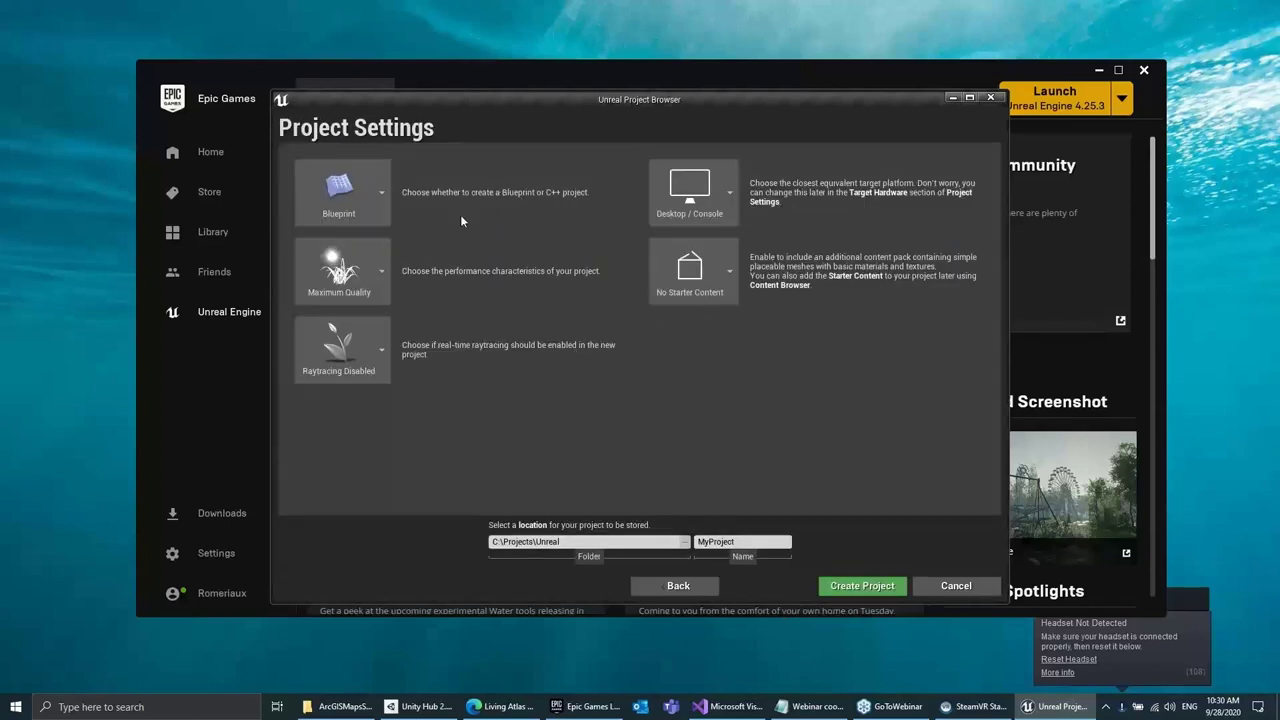
pyautogui.click(379, 193)
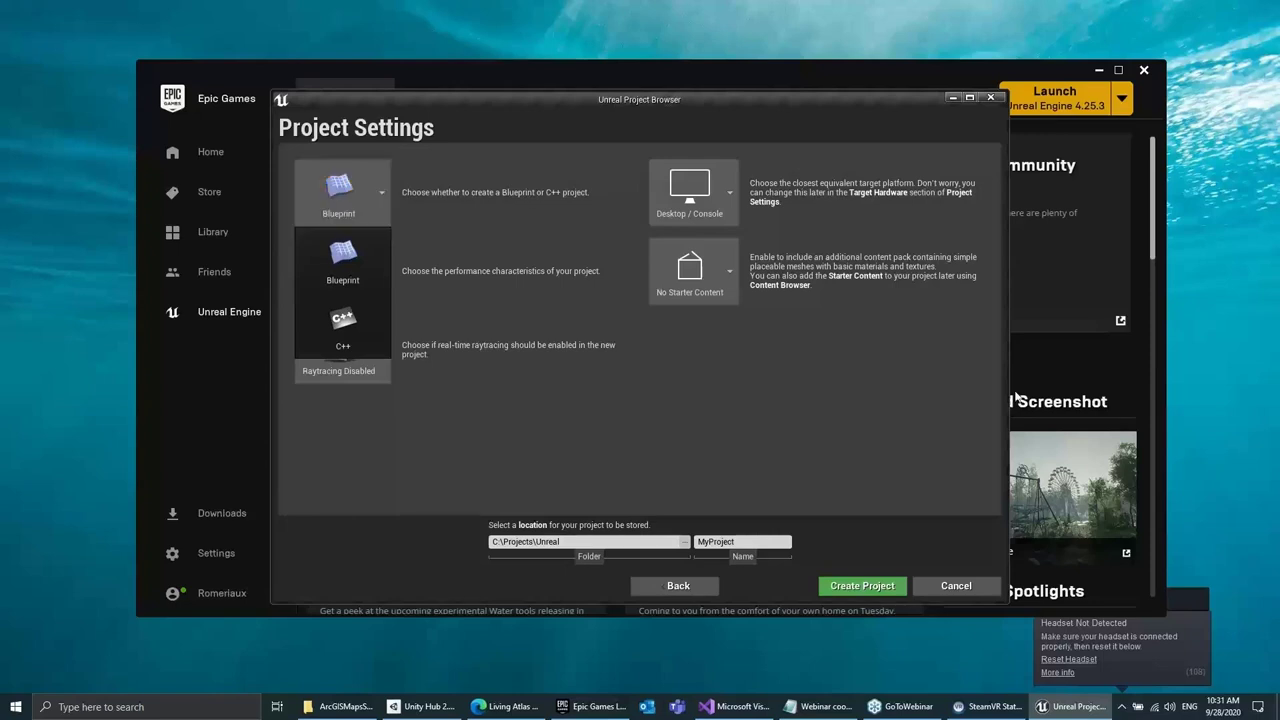
pyautogui.click(956, 586)
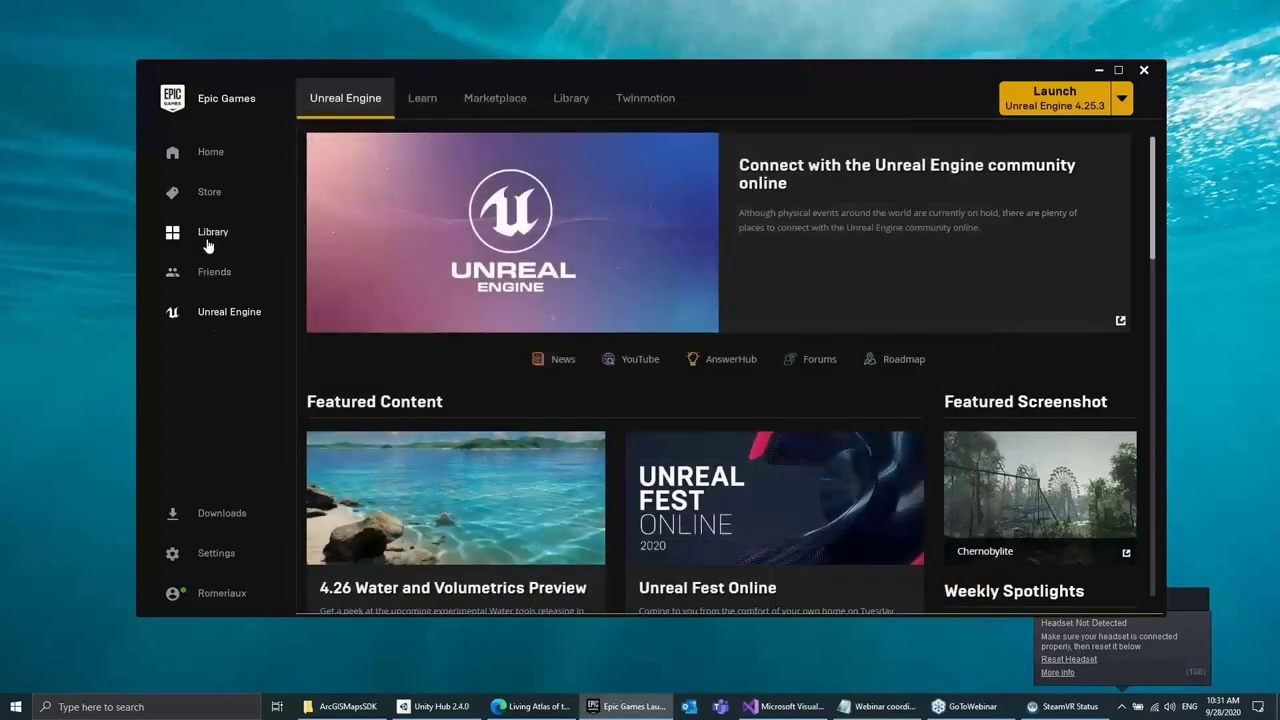
# Show the EmptyProject project from the launcher's library in its folder on disk
pyautogui.click(575, 100)
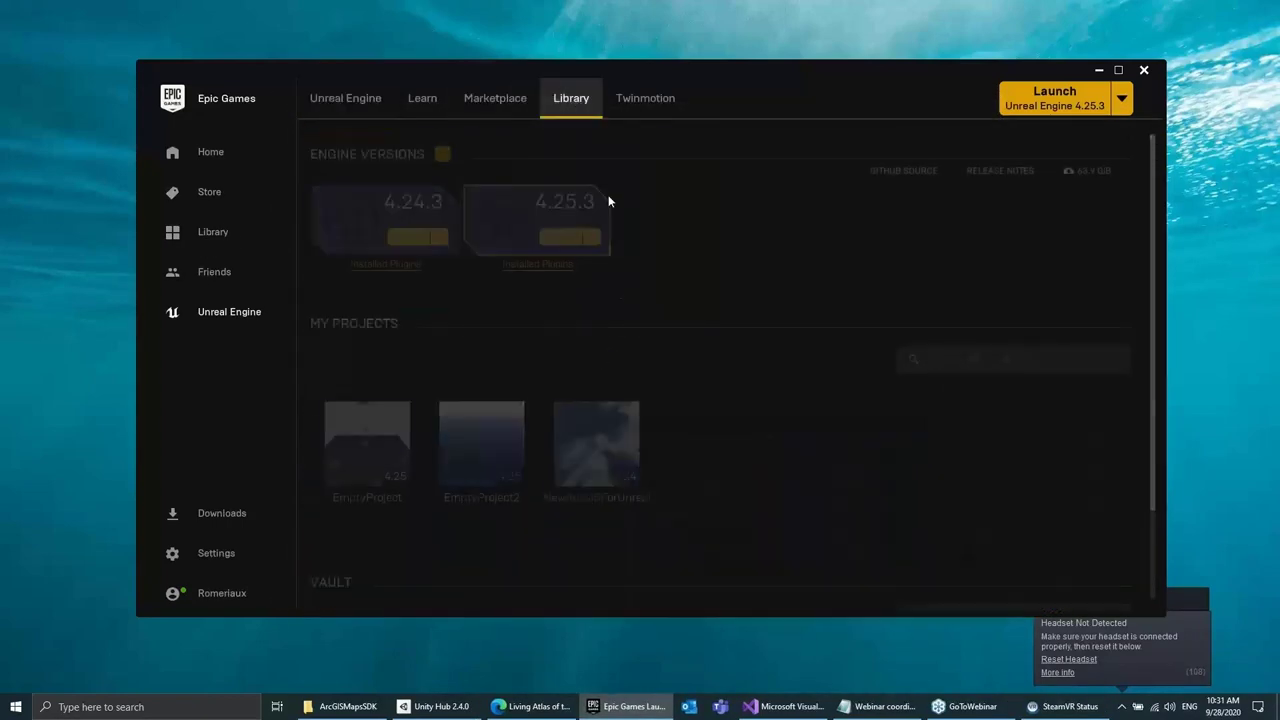
pyautogui.rightClick(375, 443)
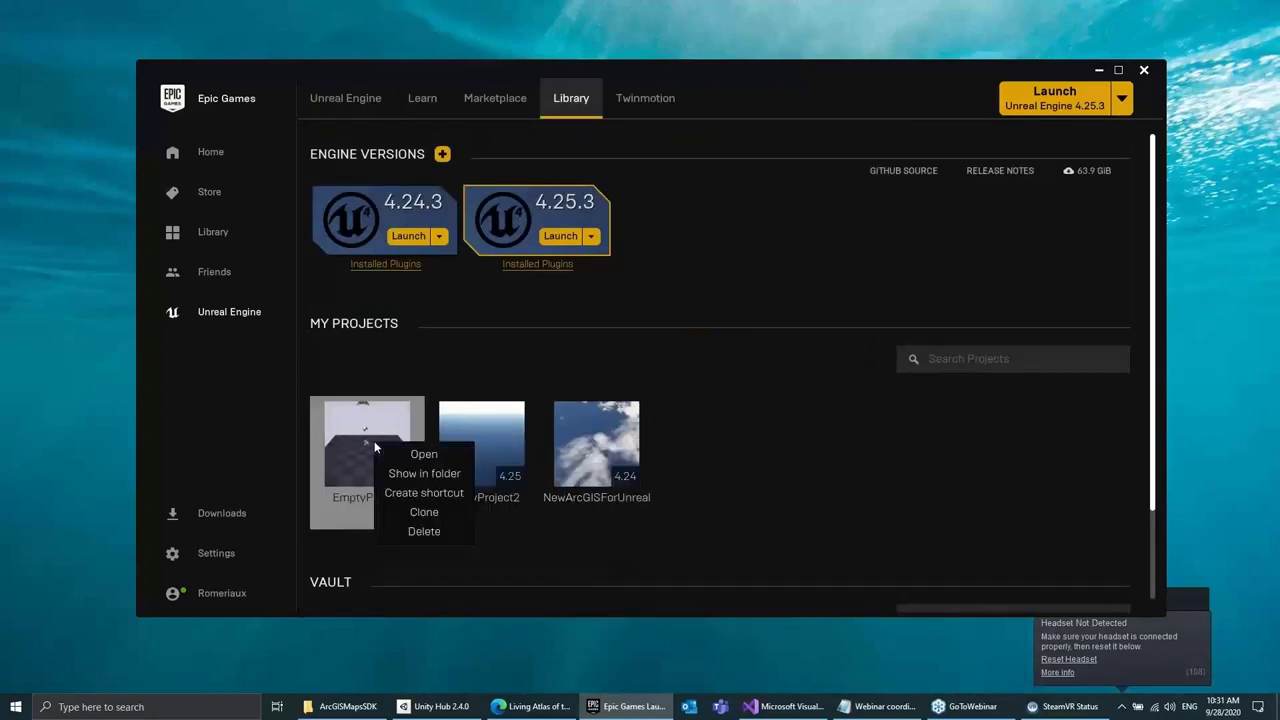
pyautogui.click(420, 474)
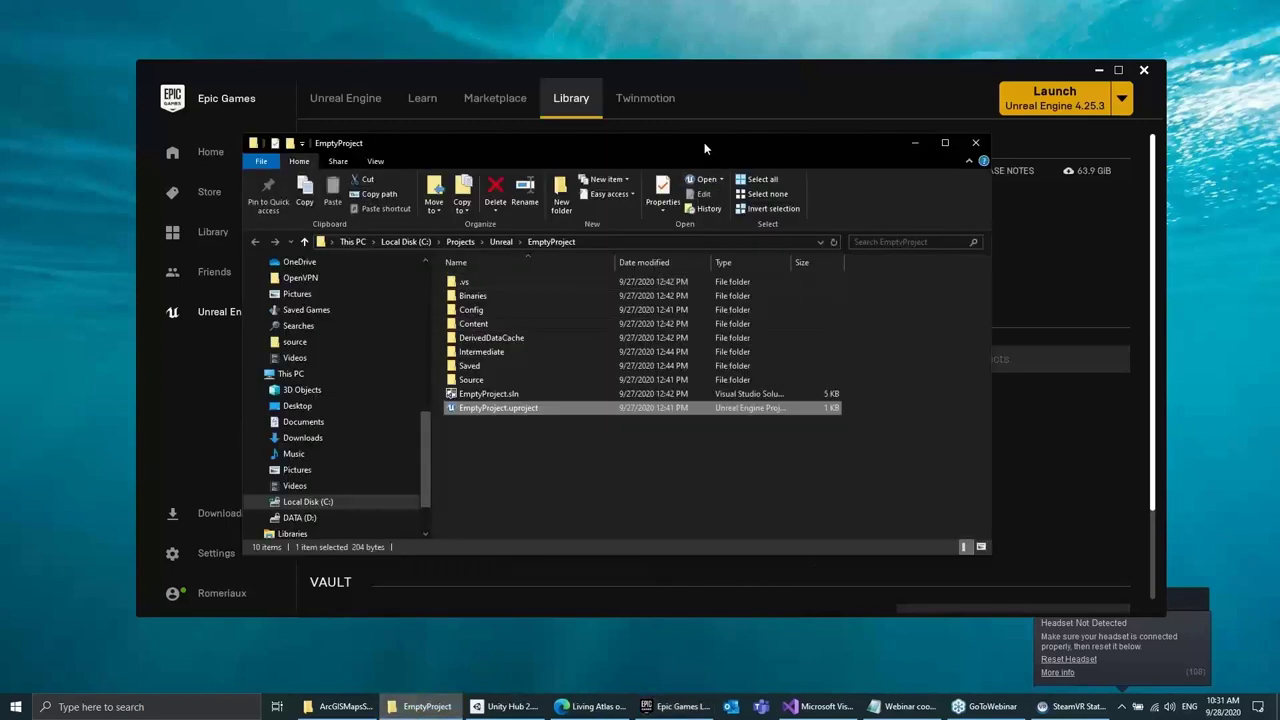
pyautogui.moveTo(704, 142); pyautogui.dragTo(542, 58)
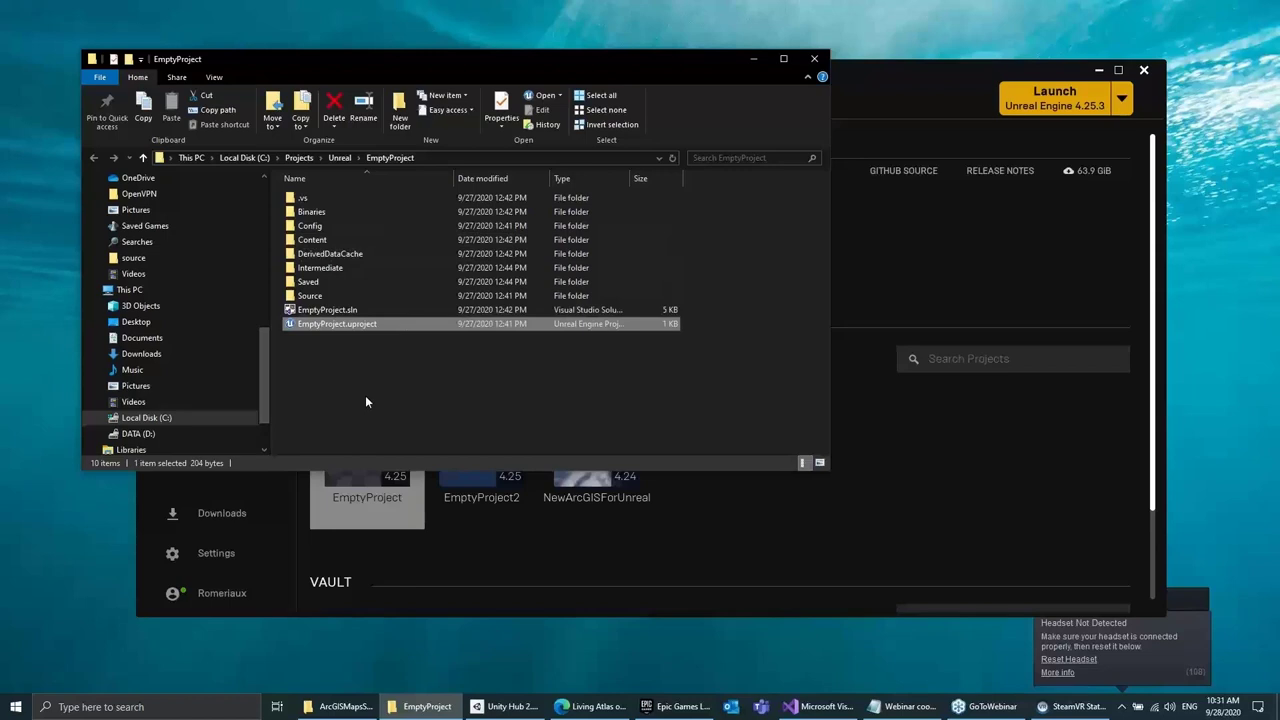
# Create a folder named plugins inside the EmptyProject folder and open it
pyautogui.rightClick(318, 359)
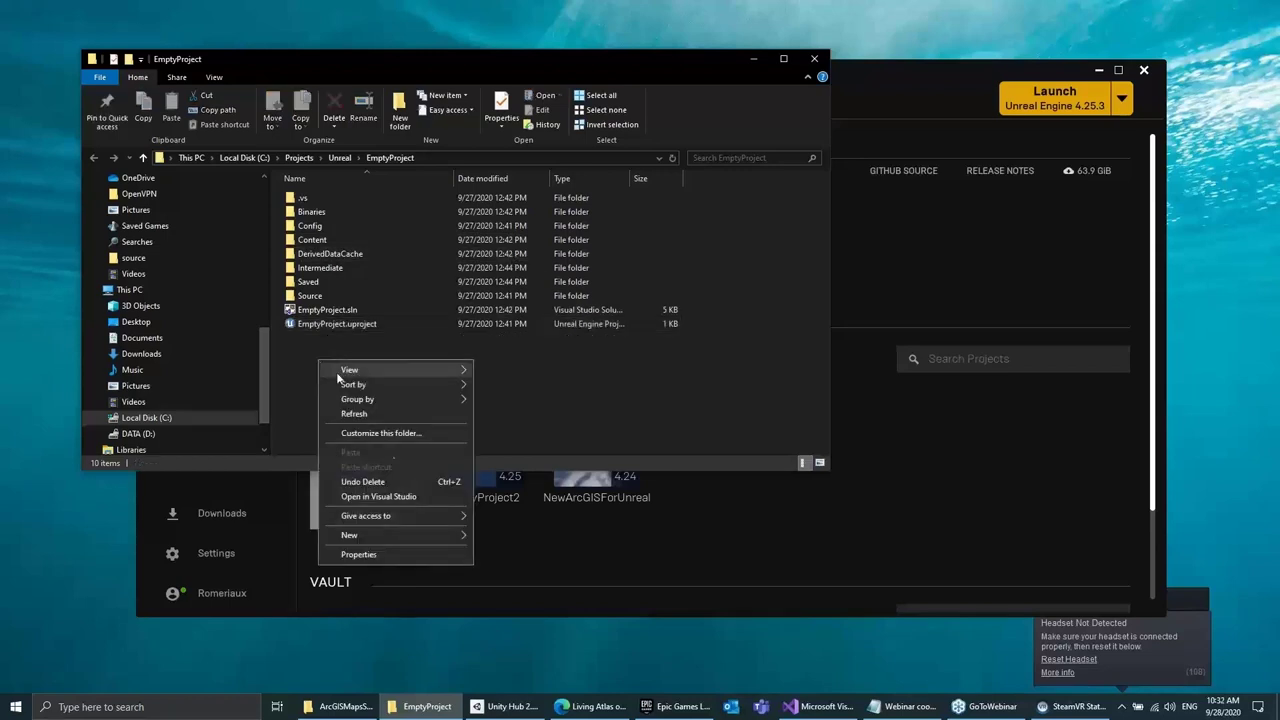
pyautogui.moveTo(394, 537)
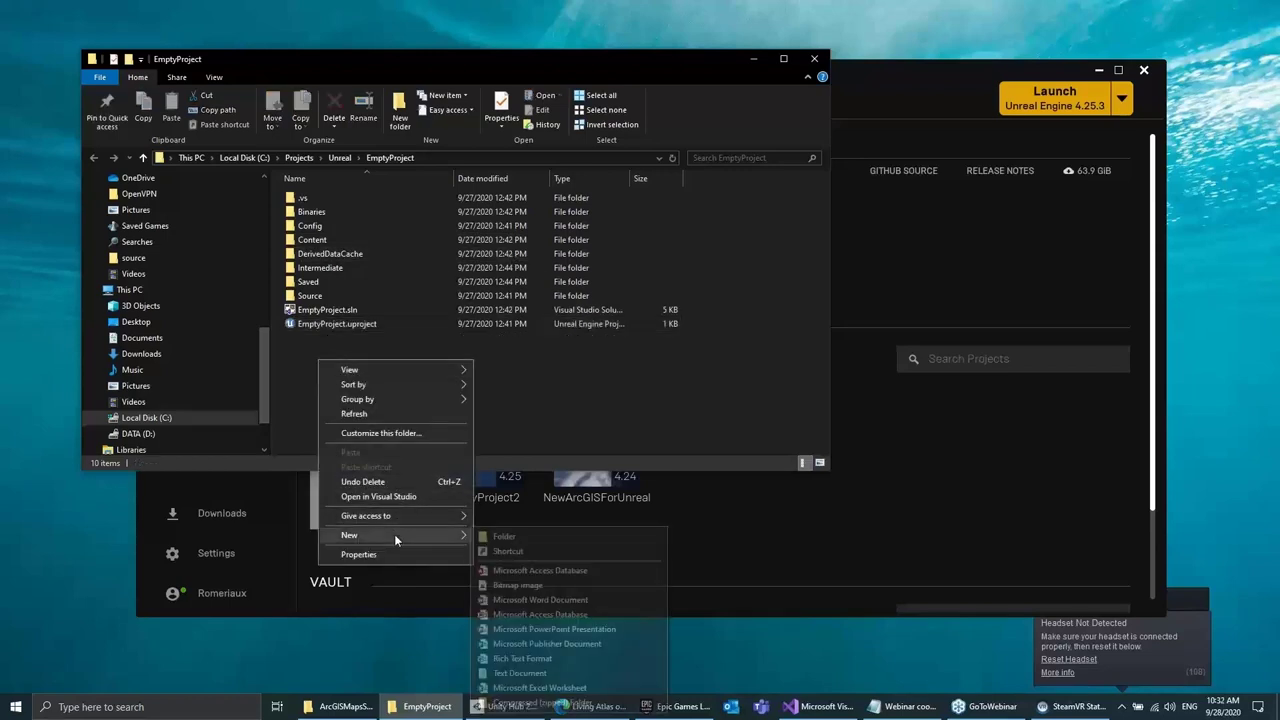
pyautogui.click(512, 538)
pyautogui.write('plugins')
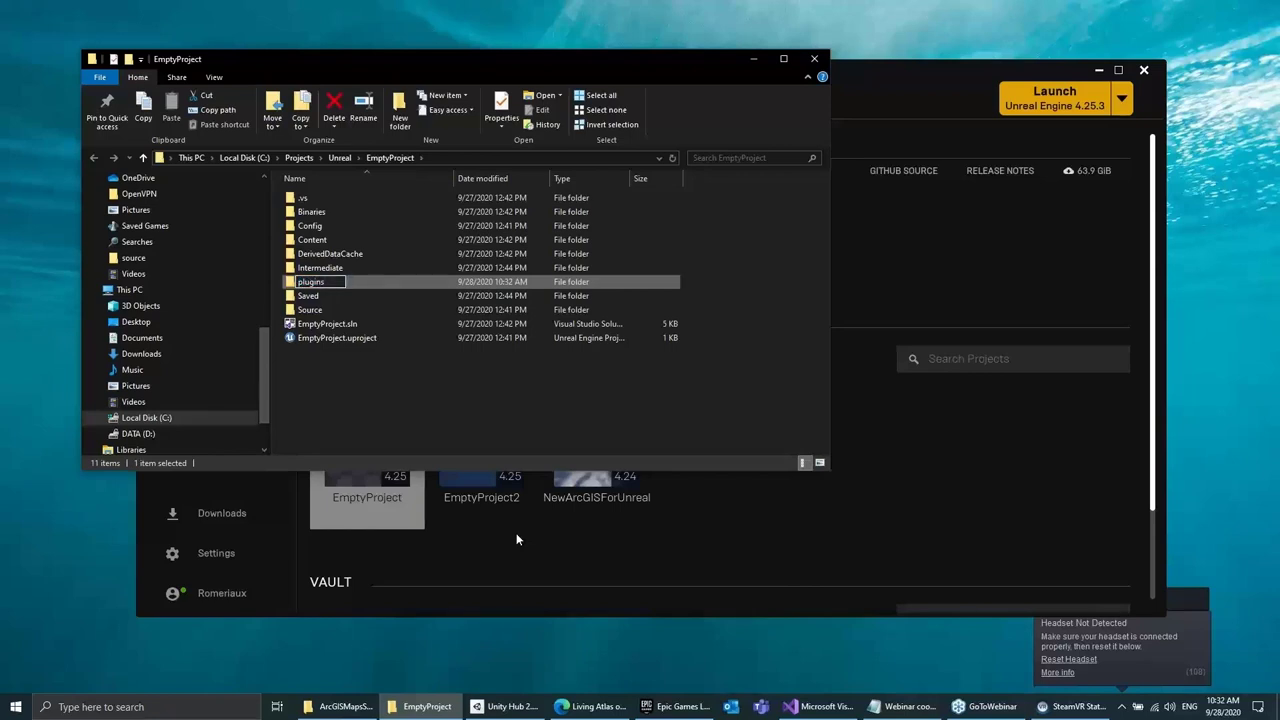
pyautogui.press('Return')
pyautogui.press('Return')
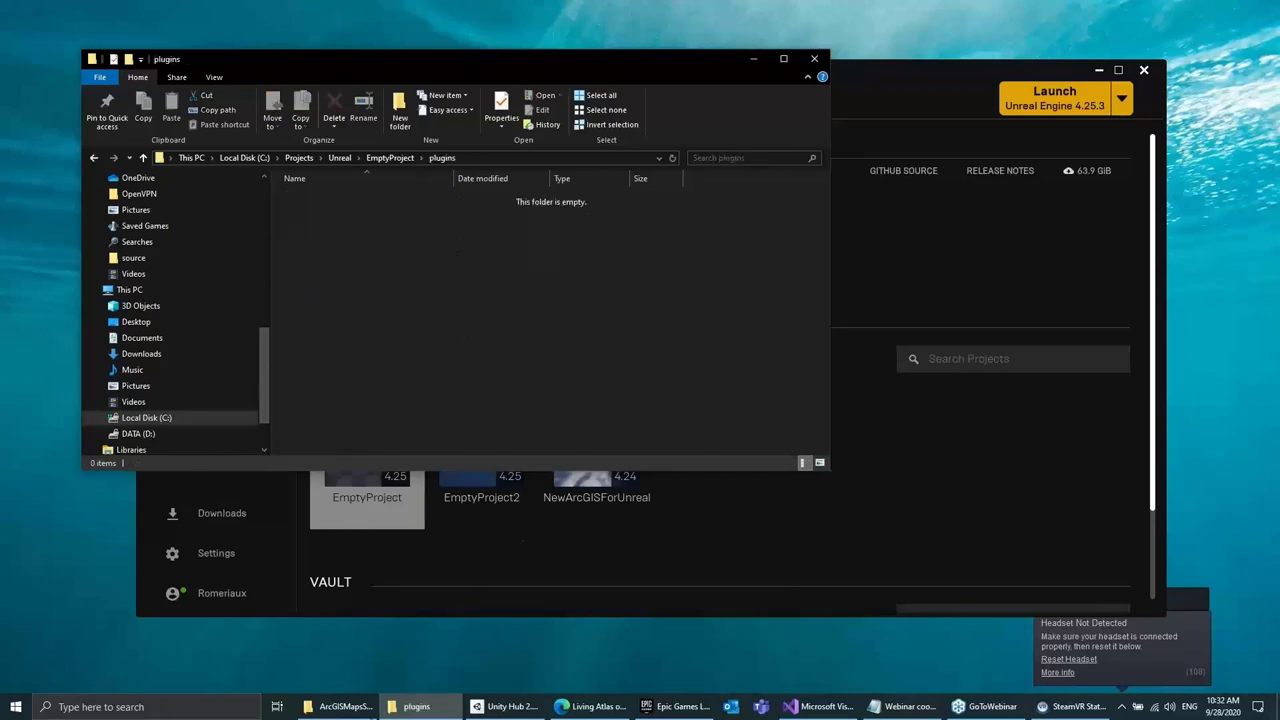
# Copy the ArcGISMapsSDK folder from the arcgismapssdk\unreal setup folder into EmptyProject's plugins folder
pyautogui.click(362, 707)
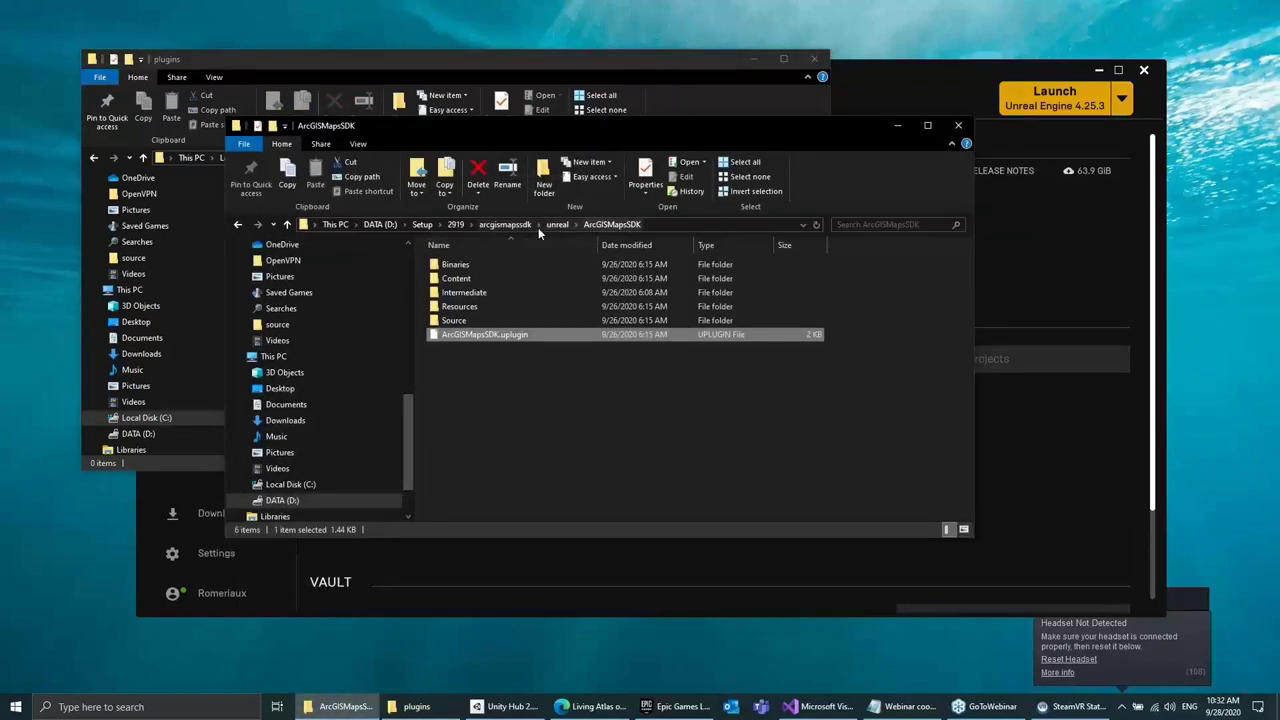
pyautogui.click(523, 227)
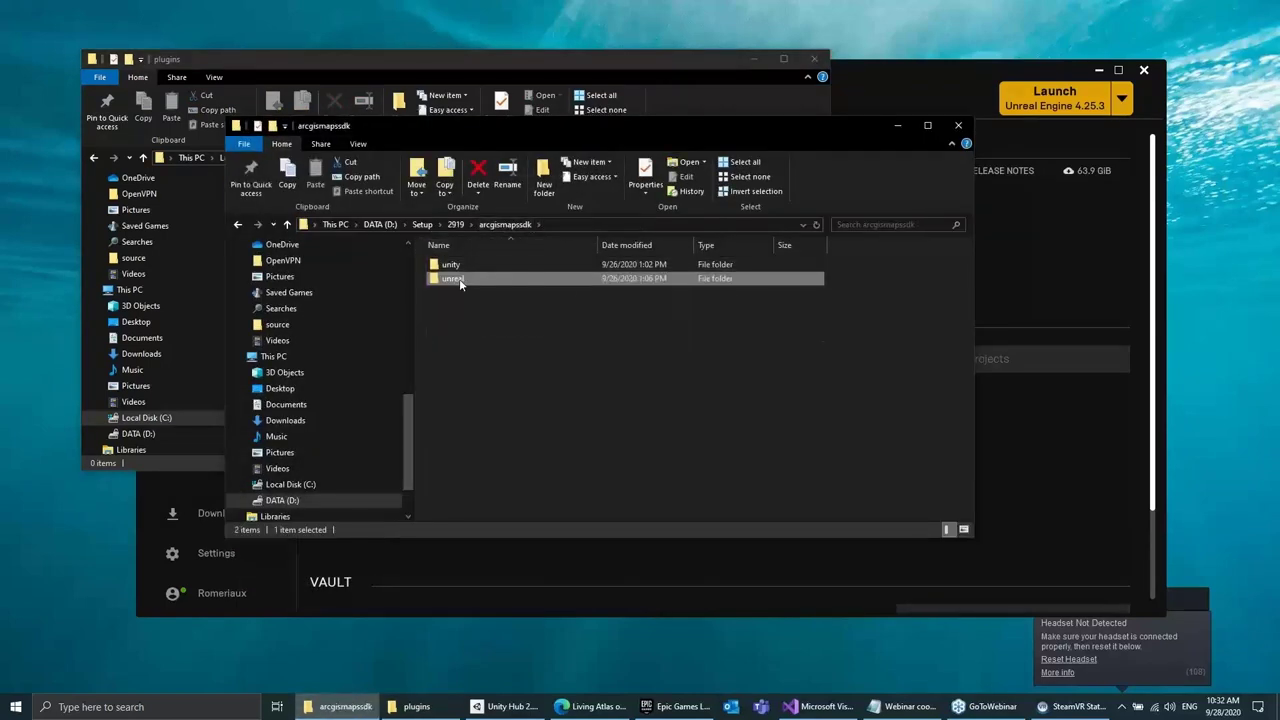
pyautogui.doubleClick(460, 280)
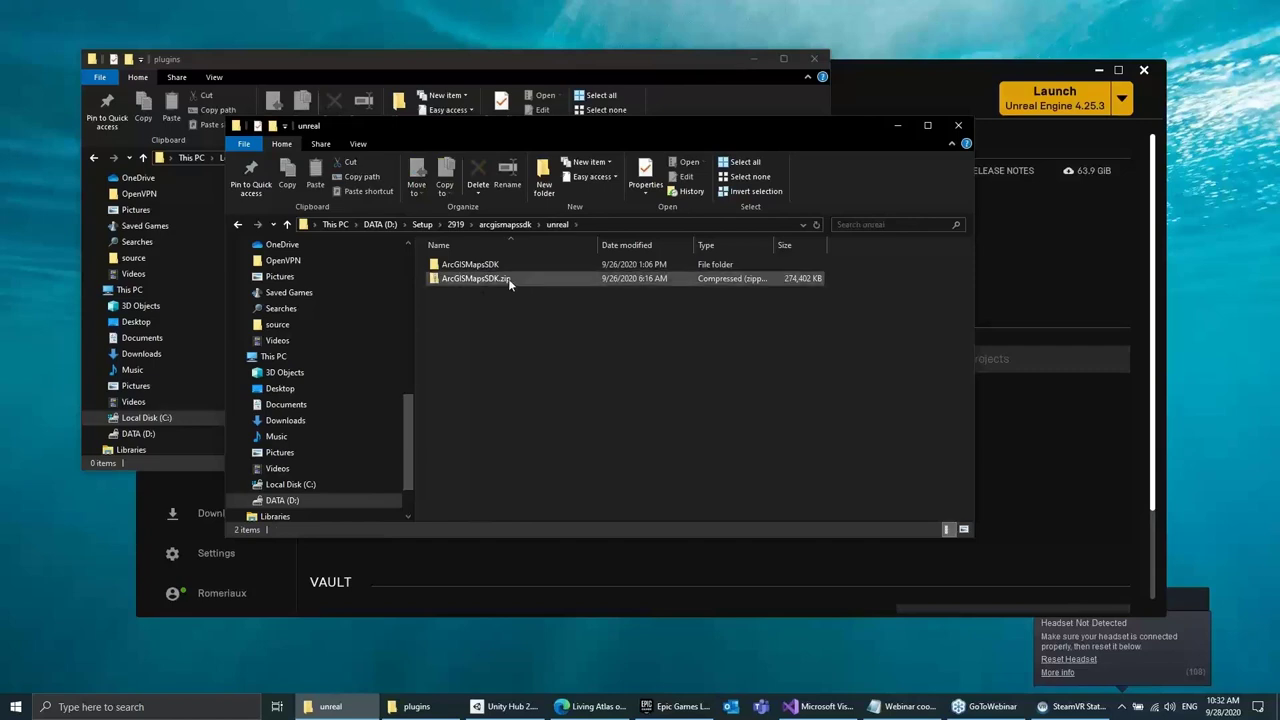
pyautogui.click(488, 266)
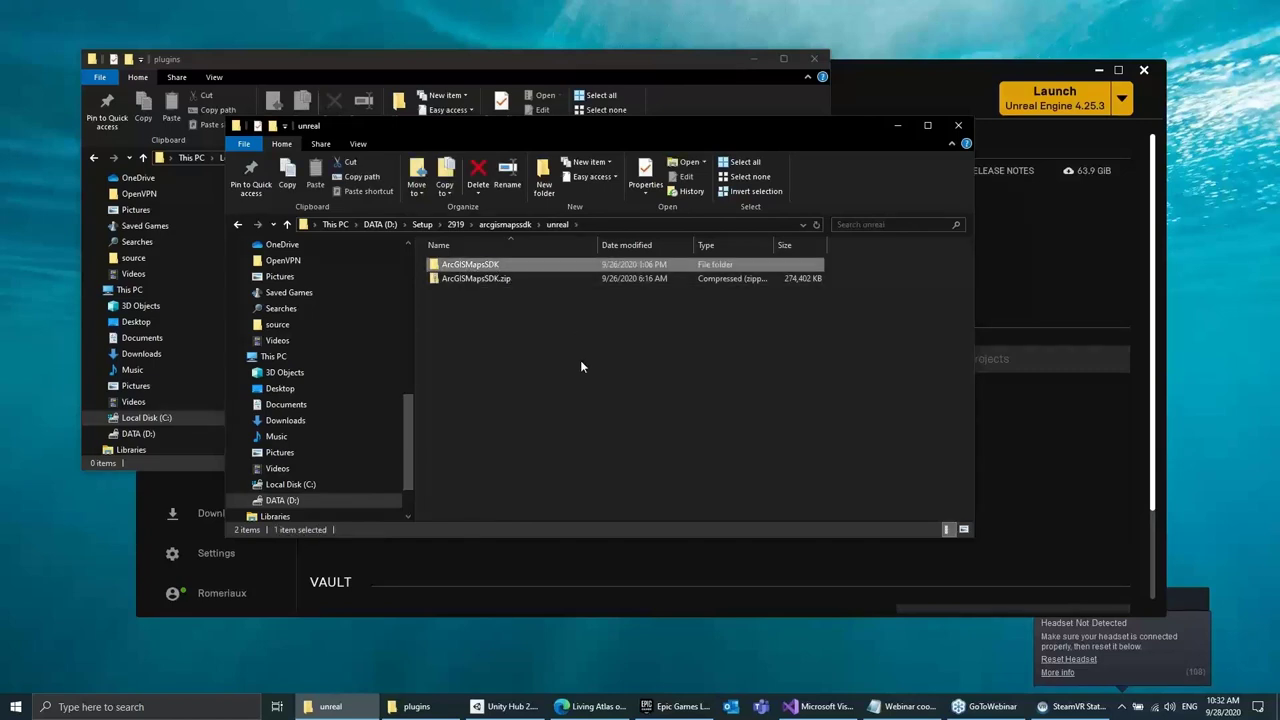
pyautogui.click(527, 61)
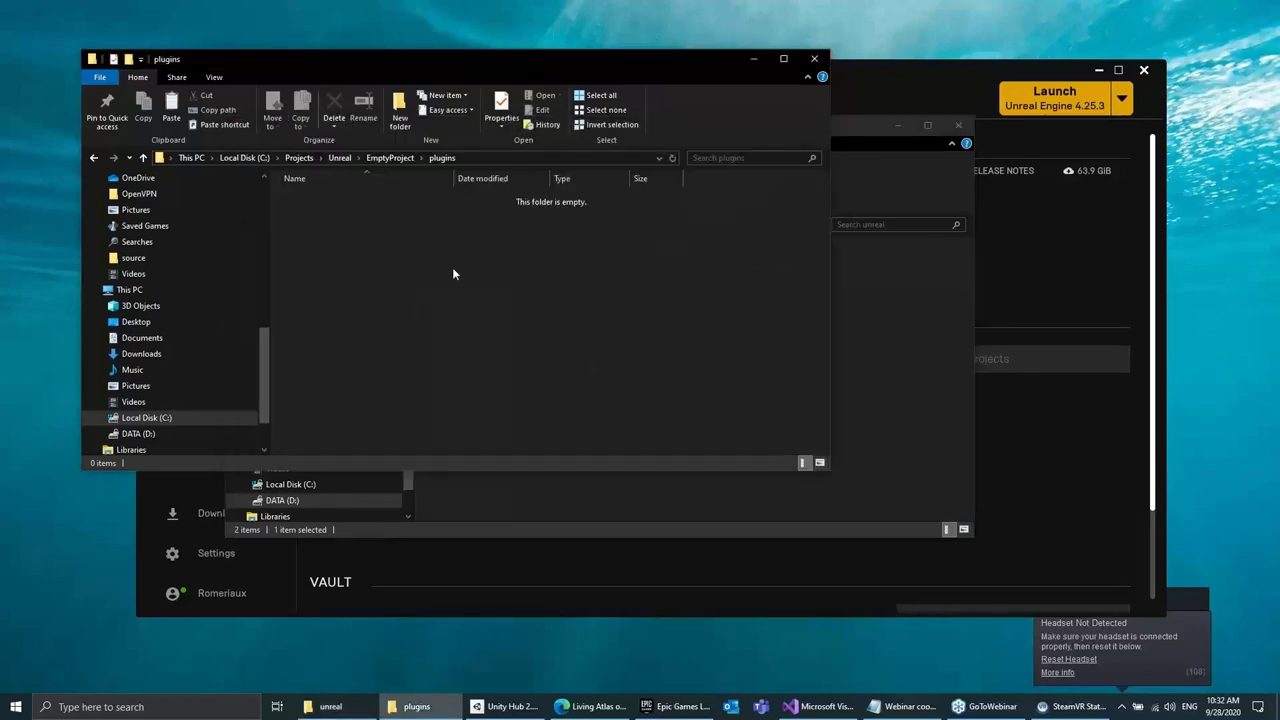
pyautogui.hotkey('ctrl', 'v')
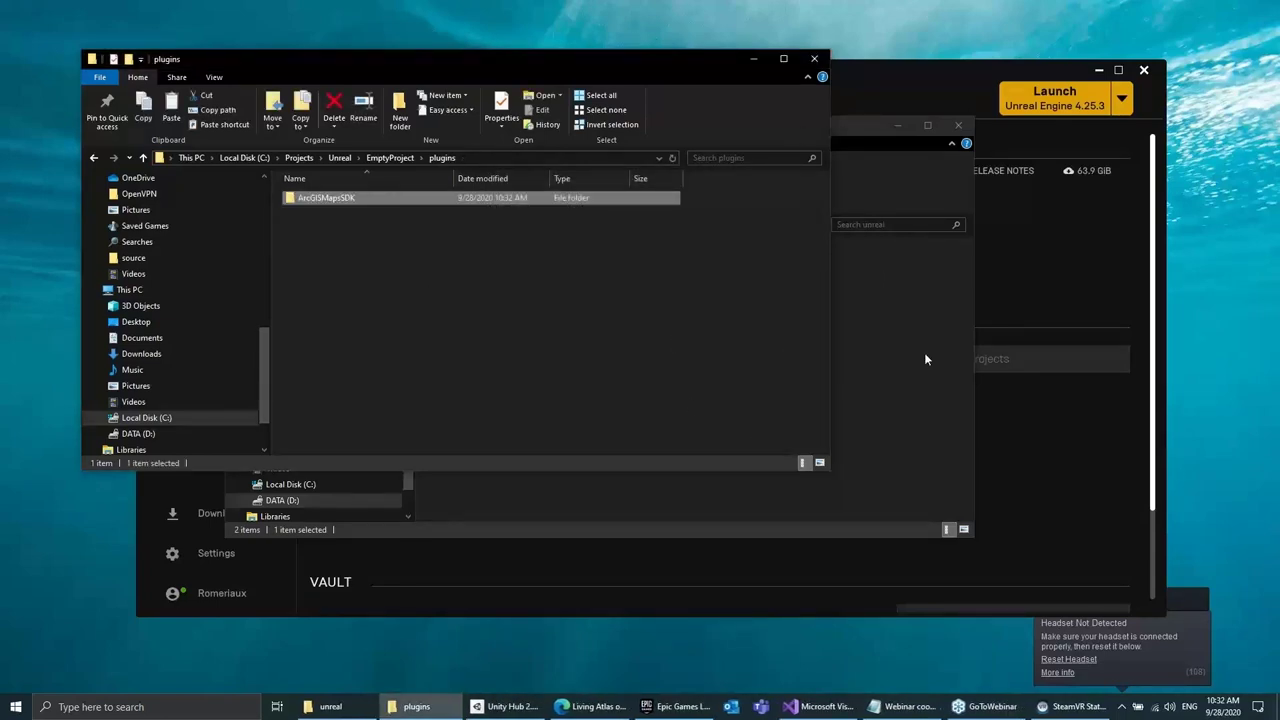
# Generate Visual Studio project files from EmptyProject.uproject in the EmptyProject folder
pyautogui.click(400, 158)
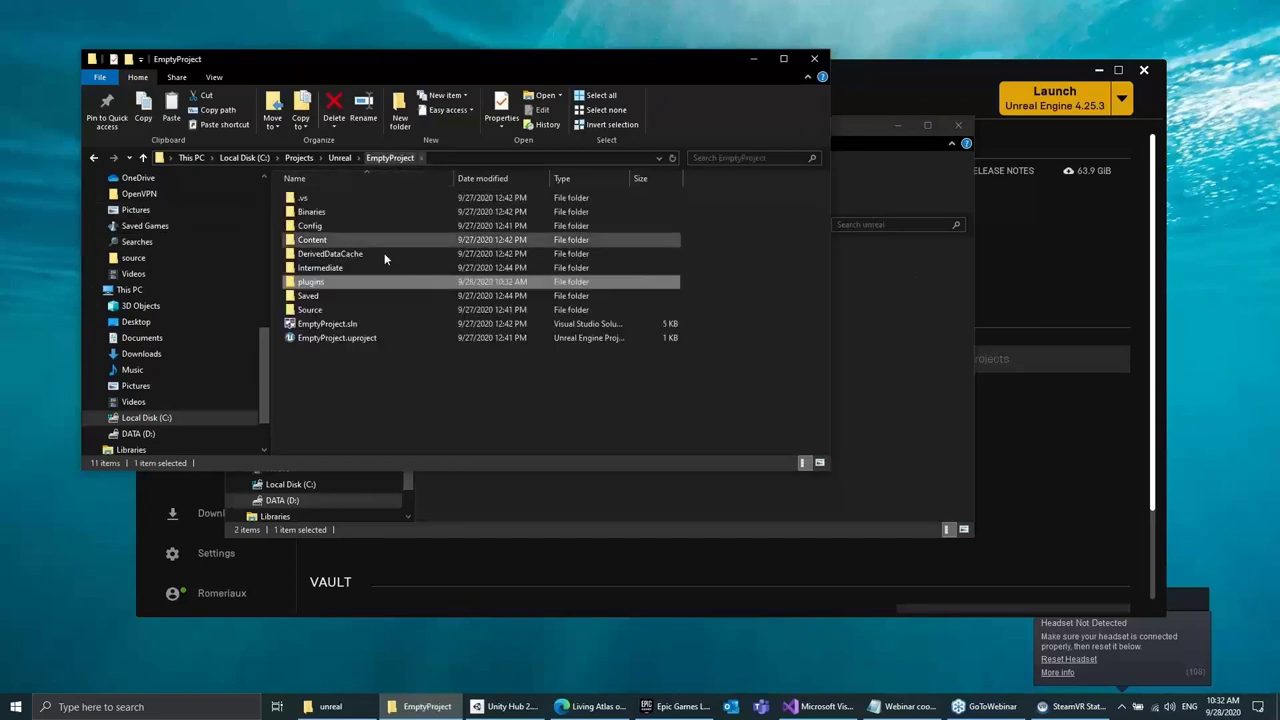
pyautogui.rightClick(341, 340)
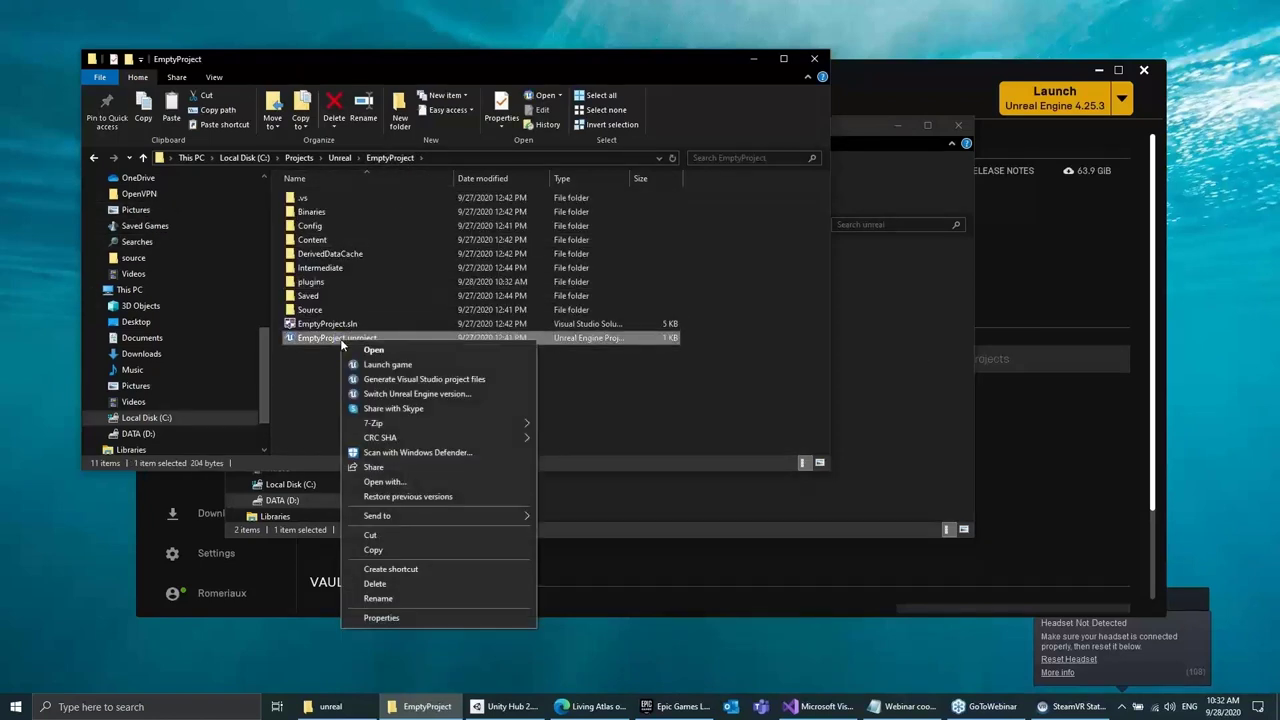
pyautogui.click(408, 381)
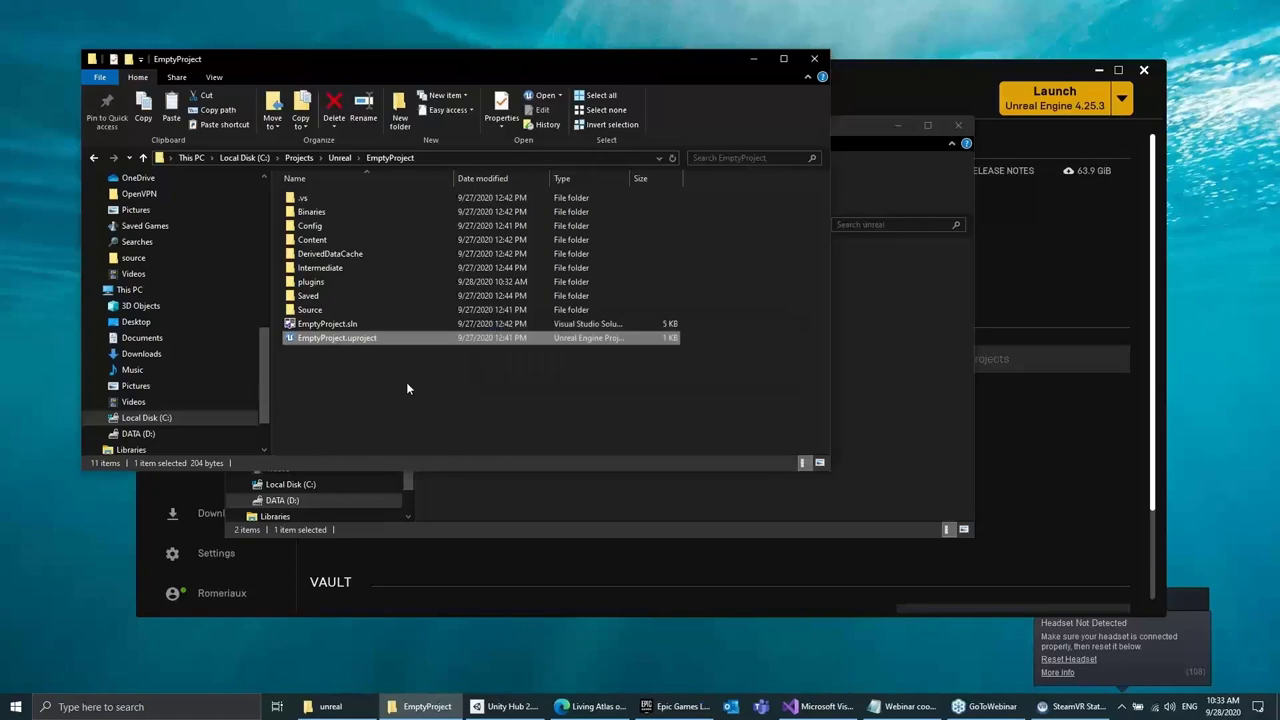
# Open EmptyProject.sln in Visual Studio, dismiss the update notification and build the solution
pyautogui.doubleClick(330, 324)
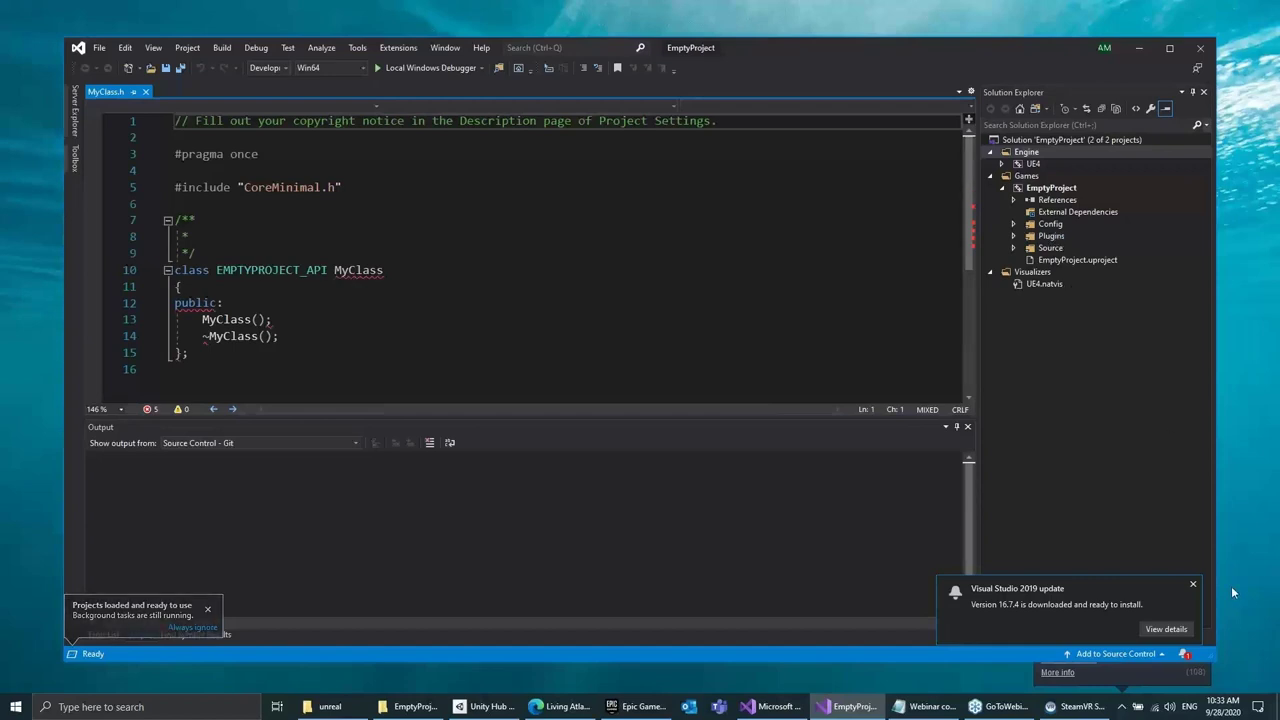
pyautogui.click(1193, 585)
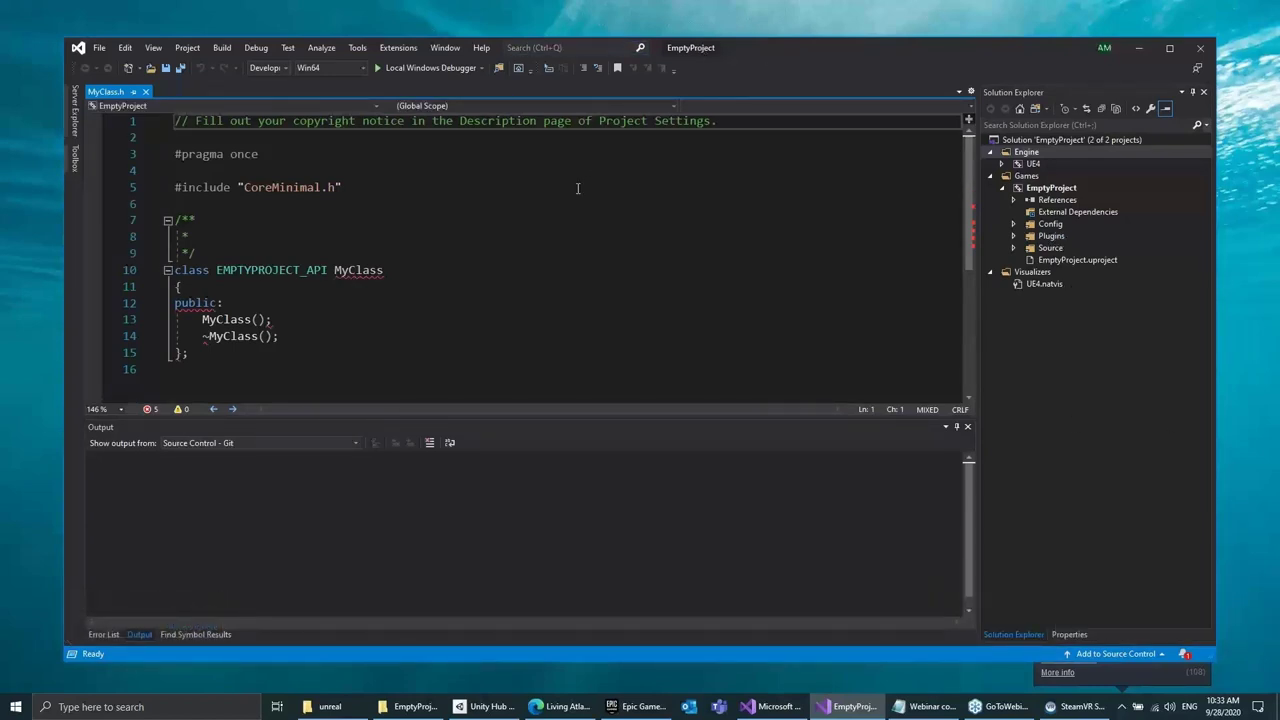
pyautogui.hotkey('ctrl', 'shift', 'b')
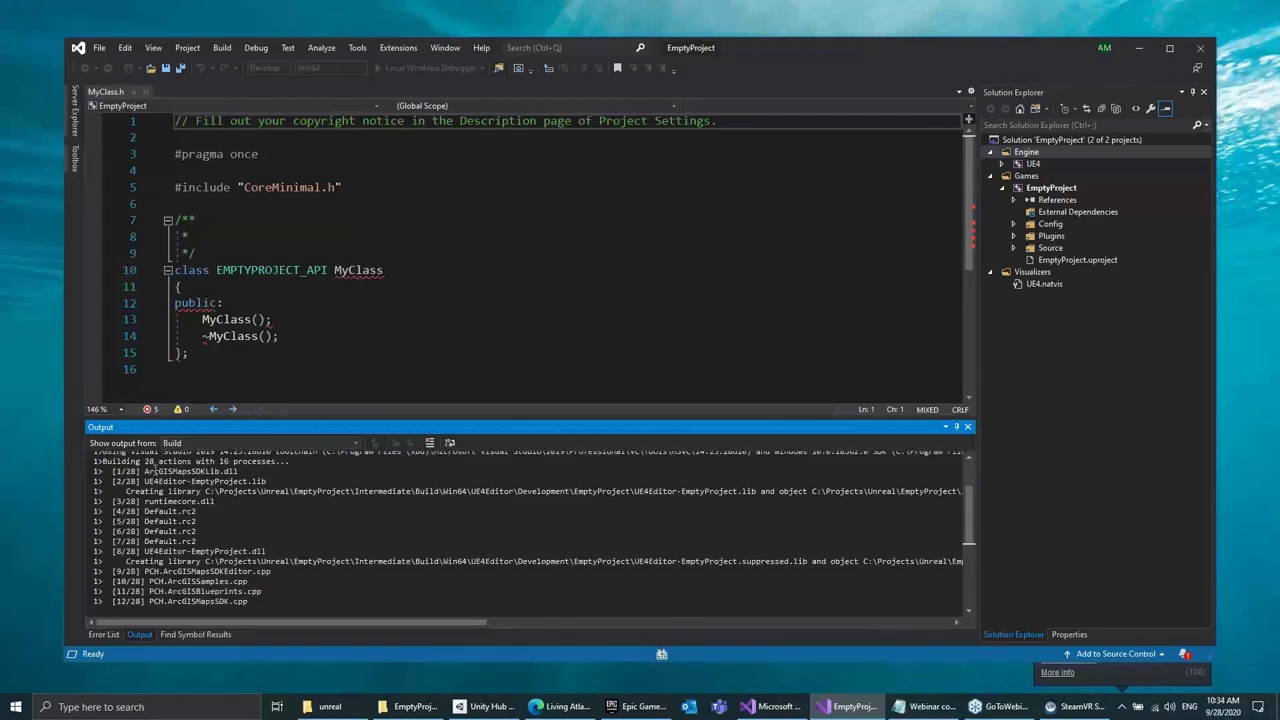
# Follow the build output for the ArcGIS libraries, including ArcGISMapsSDKLib.dll and ArcGISSamples.lib, and launch EmptyProject in Unreal Editor
pyautogui.moveTo(145, 471); pyautogui.dragTo(260, 470)
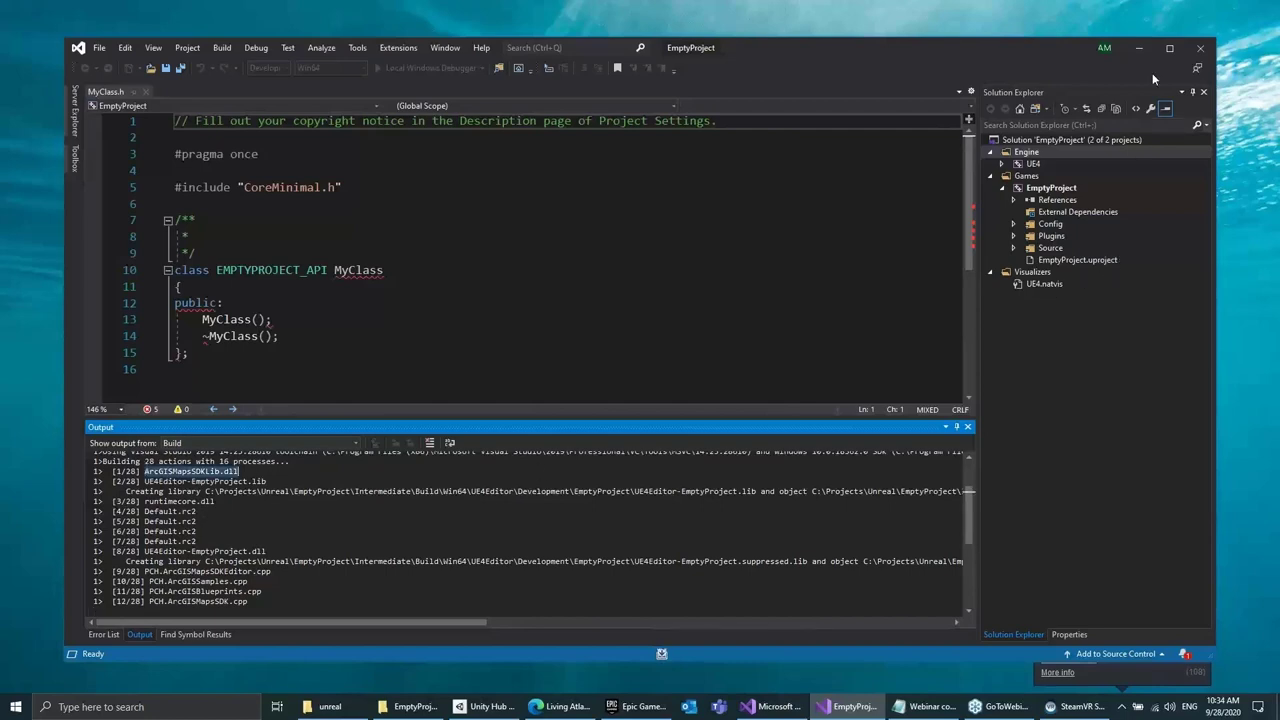
pyautogui.click(1169, 47)
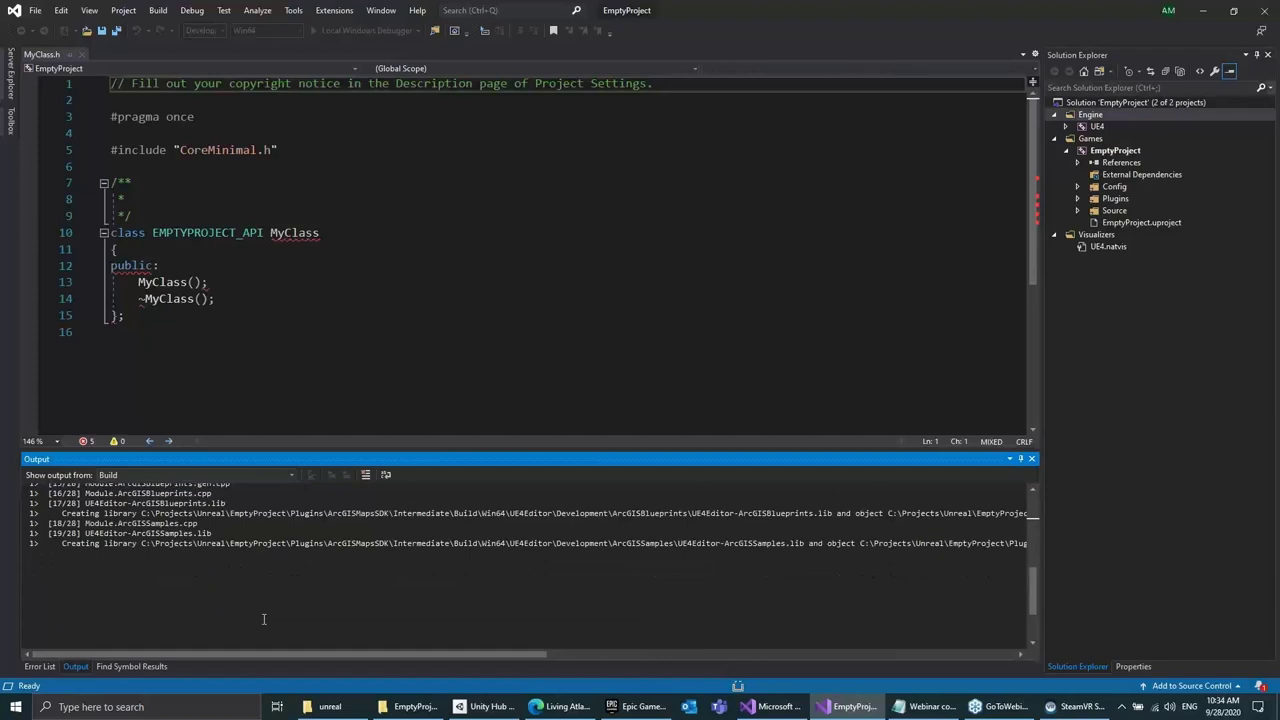
pyautogui.scroll(1, 260, 591)
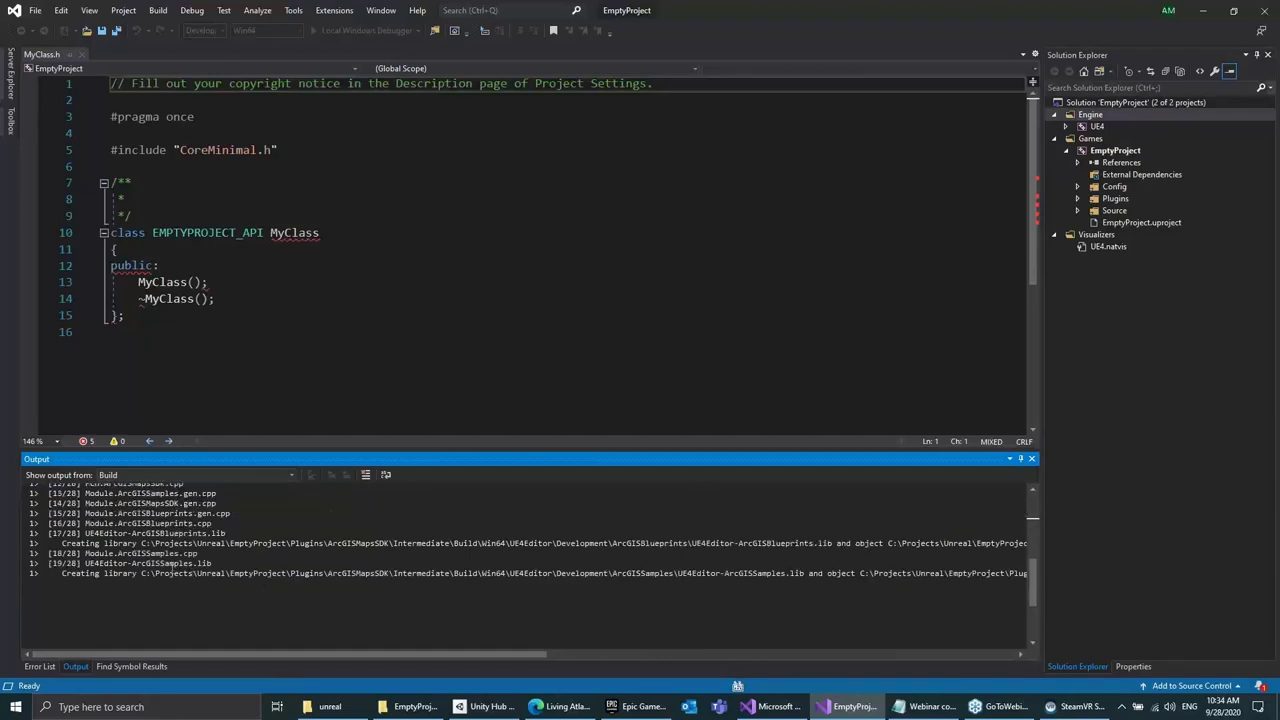
pyautogui.moveTo(131, 563); pyautogui.dragTo(228, 565)
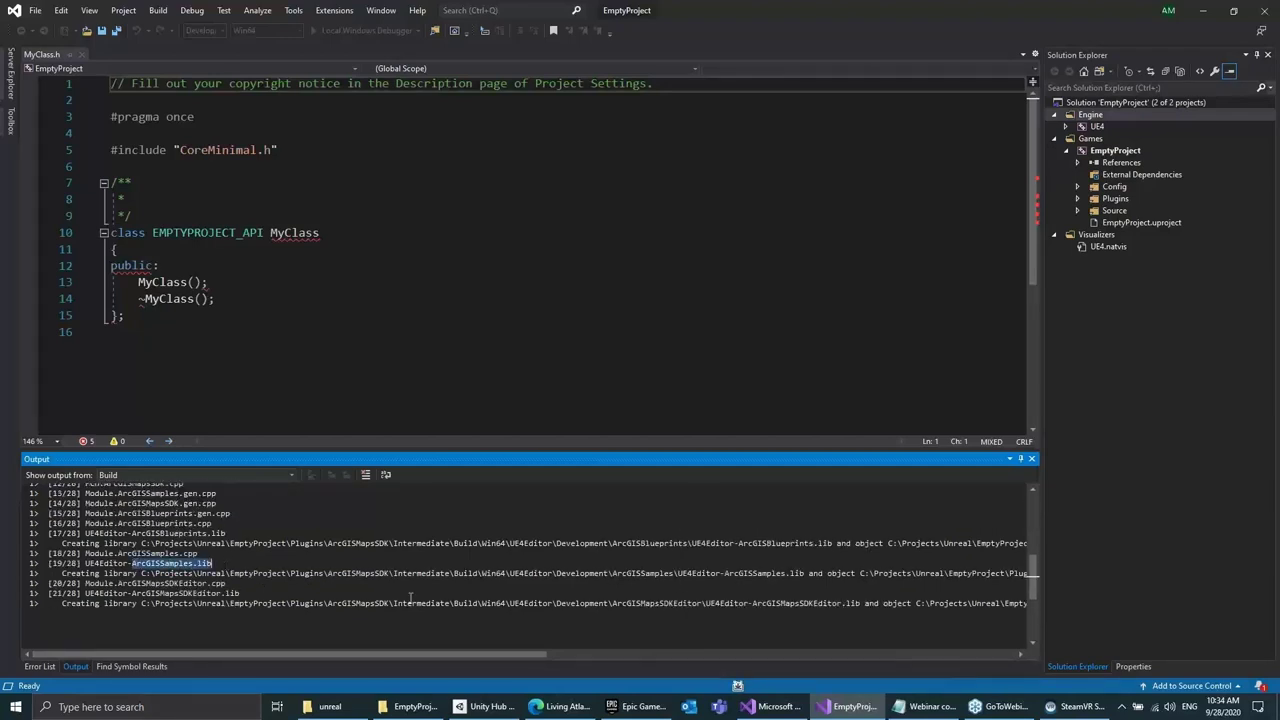
pyautogui.scroll(-1, 240, 606)
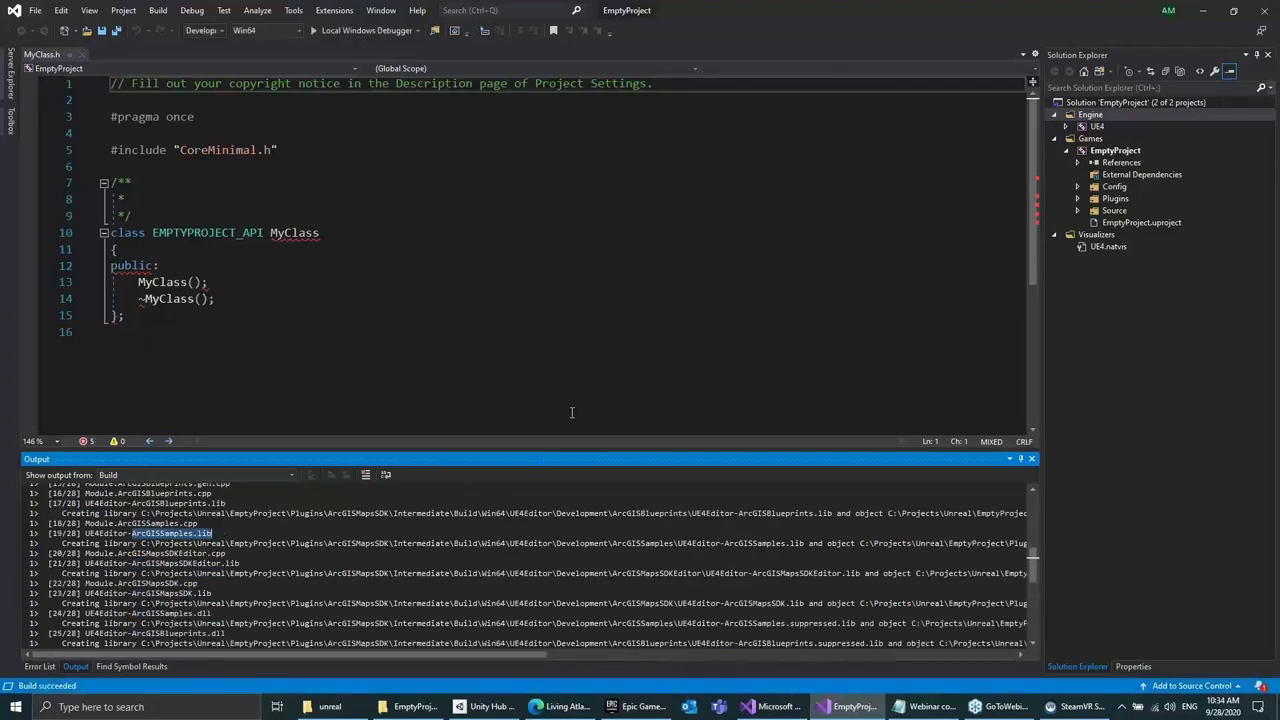
pyautogui.scroll(-3, 657, 560)
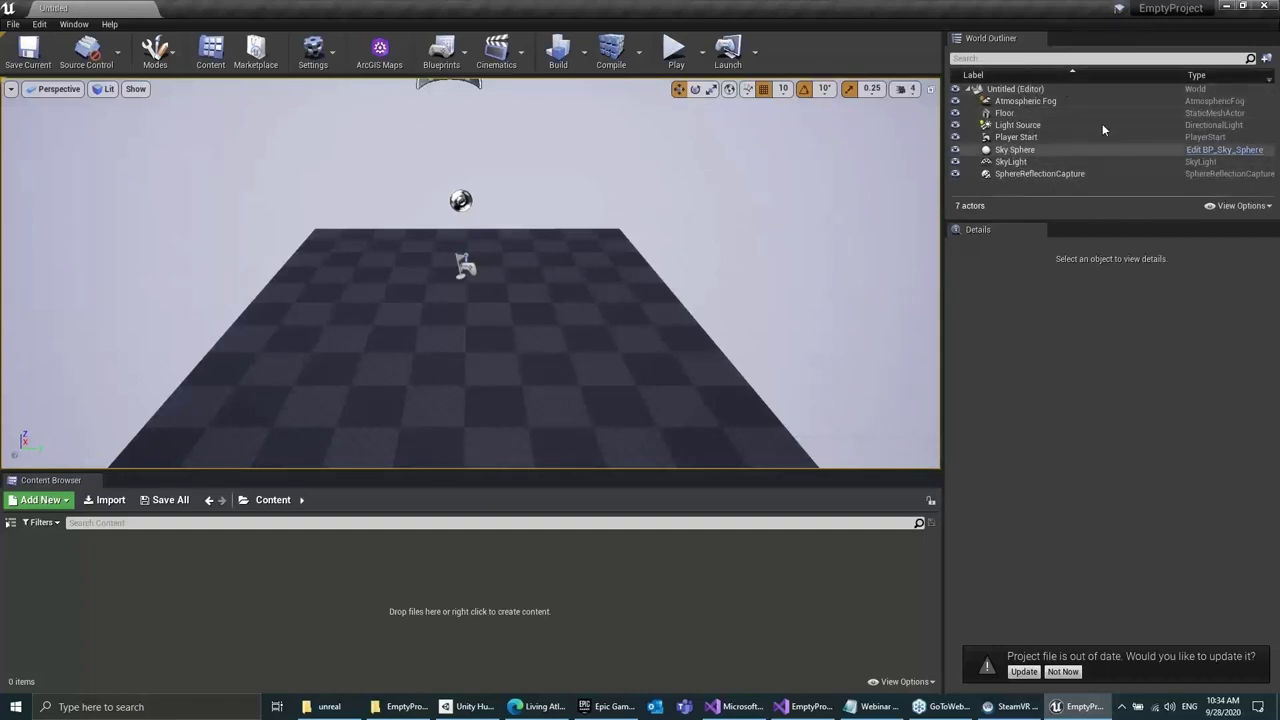
# Check the available content folders and whether Show Plugin Content is enabled for the project's assets
pyautogui.click(1030, 104)
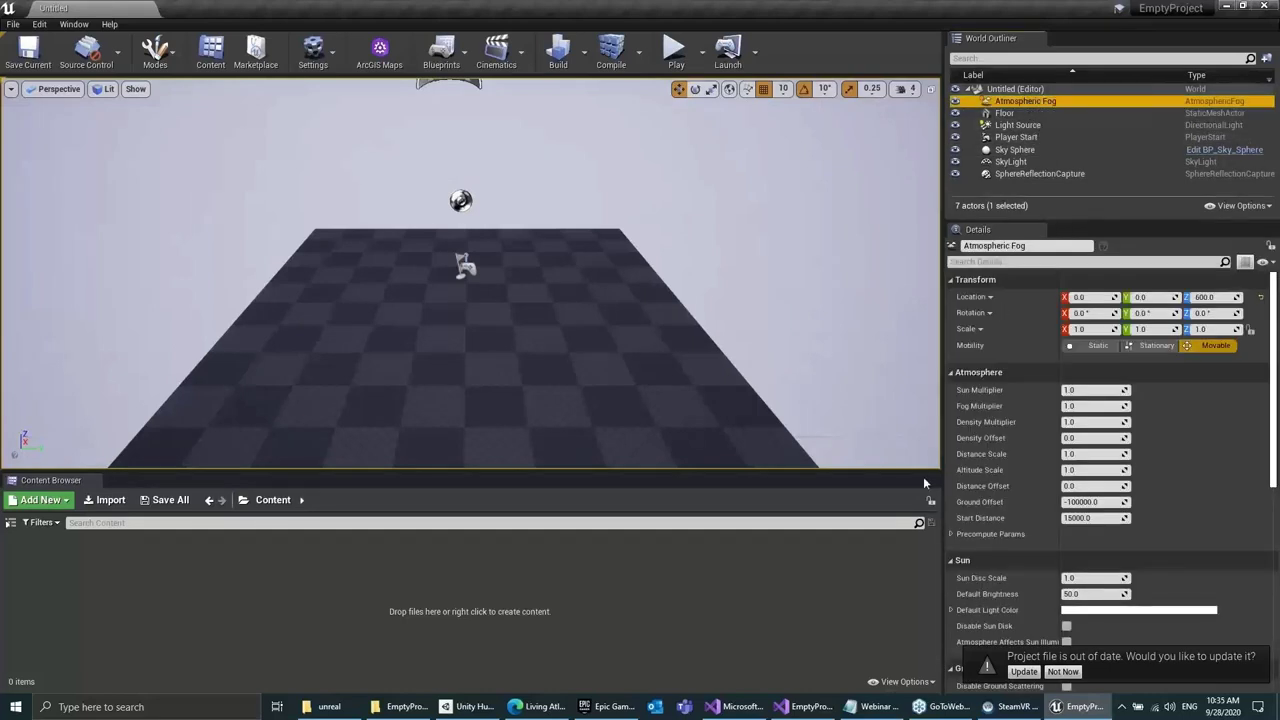
pyautogui.click(243, 500)
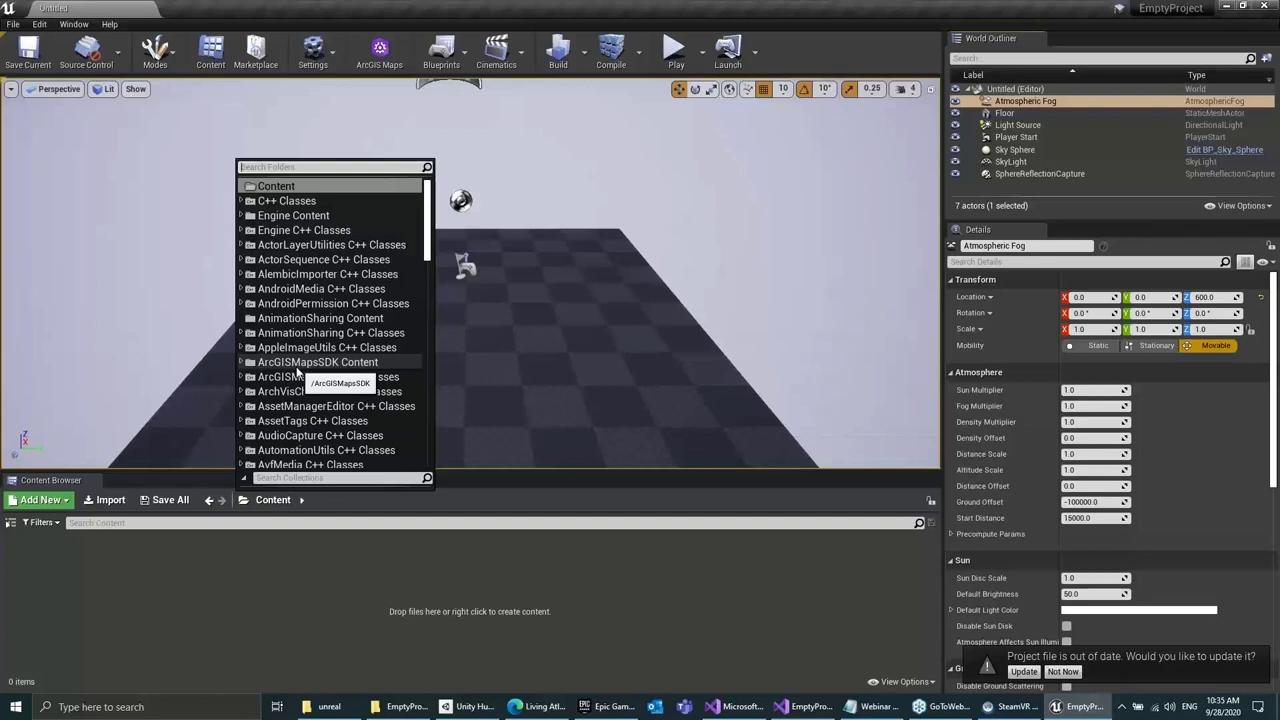
pyautogui.click(262, 501)
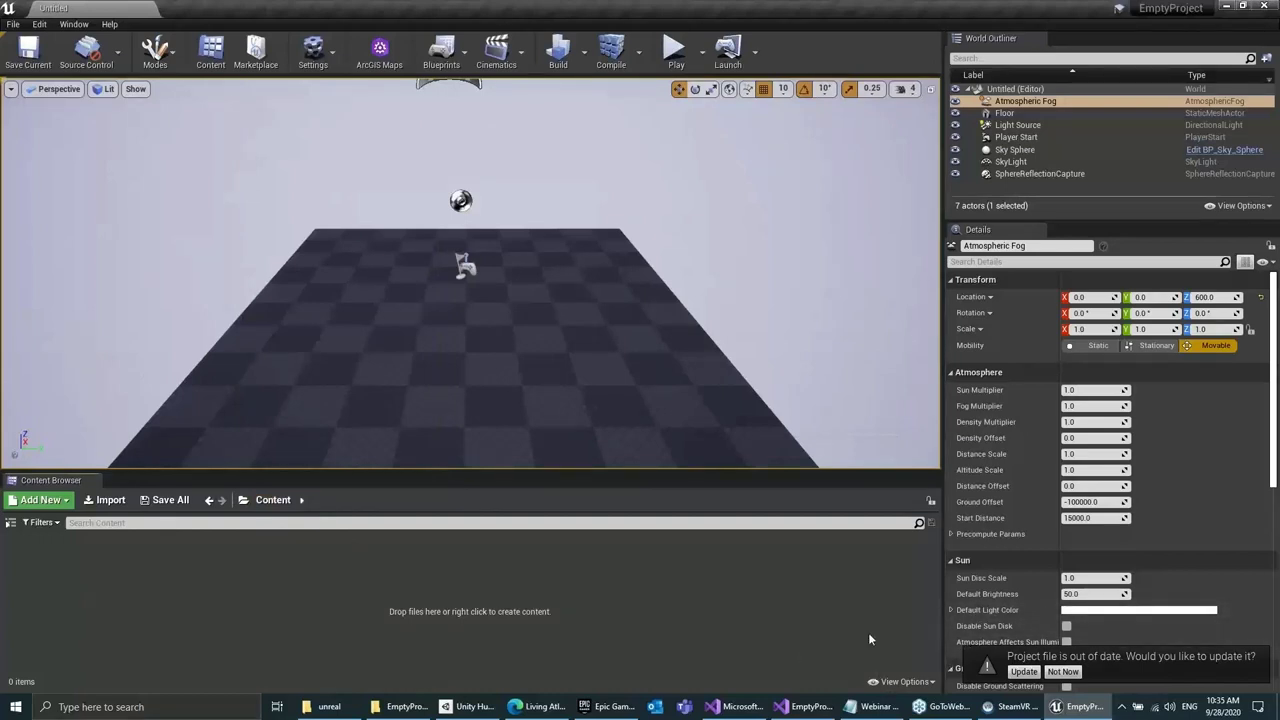
pyautogui.click(912, 684)
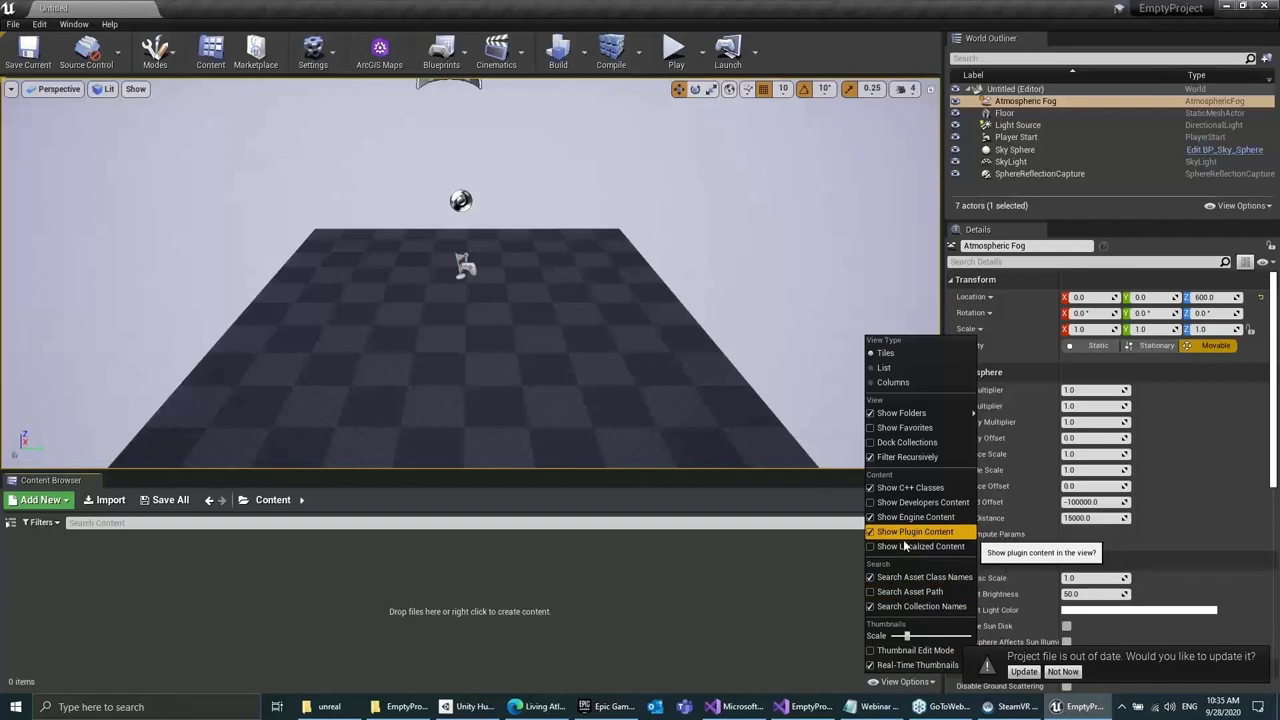
pyautogui.click(589, 554)
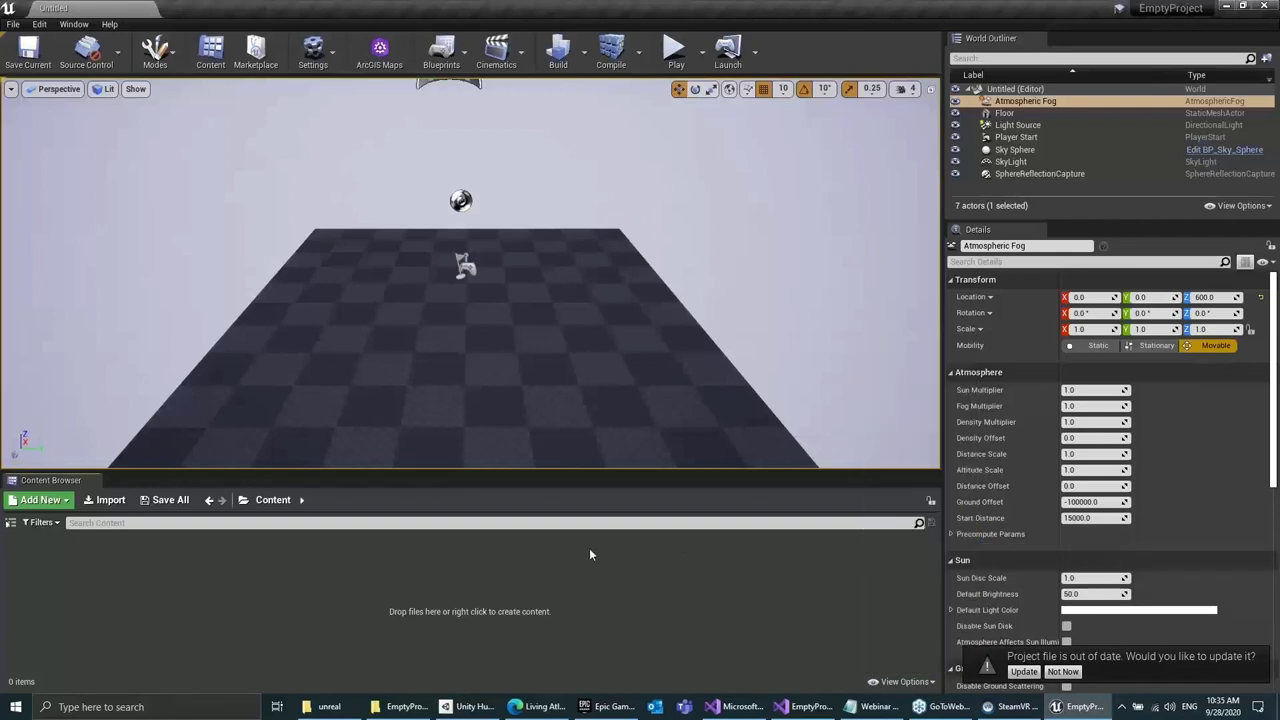
# Open the BlueprintsAPIExample level from the Samples folder of the ArcGISMapsSDK Content
pyautogui.click(243, 500)
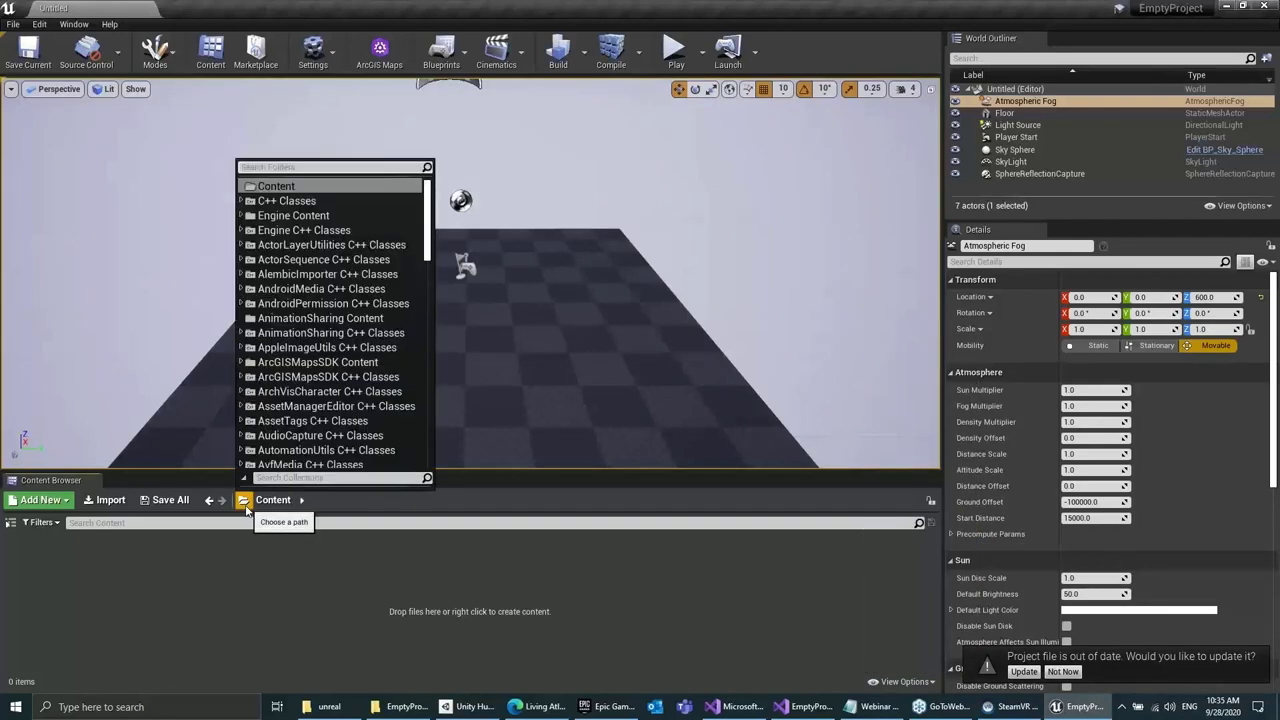
pyautogui.click(318, 362)
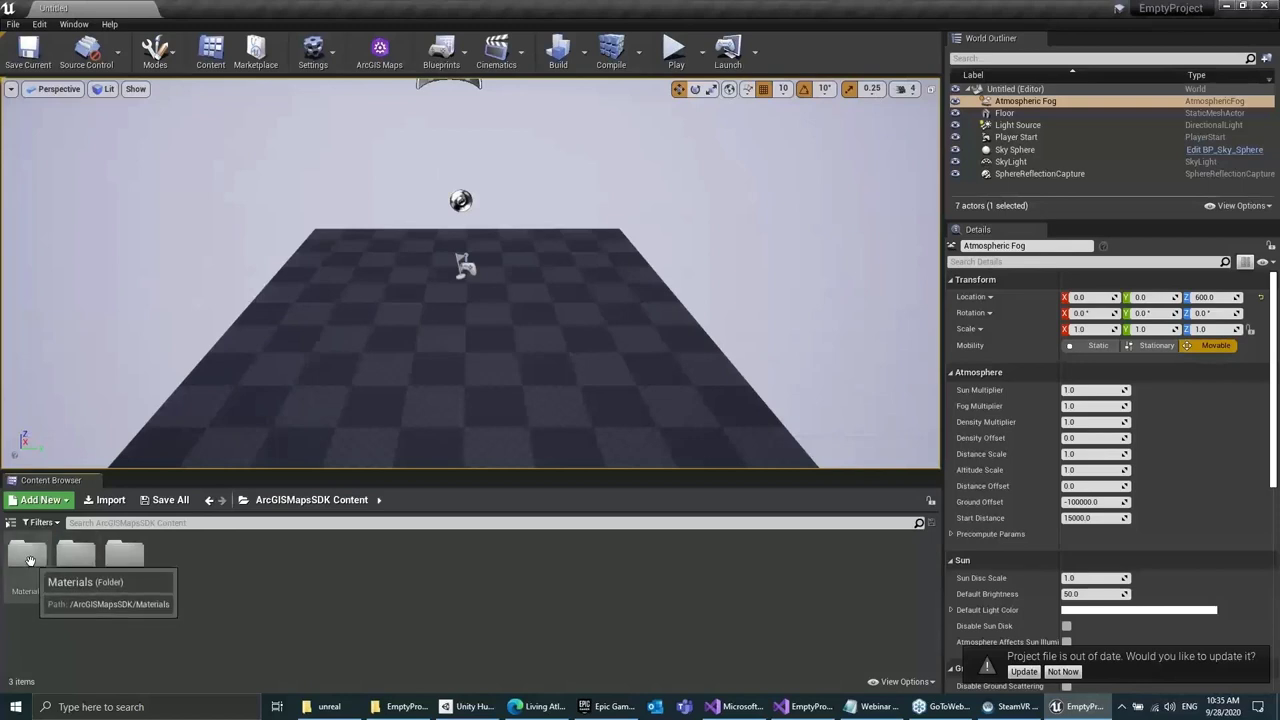
pyautogui.doubleClick(85, 566)
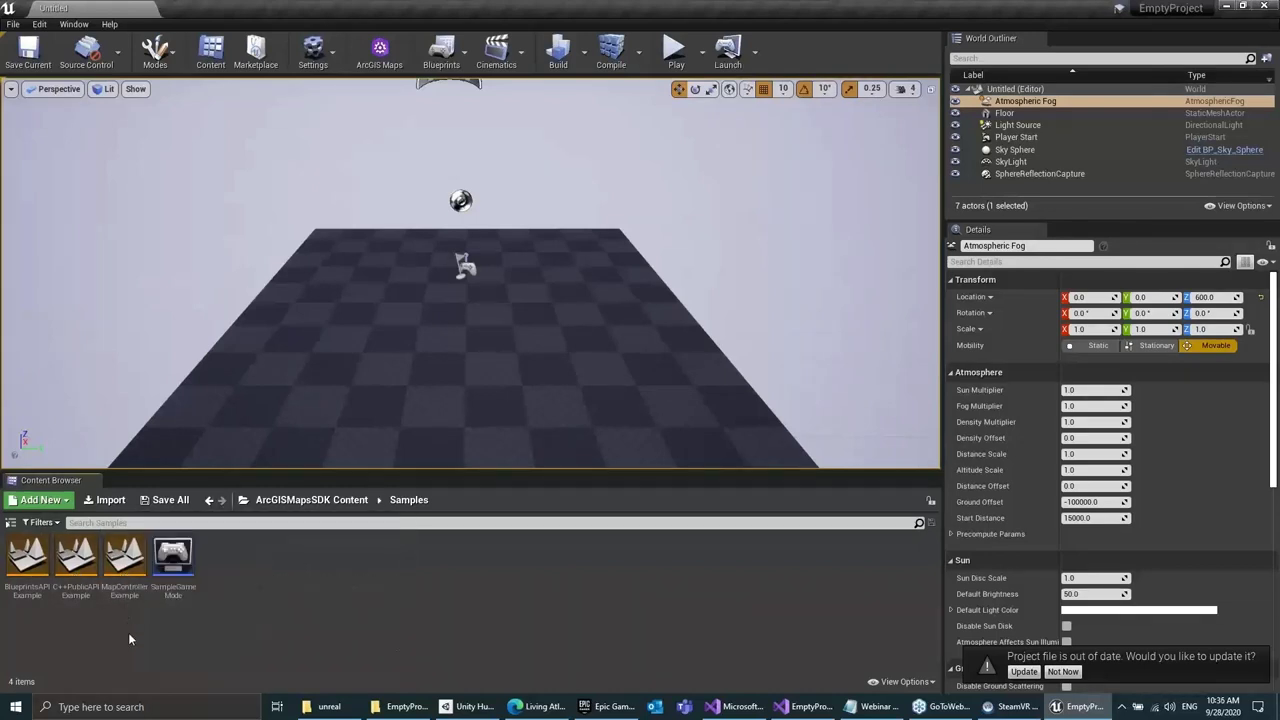
pyautogui.doubleClick(28, 558)
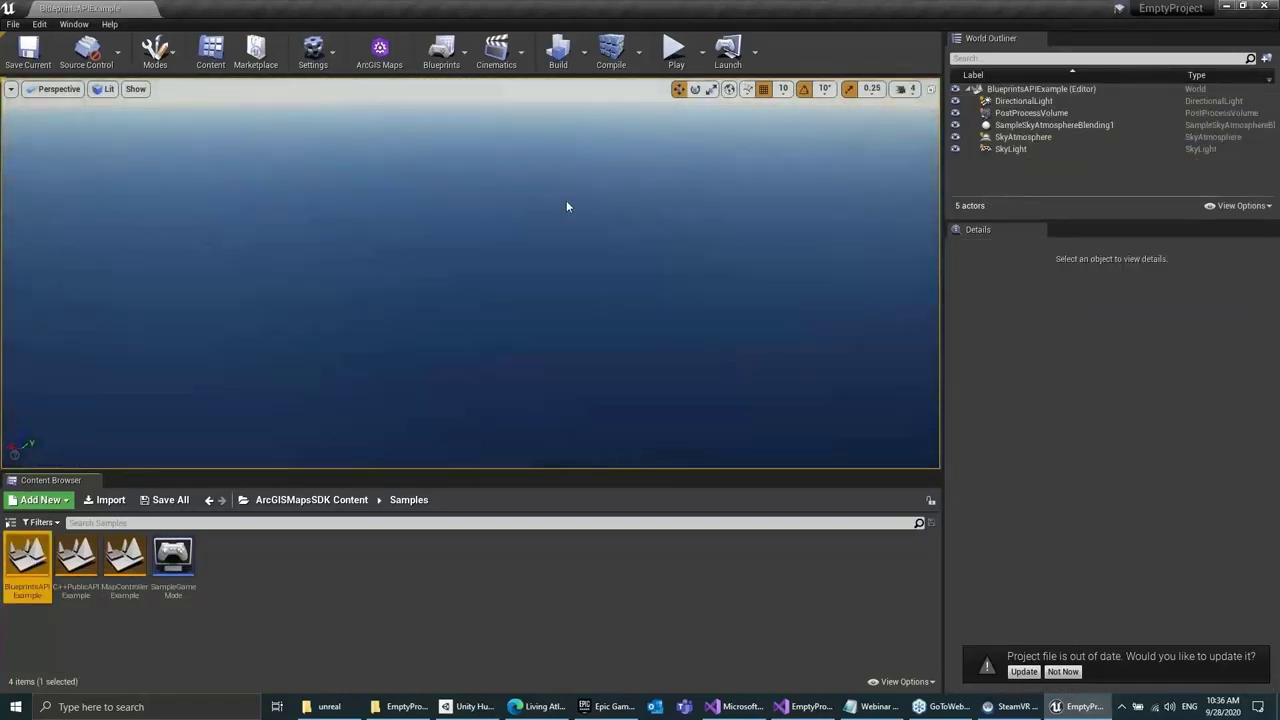
# Examine the BlueprintsAPIExample level blueprint's nodes for the map, basemap, elevation, image layers, 3D model layer and camera, and close the graph
pyautogui.click(450, 64)
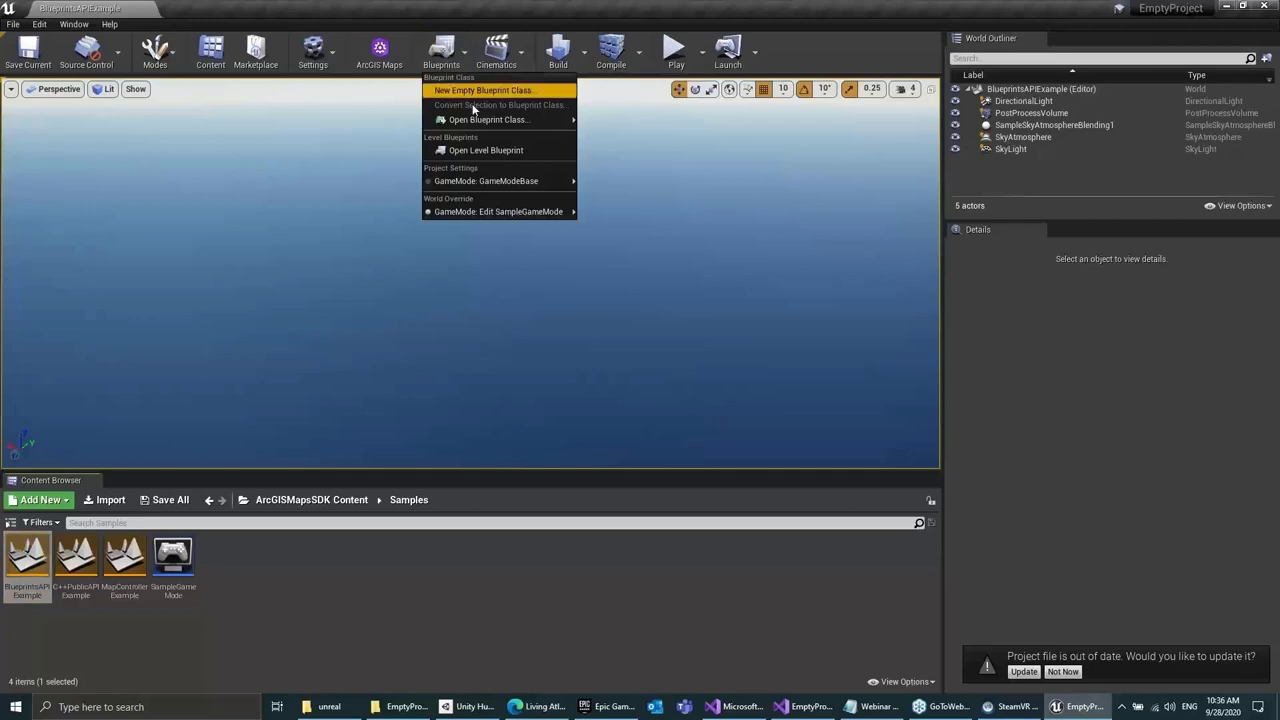
pyautogui.click(471, 152)
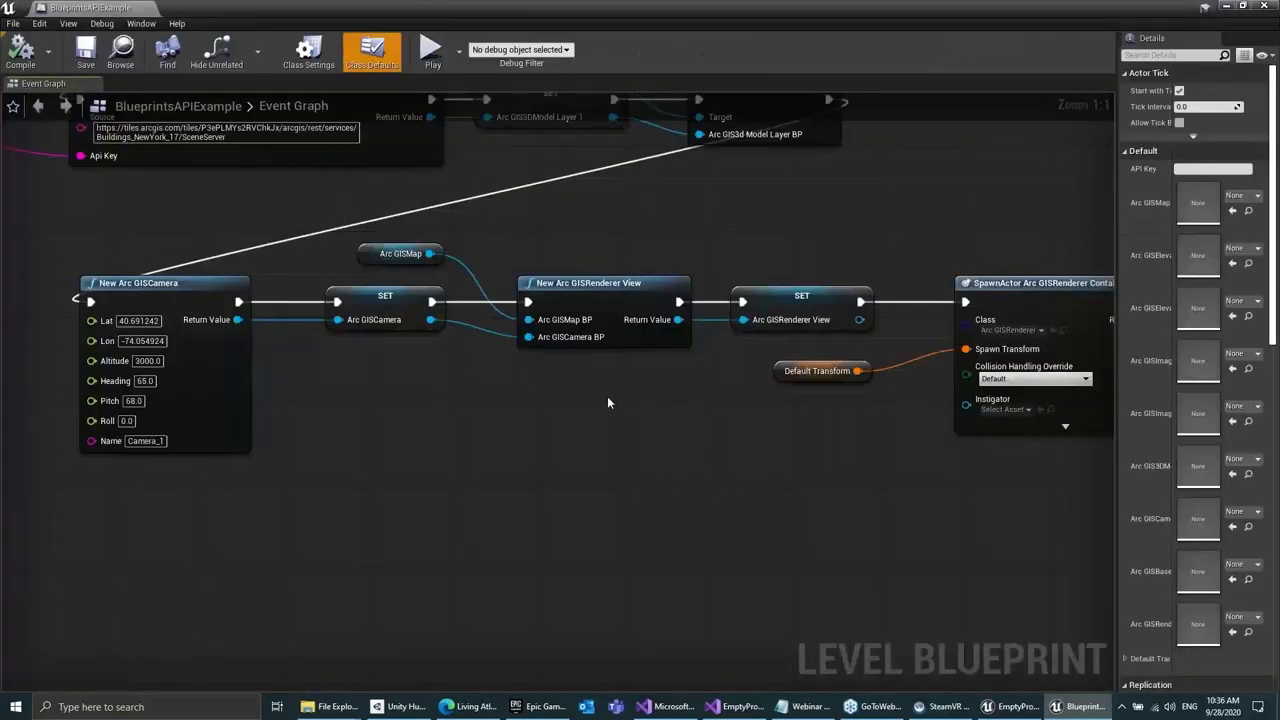
pyautogui.scroll(-8, 607, 396)
pyautogui.scroll(8, 537, 148)
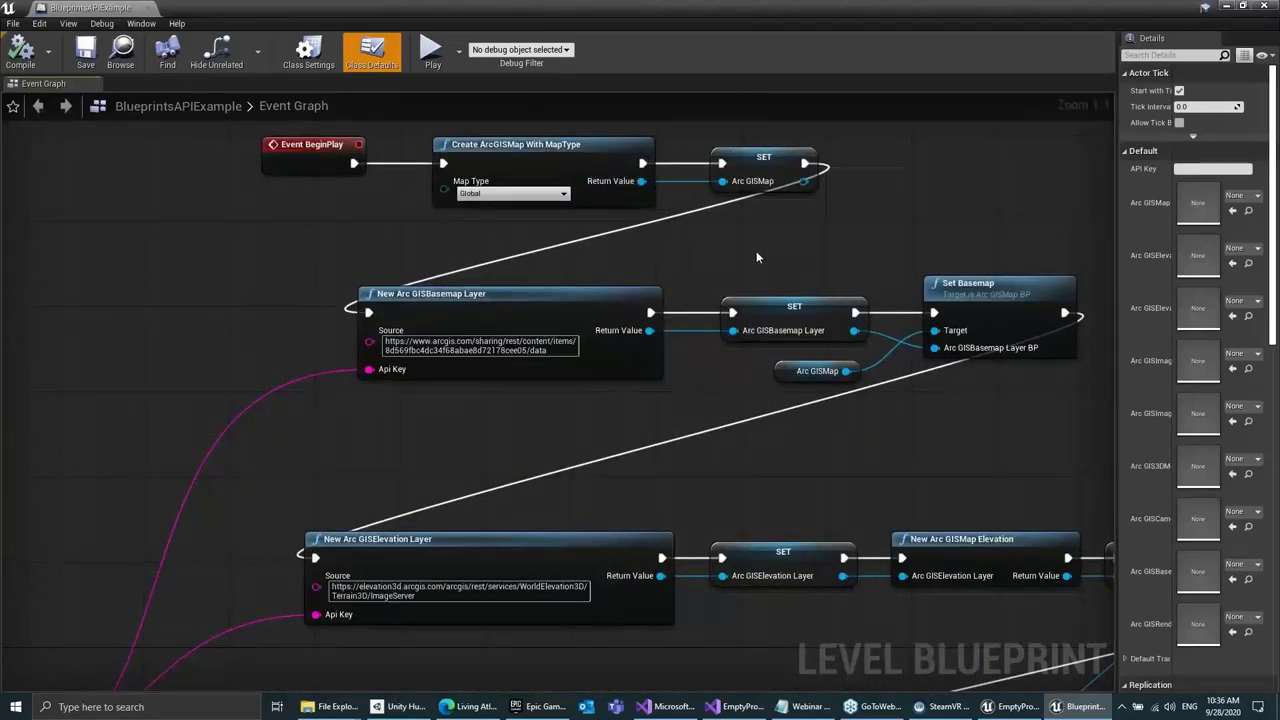
pyautogui.moveTo(846, 248); pyautogui.dragTo(730, 290, button='right')
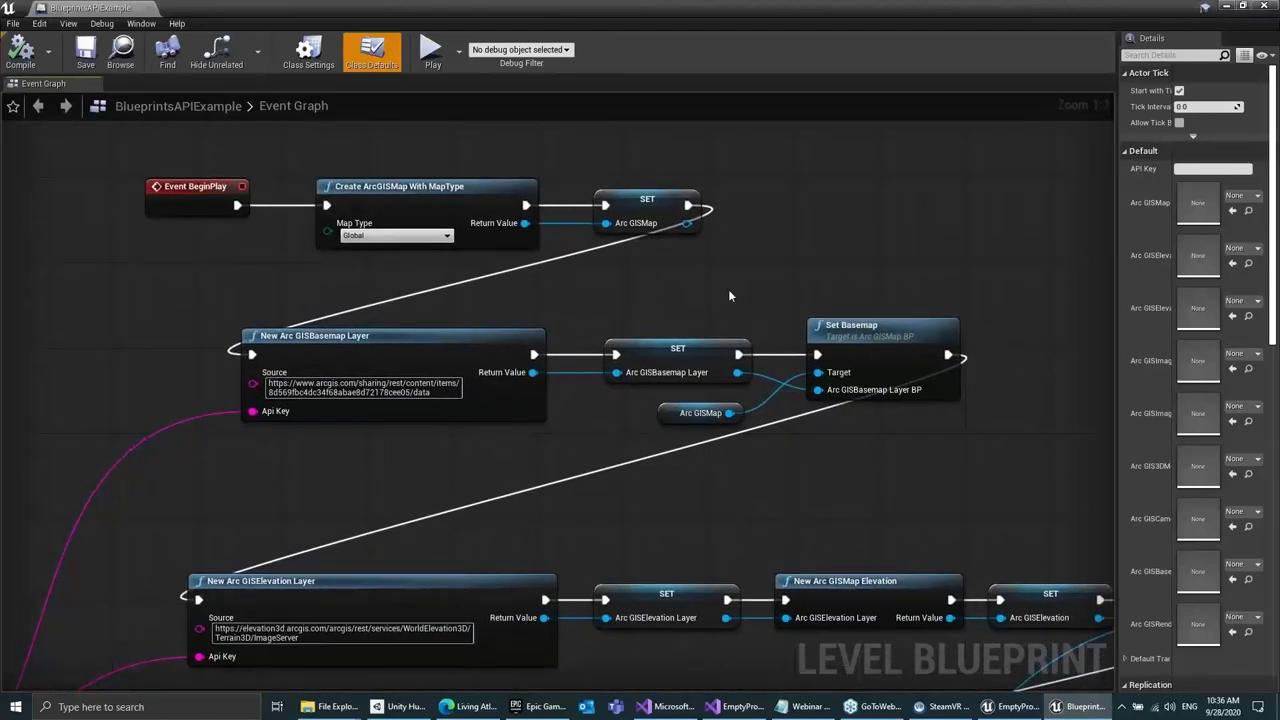
pyautogui.moveTo(913, 509); pyautogui.dragTo(838, 481, button='right')
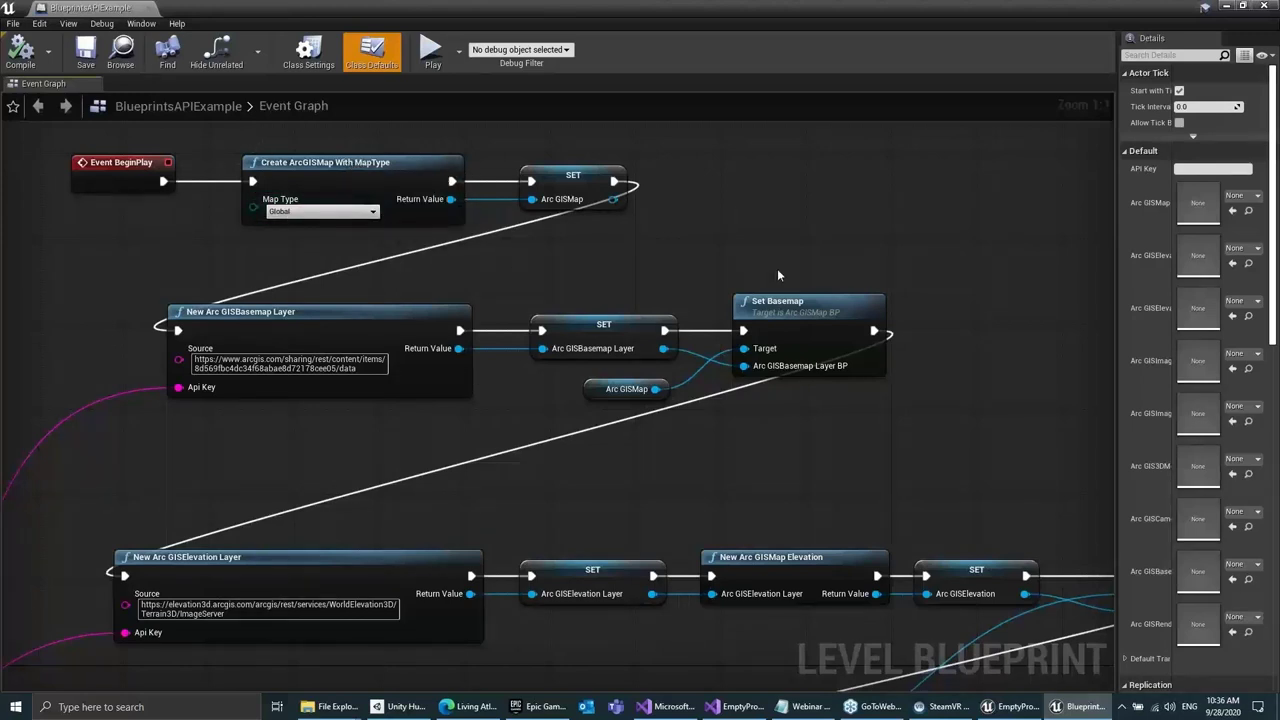
pyautogui.moveTo(688, 259); pyautogui.dragTo(682, 153, button='right')
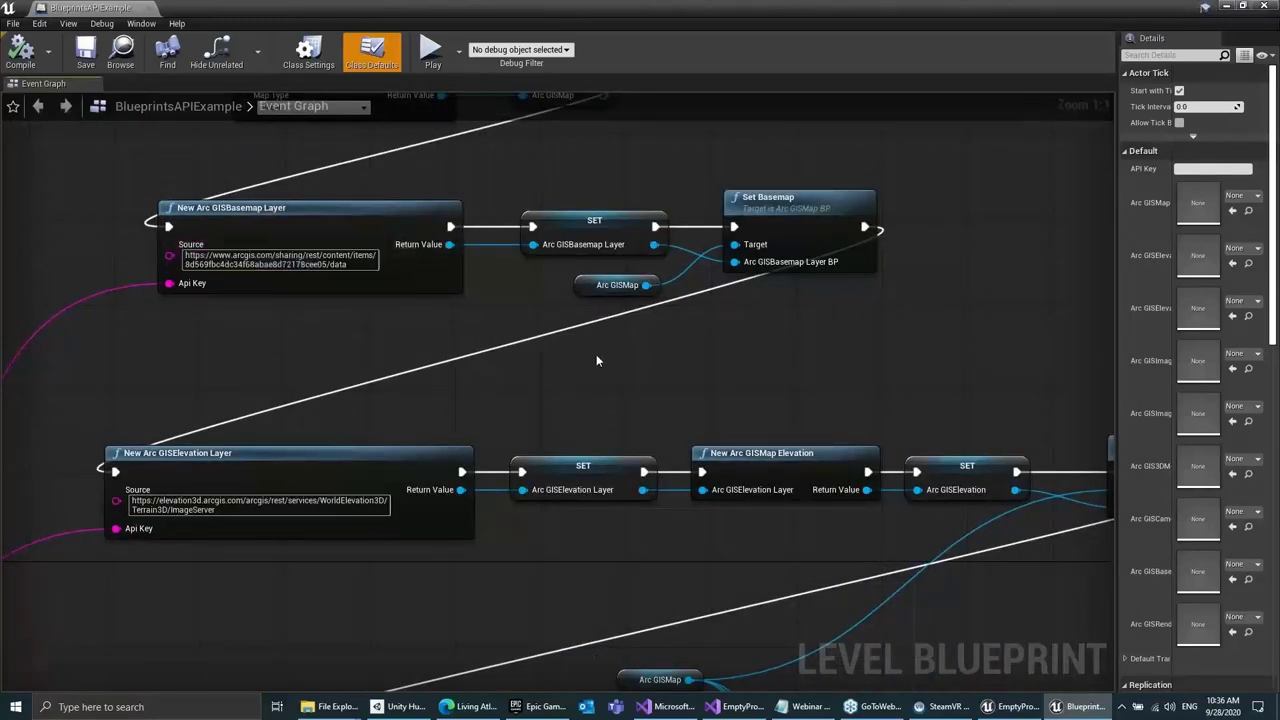
pyautogui.moveTo(540, 382); pyautogui.dragTo(528, 114, button='right')
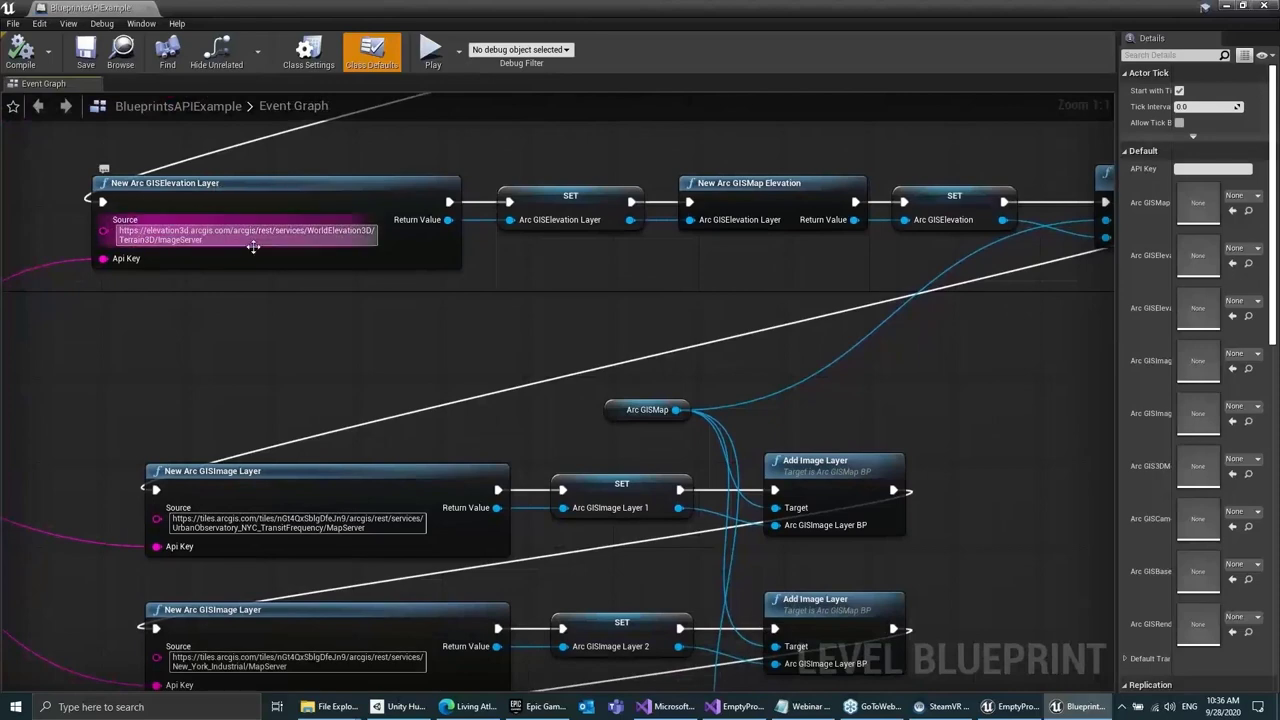
pyautogui.moveTo(150, 580); pyautogui.dragTo(141, 349, button='right')
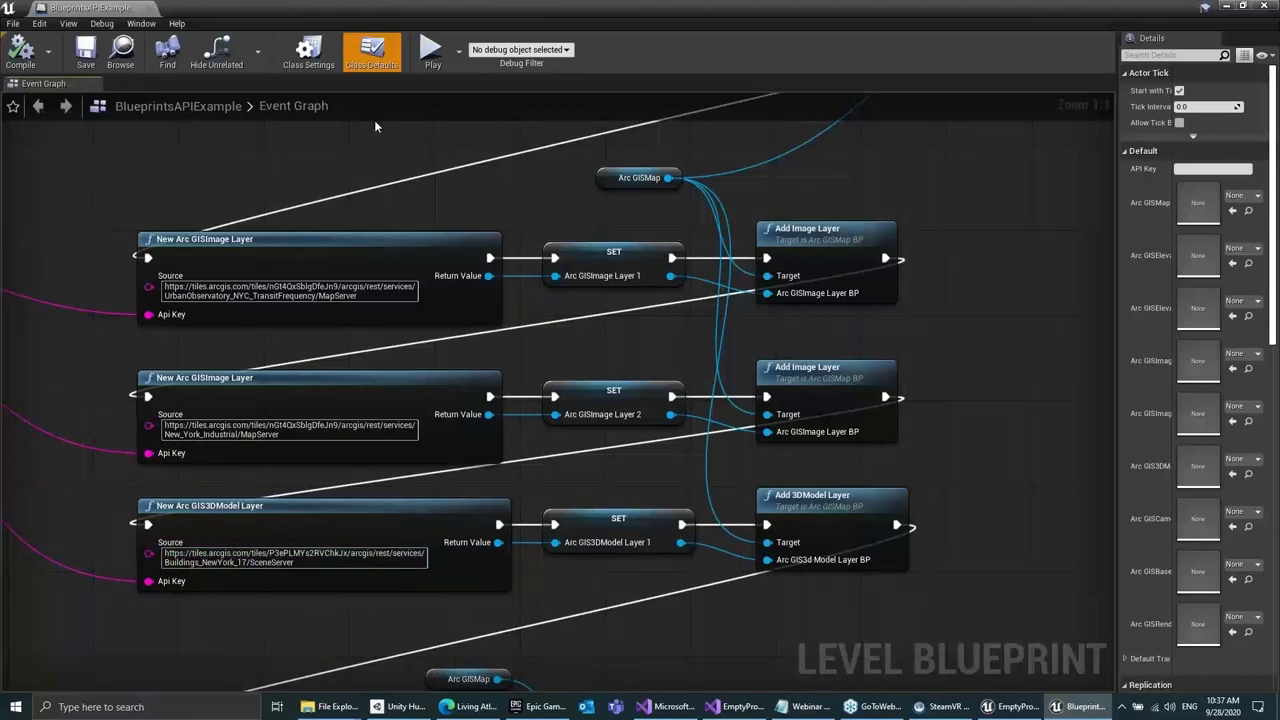
pyautogui.click(153, 10)
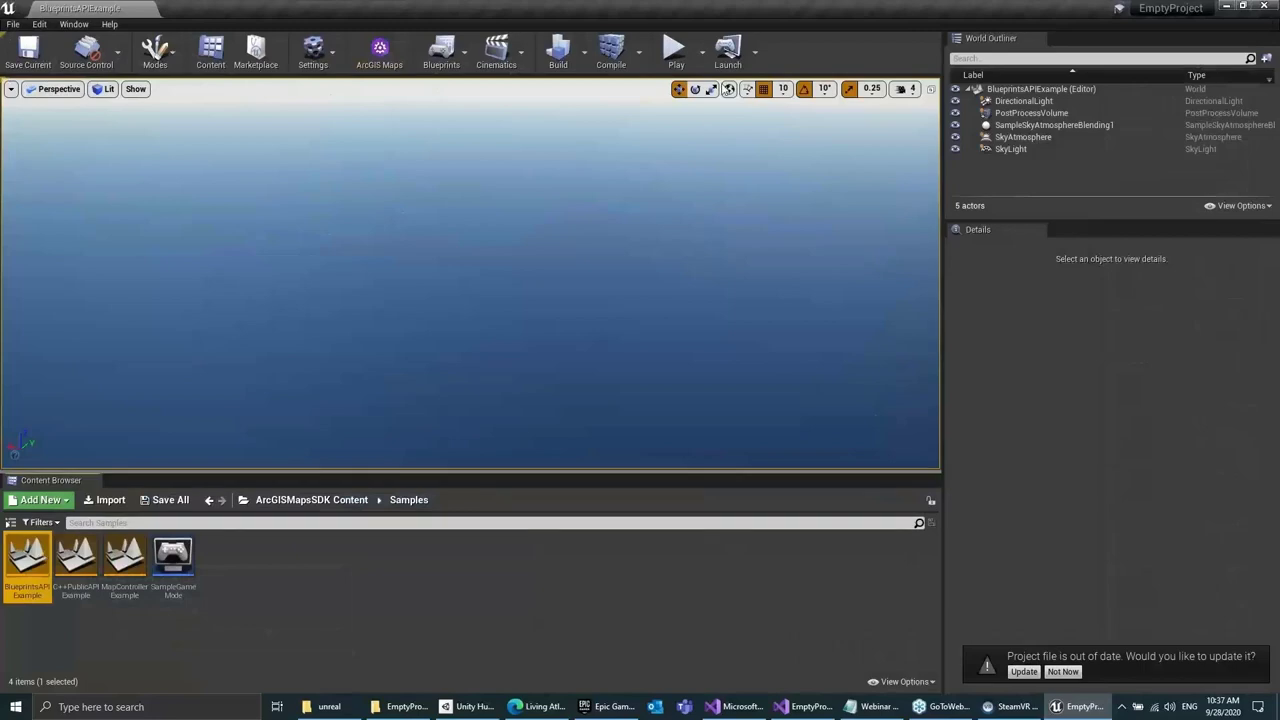
# Play the BlueprintsAPIExample level, view the New York map with its layers and buildings, and stop the simulation
pyautogui.click(667, 54)
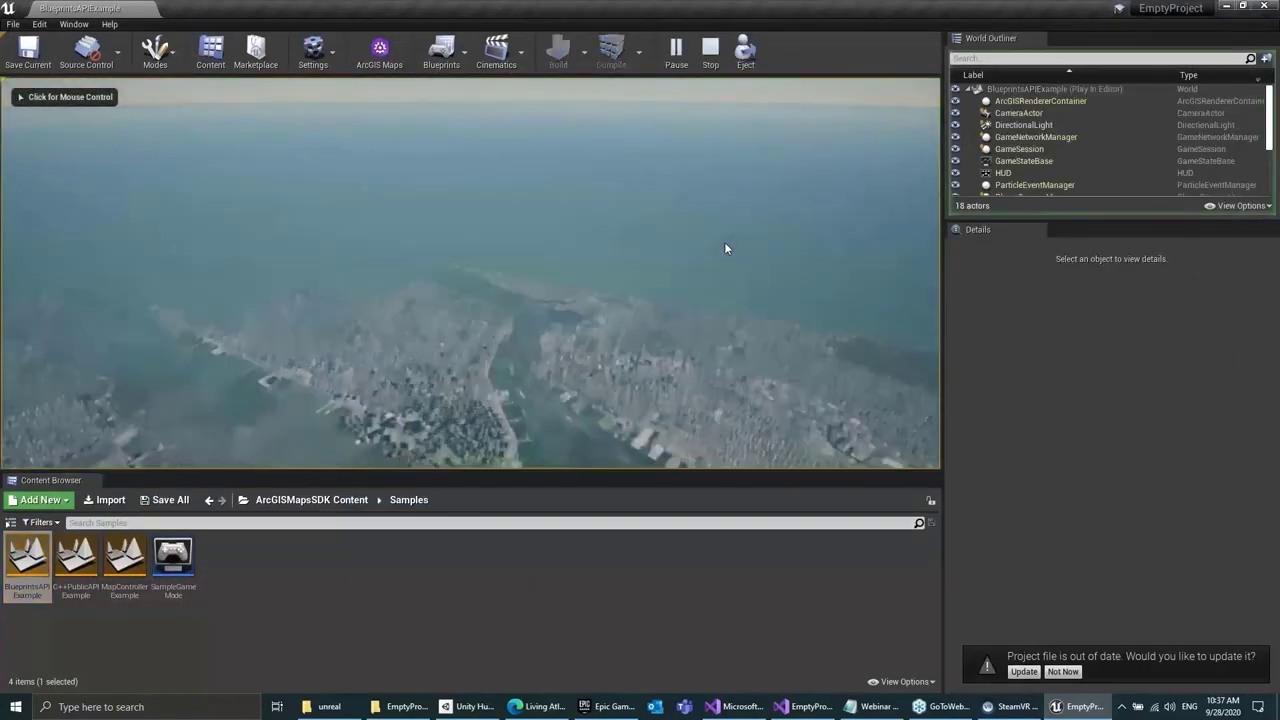
pyautogui.click(724, 242)
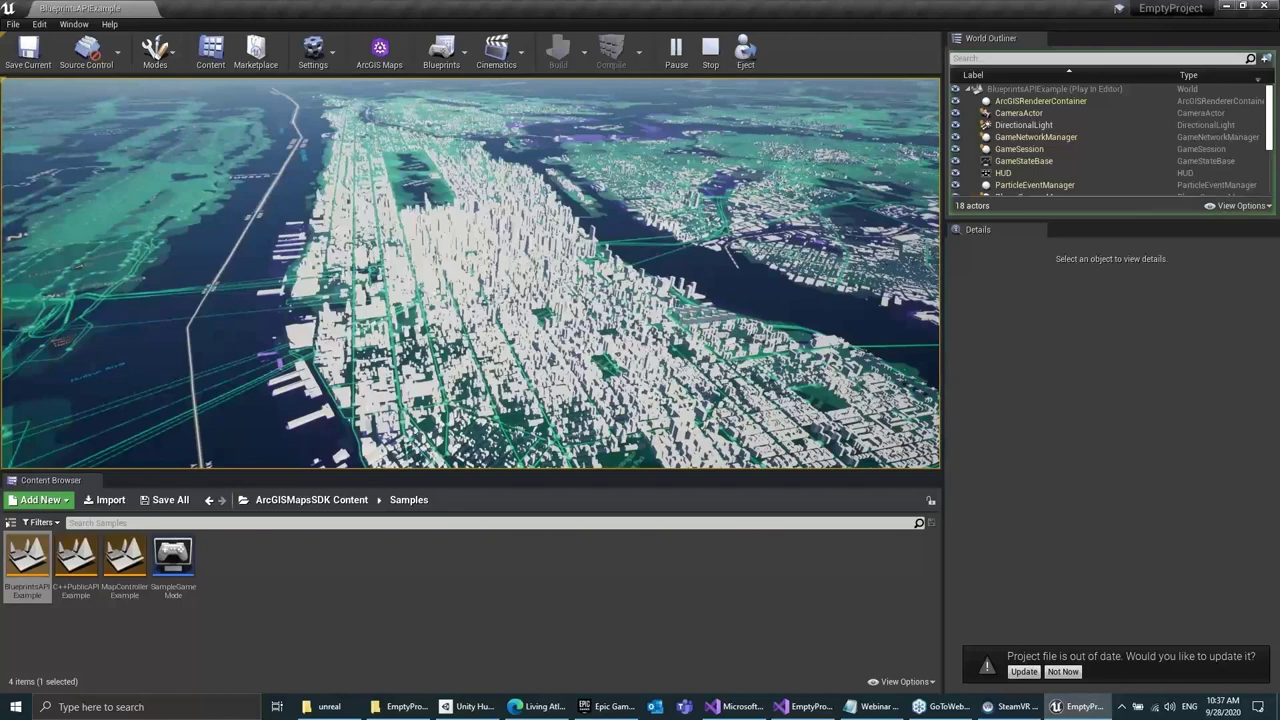
pyautogui.hotkey('shift', 'F1')
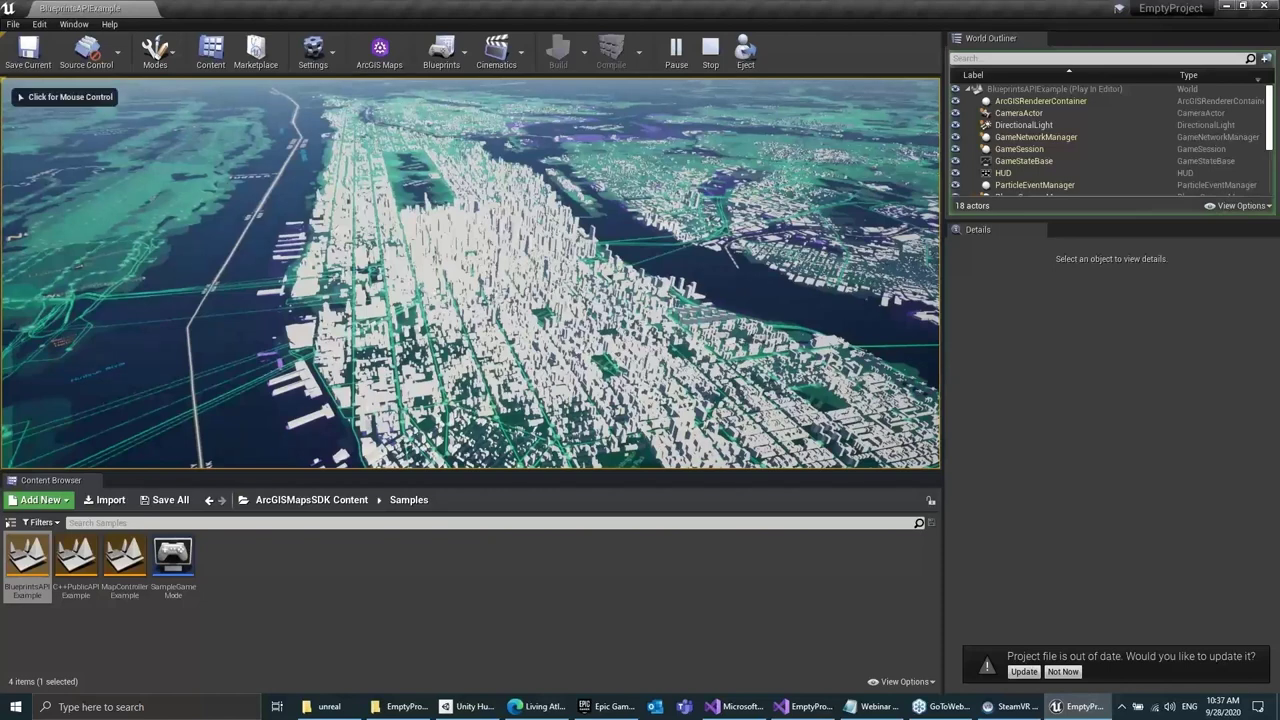
pyautogui.click(710, 47)
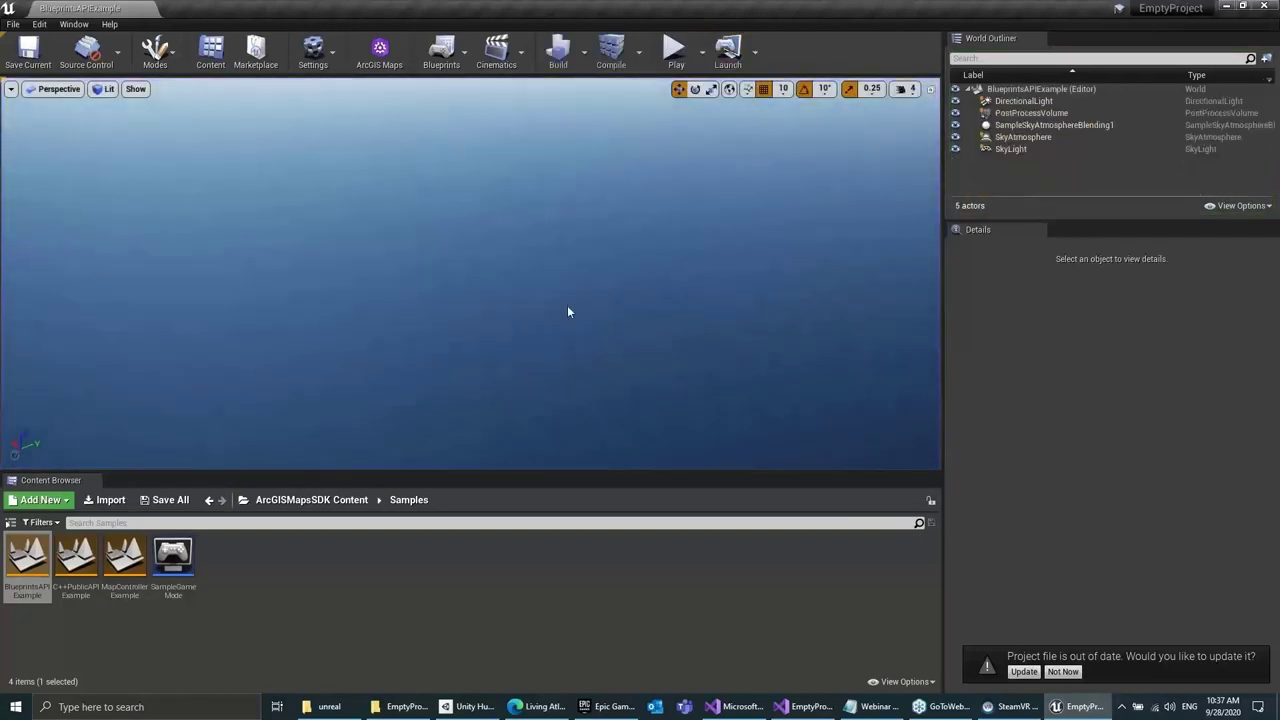
# Open the C++PublicAPIExample level from the Samples folder
pyautogui.doubleClick(82, 556)
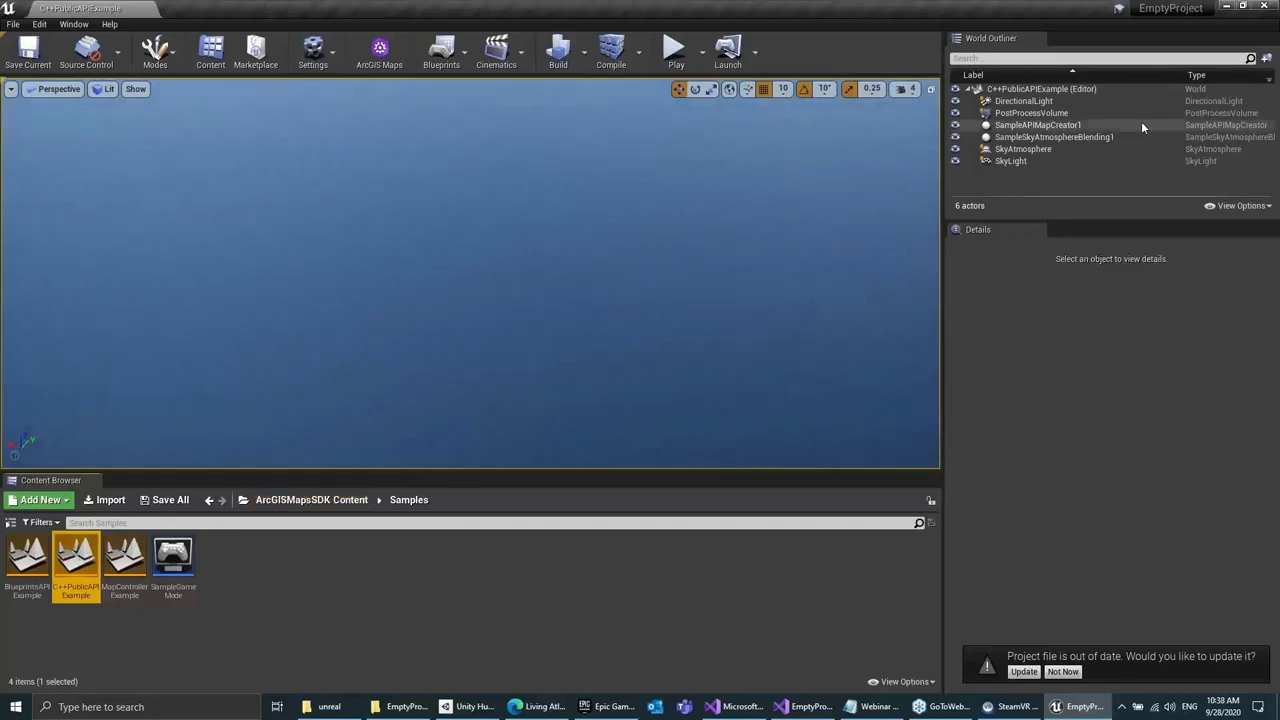
# Open the C++ header of the SampleAPIMapCreator1 actor and switch to Visual Studio to view it
pyautogui.click(1008, 127)
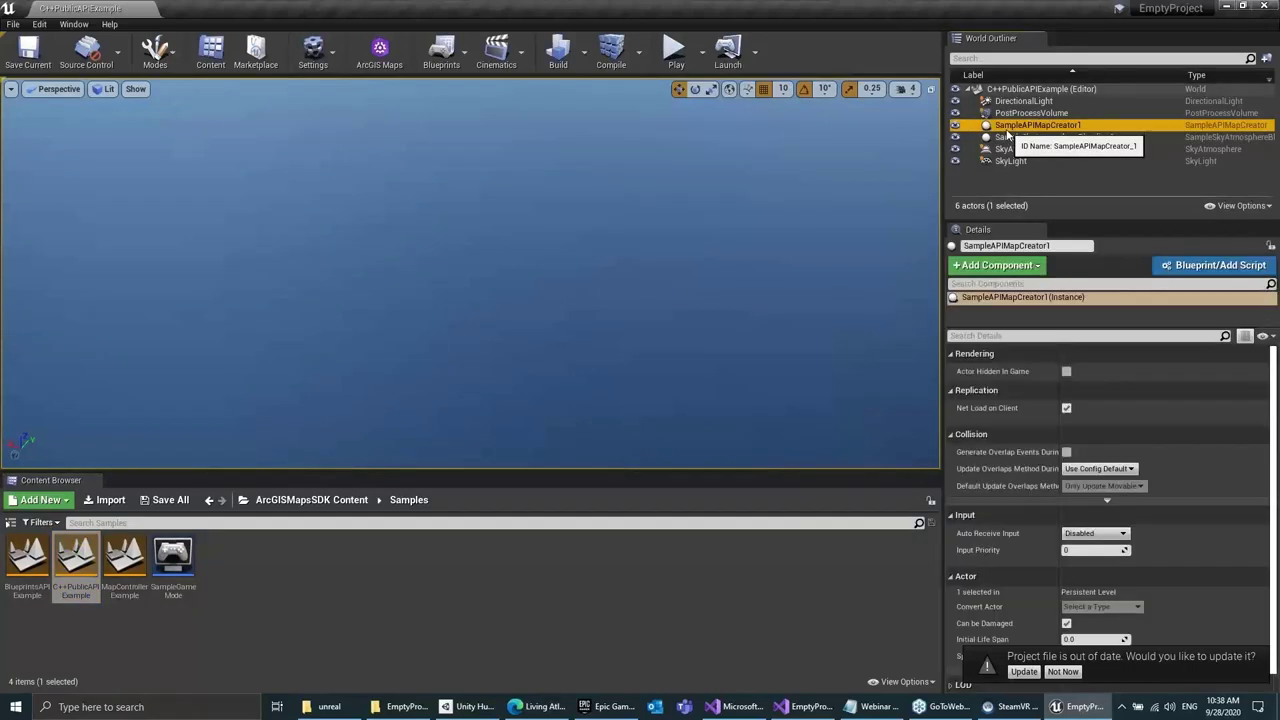
pyautogui.click(1040, 299)
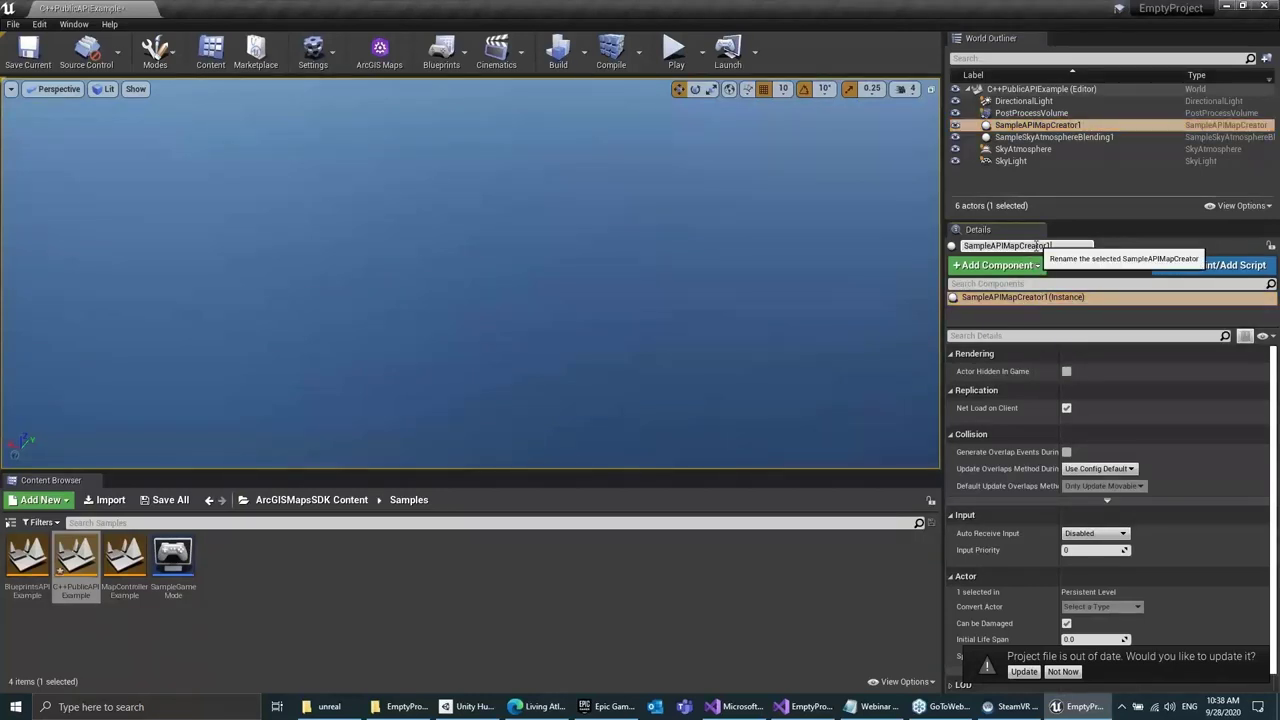
pyautogui.click(1000, 246)
pyautogui.rightClick(1008, 125)
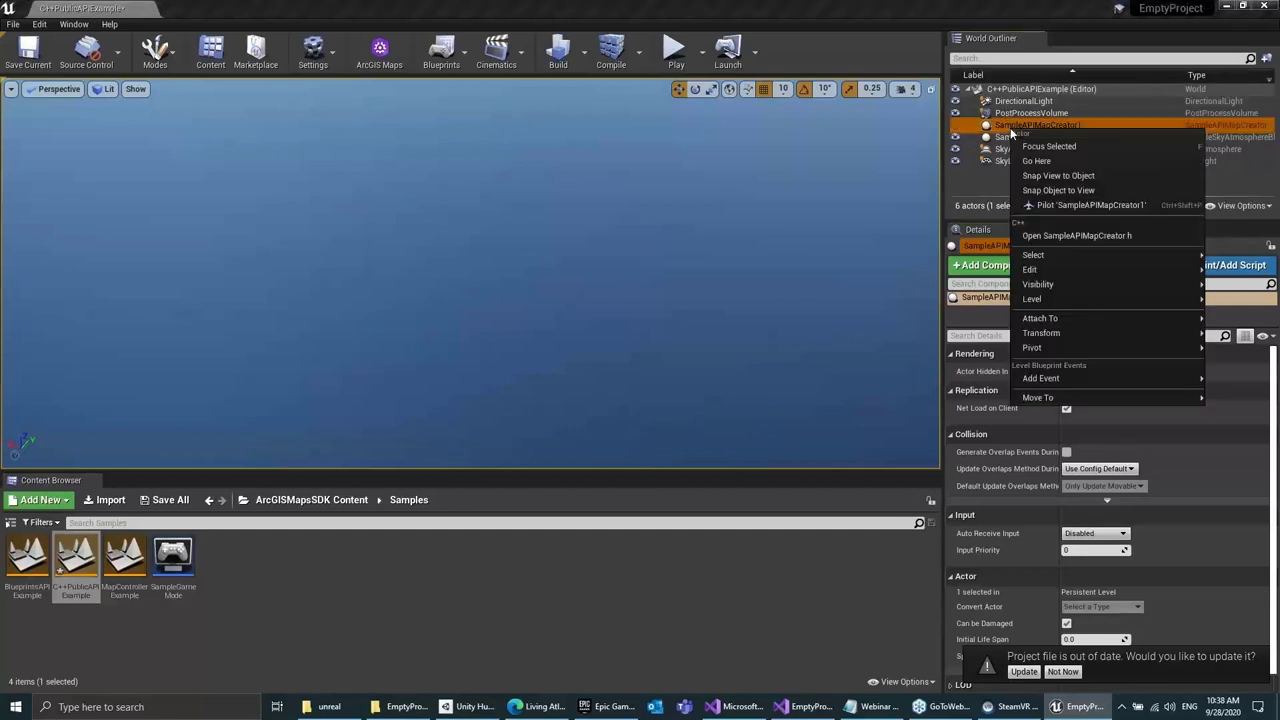
pyautogui.click(1075, 242)
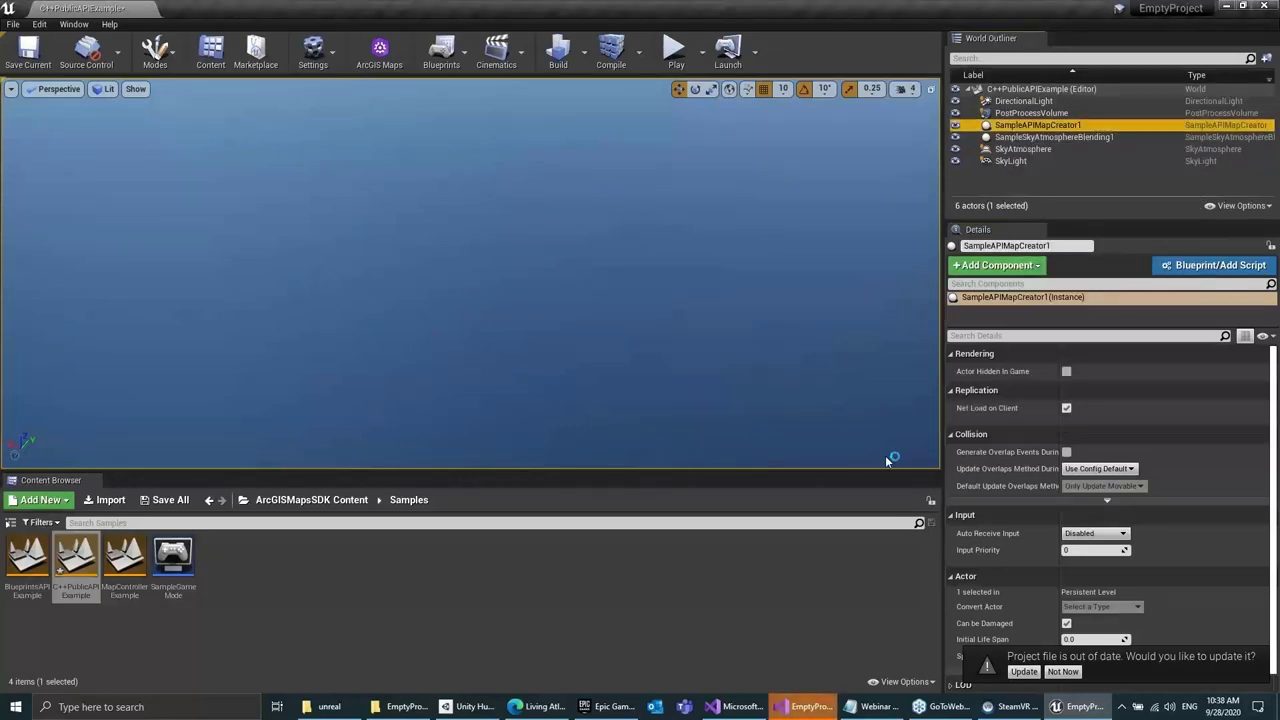
pyautogui.click(800, 708)
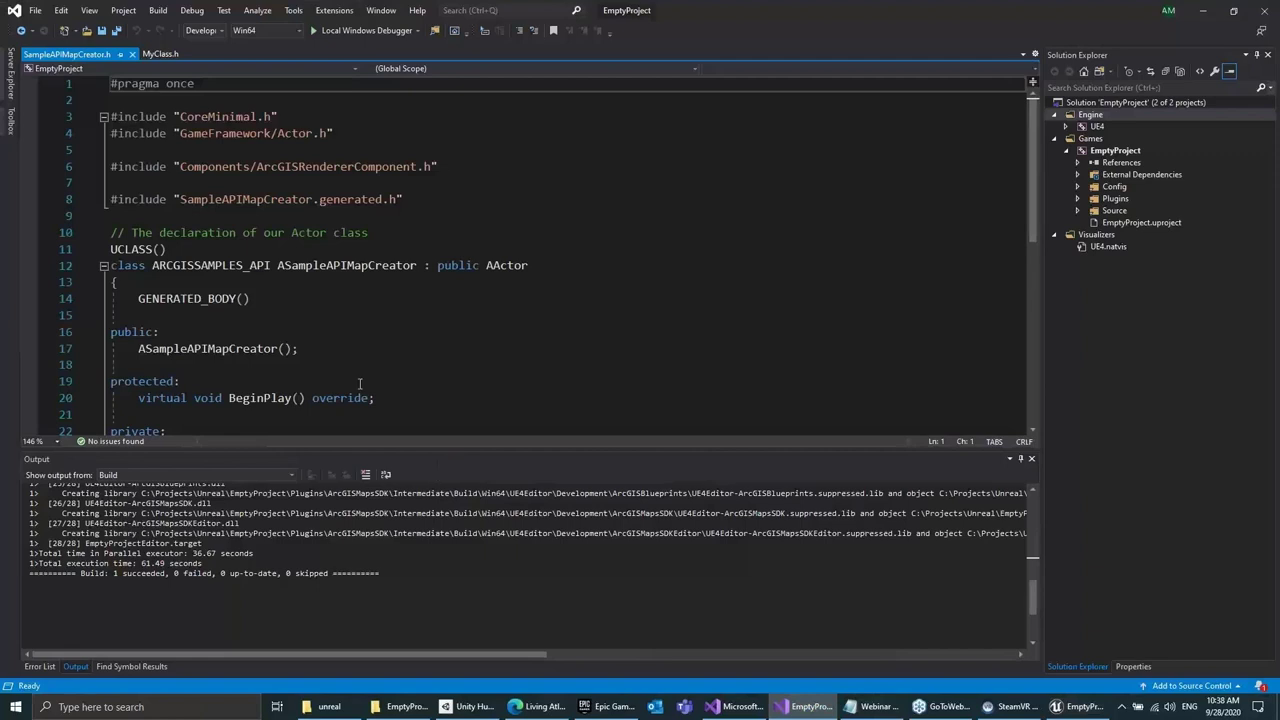
# Go to the definition of the CreateArcGISMap method declared in SampleAPIMapCreator.h
pyautogui.scroll(-3, 256, 334)
pyautogui.rightClick(246, 334)
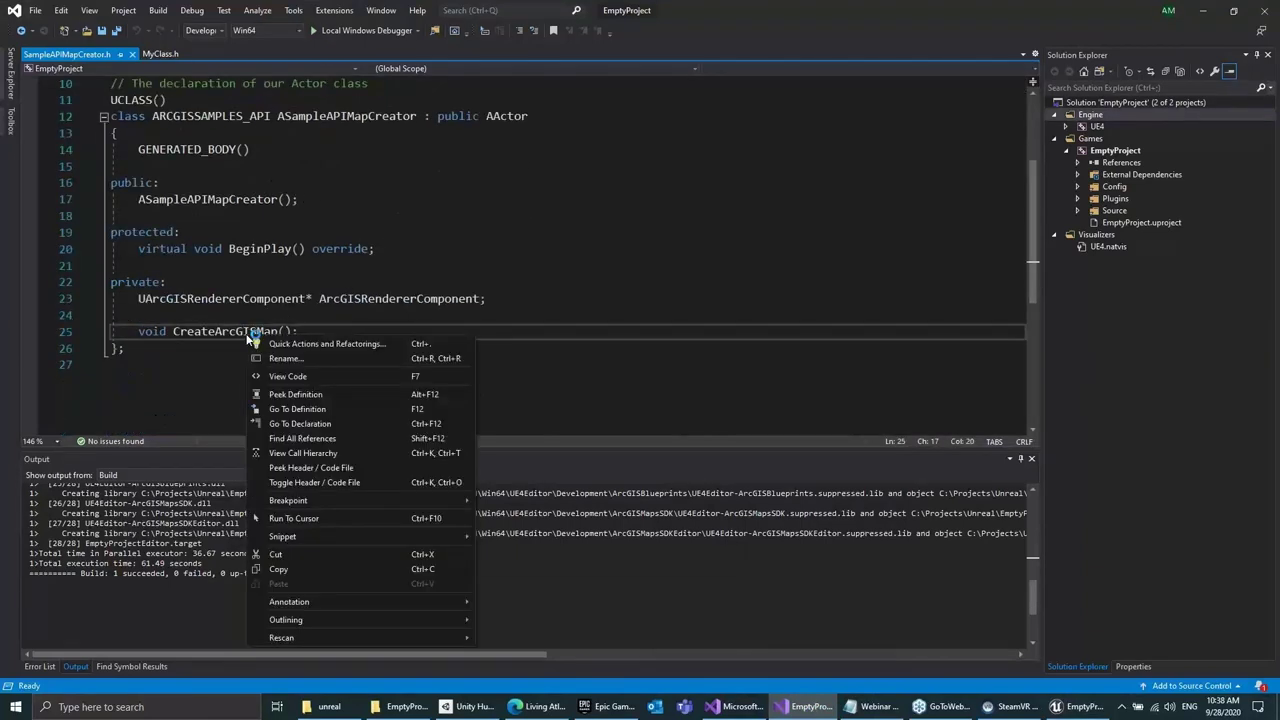
pyautogui.click(320, 409)
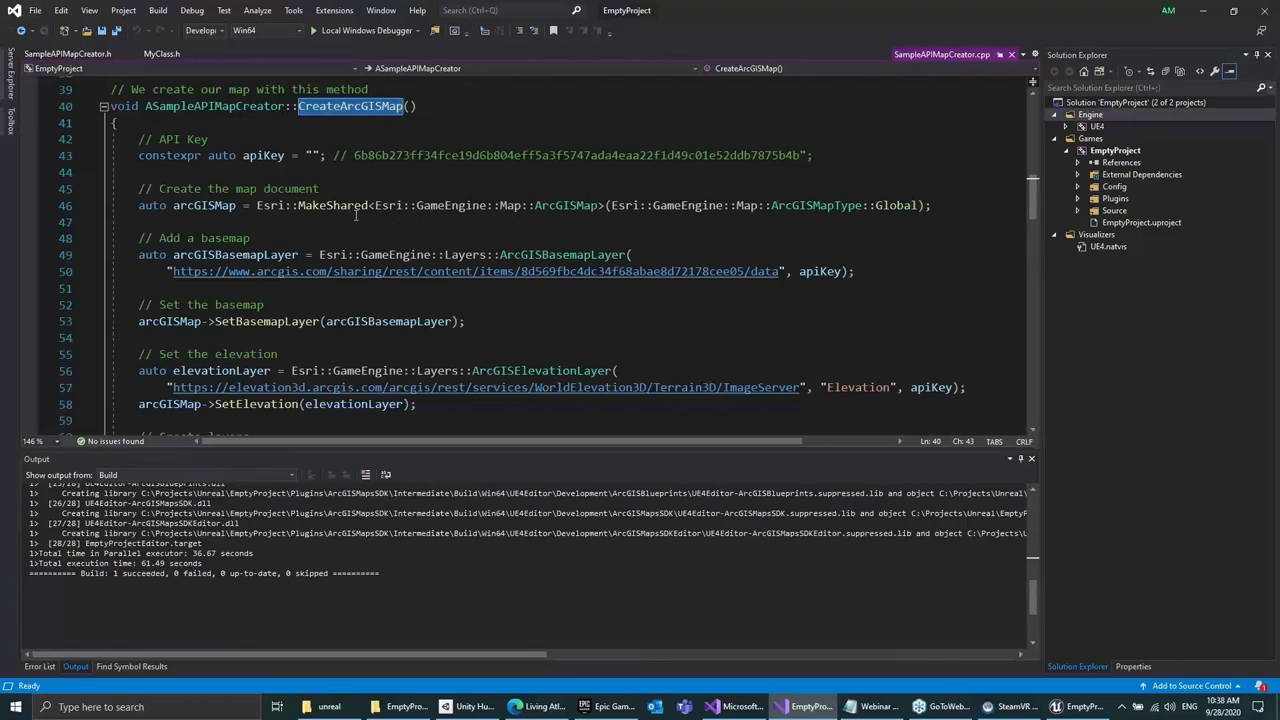
# Examine the CreateArcGISMap code for the Global map type, basemap, elevation, three image layers and 3D model layer
pyautogui.scroll(-1, 356, 215)
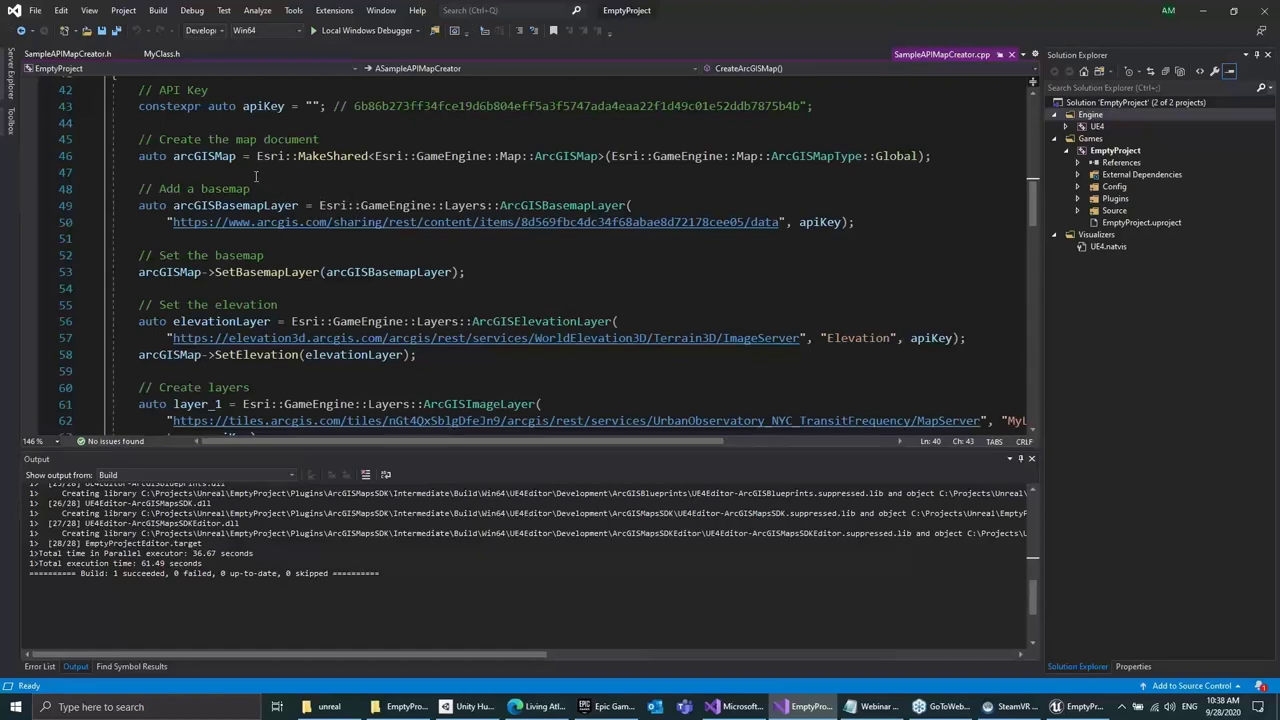
pyautogui.click(228, 156)
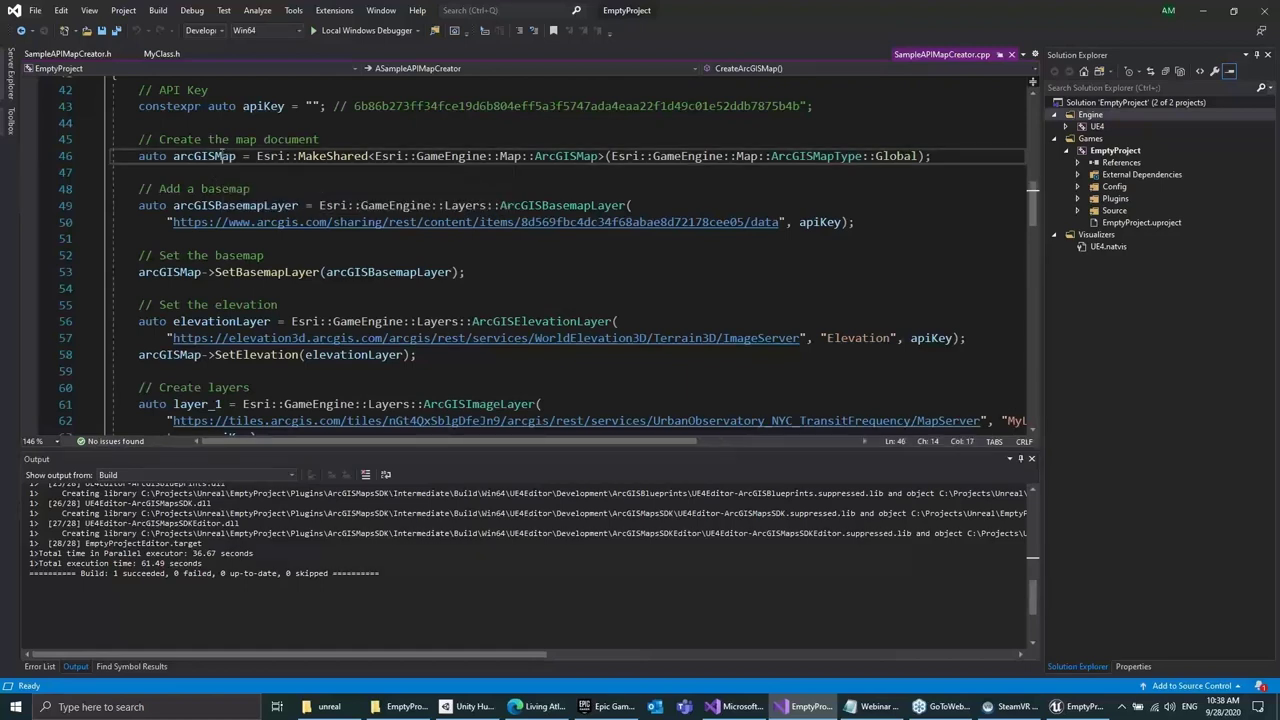
pyautogui.doubleClick(897, 156)
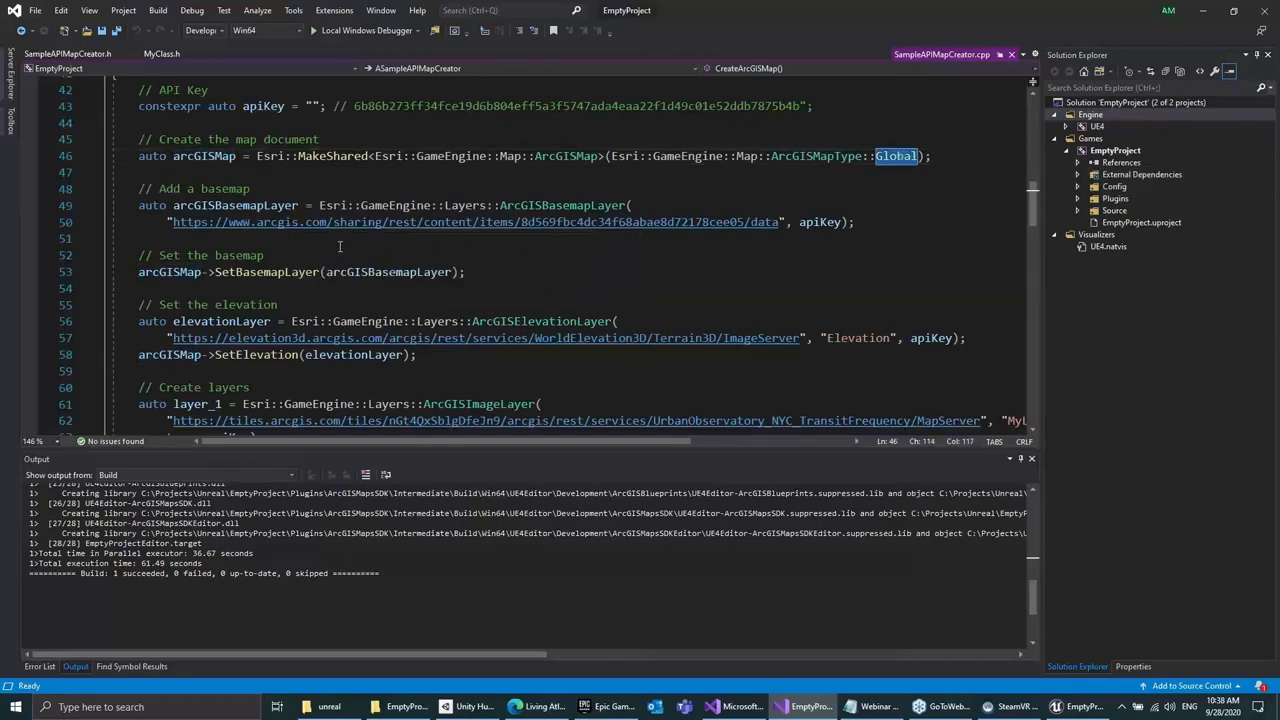
pyautogui.scroll(-1, 323, 271)
pyautogui.scroll(-1, 323, 271)
pyautogui.scroll(-3, 343, 260)
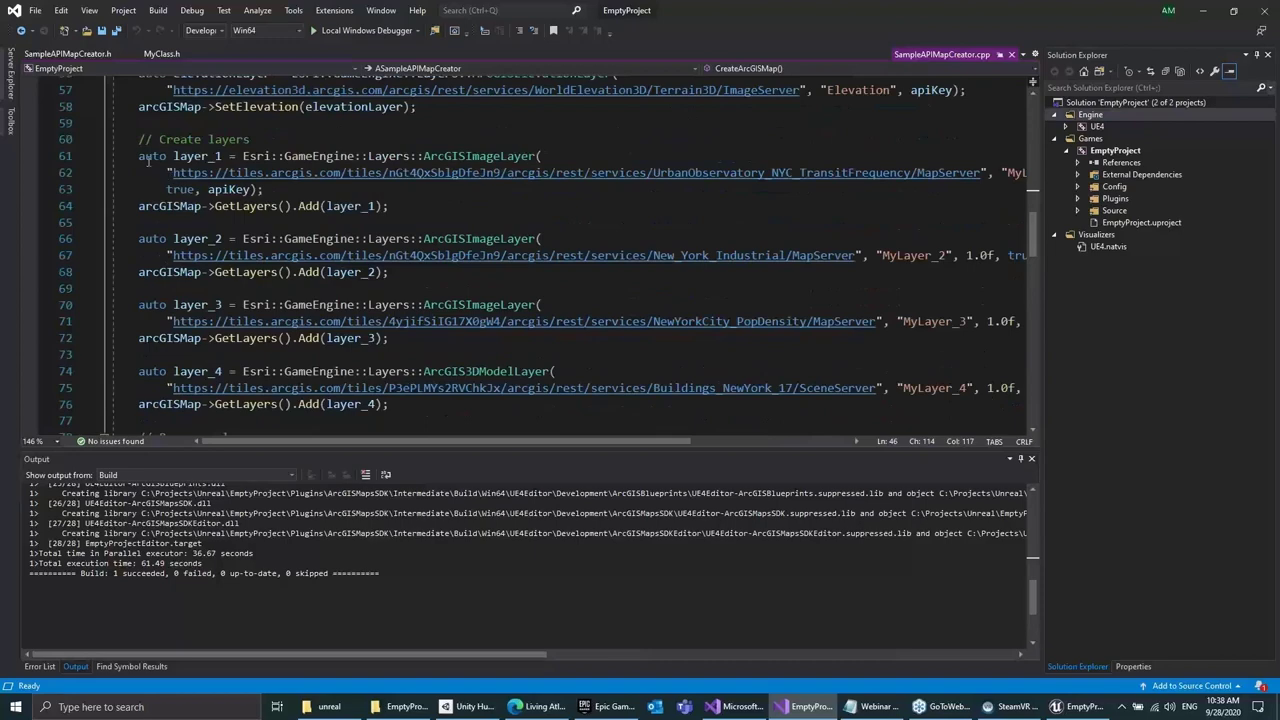
pyautogui.moveTo(145, 173); pyautogui.dragTo(529, 338)
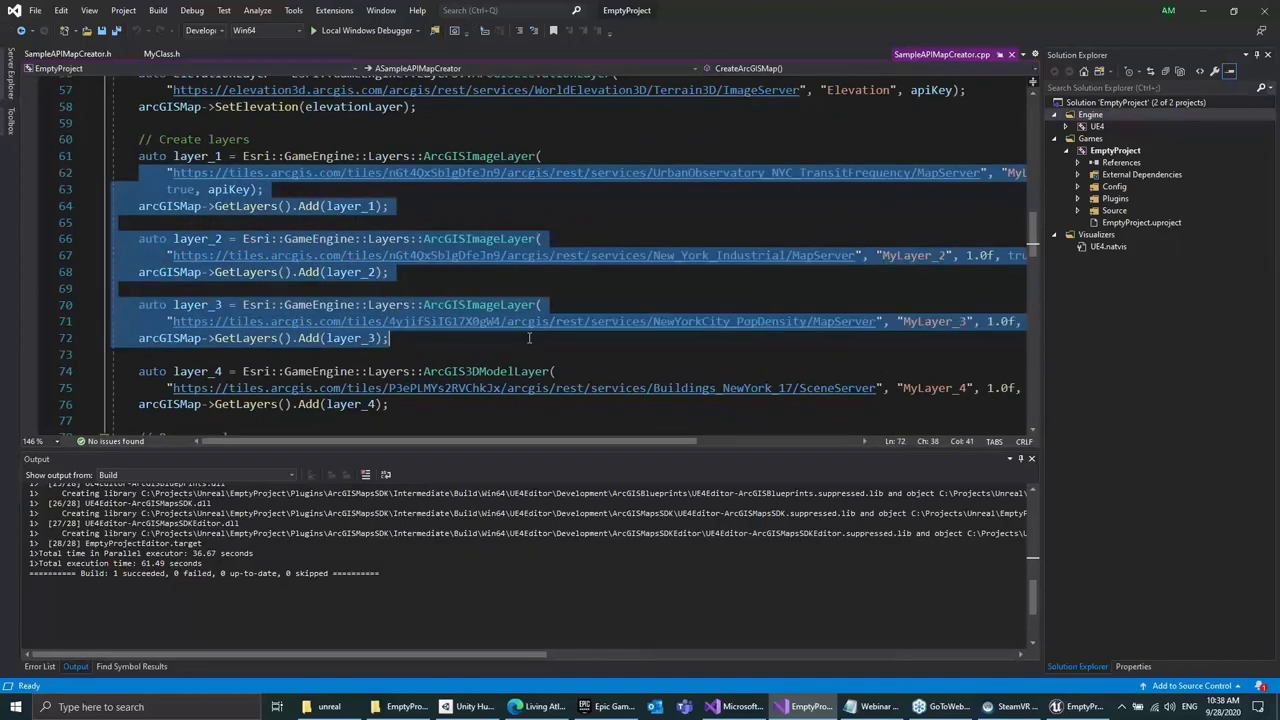
pyautogui.scroll(-2, 529, 338)
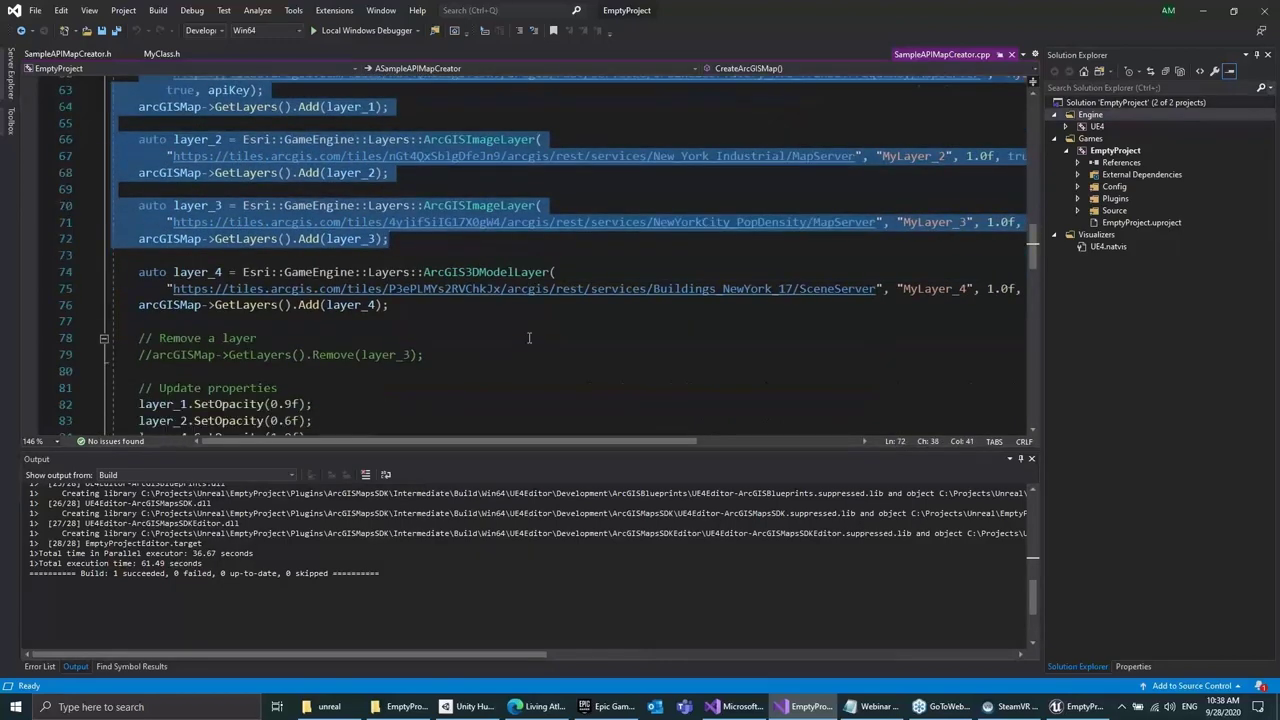
pyautogui.click(430, 314)
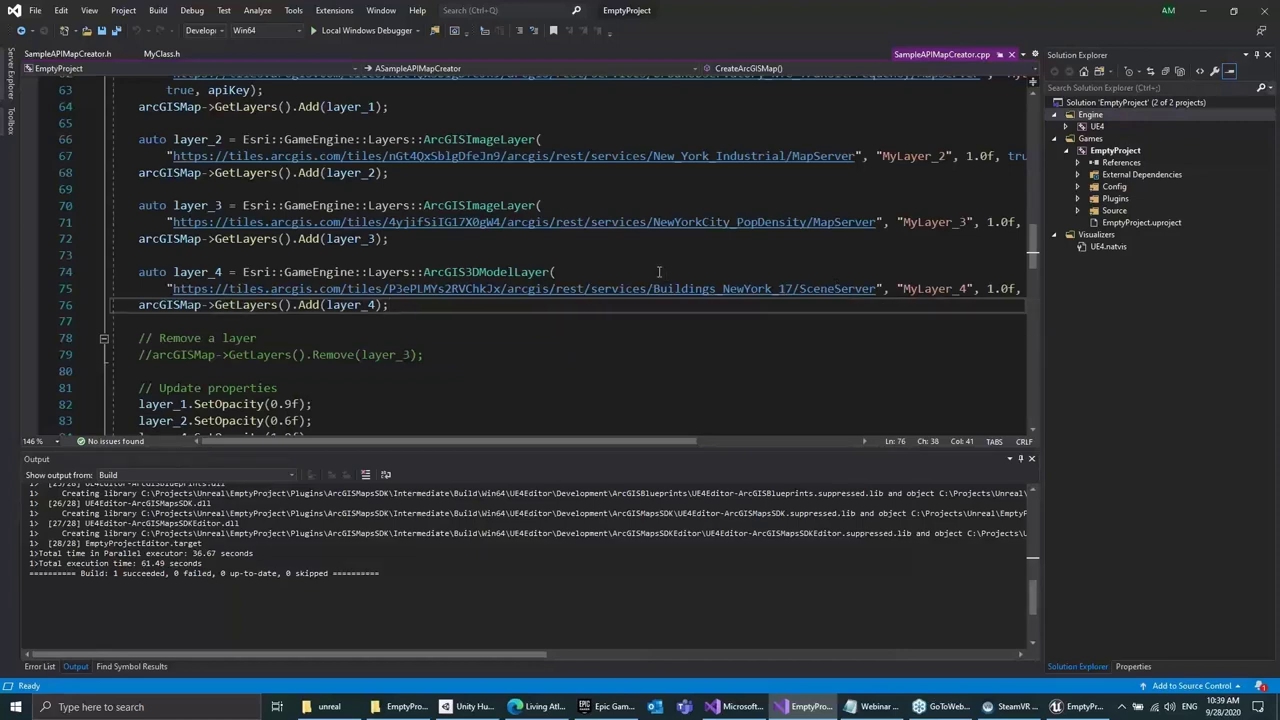
# Return to the Unreal Editor, play the C++PublicAPIExample level, view the New York map with its buildings, and stop the simulation
pyautogui.click(1201, 14)
pyautogui.click(674, 48)
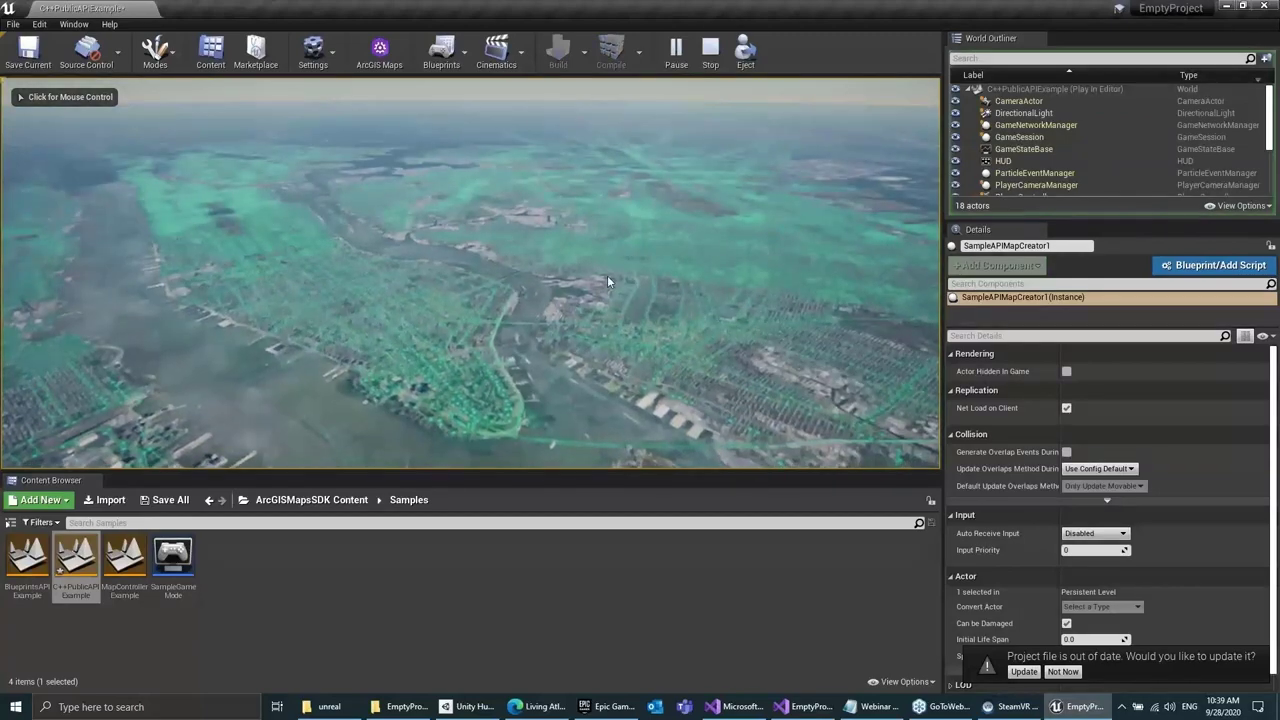
pyautogui.click(607, 277)
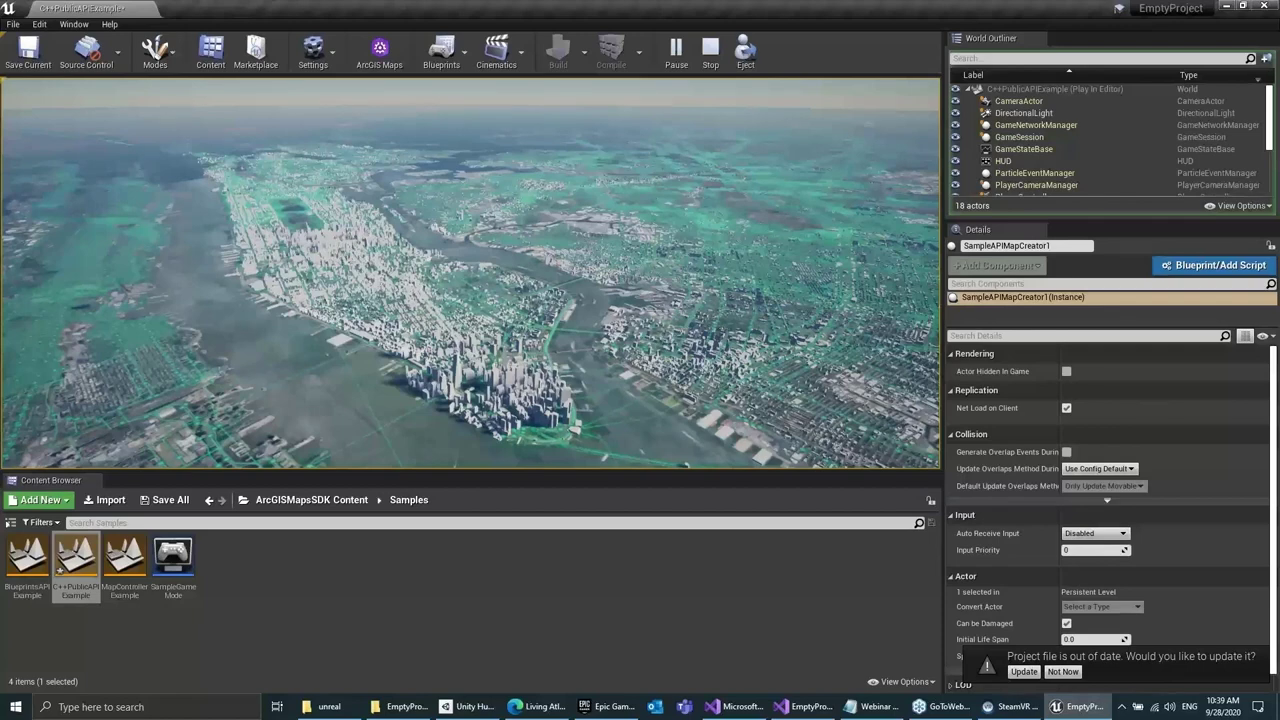
pyautogui.hotkey('shift', 'F1')
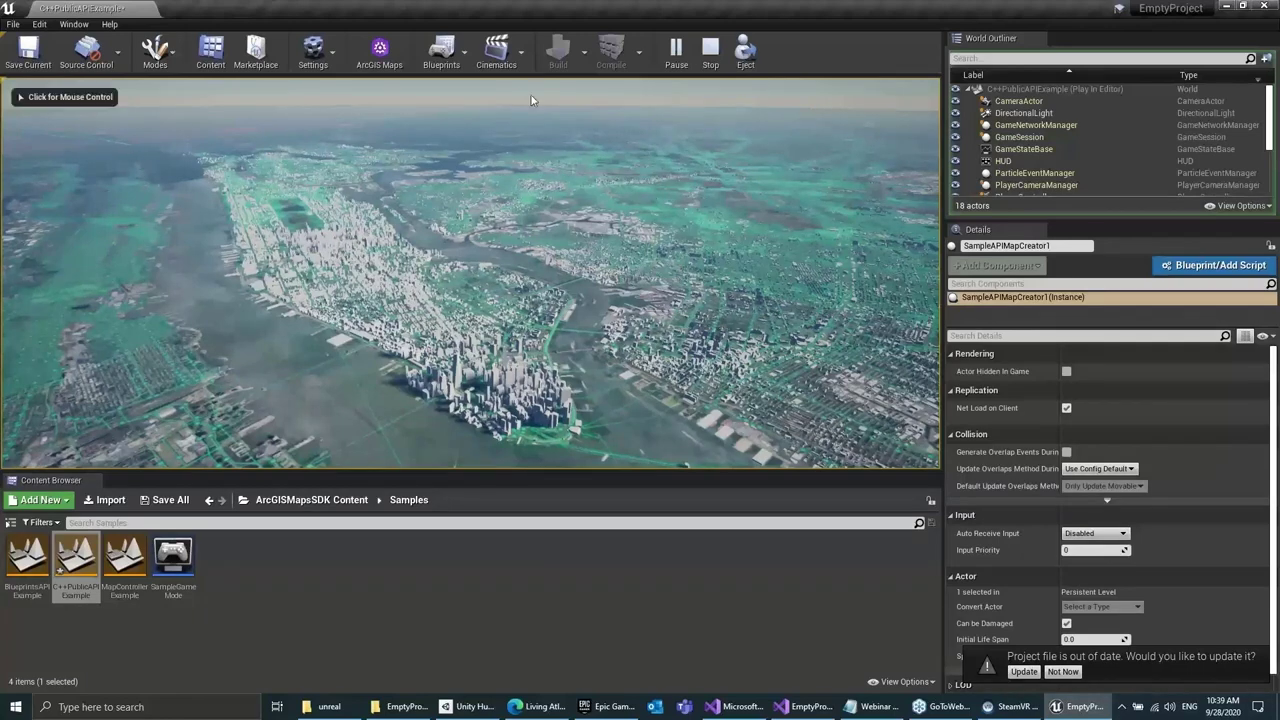
pyautogui.click(710, 48)
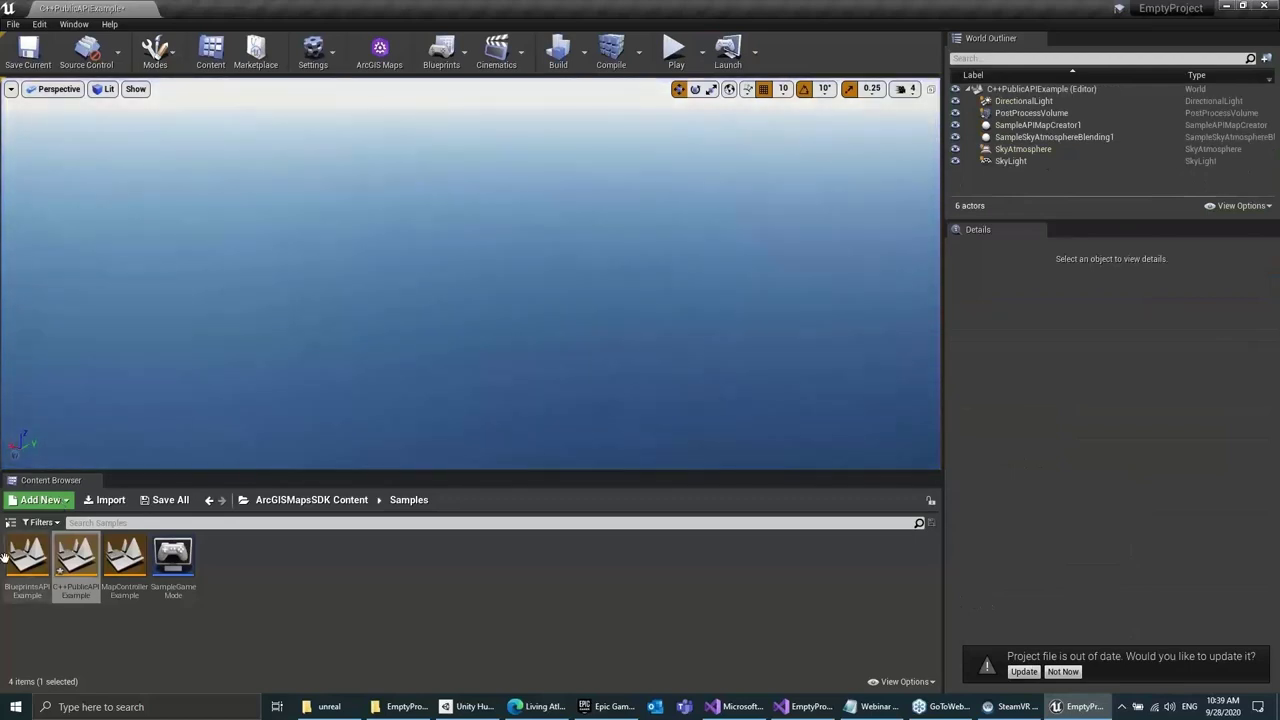
# Open the MapControllerExample level without saving the C++PublicAPIExample changes, and select the ArcGISMapController1 actor
pyautogui.doubleClick(126, 565)
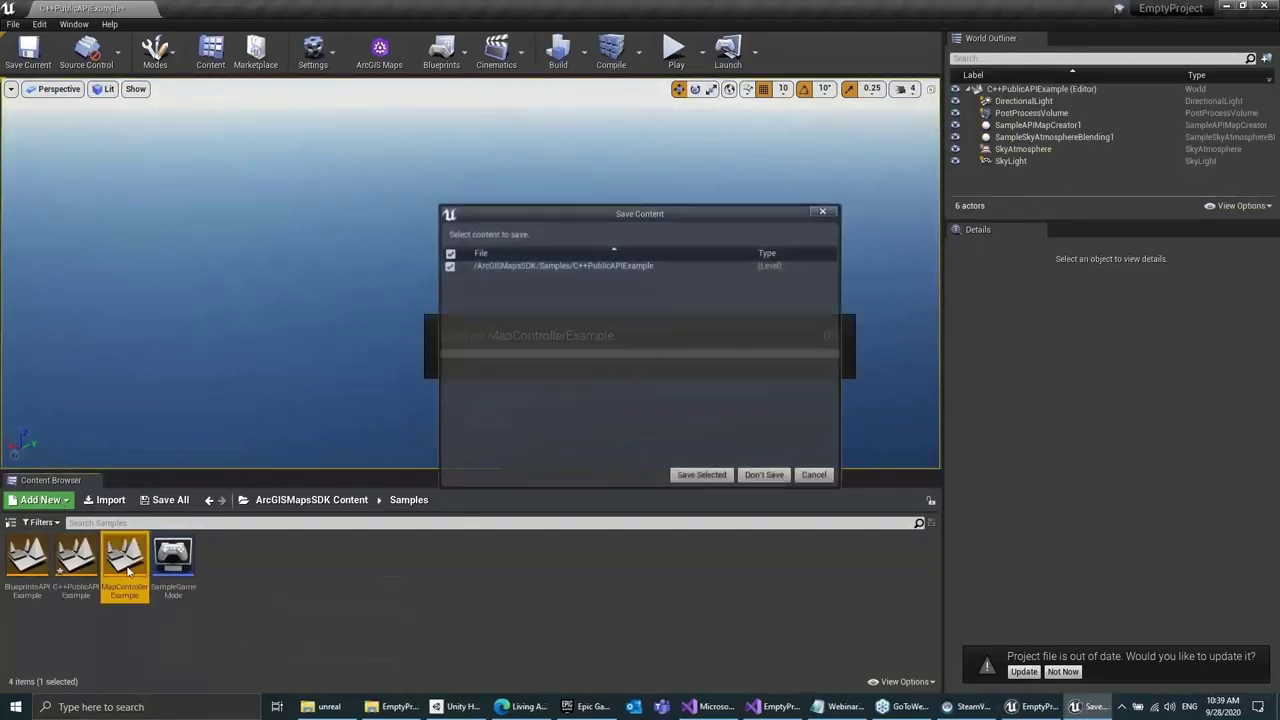
pyautogui.click(763, 476)
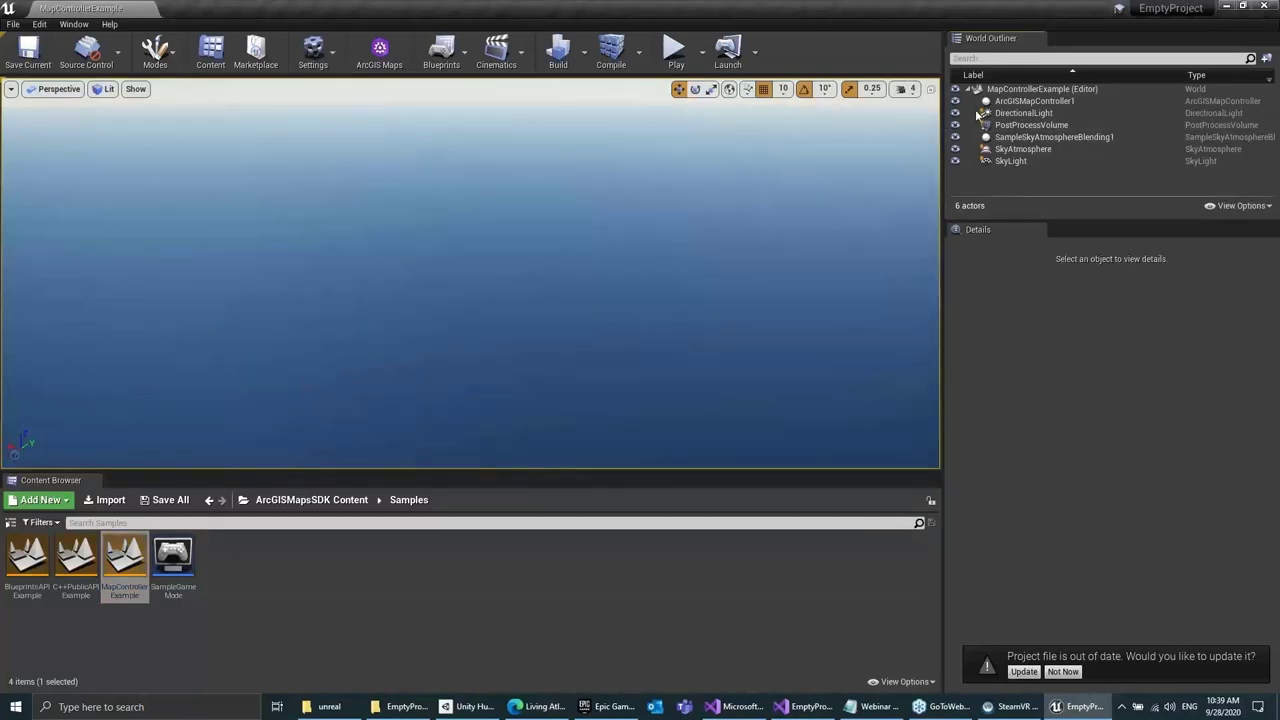
pyautogui.click(1010, 104)
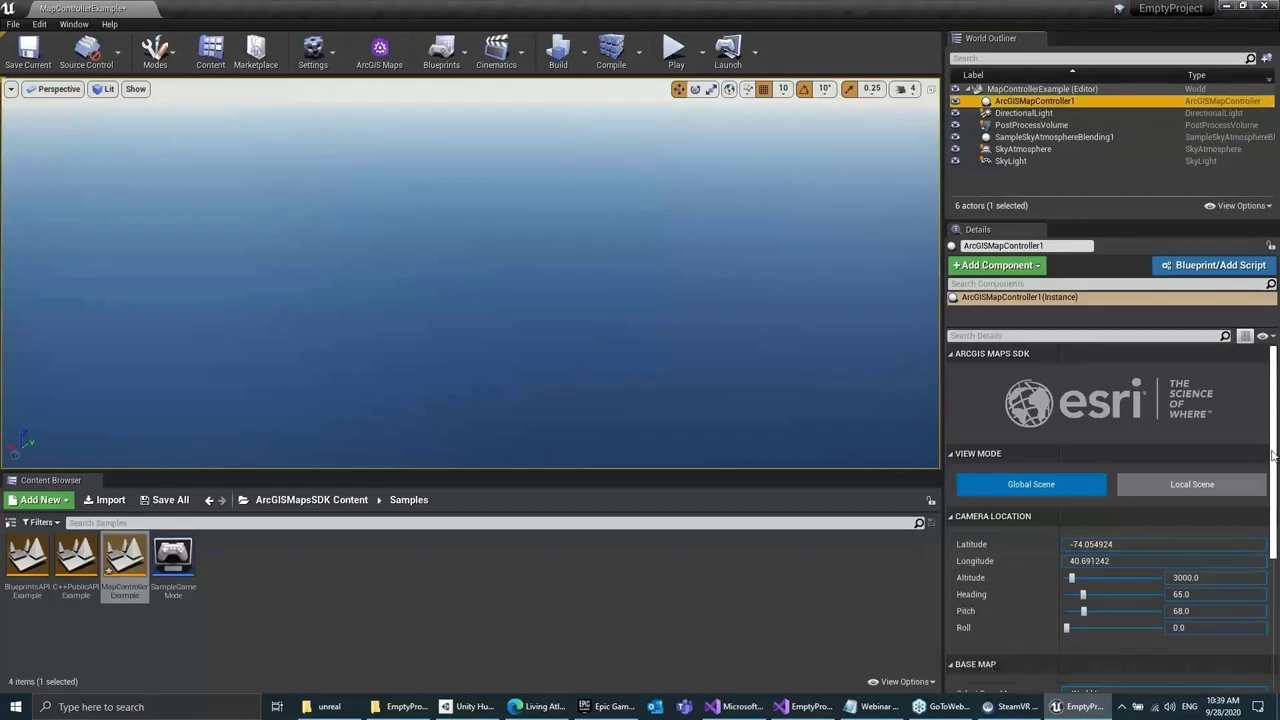
# Examine the map controller's view mode, camera location, base map, add data and layer settings
pyautogui.scroll(-3, 1272, 476)
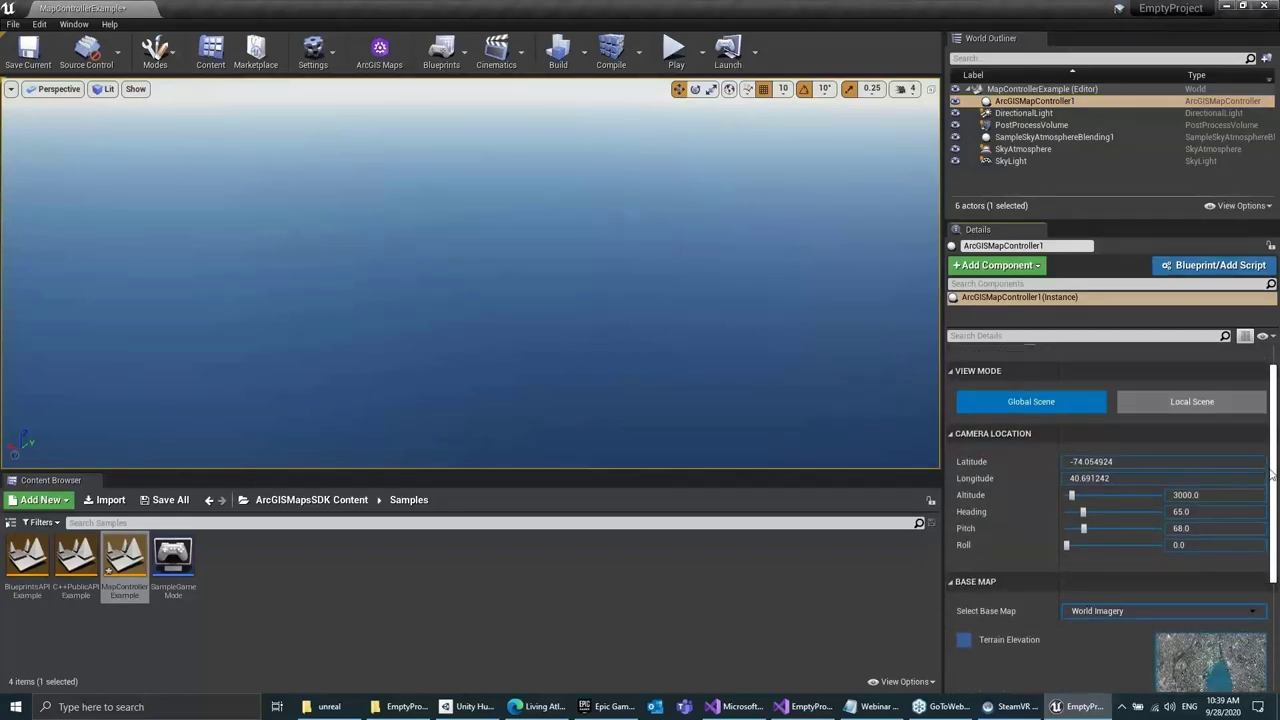
pyautogui.scroll(-1, 1272, 476)
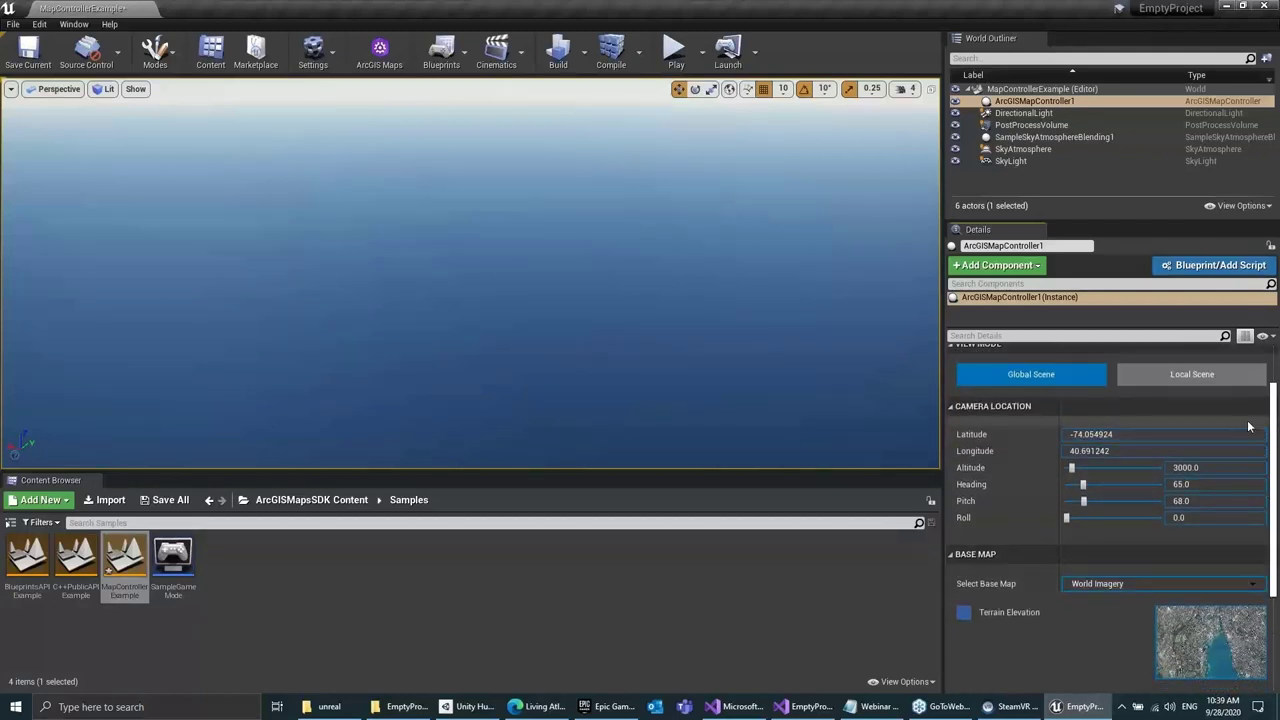
pyautogui.click(1088, 433)
pyautogui.press('Return')
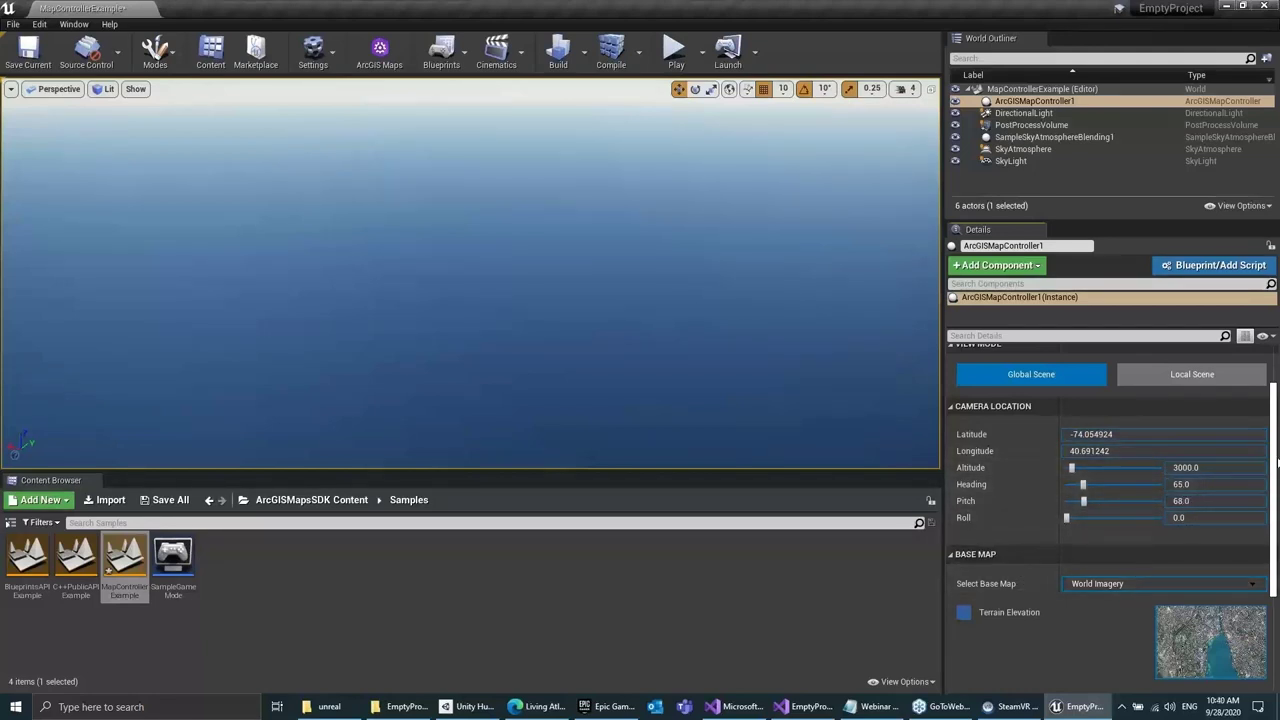
pyautogui.moveTo(1276, 462); pyautogui.dragTo(1273, 602)
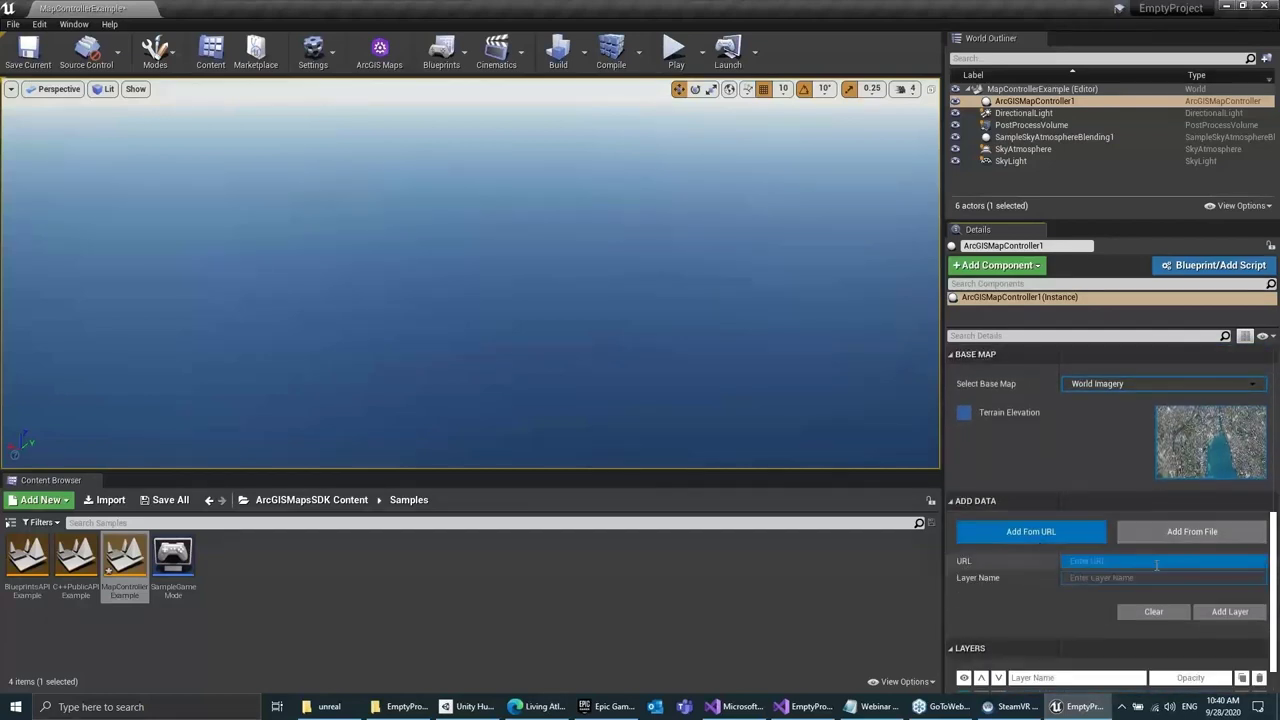
pyautogui.click(1090, 577)
pyautogui.scroll(-2, 1090, 569)
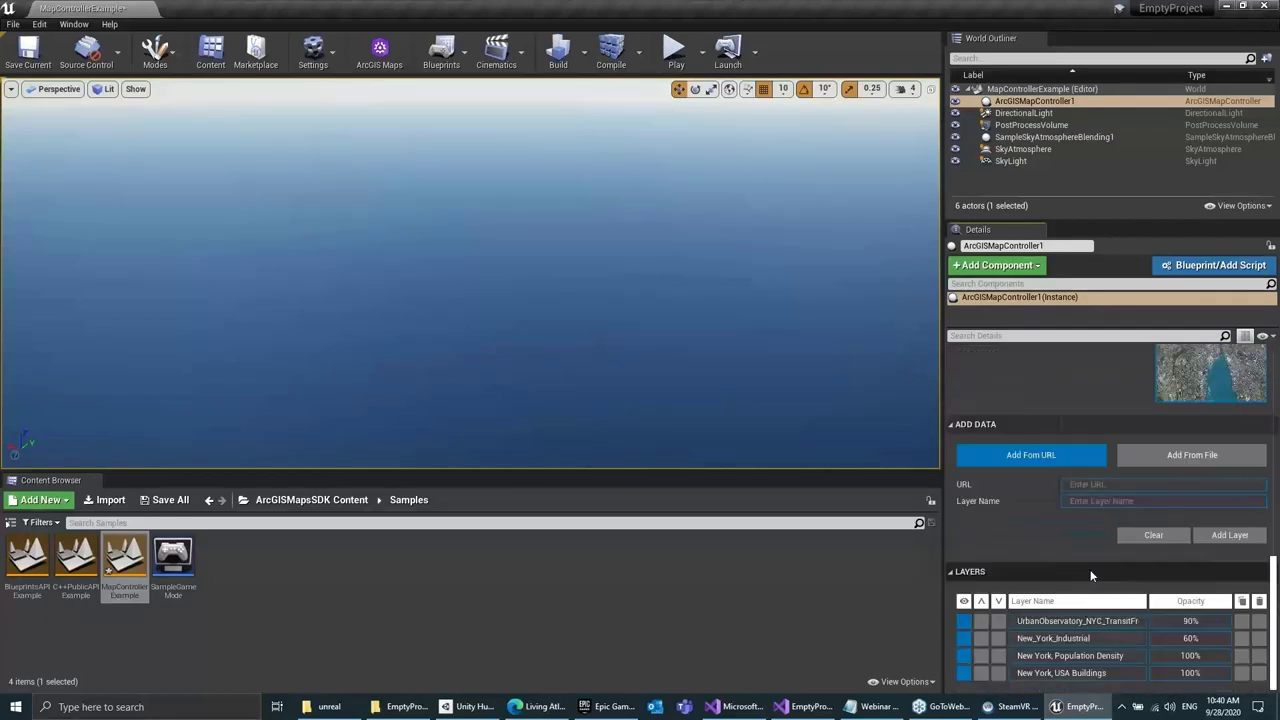
pyautogui.click(1062, 620)
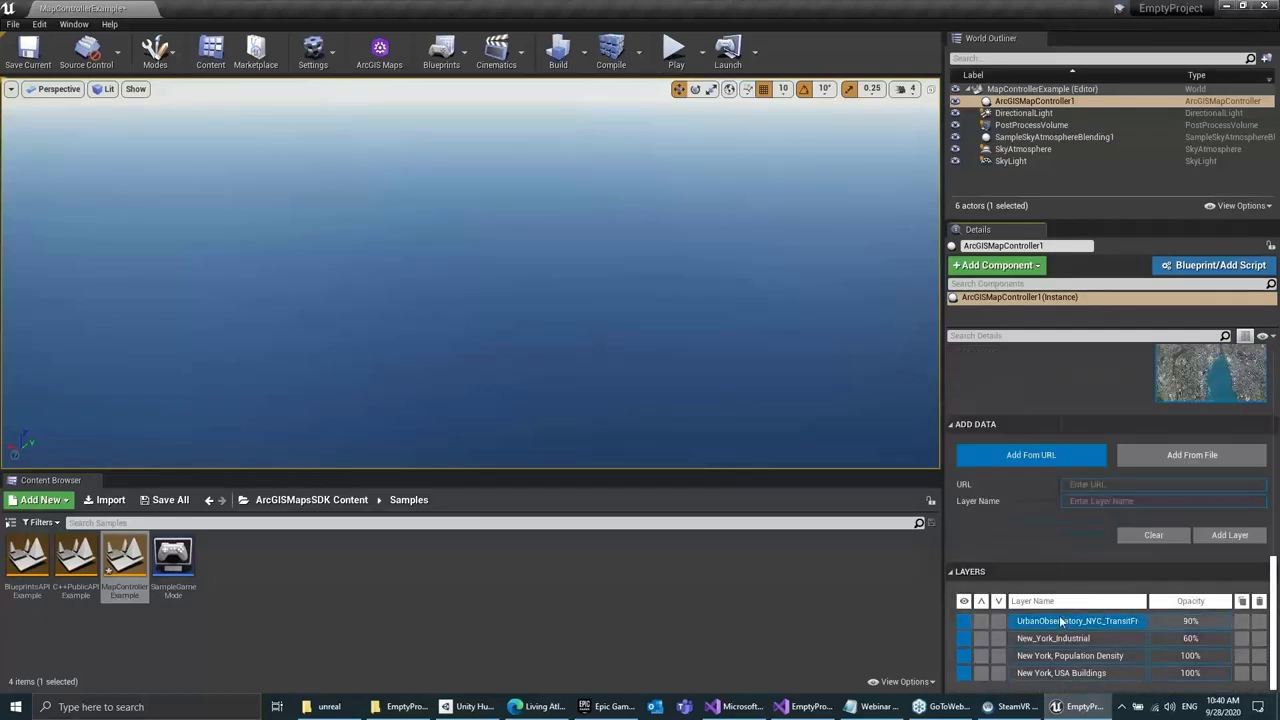
# Turn off the visibility of the New York, Population Density layer
pyautogui.click(964, 656)
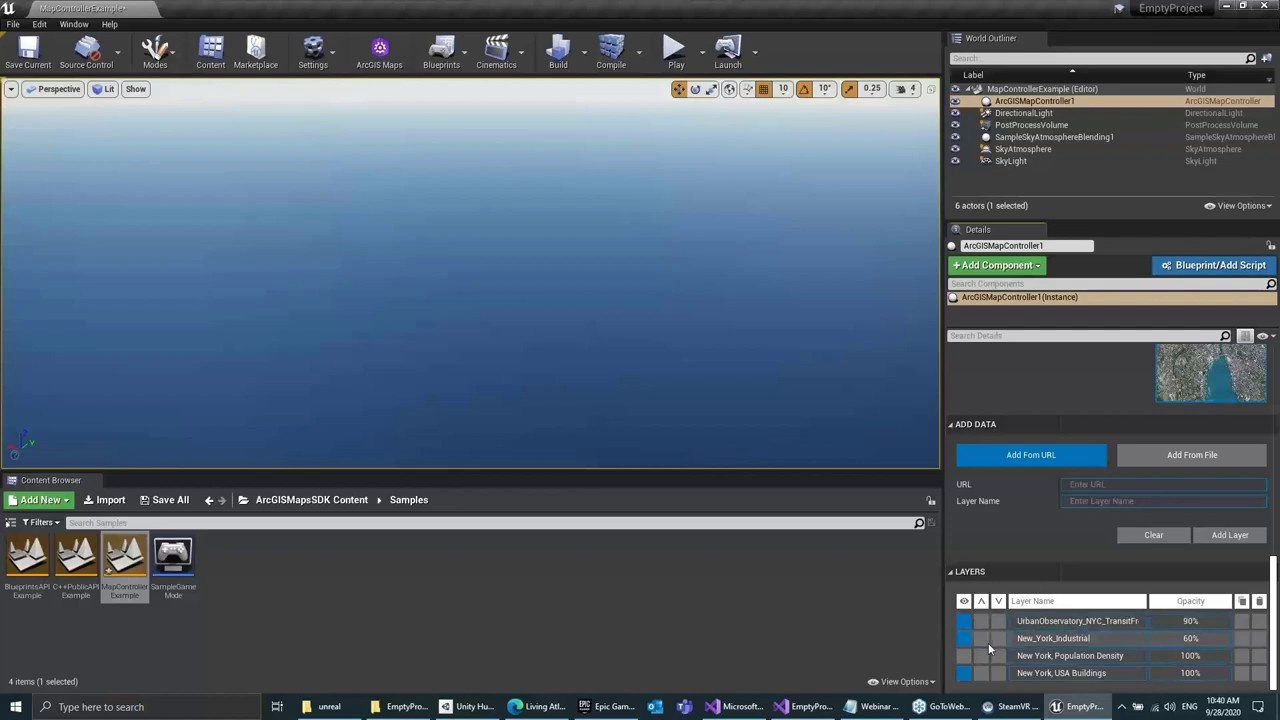
pyautogui.click(1125, 656)
pyautogui.press('Return')
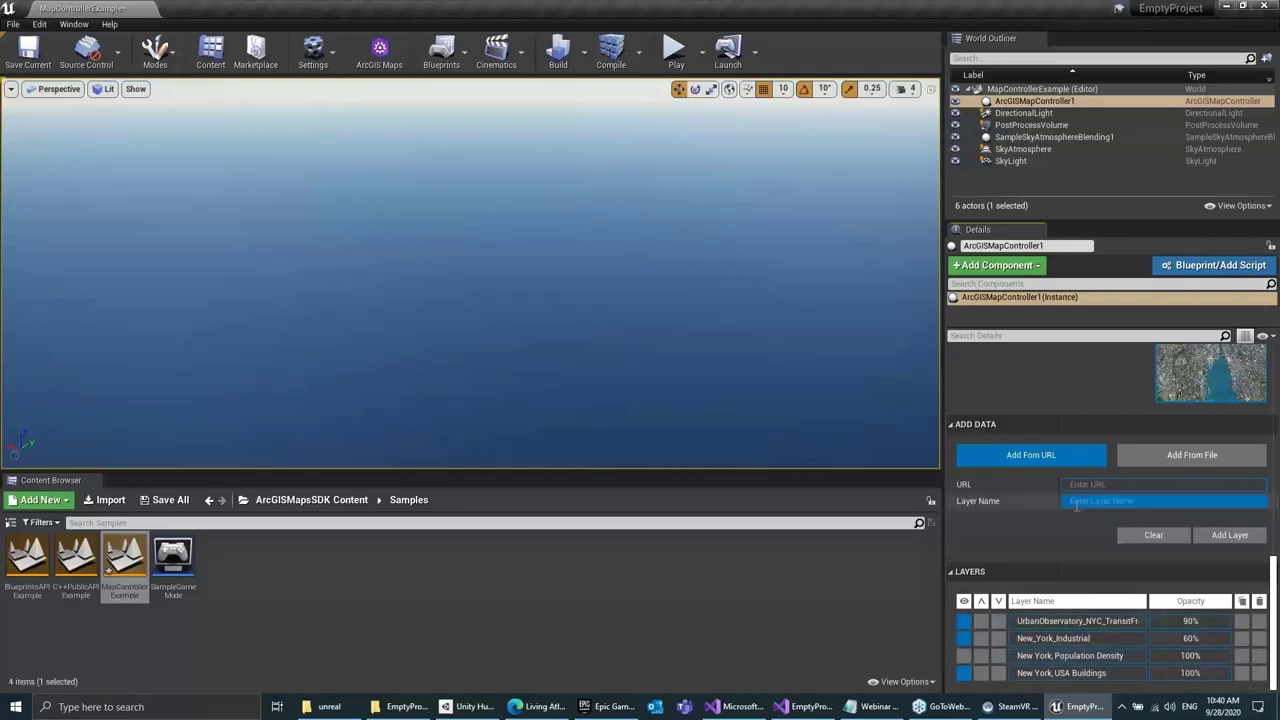
# Add a layer named Montreal from the Montreal_Buildings_v17_21778 SceneServer URL kept in the Webinar notes
pyautogui.click(878, 707)
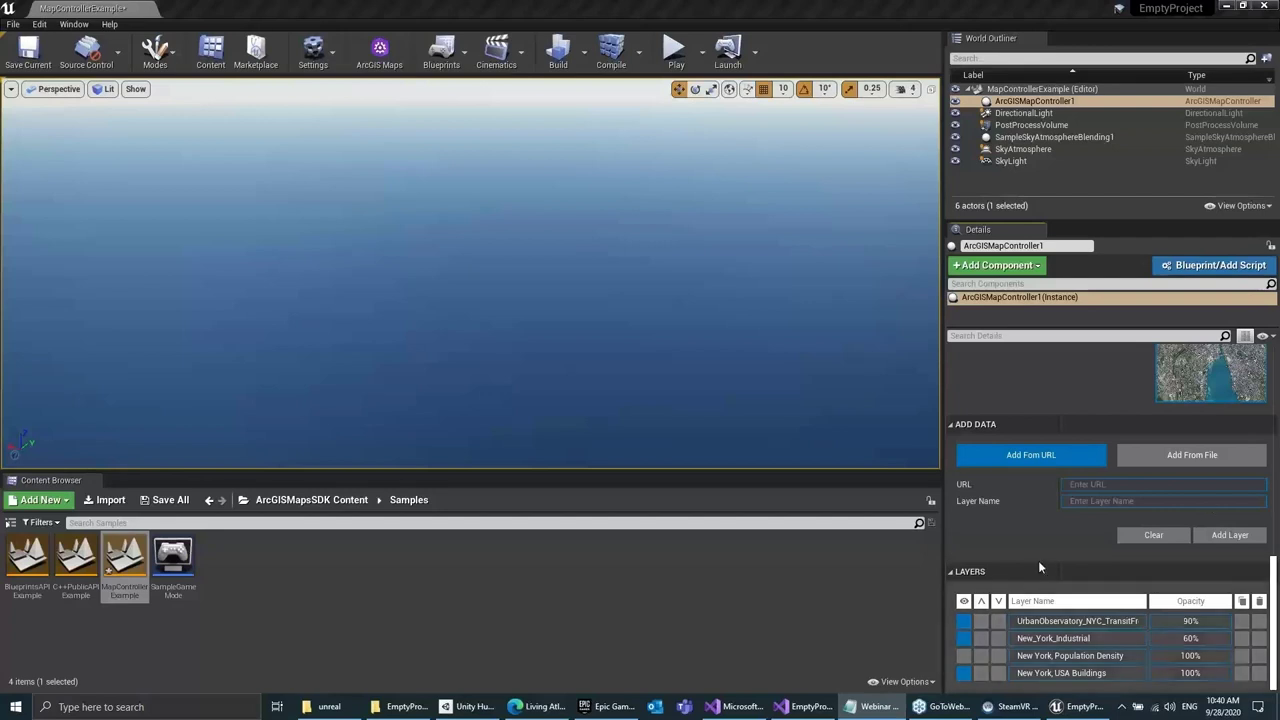
pyautogui.click(1091, 487)
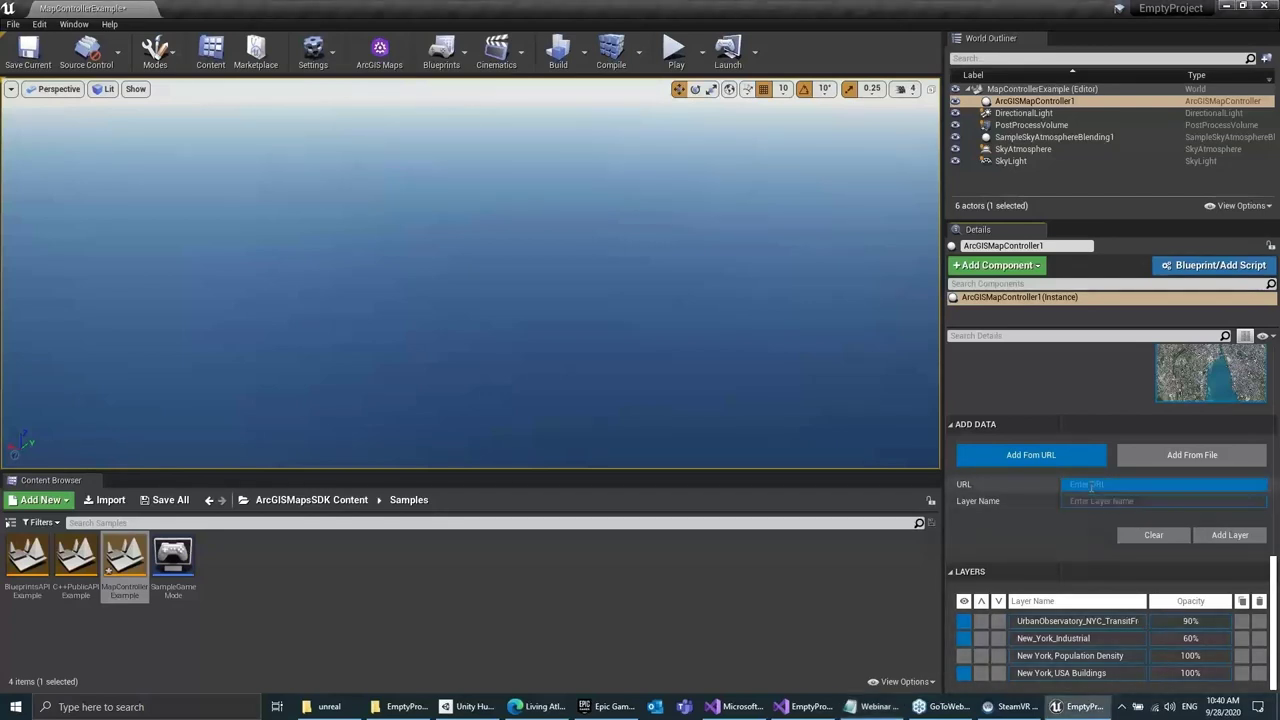
pyautogui.hotkey('ctrl', 'v')
pyautogui.click(1100, 502)
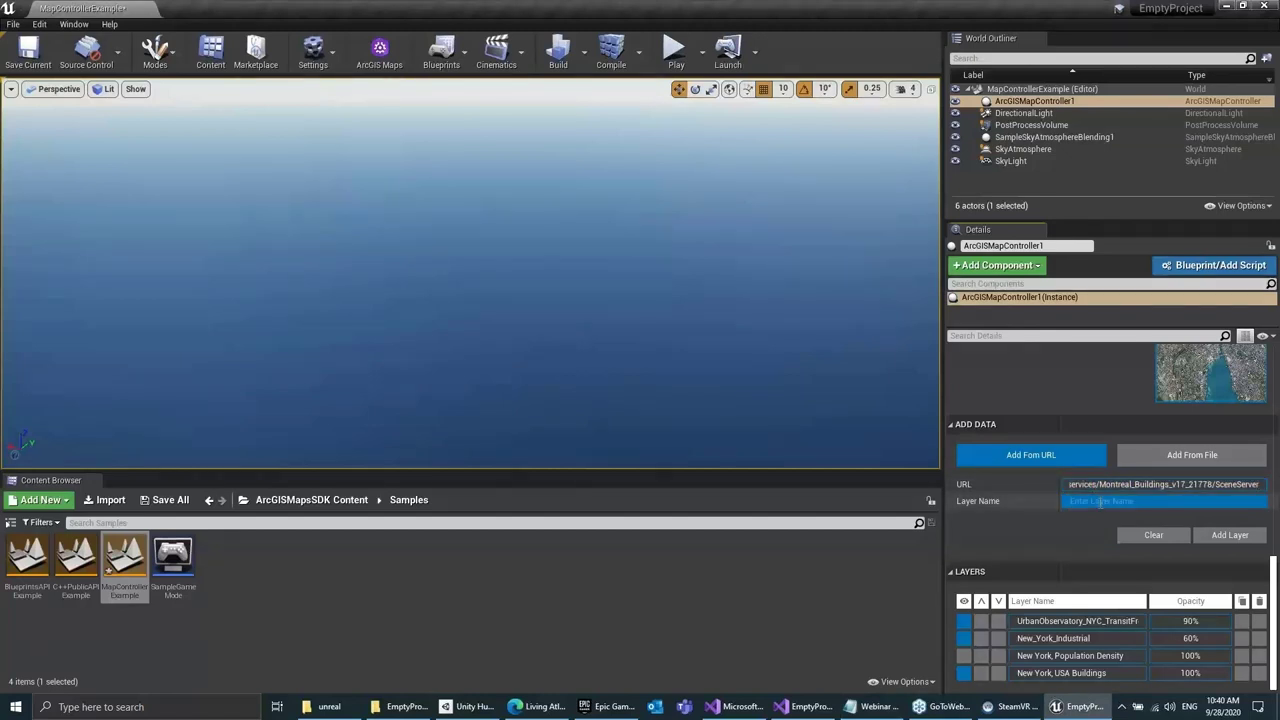
pyautogui.write('Montreal')
pyautogui.click(1225, 535)
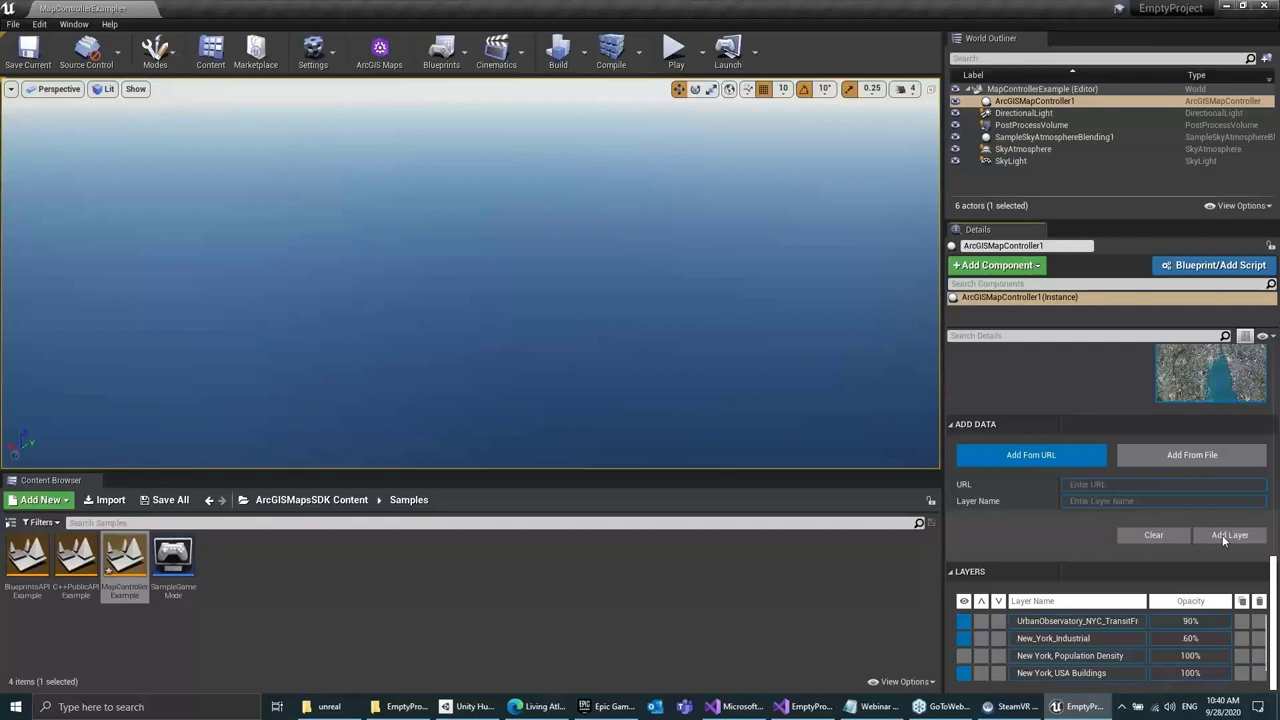
# Play the MapControllerExample level and navigate from New York to the Montreal buildings
pyautogui.click(676, 48)
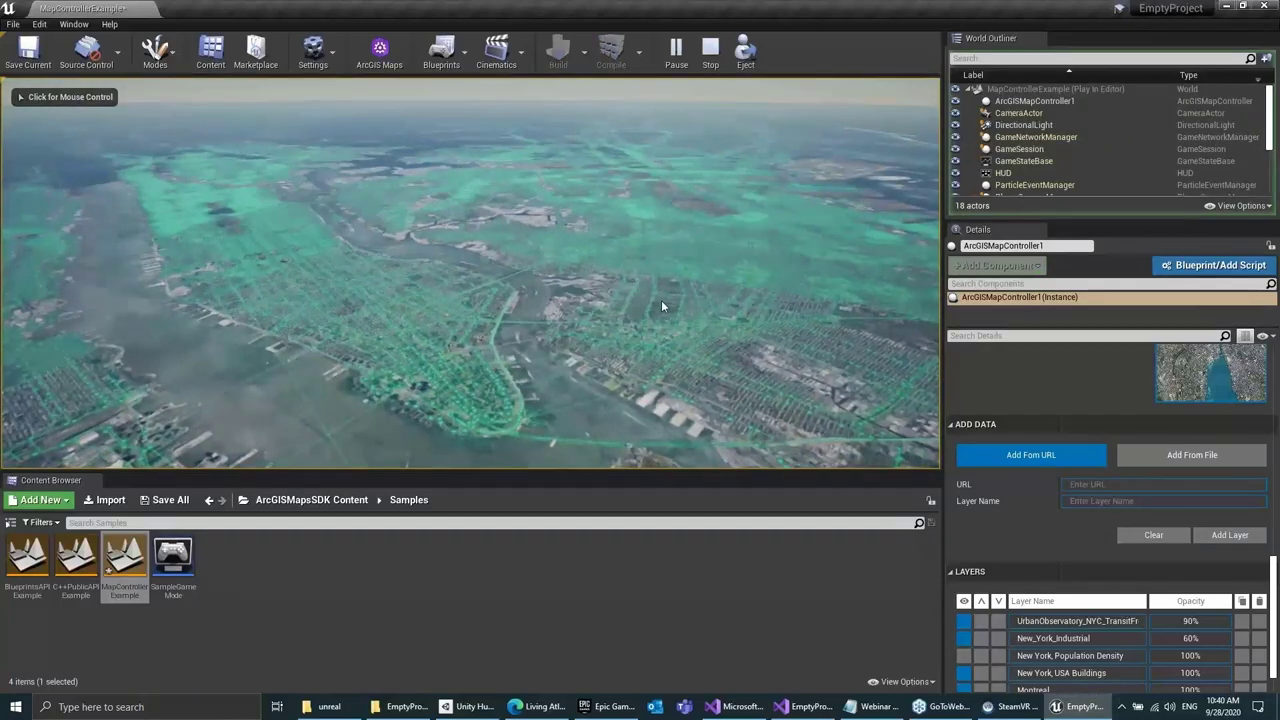
pyautogui.click(661, 300)
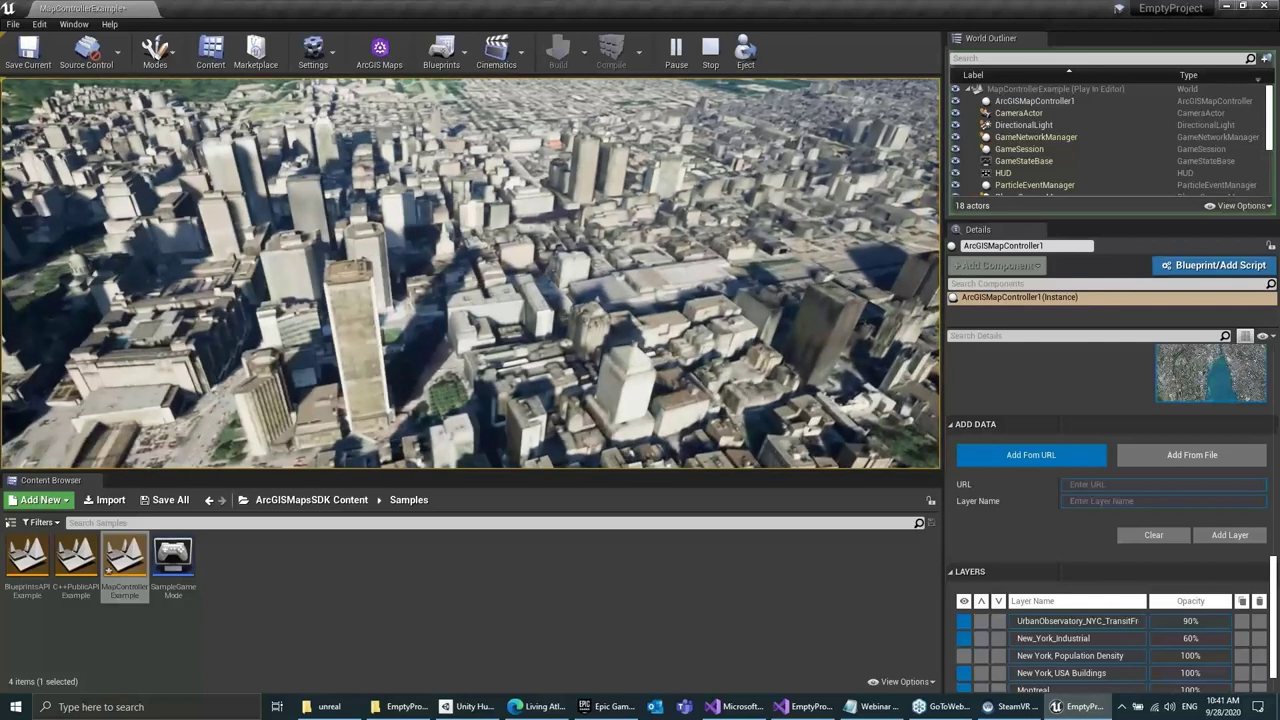
# Stop the play session and check the Add From File option in ArcGISMapController1's add data settings
pyautogui.hotkey('shift', 'F1')
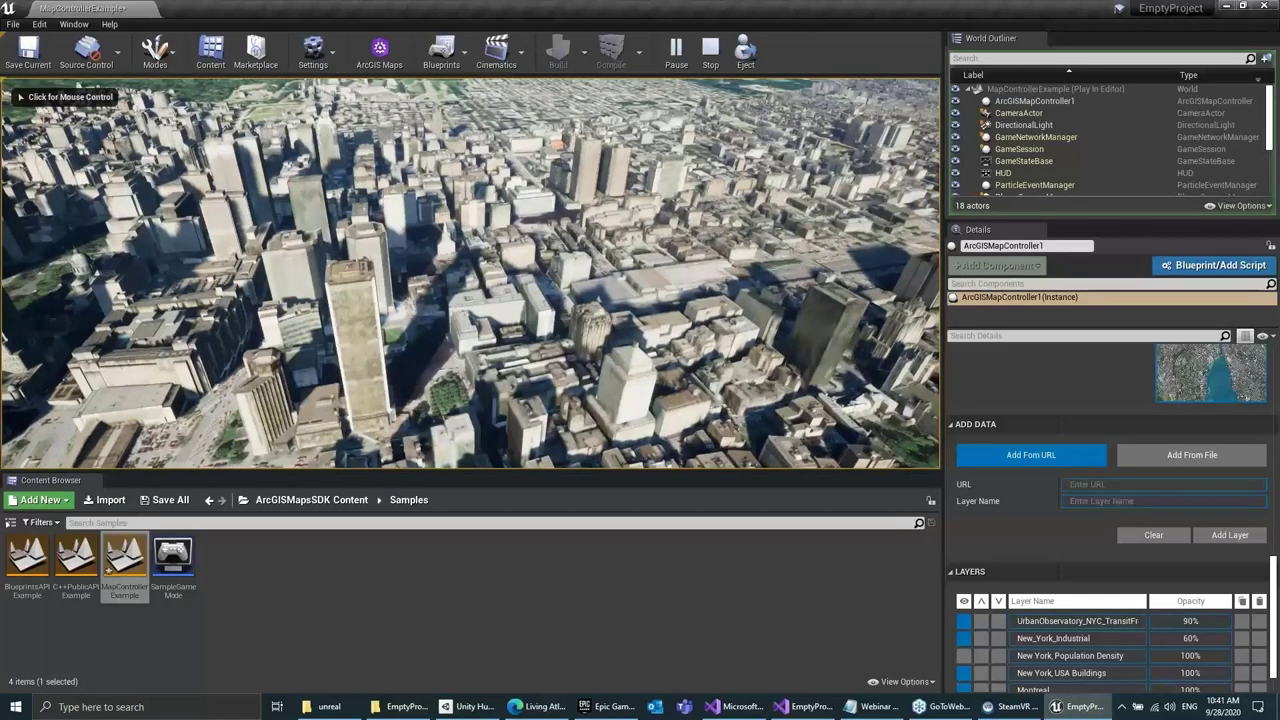
pyautogui.click(711, 58)
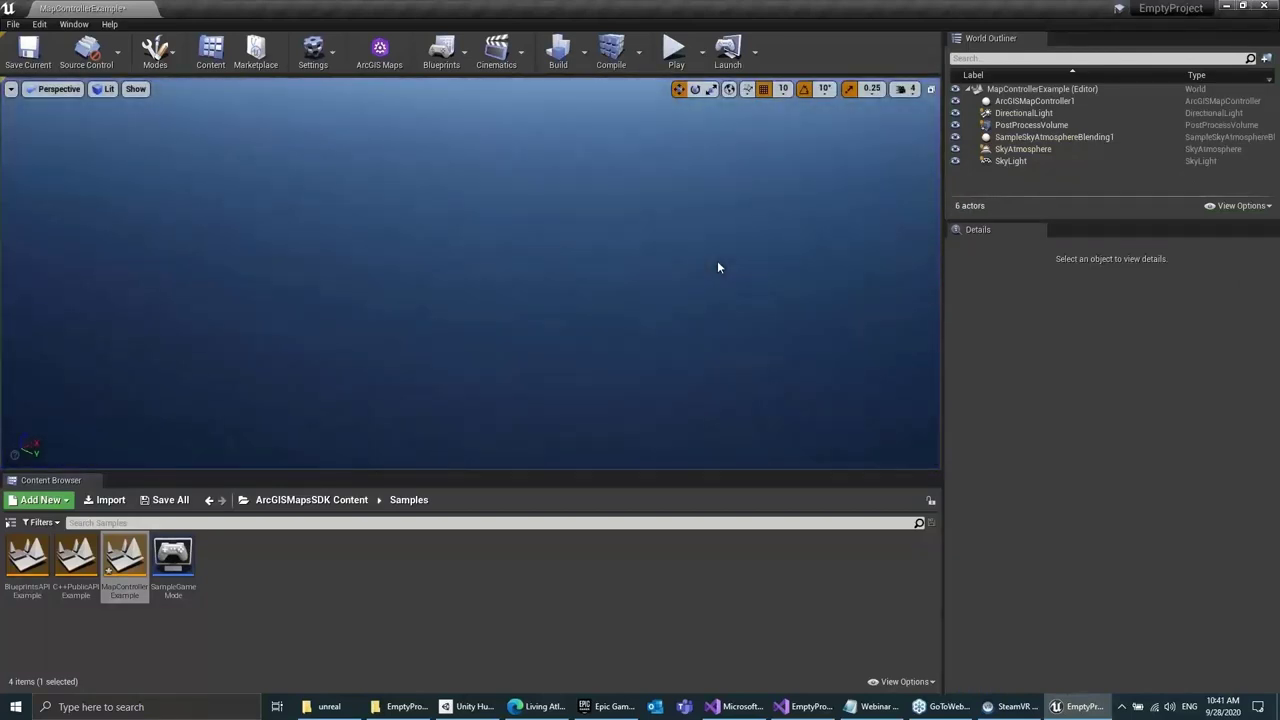
pyautogui.click(1068, 91)
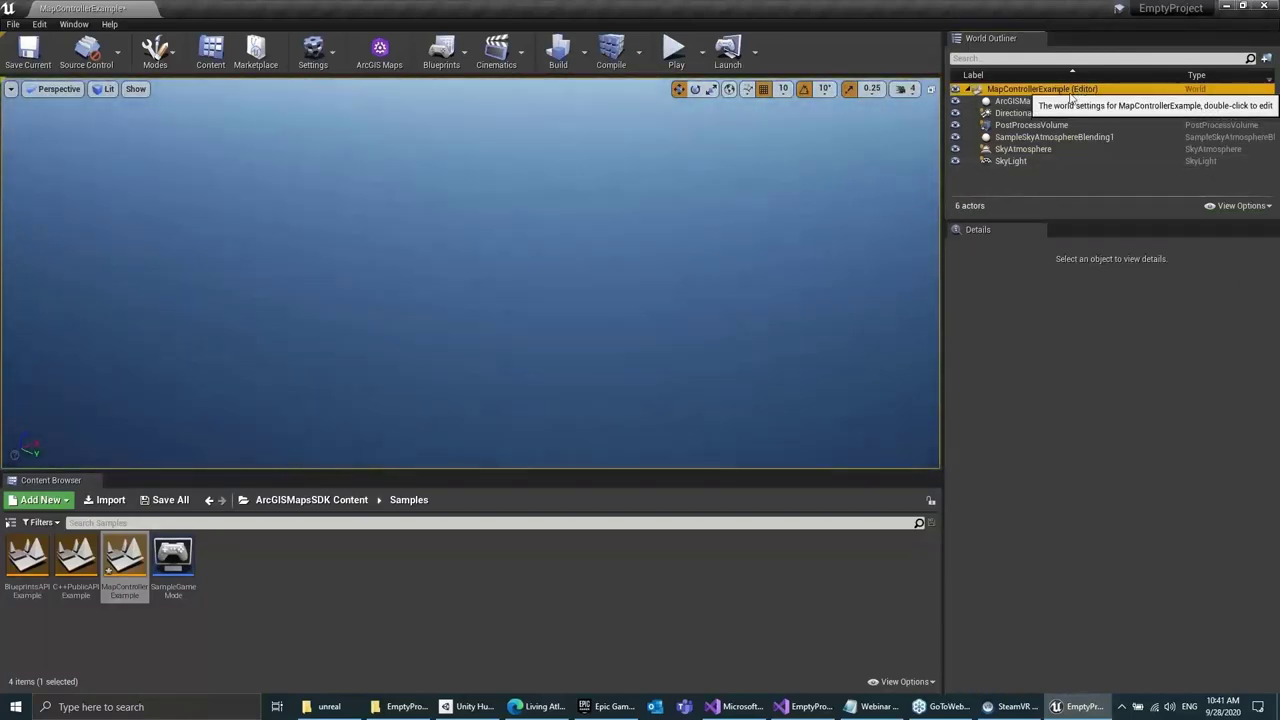
pyautogui.click(1035, 101)
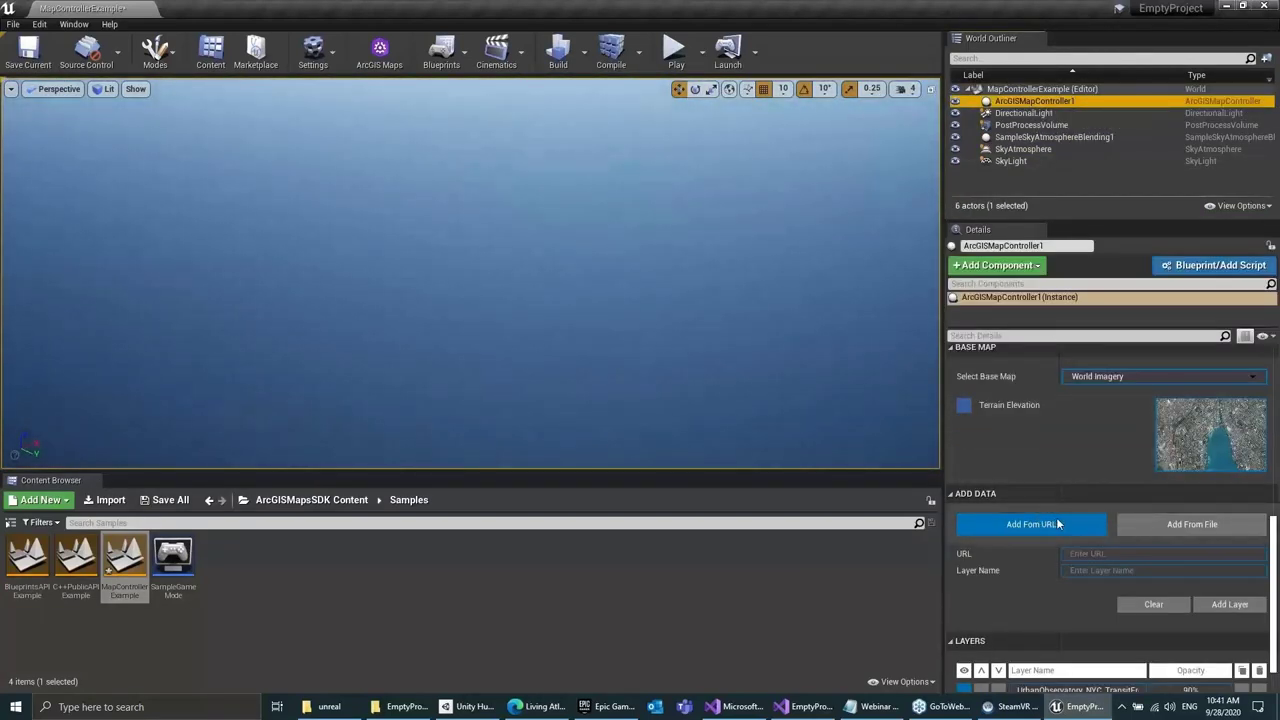
pyautogui.click(1172, 524)
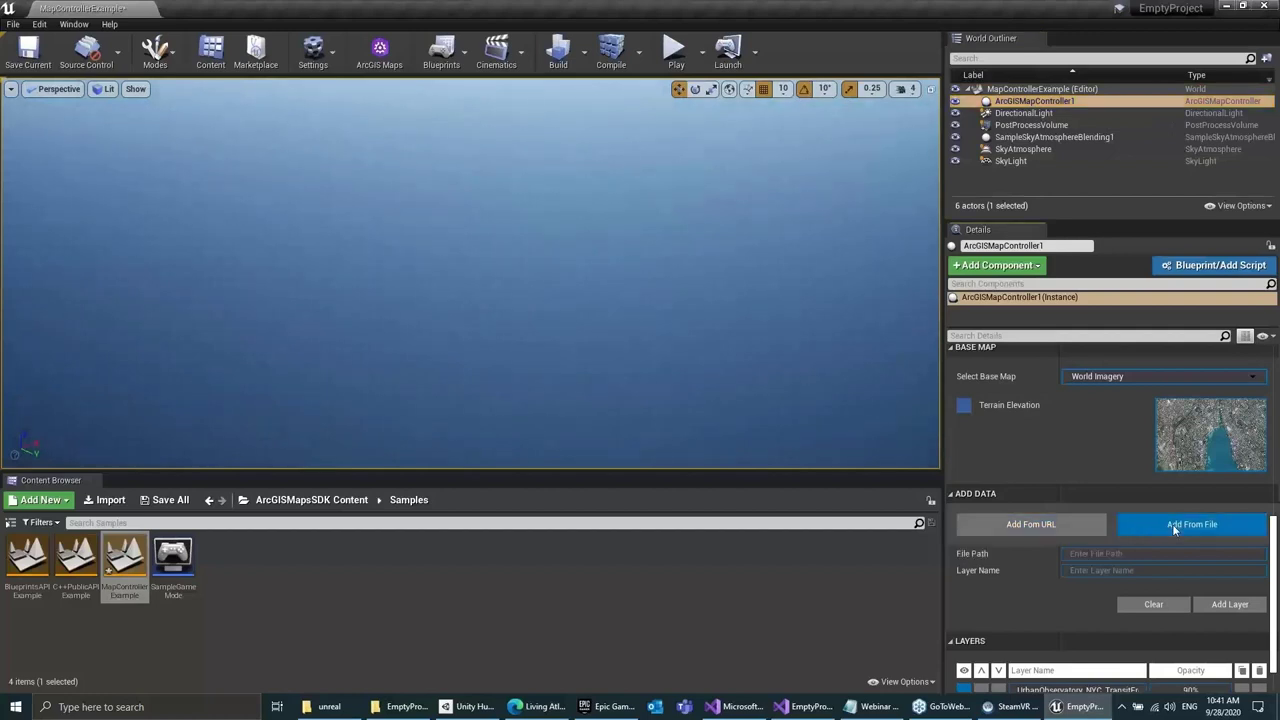
pyautogui.click(1096, 526)
# Set the map controller's view mode to Local Scene and play the level
pyautogui.scroll(5, 1099, 426)
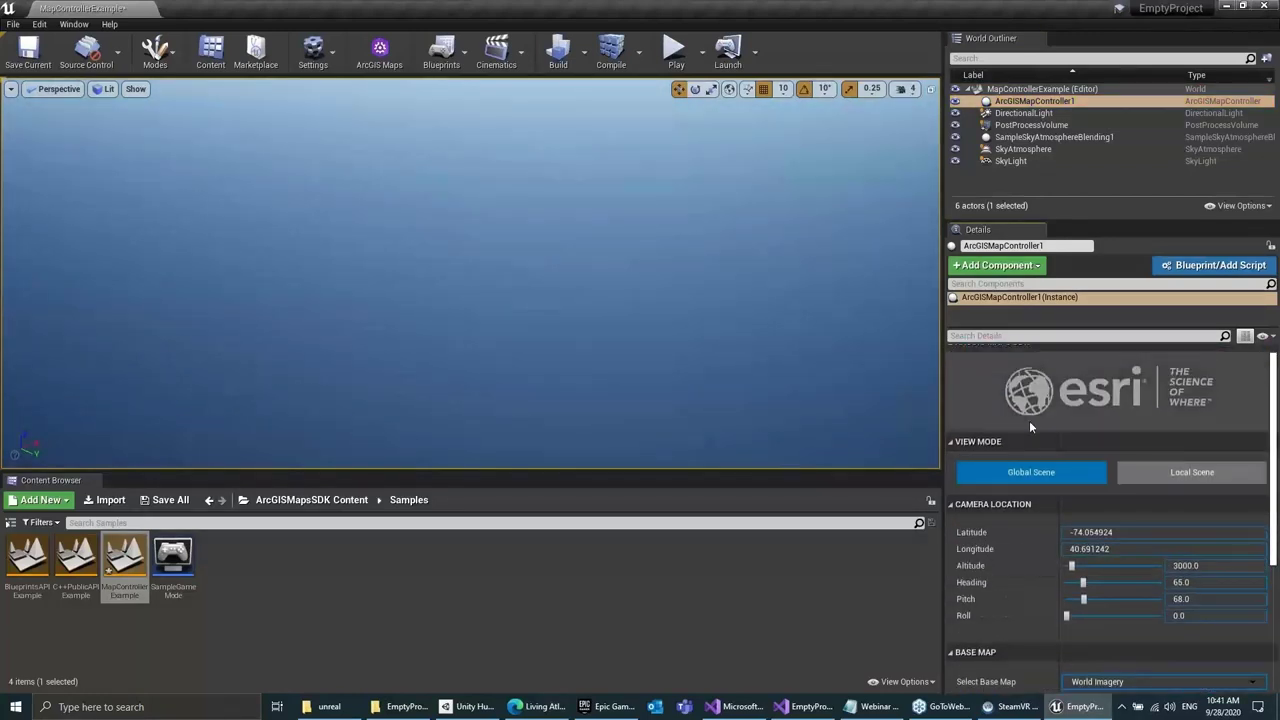
pyautogui.click(1171, 472)
pyautogui.click(677, 57)
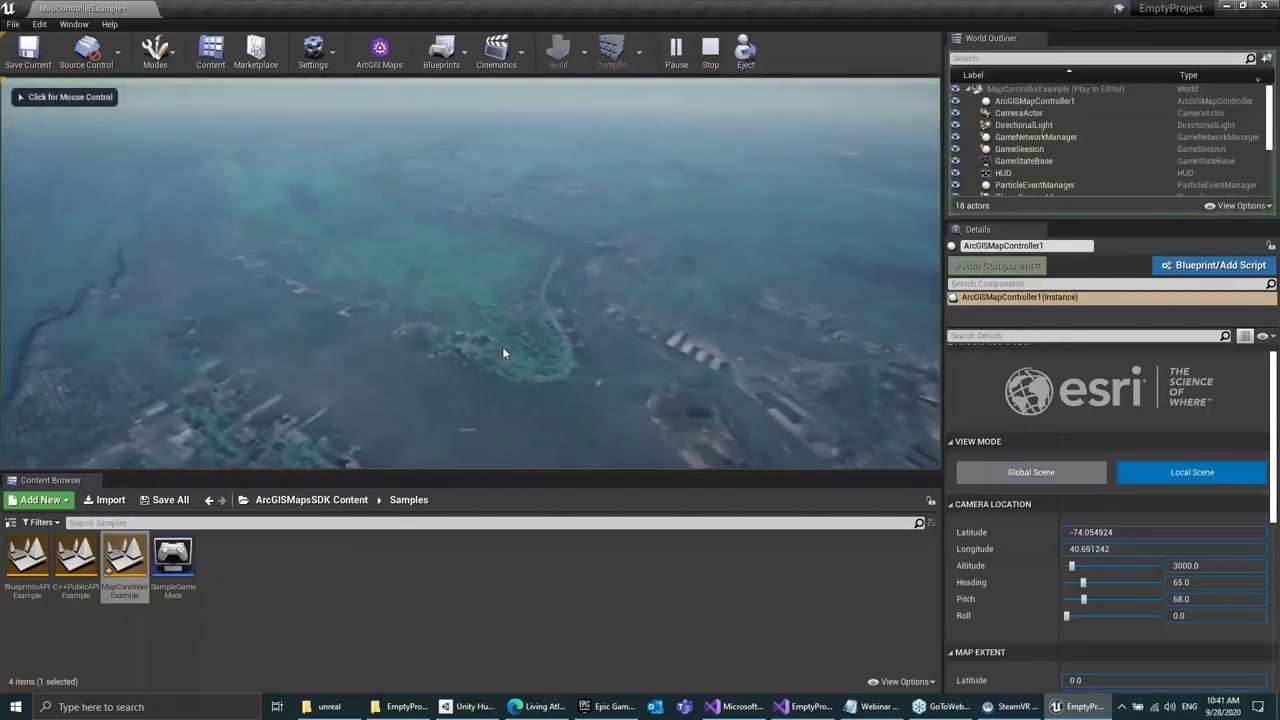
# Fly up and away from New York to examine the flat world map of the local scene from high above
pyautogui.click(544, 326)
pyautogui.press('w')
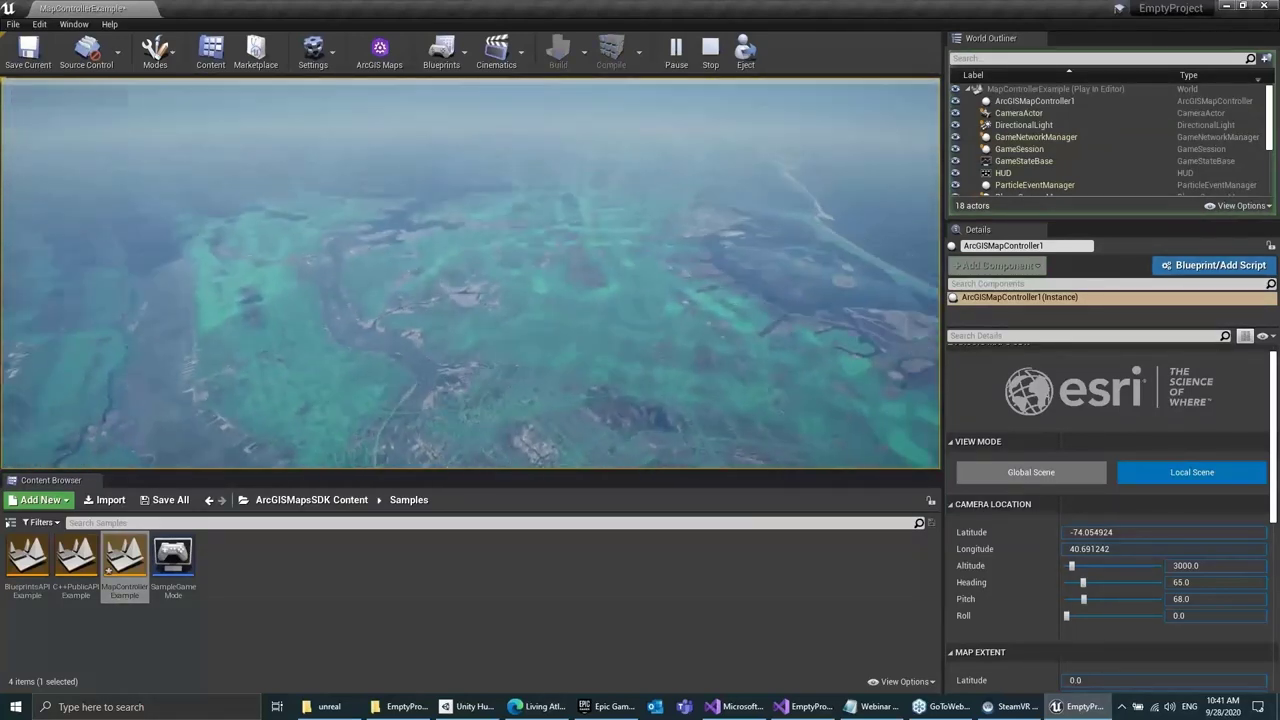
pyautogui.press('e')
pyautogui.press('w')
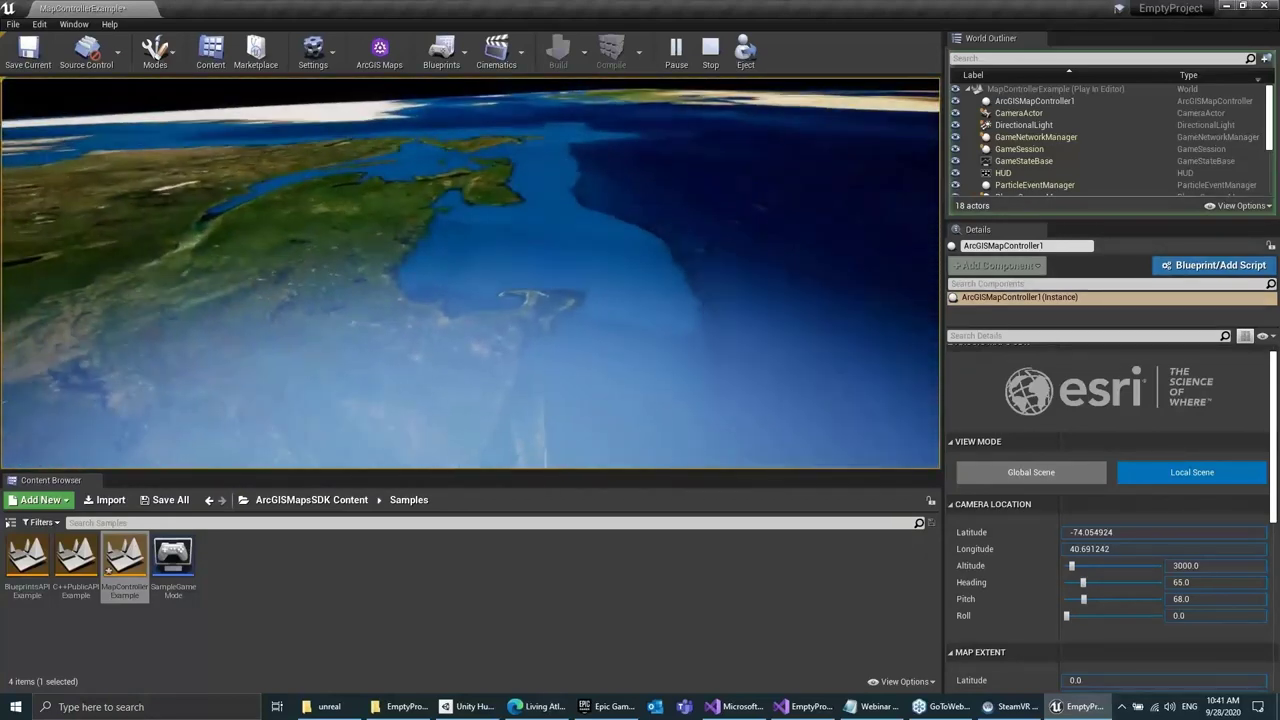
pyautogui.press('w')
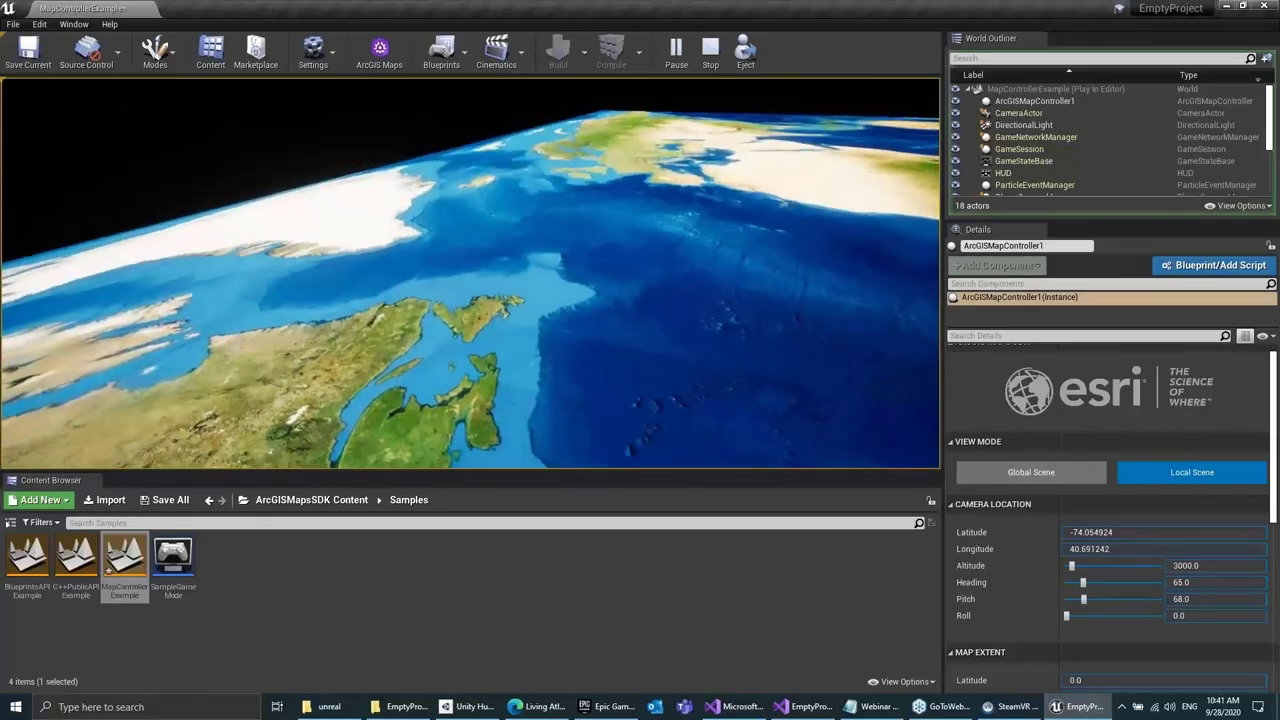
pyautogui.press('w')
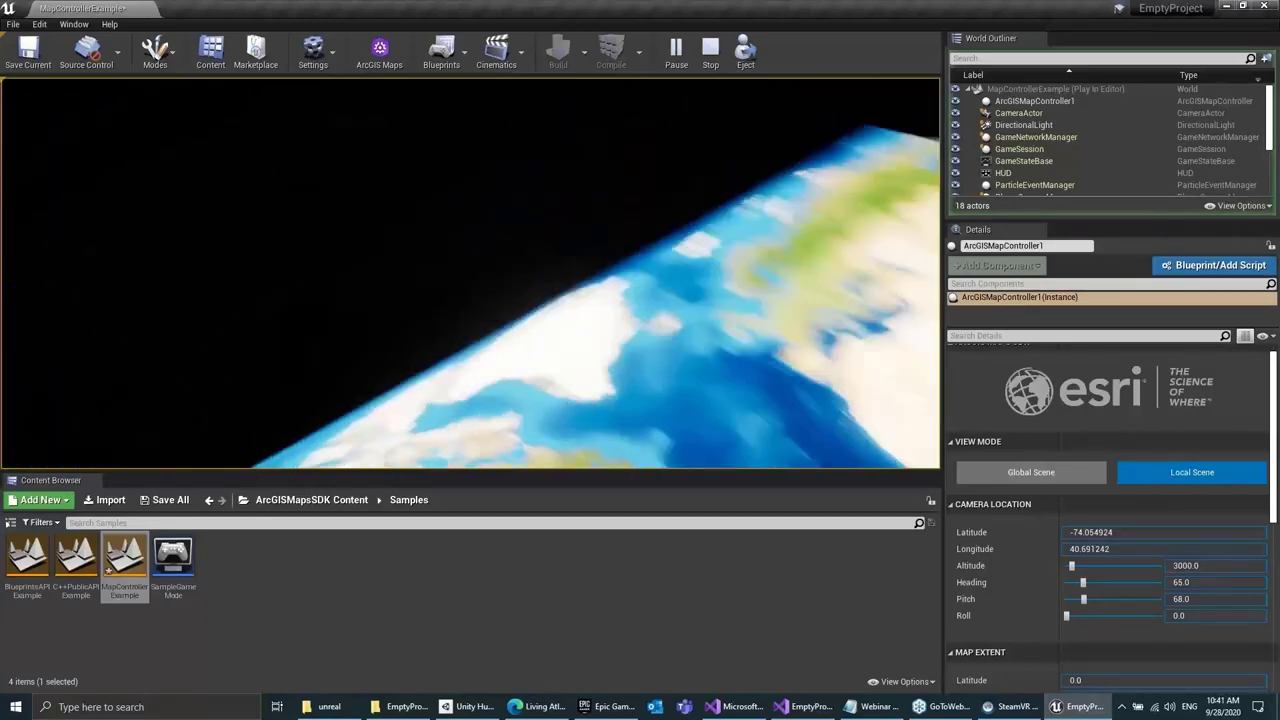
pyautogui.press('s')
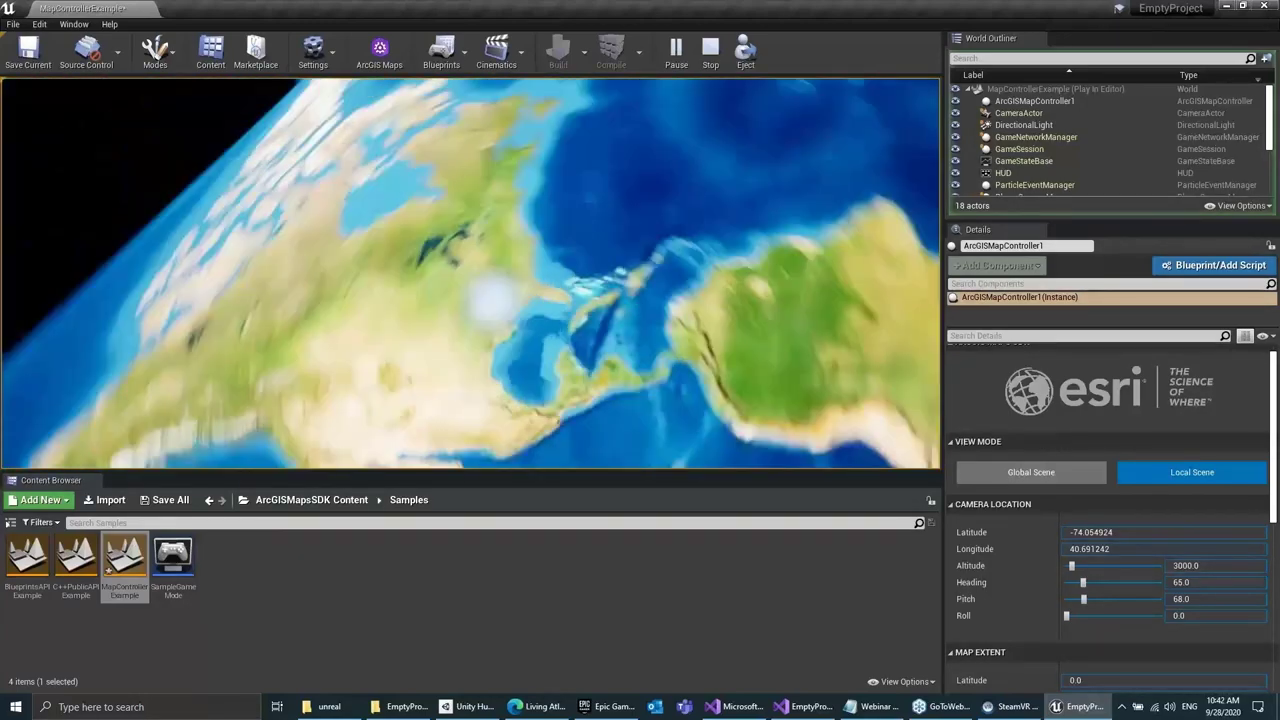
pyautogui.press('s')
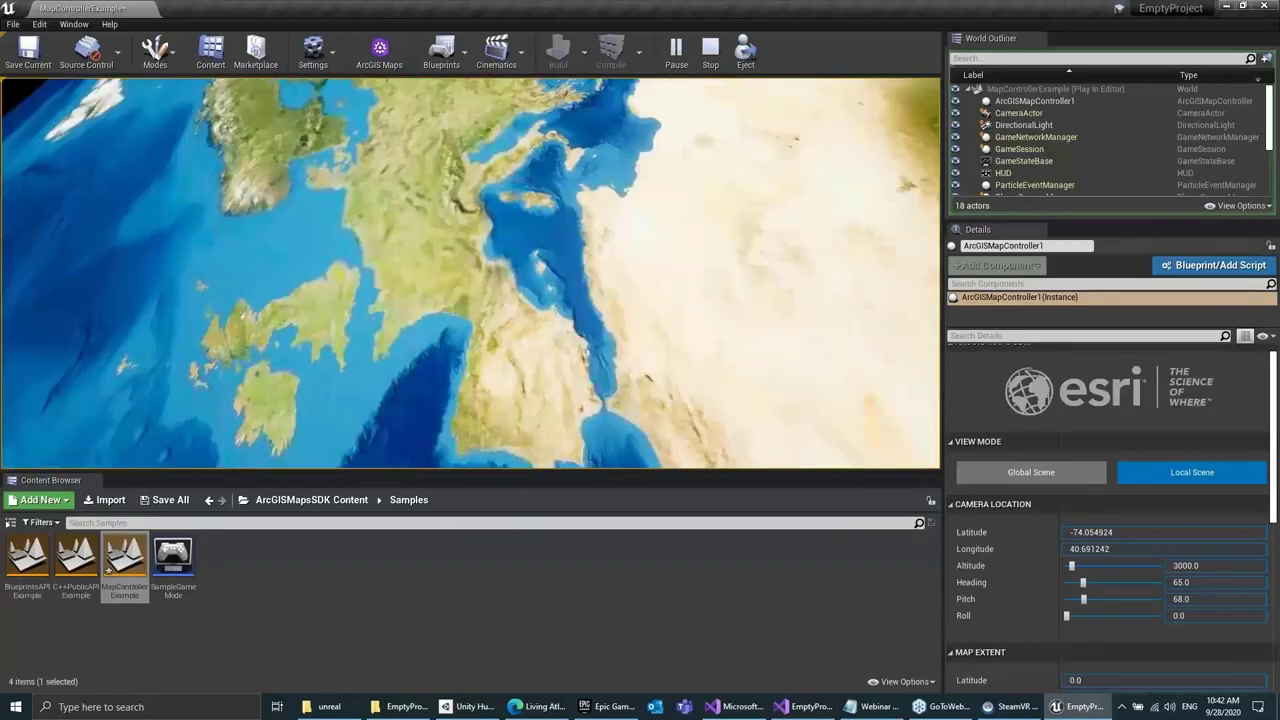
# Fly down to the snow-covered European mountains, examine the terrain along the valley, and stop the play session
pyautogui.press('w')
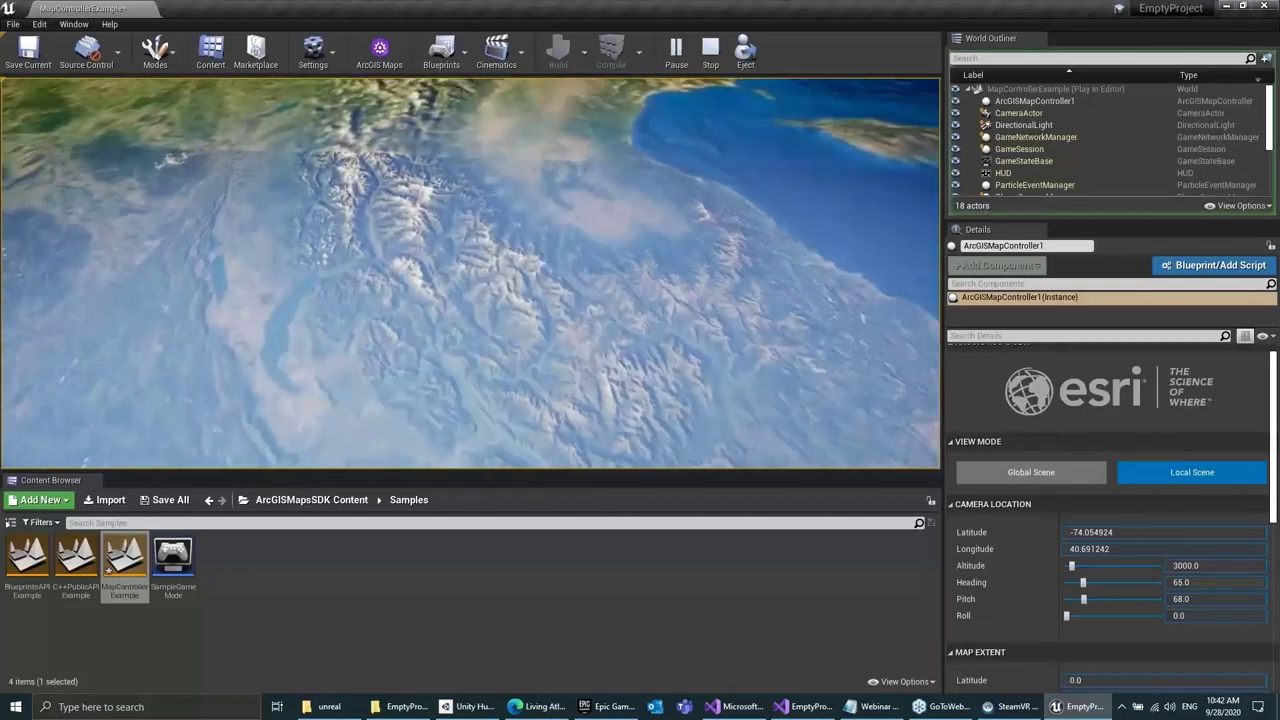
pyautogui.press('w')
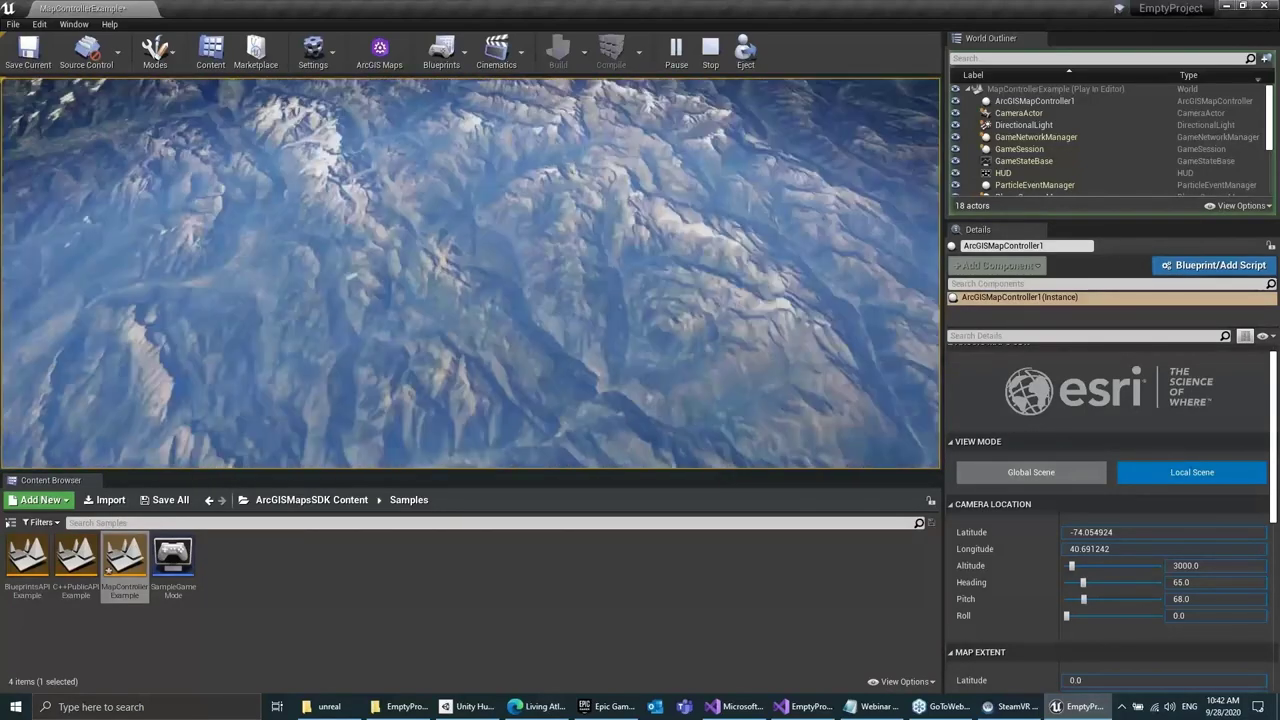
pyautogui.press('w')
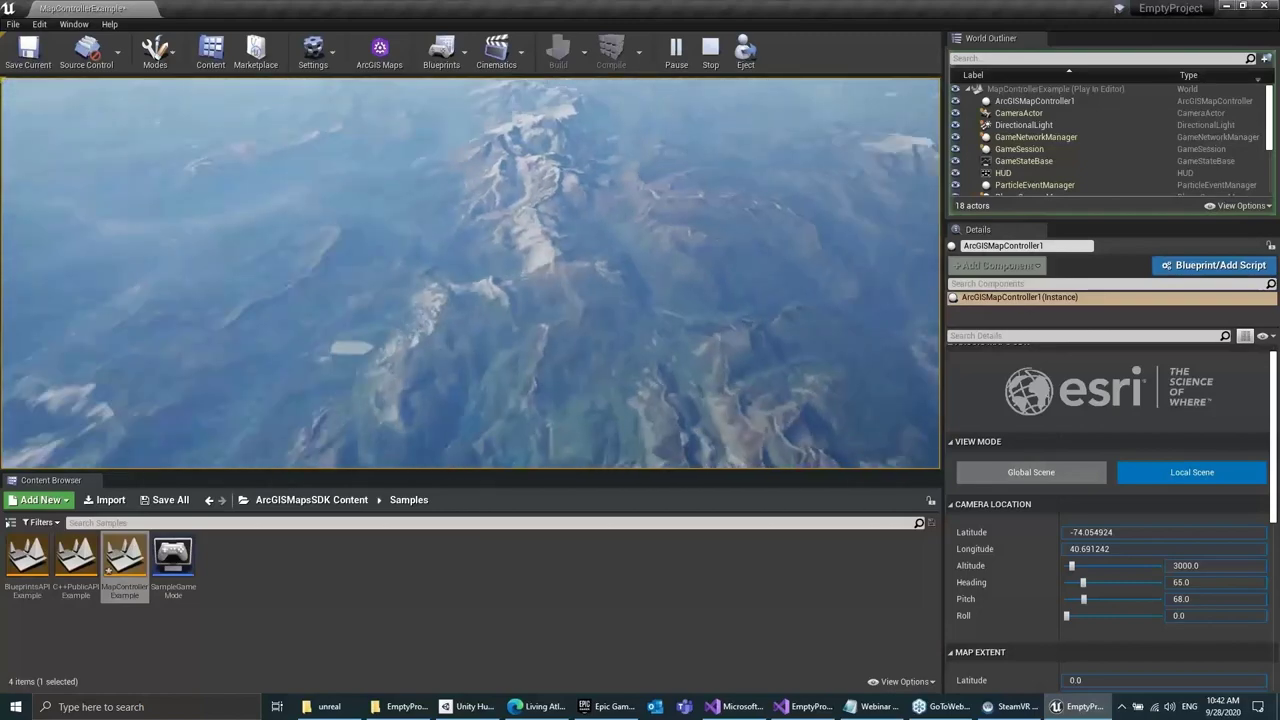
pyautogui.press('w')
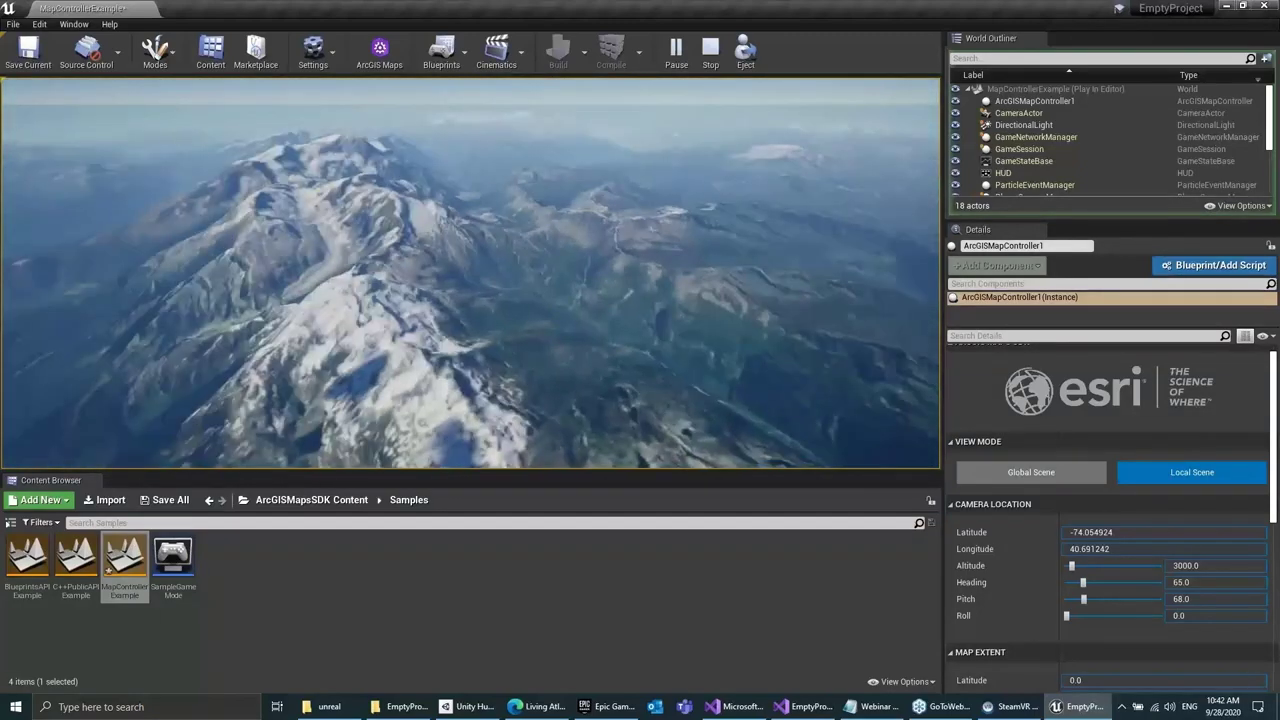
pyautogui.press('w')
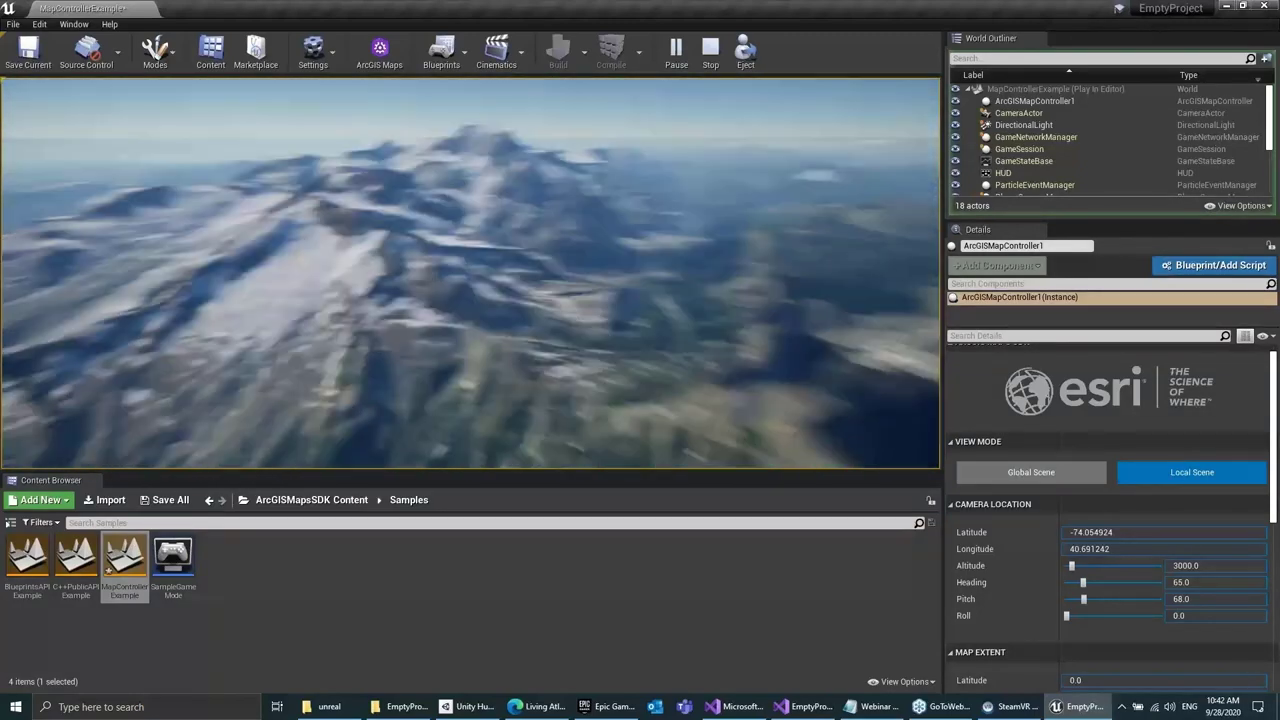
pyautogui.press('w')
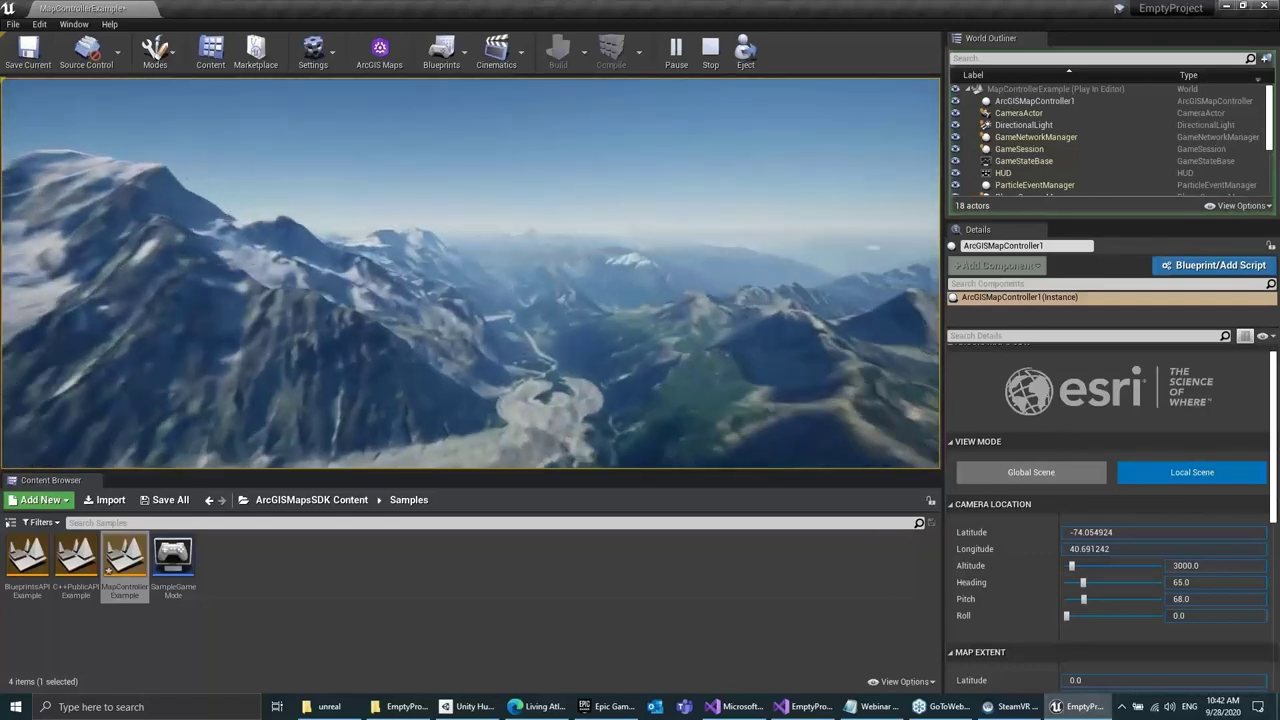
pyautogui.press('w')
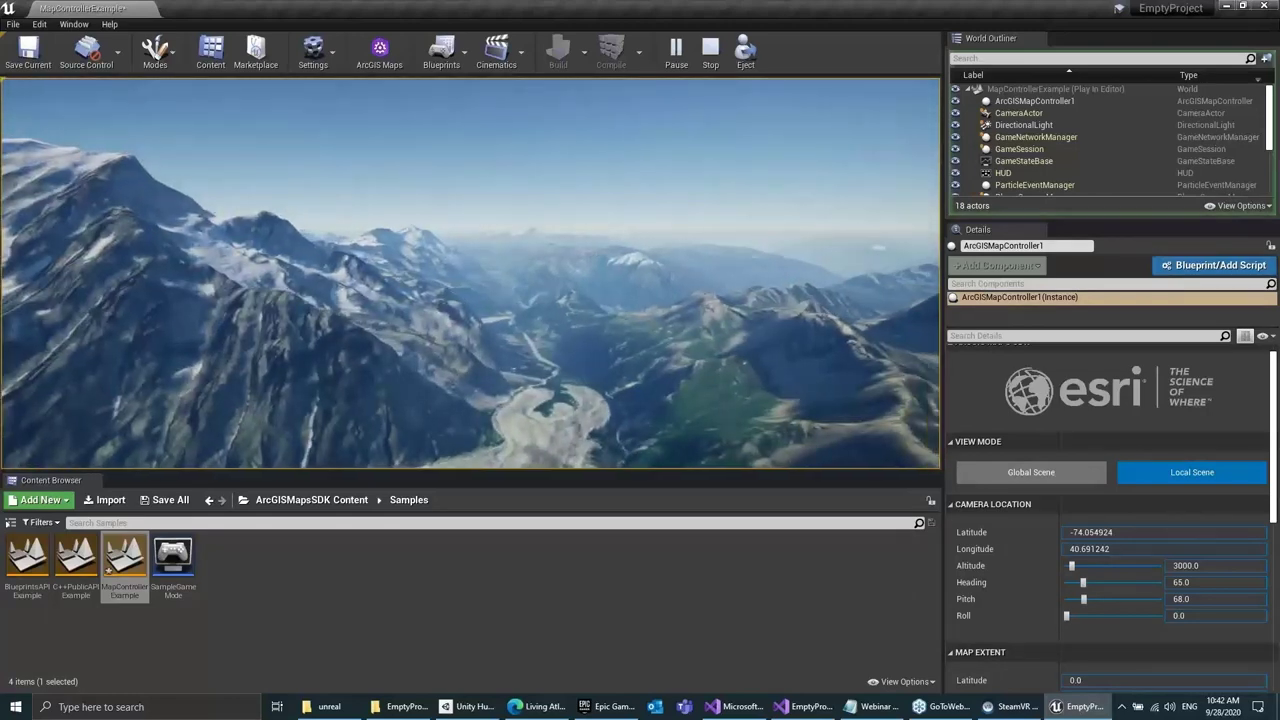
pyautogui.press('w')
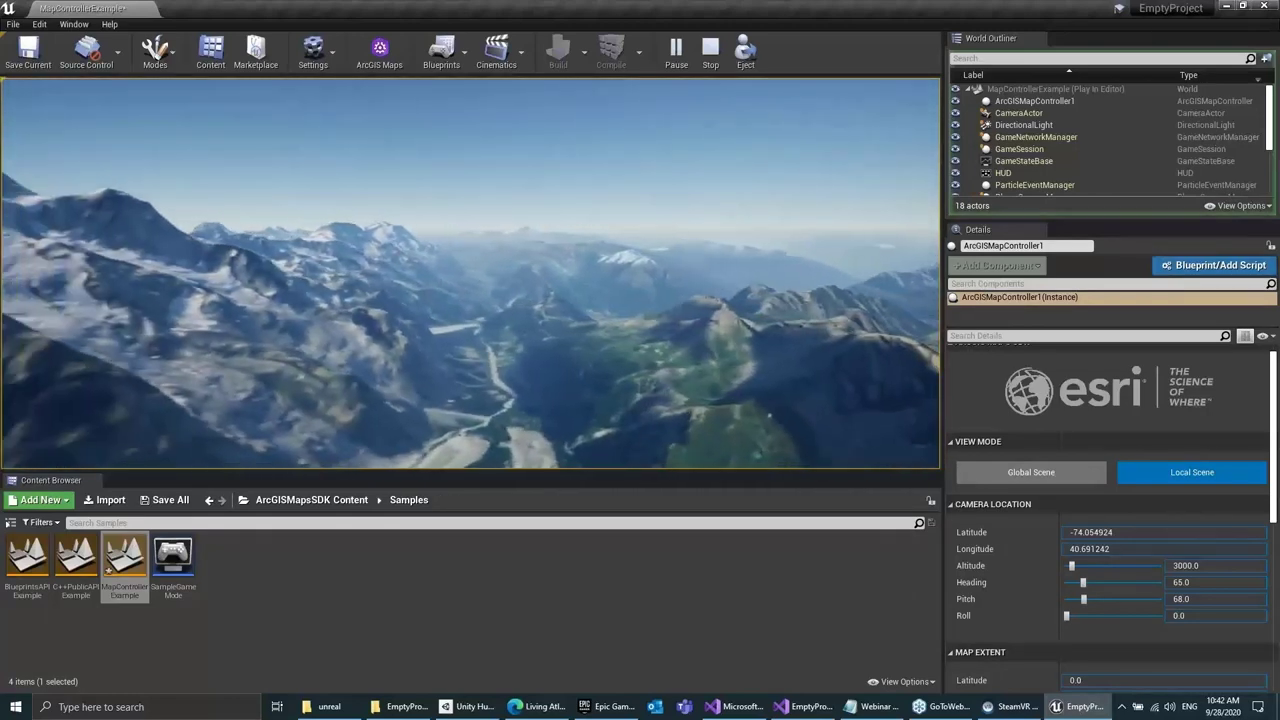
pyautogui.press('w')
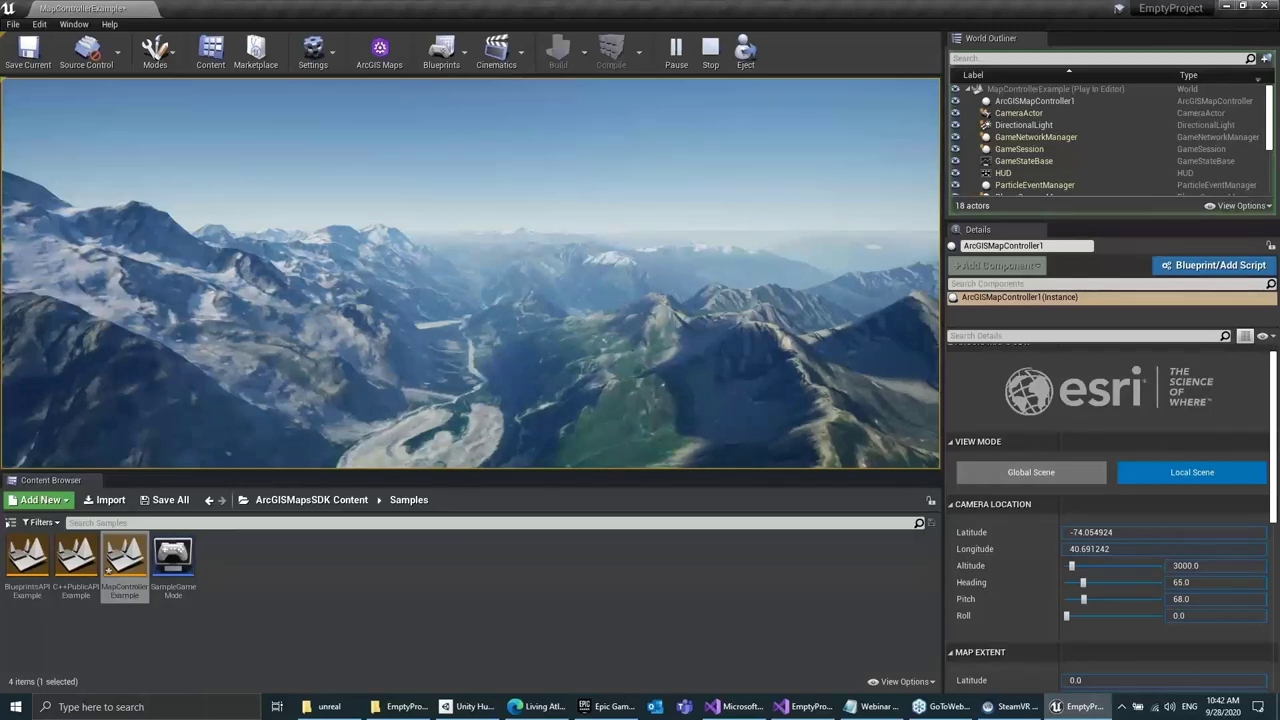
pyautogui.hotkey('shift', 'F1')
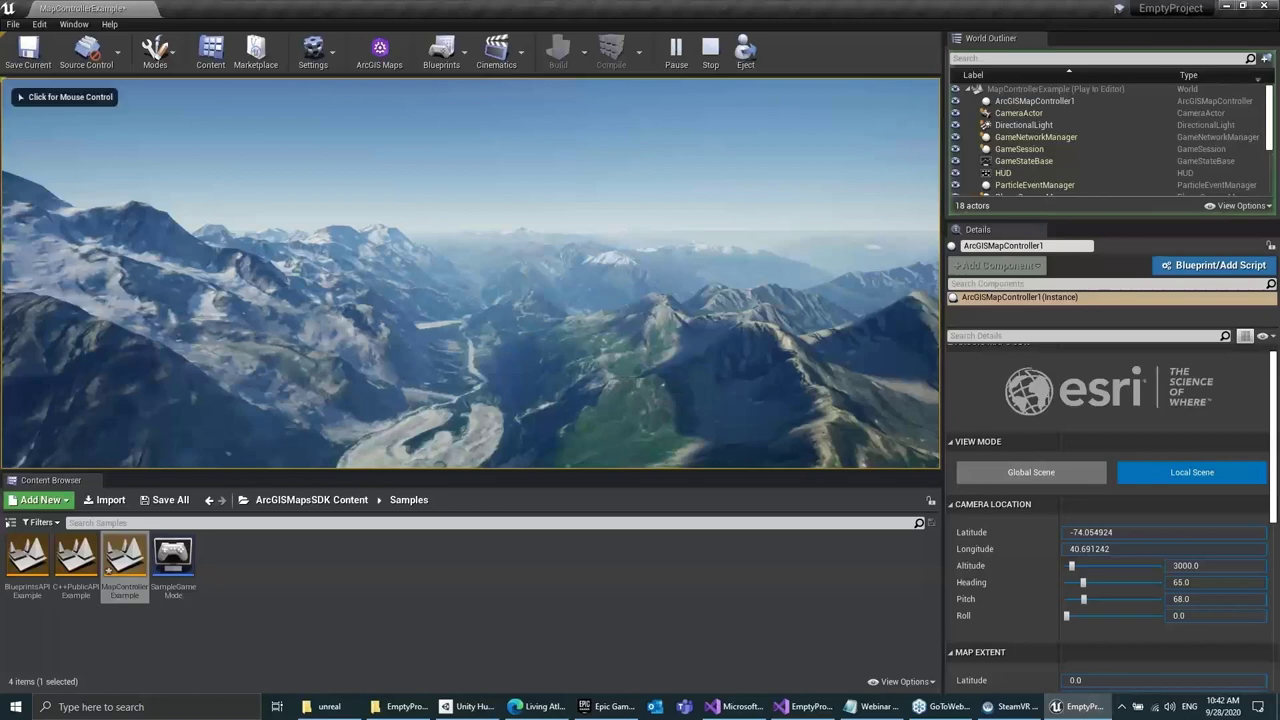
pyautogui.click(709, 55)
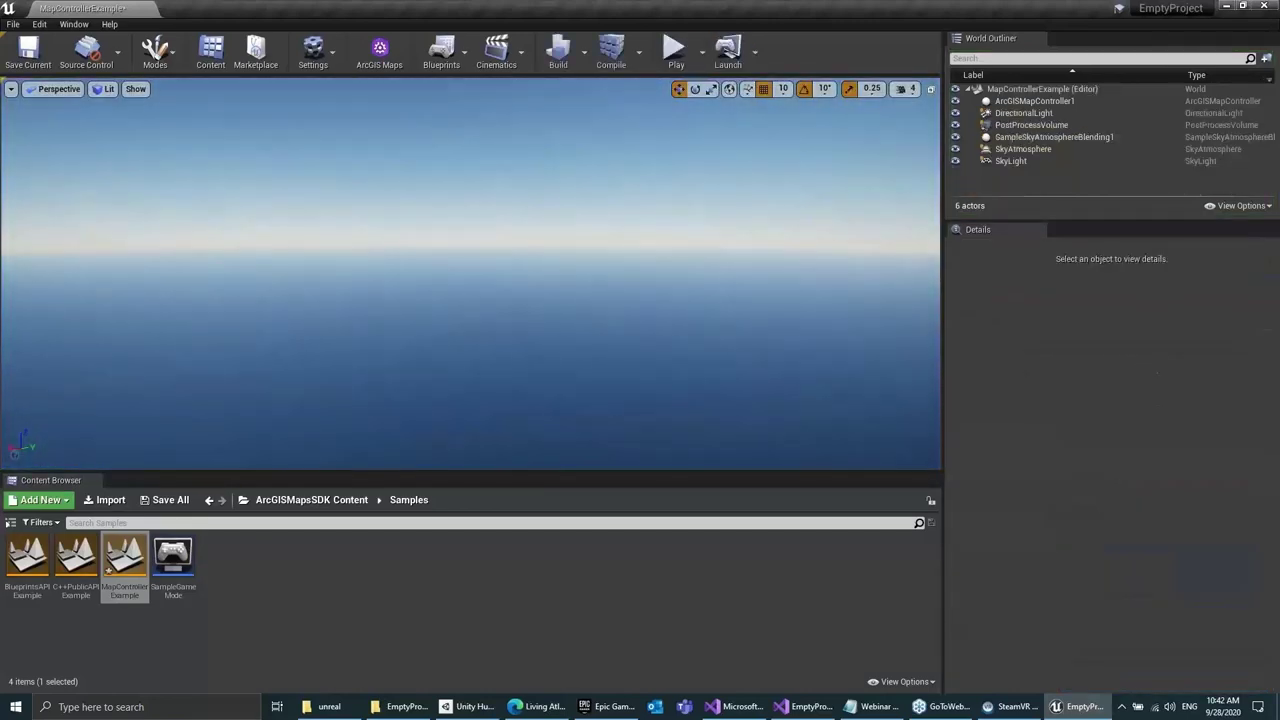